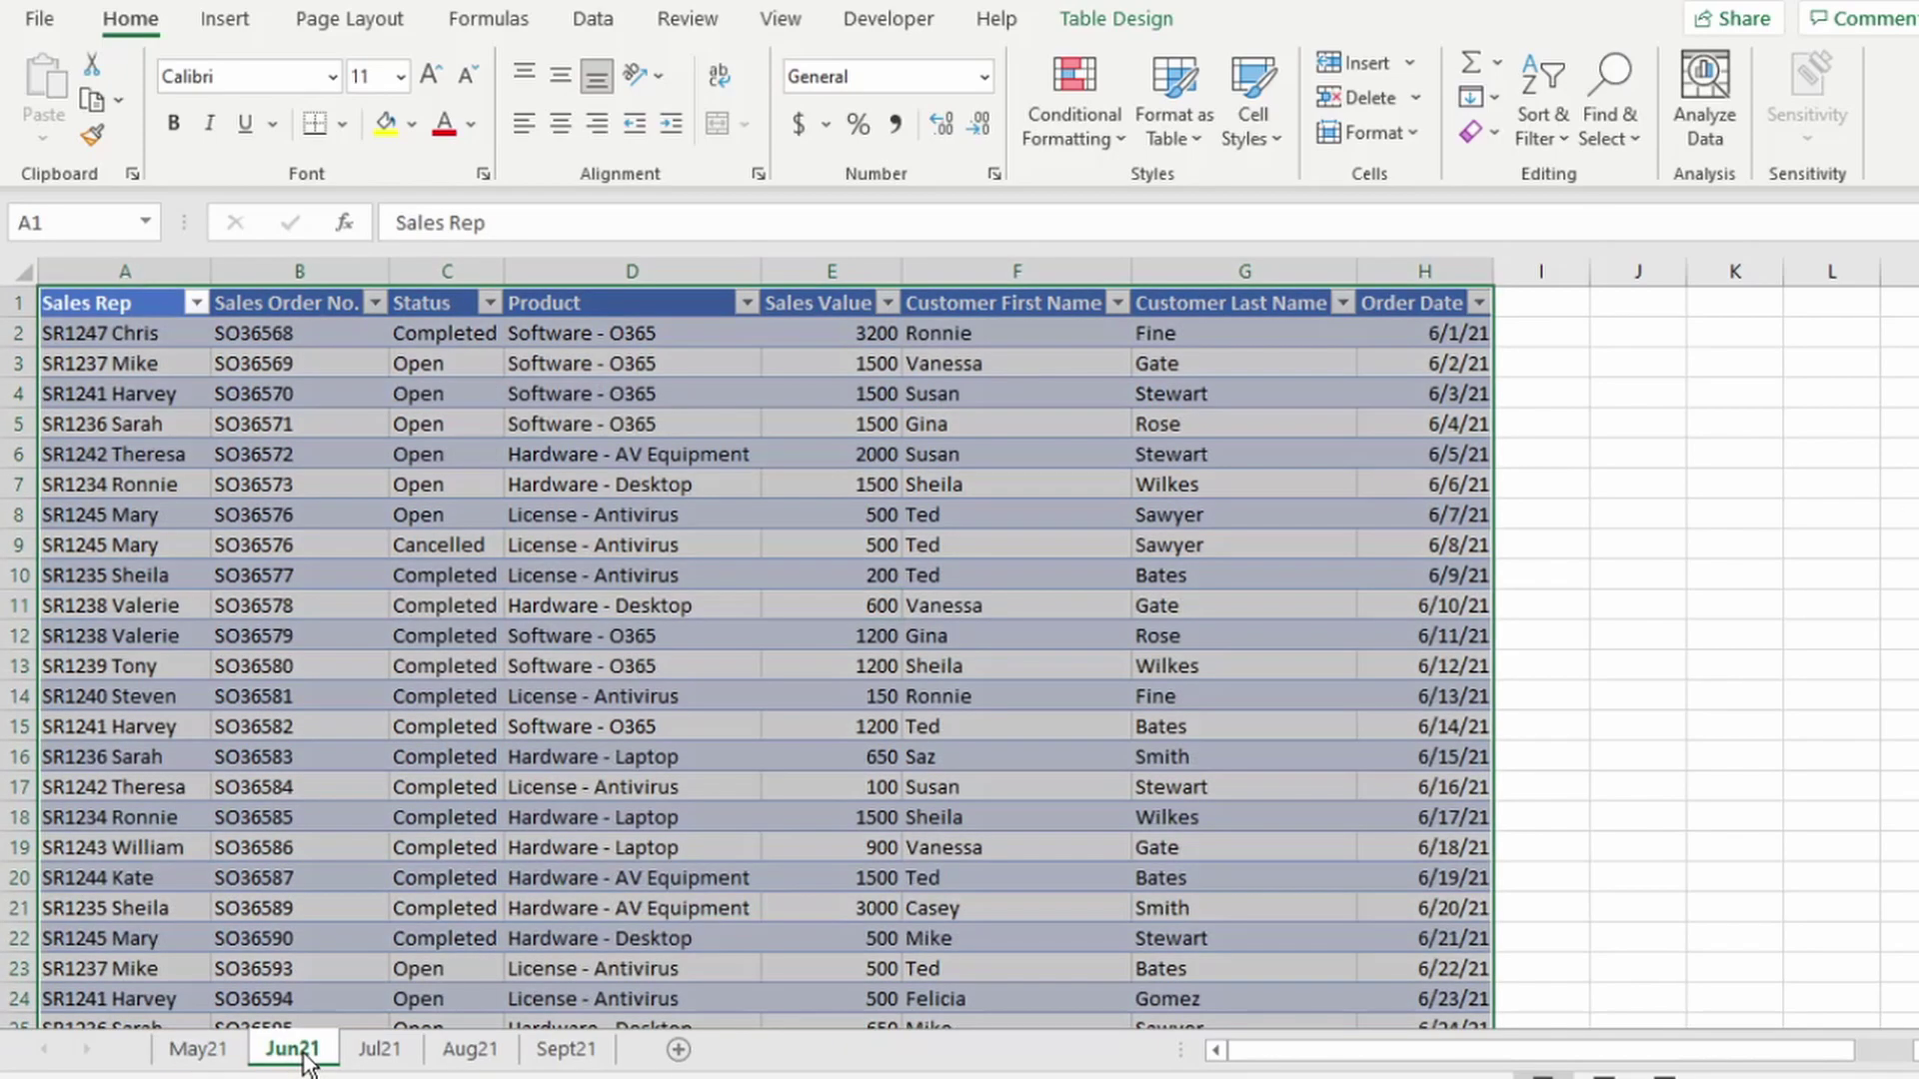
- Look through the Jul21, Aug21 and Sept21 sales sheets
{"action": "left_click", "coordinate": [380, 1050]}
{"action": "left_click", "coordinate": [470, 1050]}
{"action": "left_click", "coordinate": [566, 1049]}
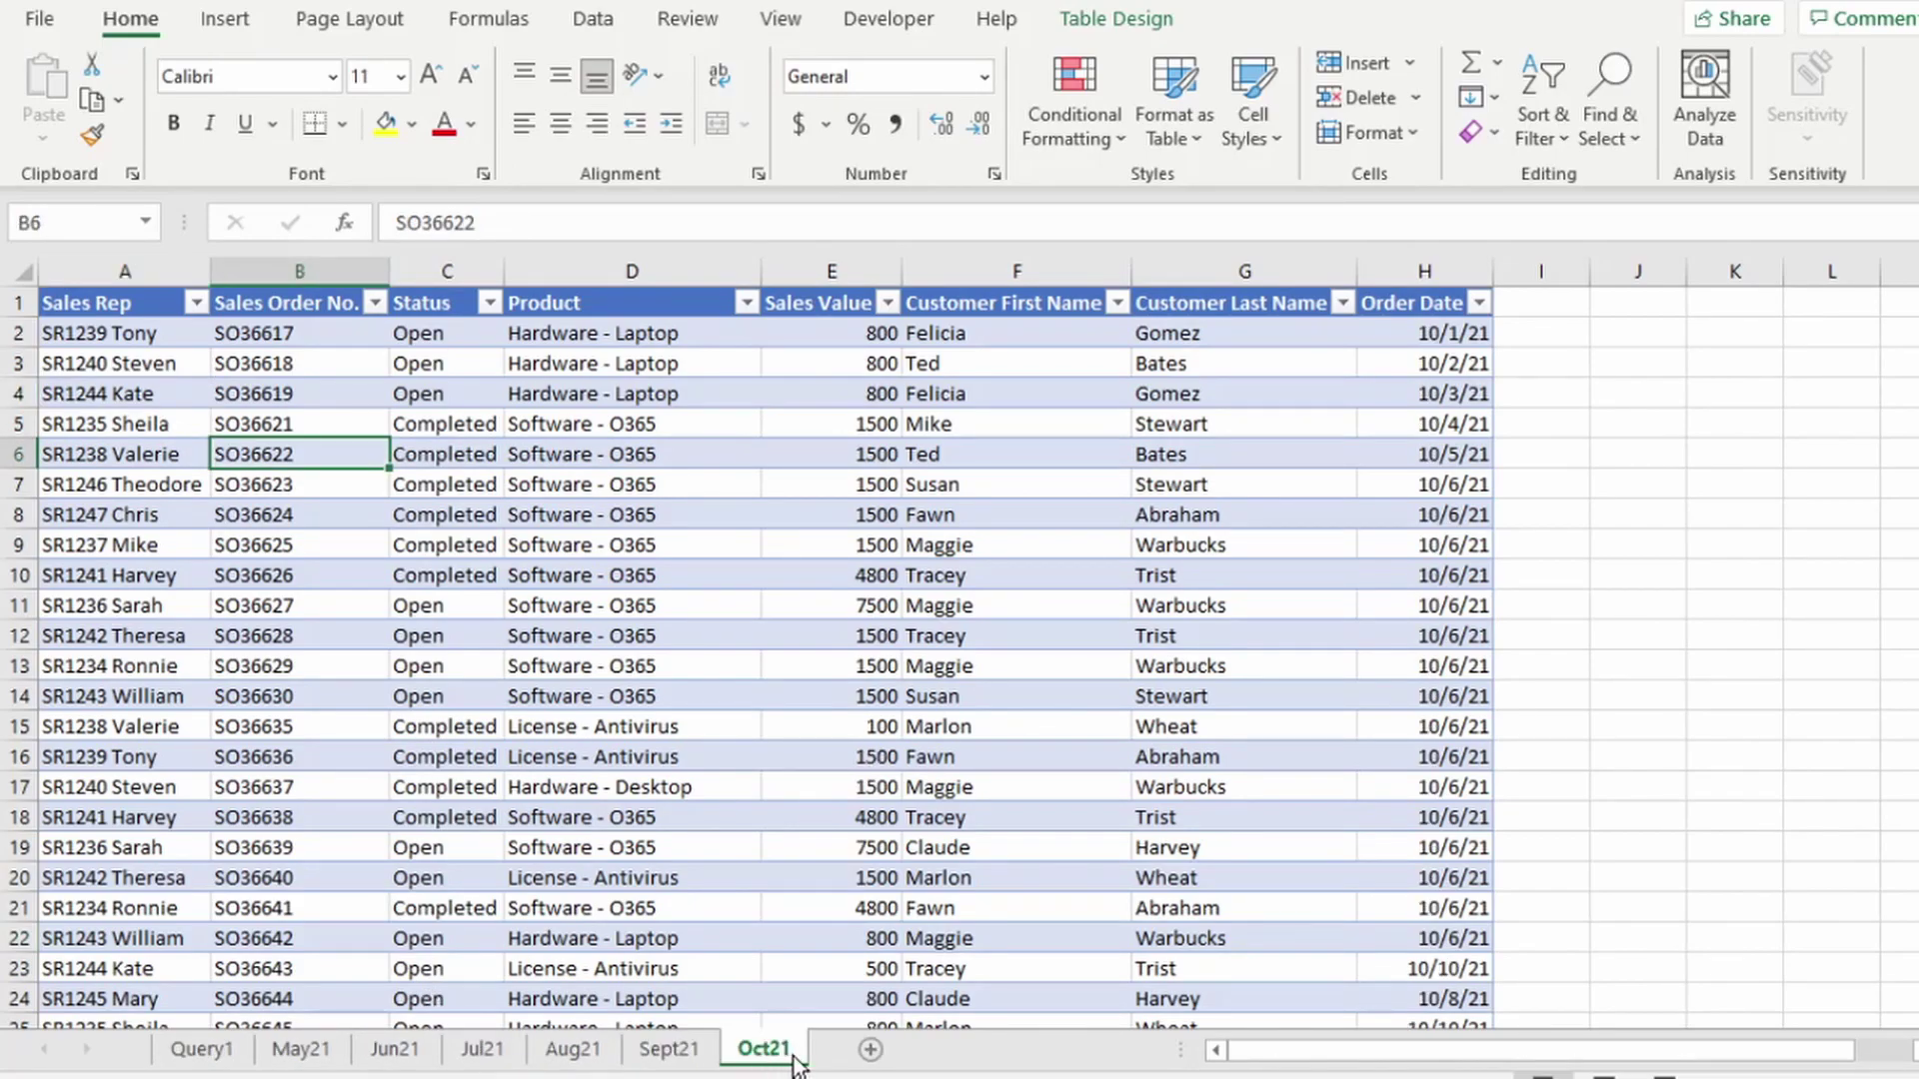
- On the Query1 dashboard, refresh the data and filter the month slicer to October
{"action": "left_click", "coordinate": [212, 1055]}
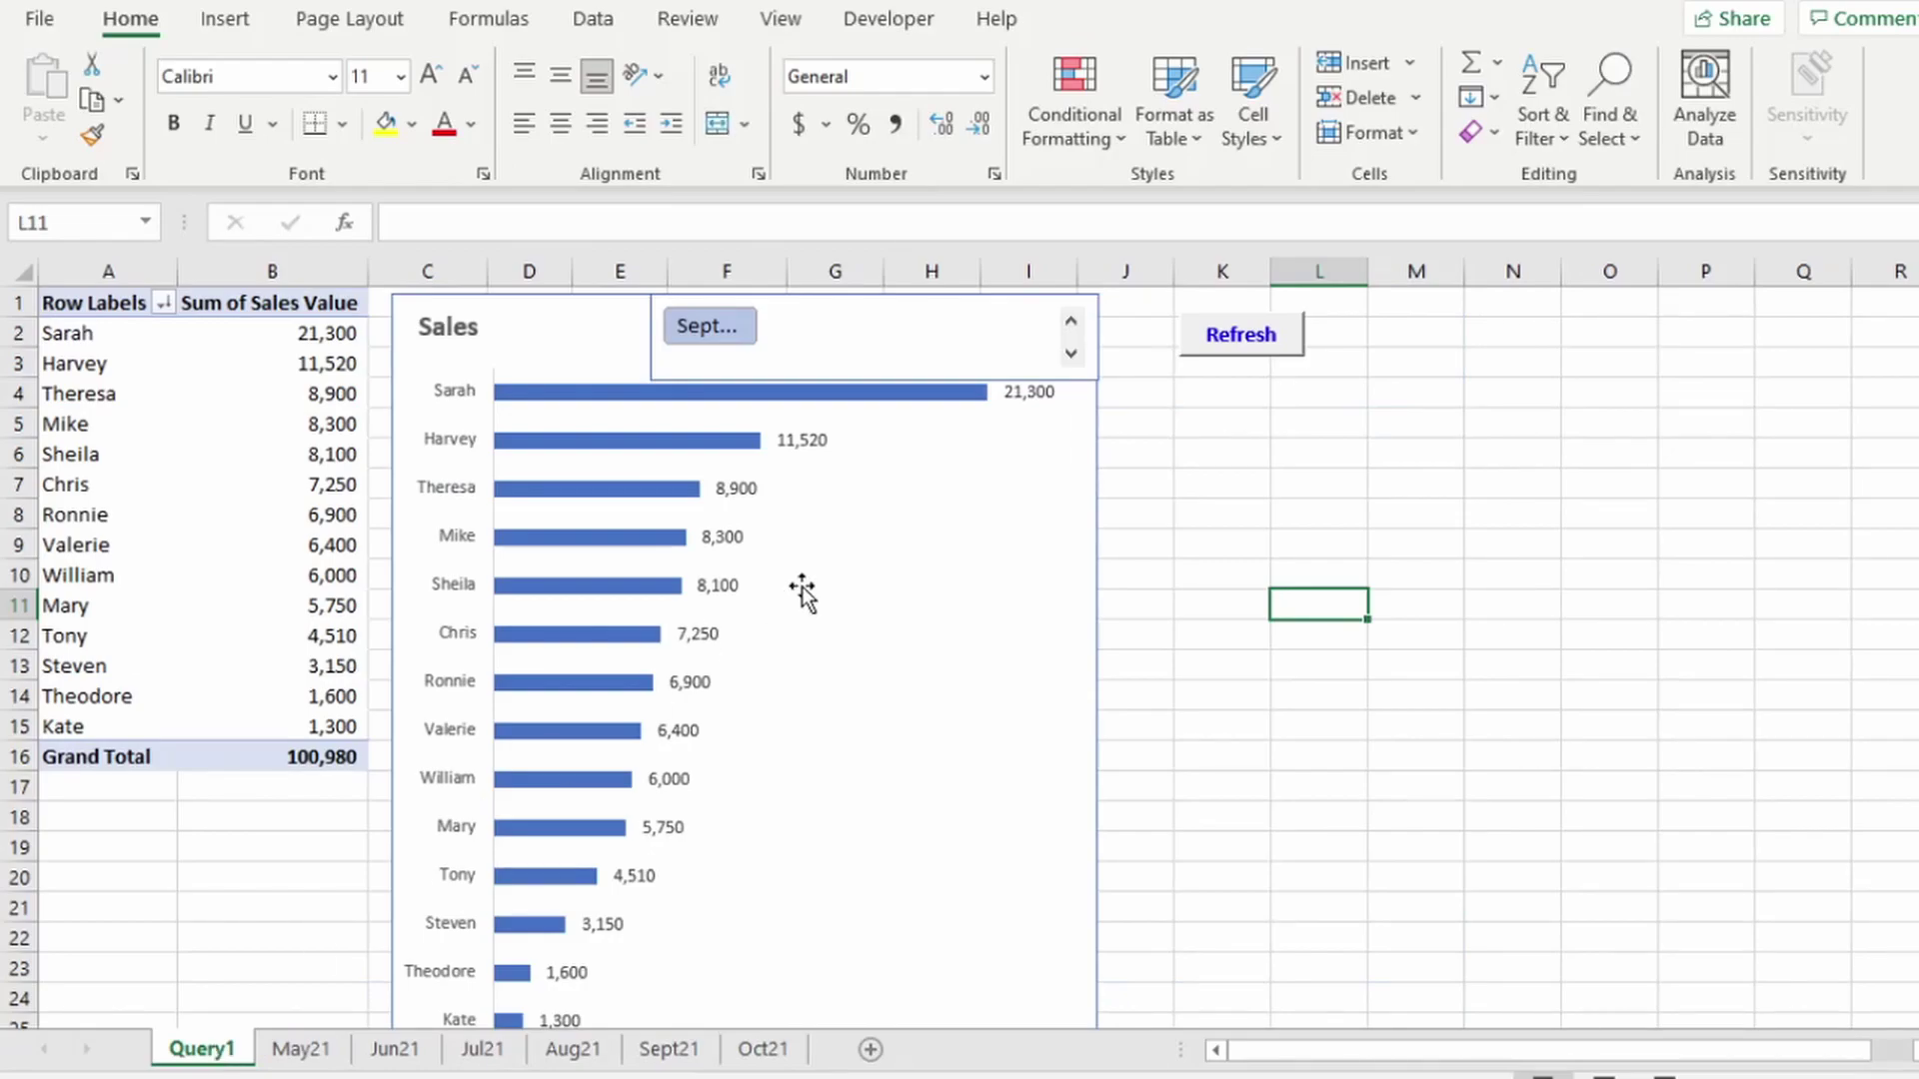
{"action": "left_click", "coordinate": [1242, 355]}
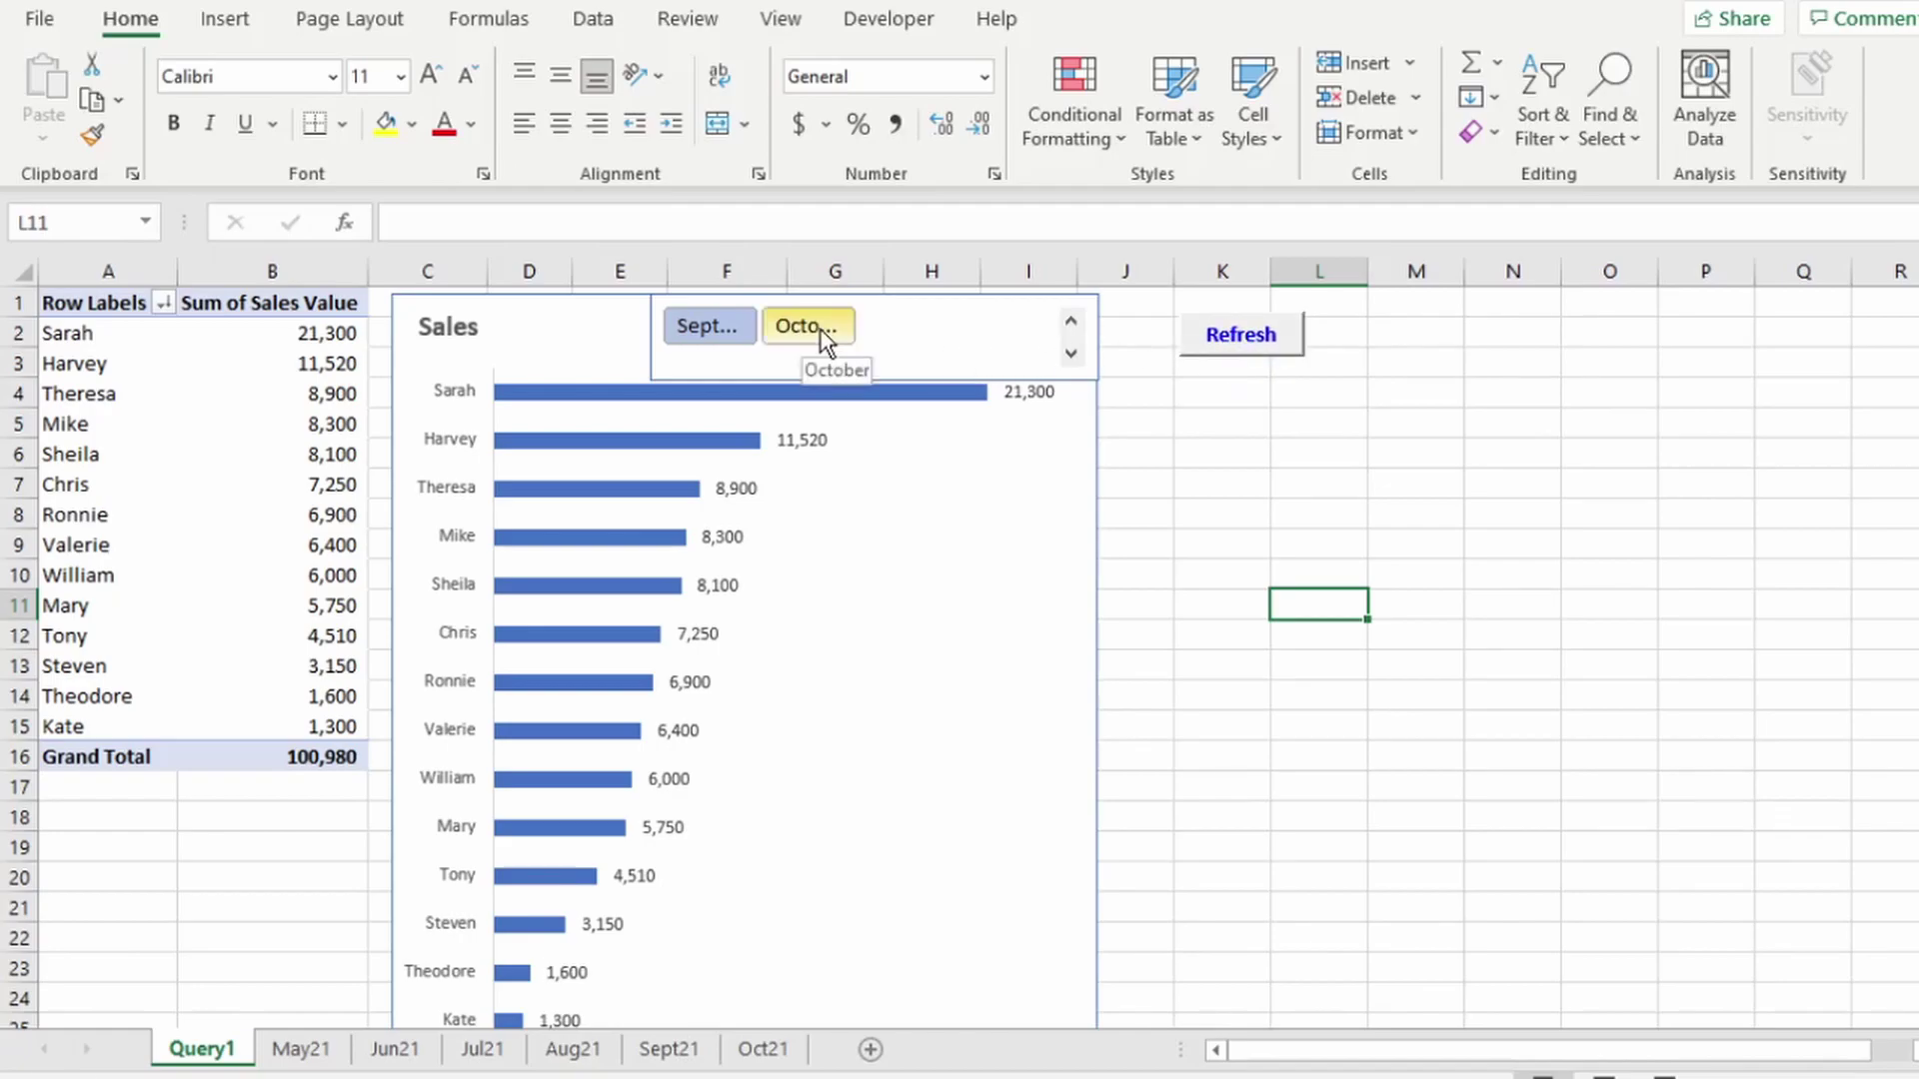
{"action": "left_click", "coordinate": [820, 330]}
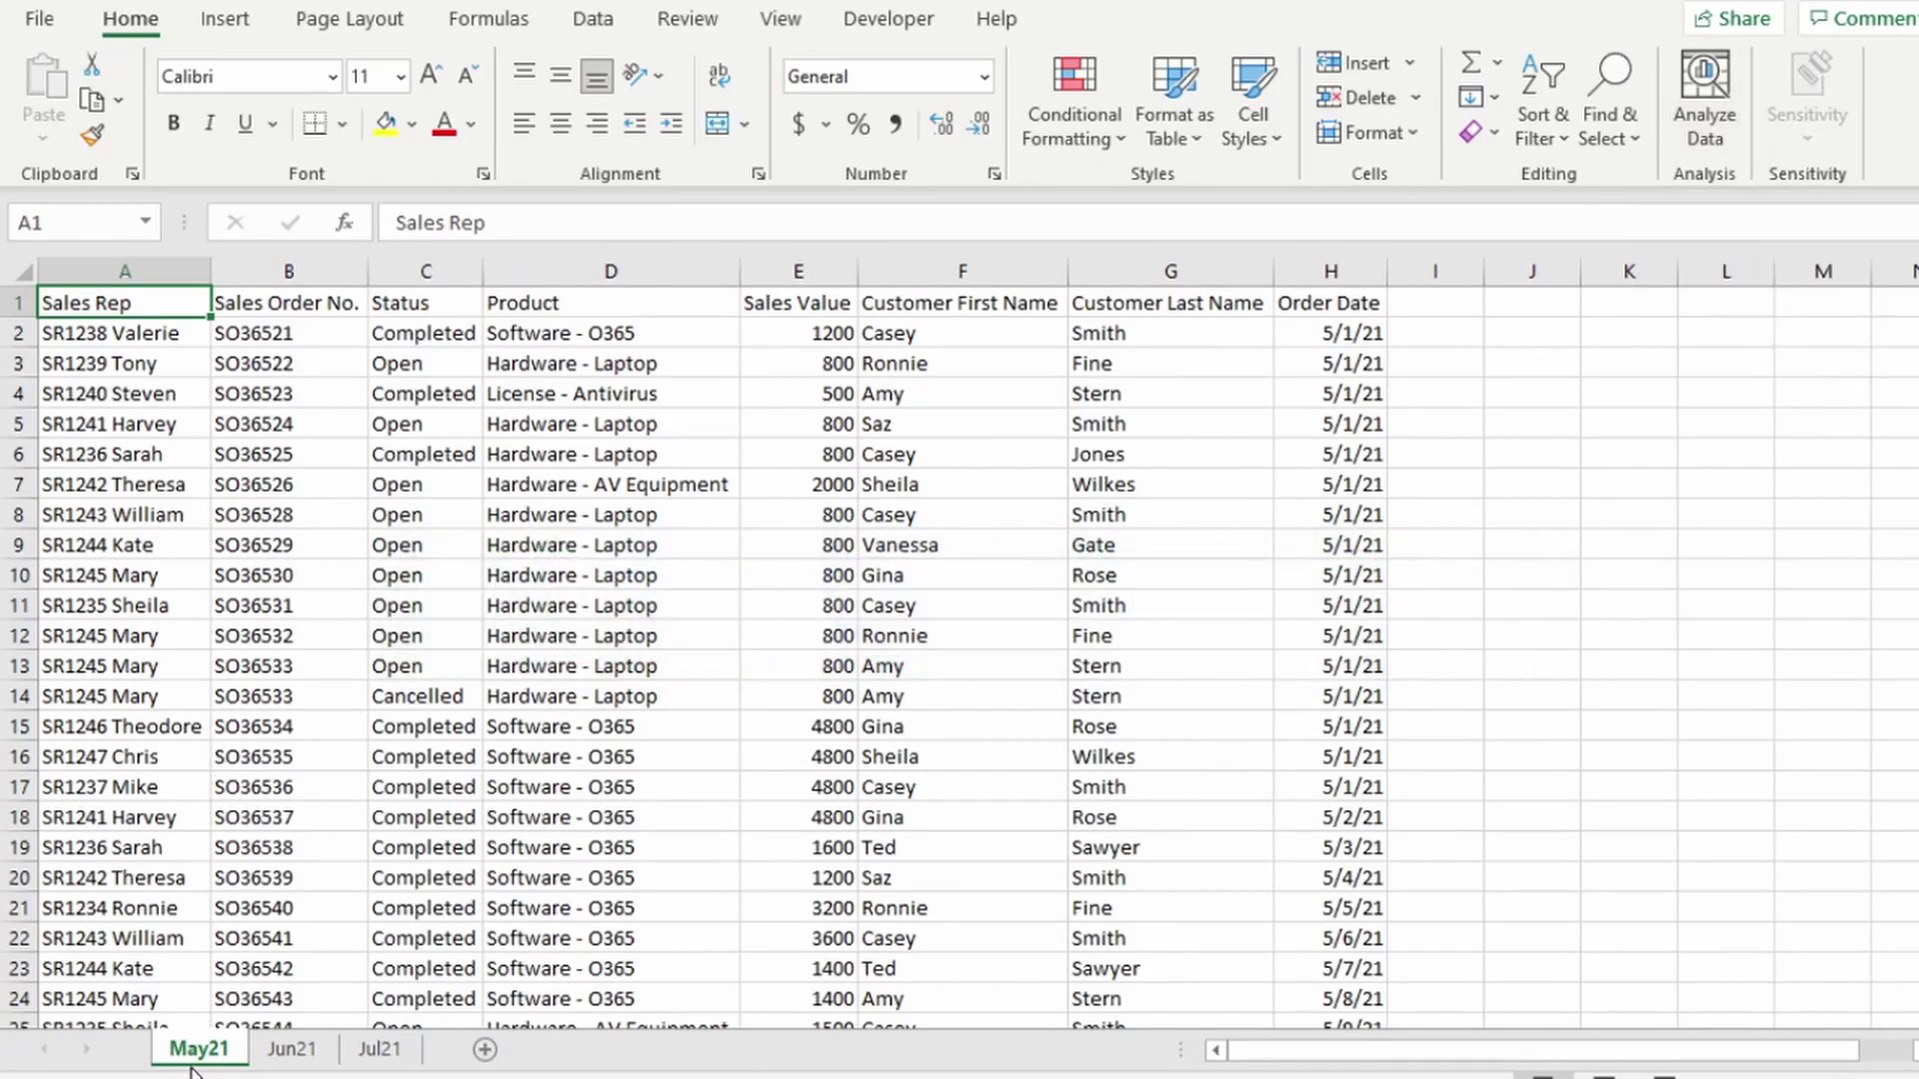
{"action": "left_click", "coordinate": [300, 1057]}
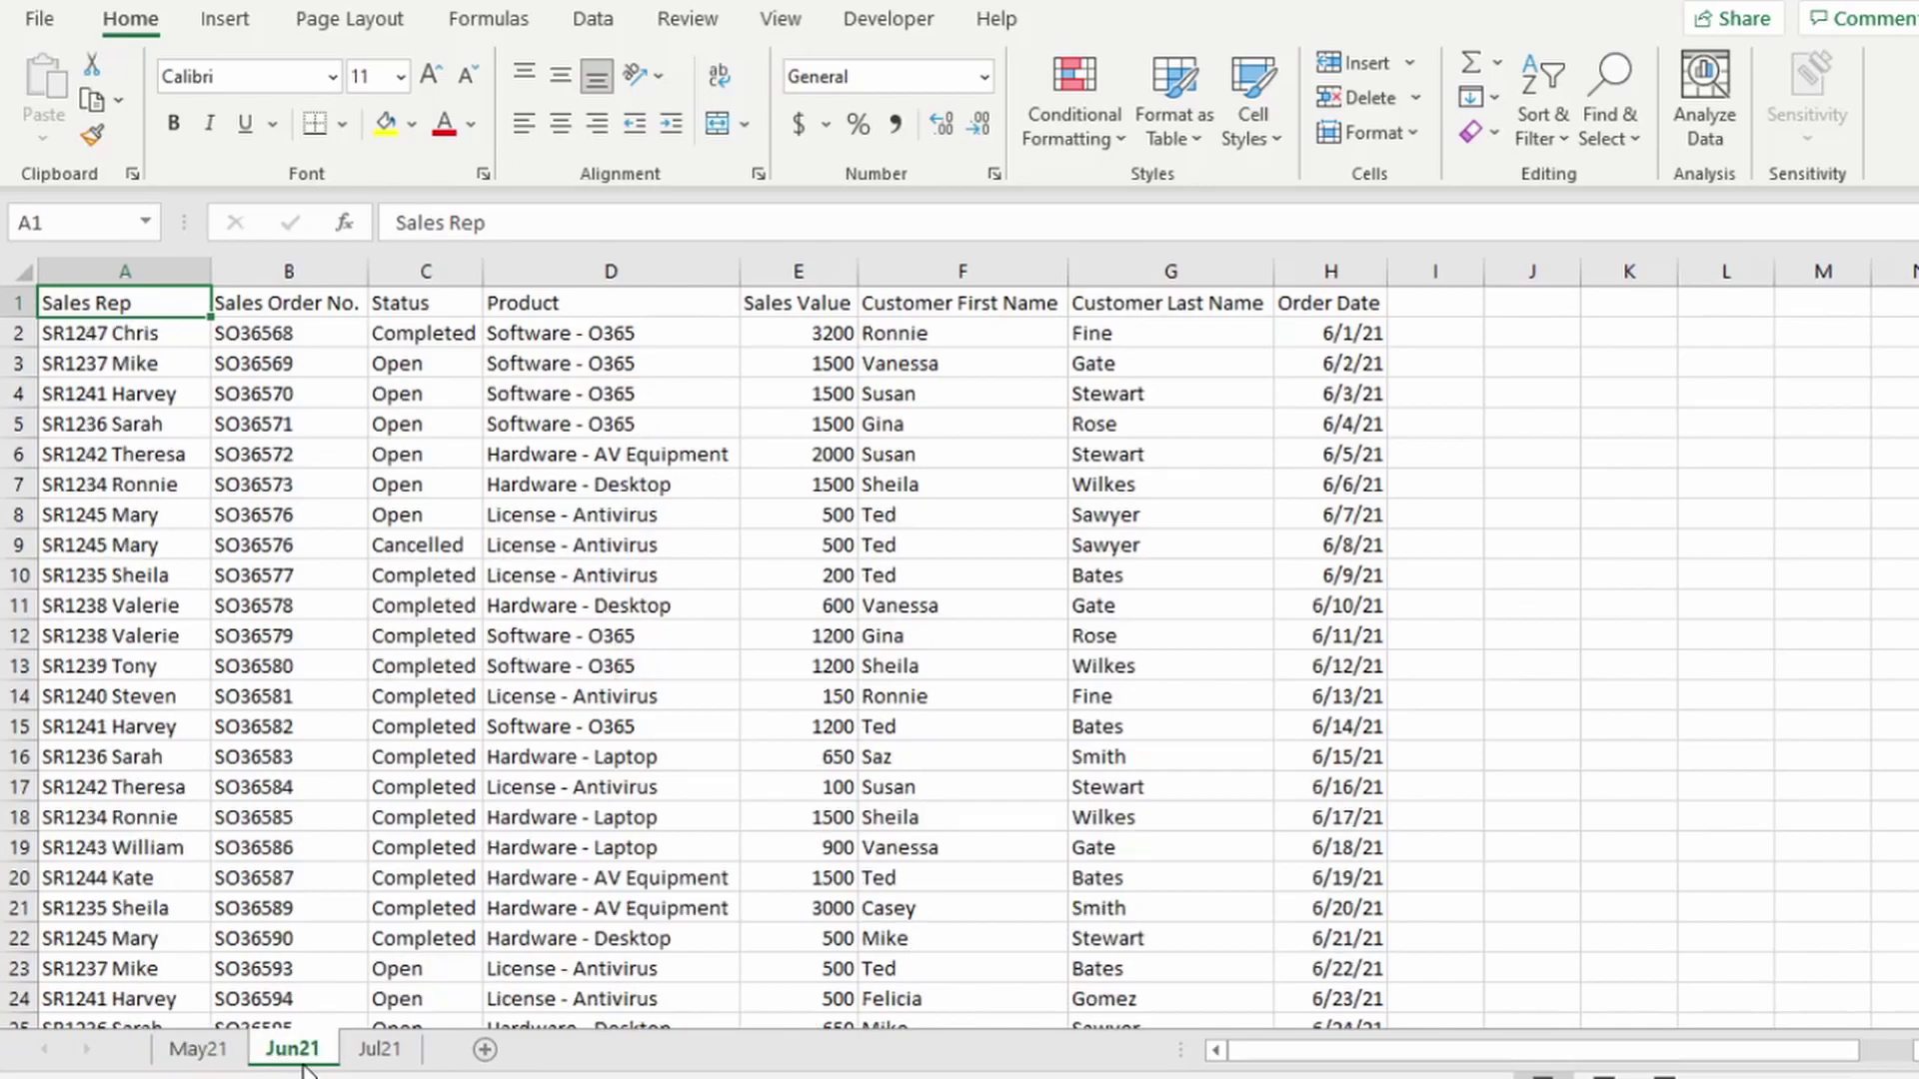
{"action": "left_click", "coordinate": [377, 1059]}
{"action": "left_click", "coordinate": [199, 1050]}
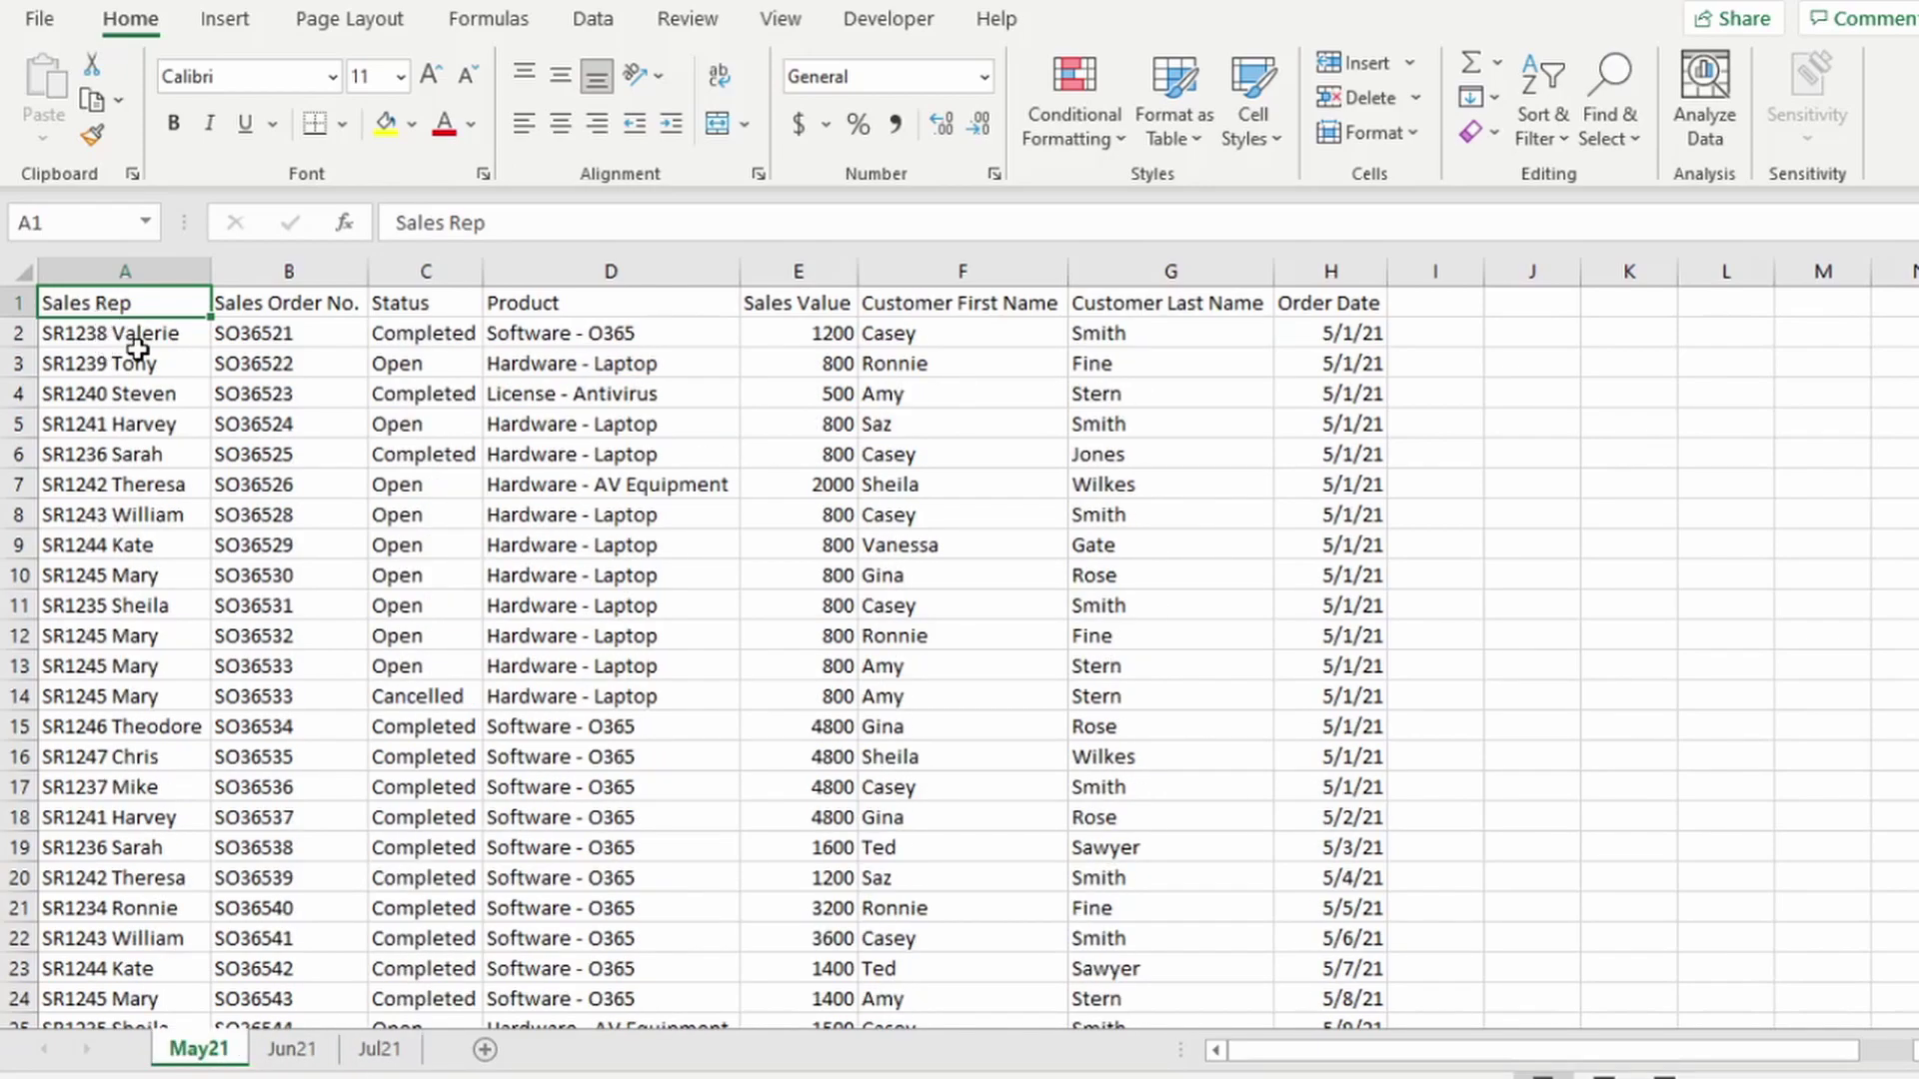
{"action": "key", "text": "Right"}
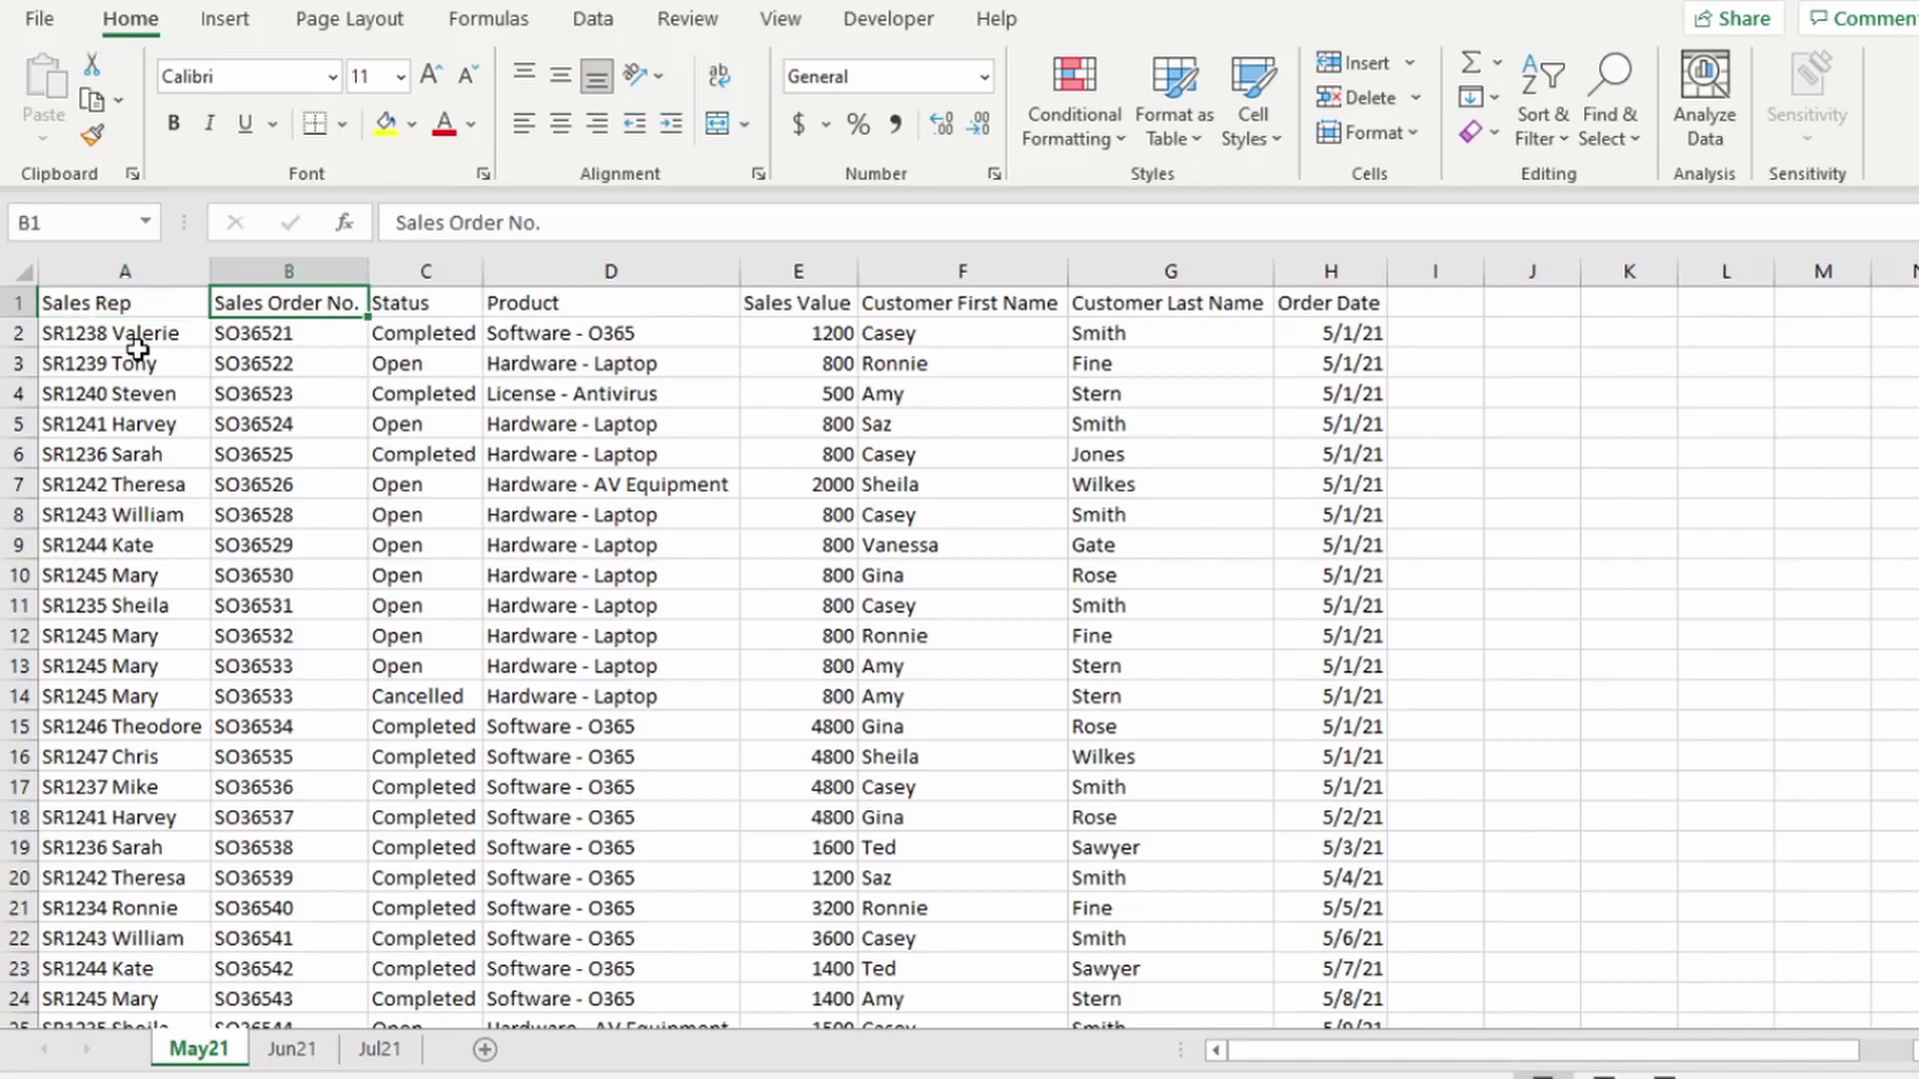
{"action": "key", "text": "Right"}
{"action": "key", "text": "Right"}
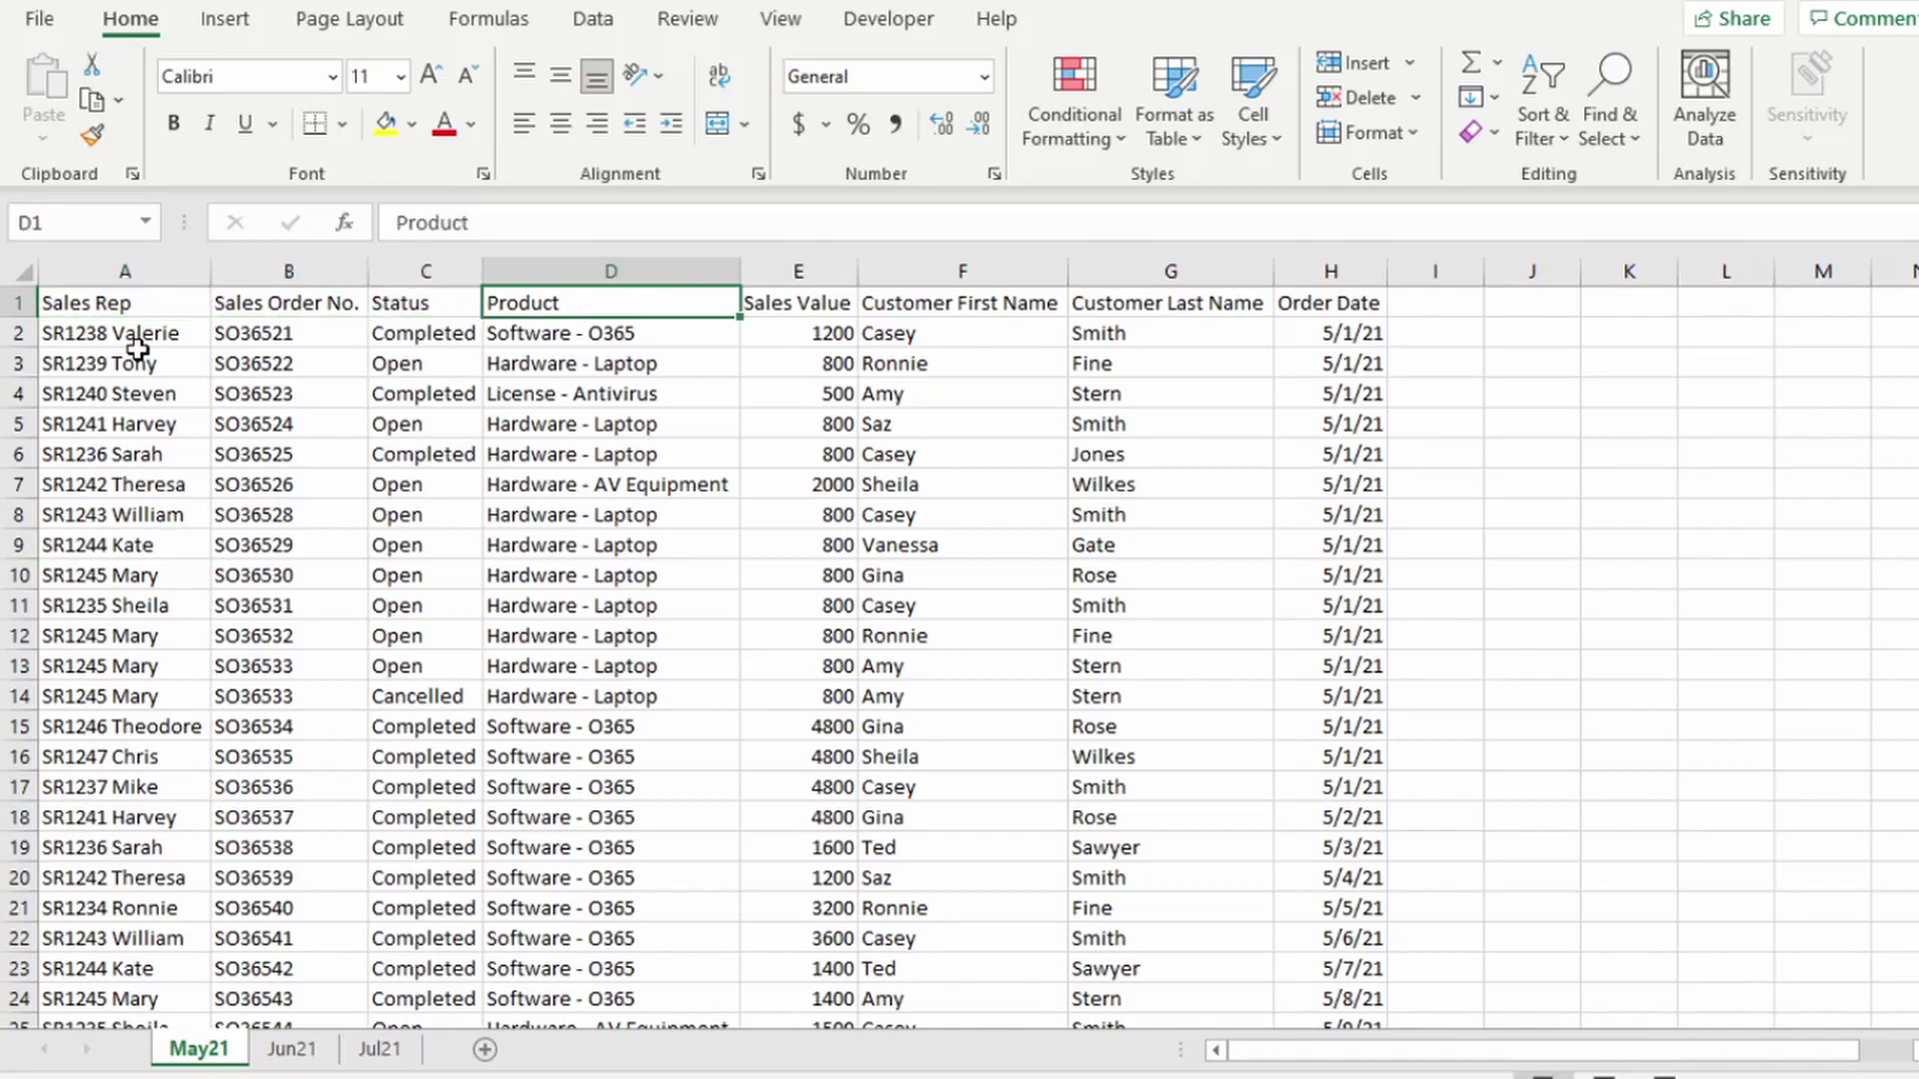
{"action": "key", "text": "Right"}
{"action": "key", "text": "Right"}
{"action": "key", "text": "Right"}
{"action": "key", "text": "Right"}
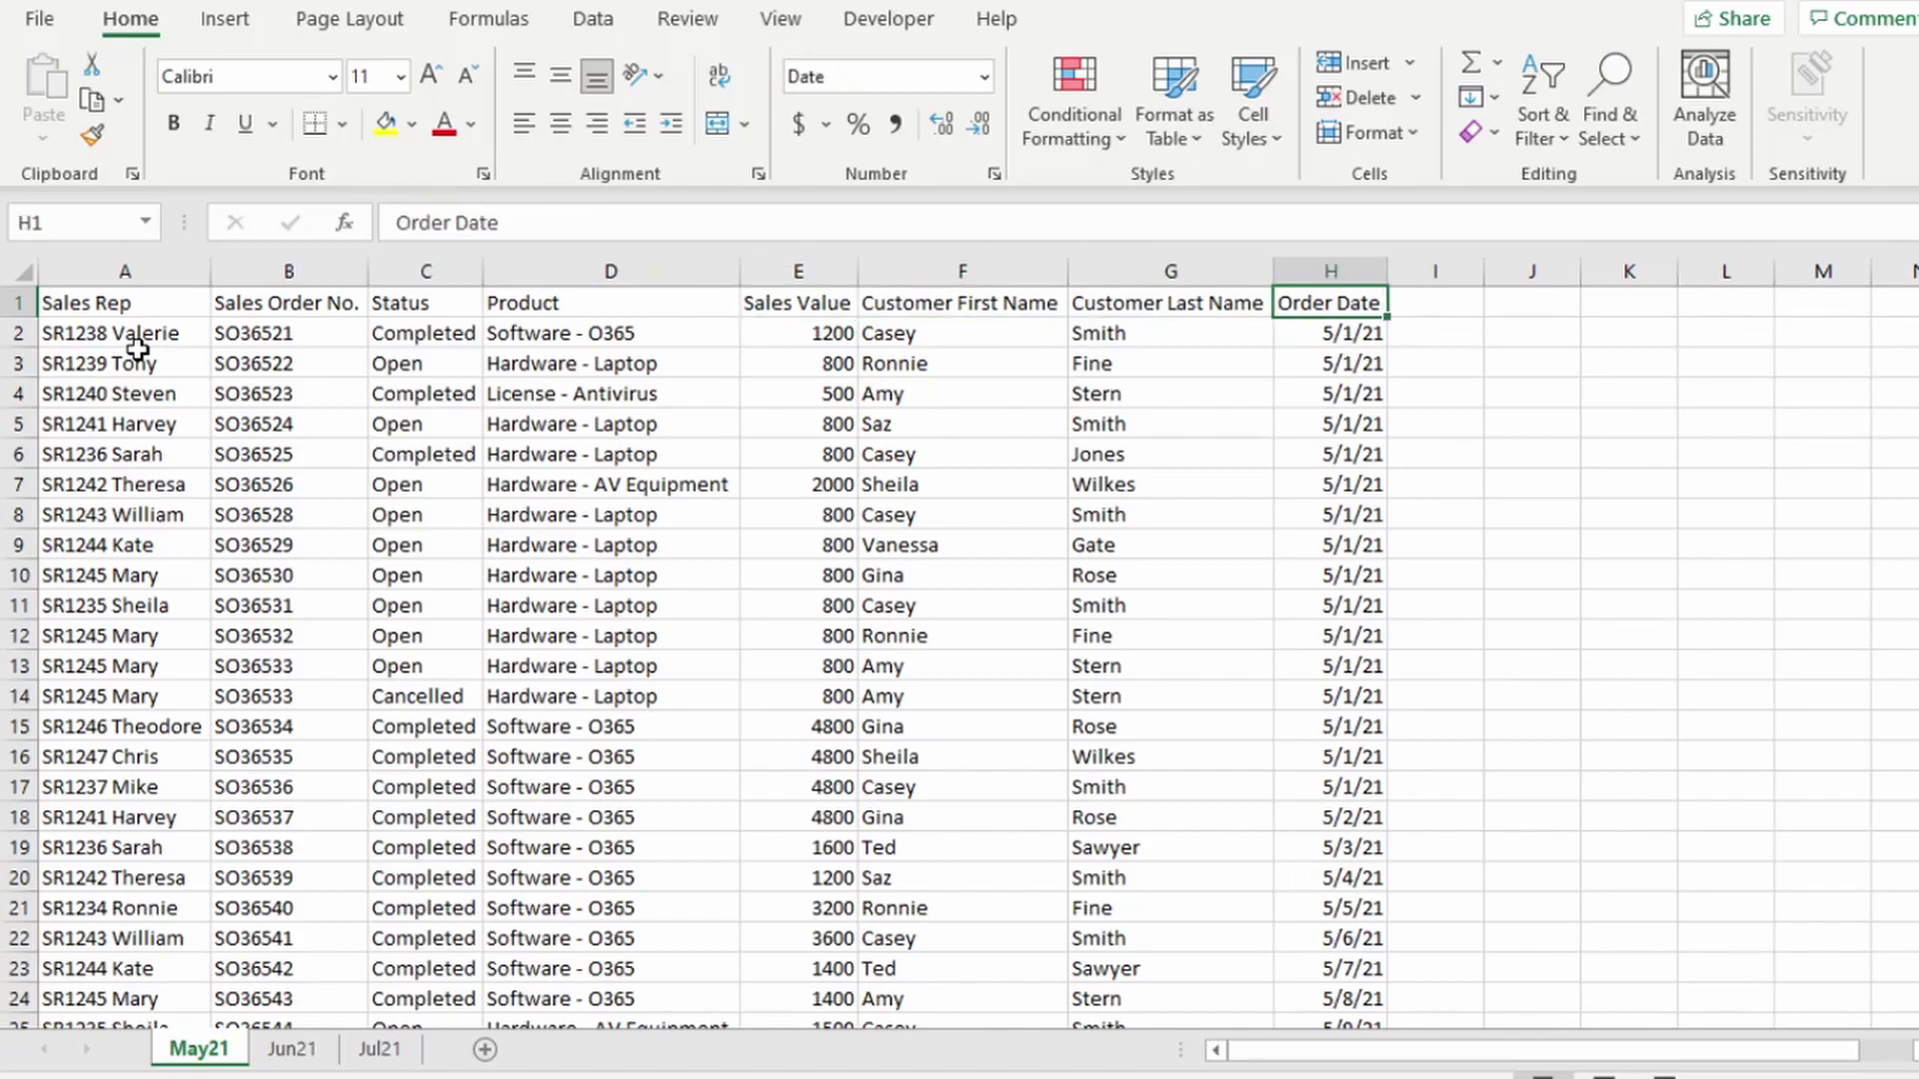
{"action": "left_click", "coordinate": [288, 1051]}
{"action": "key", "text": "Right"}
{"action": "key", "text": "Right"}
{"action": "key", "text": "Right"}
{"action": "key", "text": "Right"}
{"action": "key", "text": "Right"}
{"action": "key", "text": "Right"}
{"action": "key", "text": "Right"}
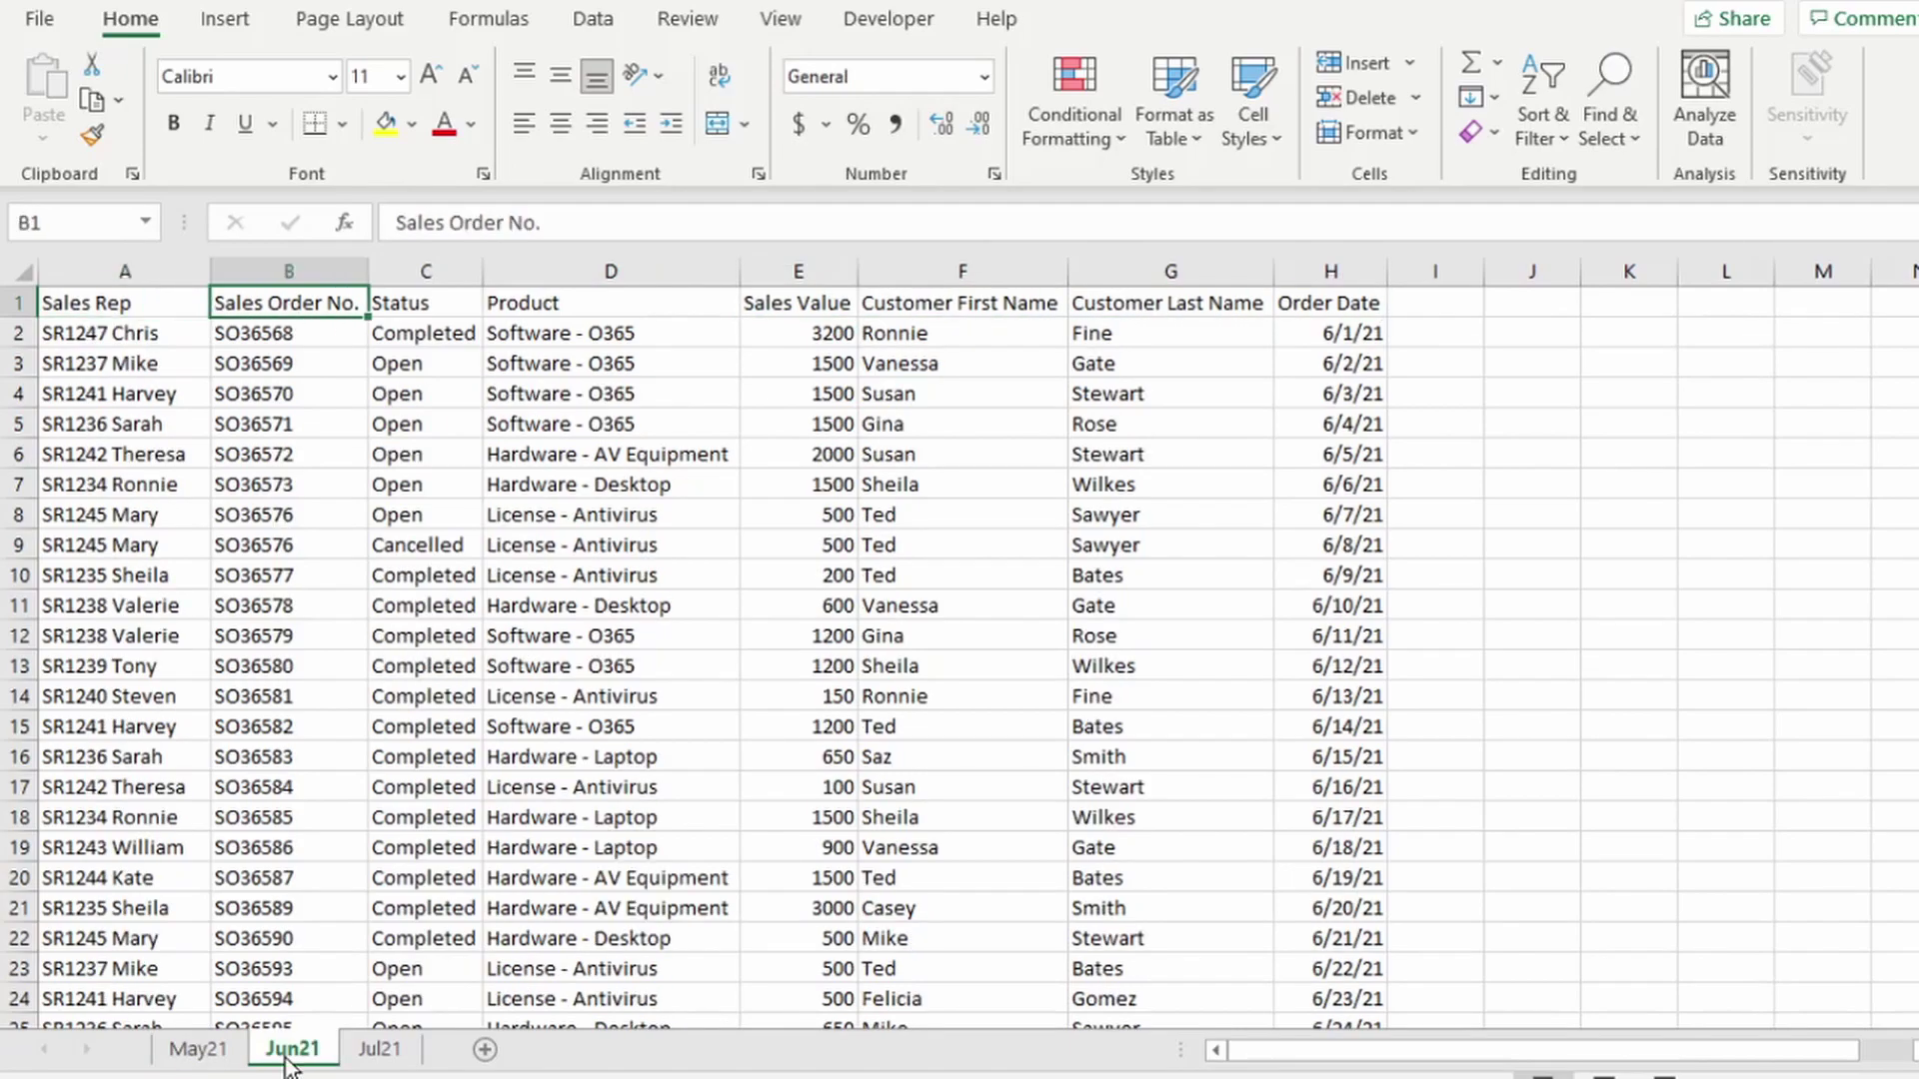
{"action": "left_click", "coordinate": [388, 1058]}
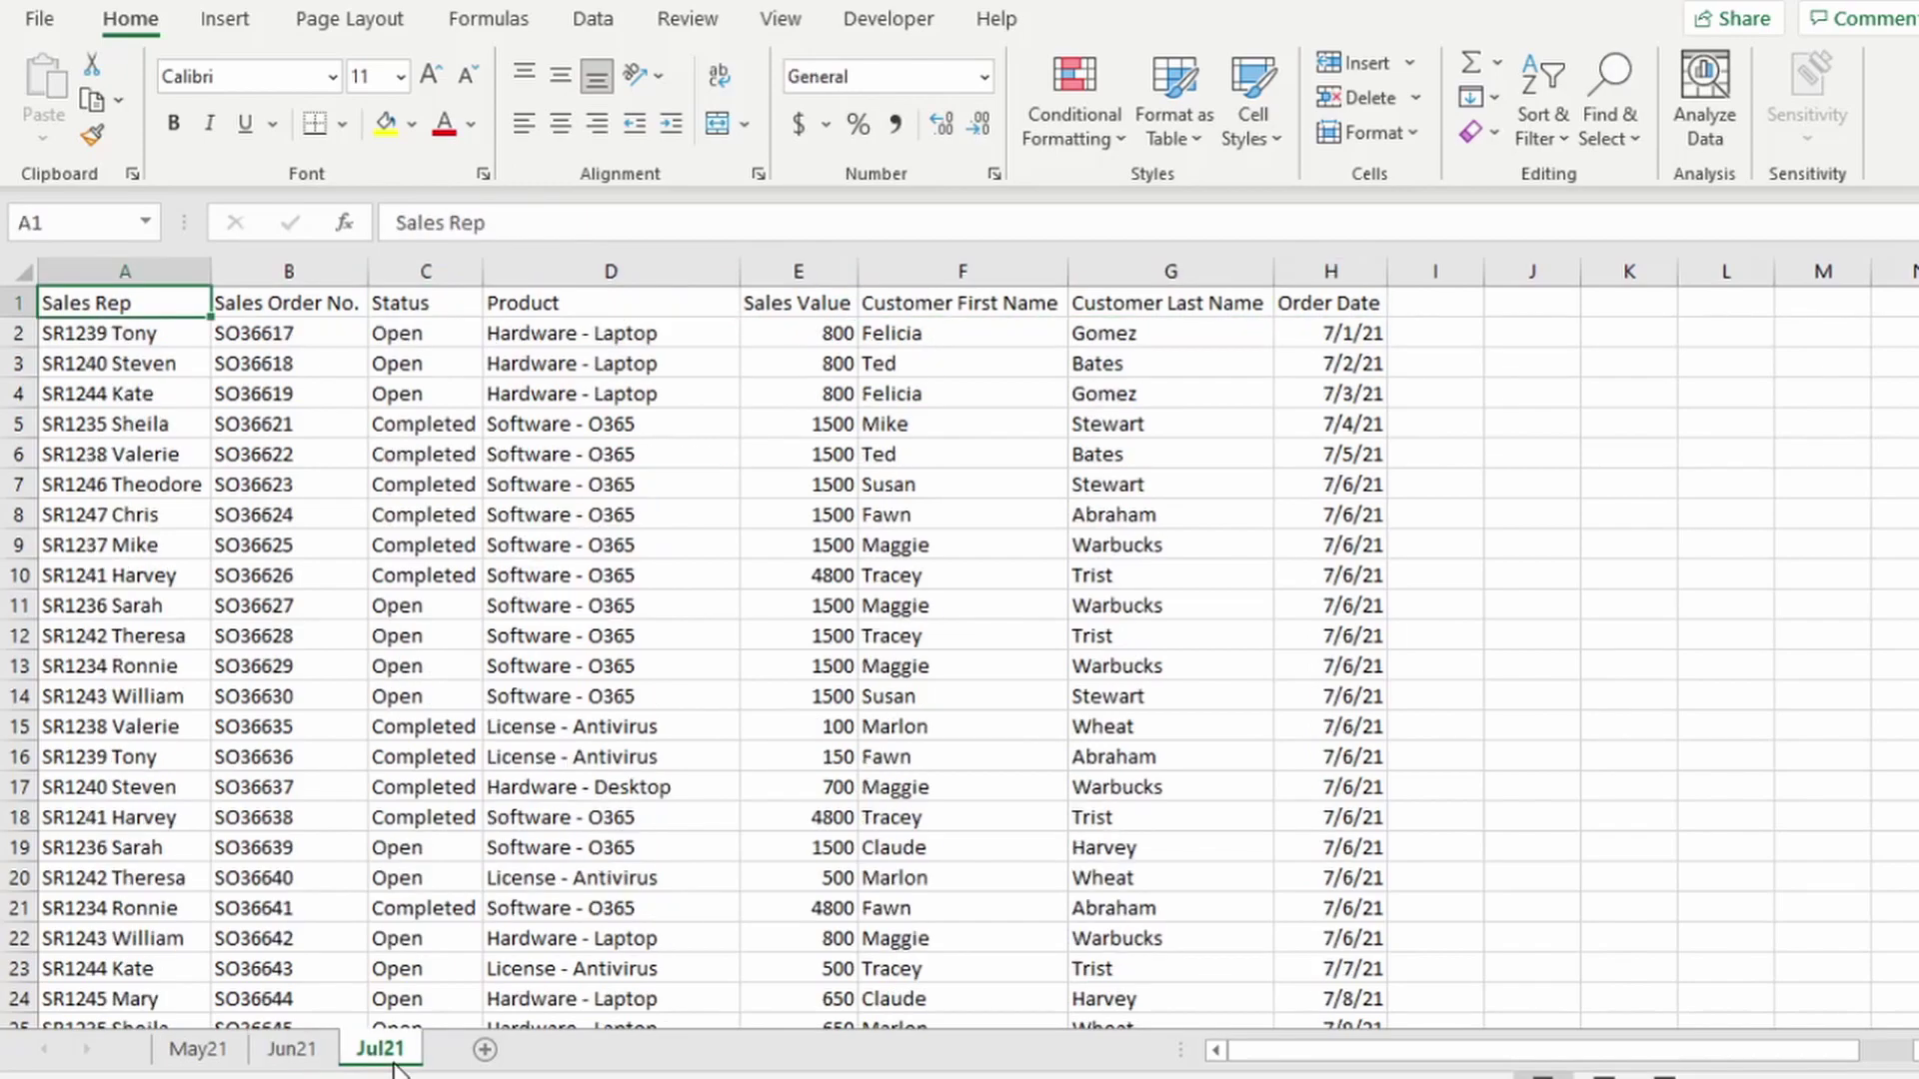
{"action": "key", "text": "Right"}
{"action": "key", "text": "Right"}
{"action": "key", "text": "Right"}
{"action": "key", "text": "Right"}
{"action": "key", "text": "Right"}
{"action": "key", "text": "Right"}
{"action": "key", "text": "Right"}
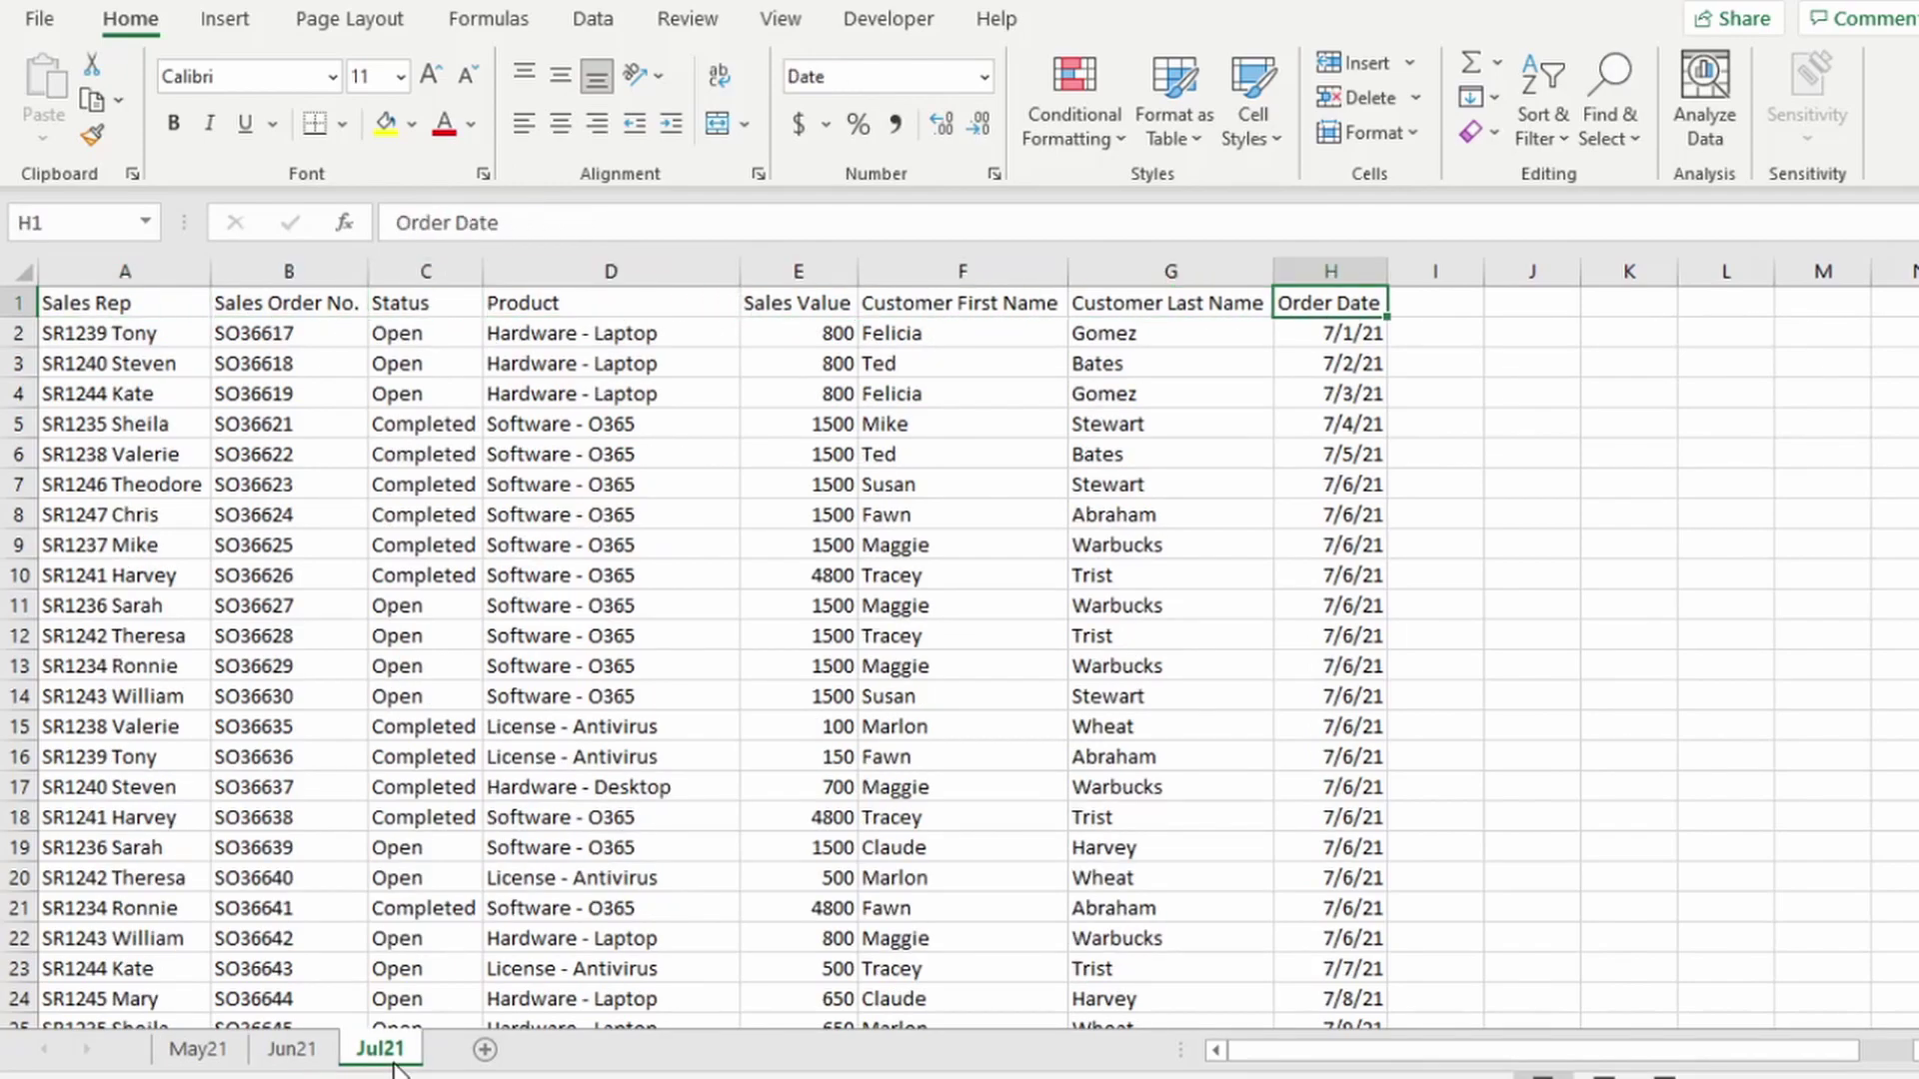
{"action": "left_click", "coordinate": [201, 1052]}
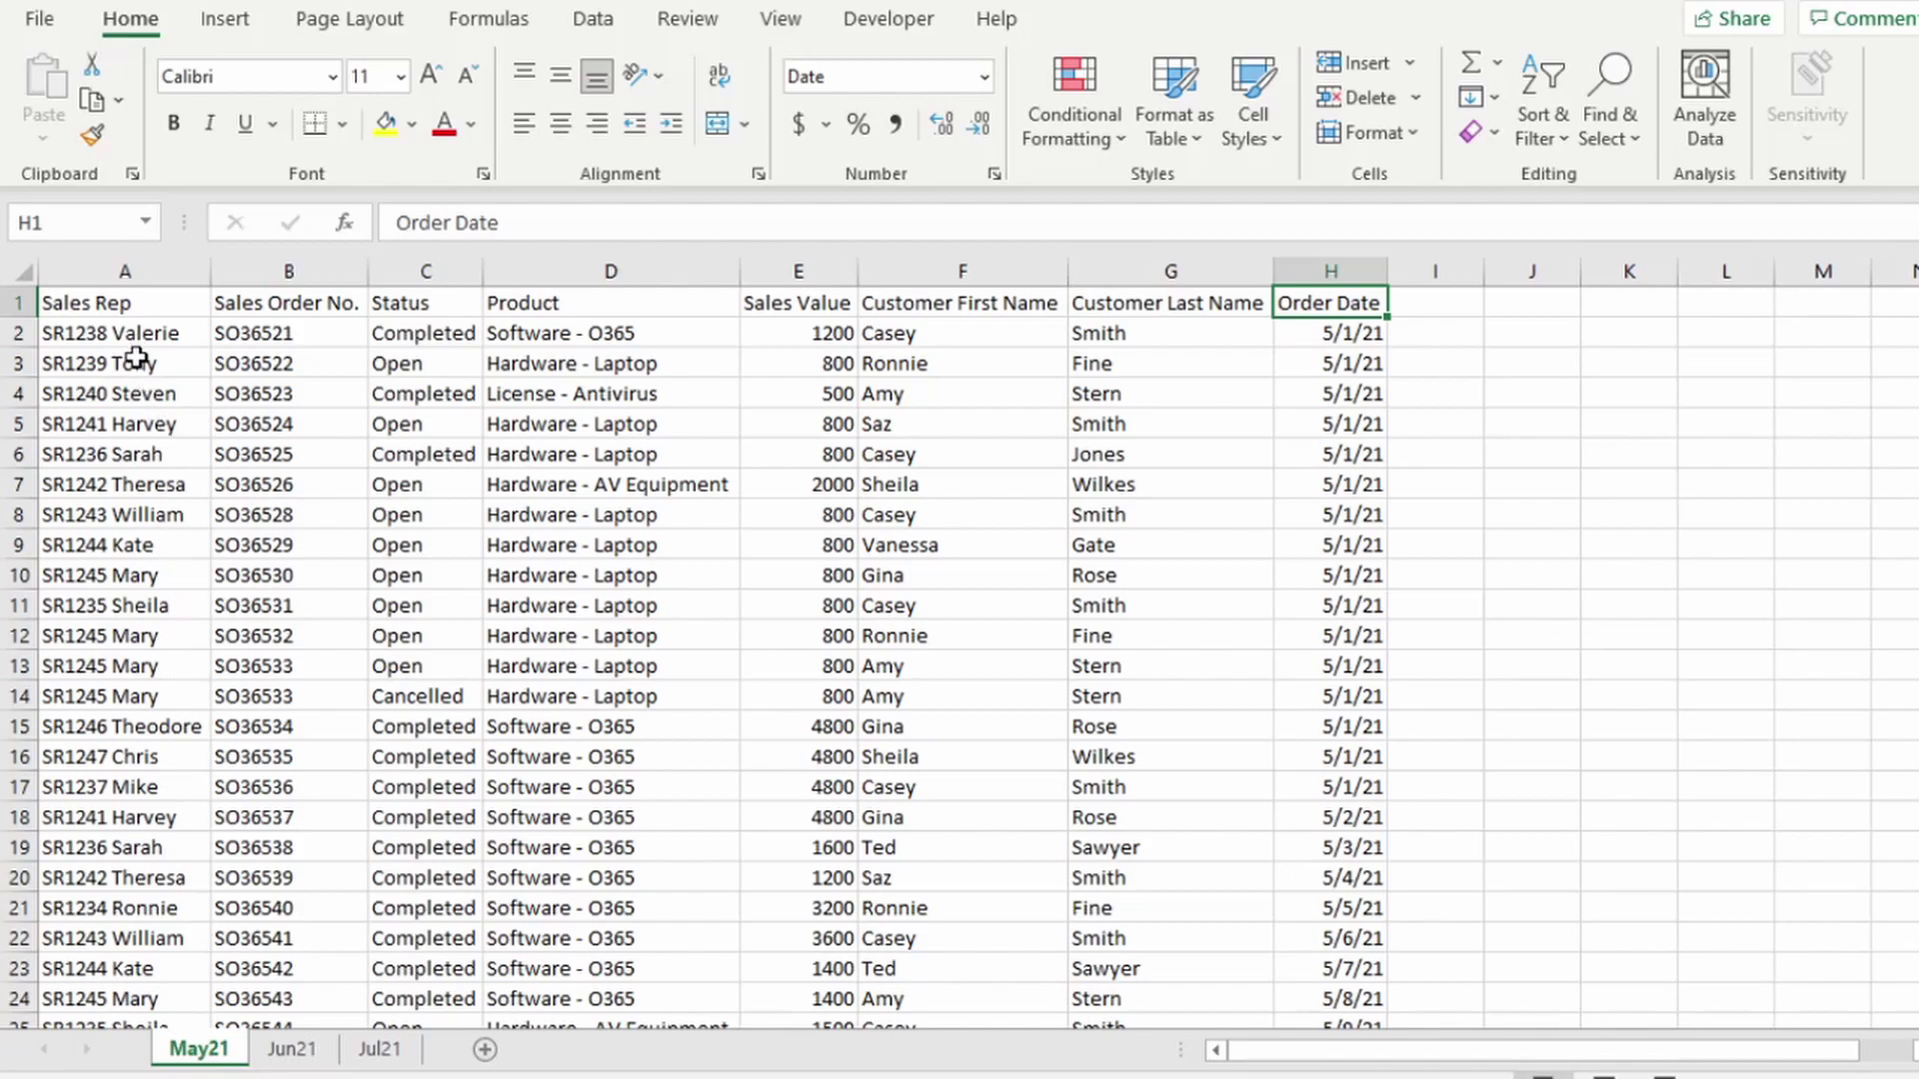
- Convert the May21 data into a table with headers, then check the Jul21 sheet's table
{"action": "left_click", "coordinate": [137, 357]}
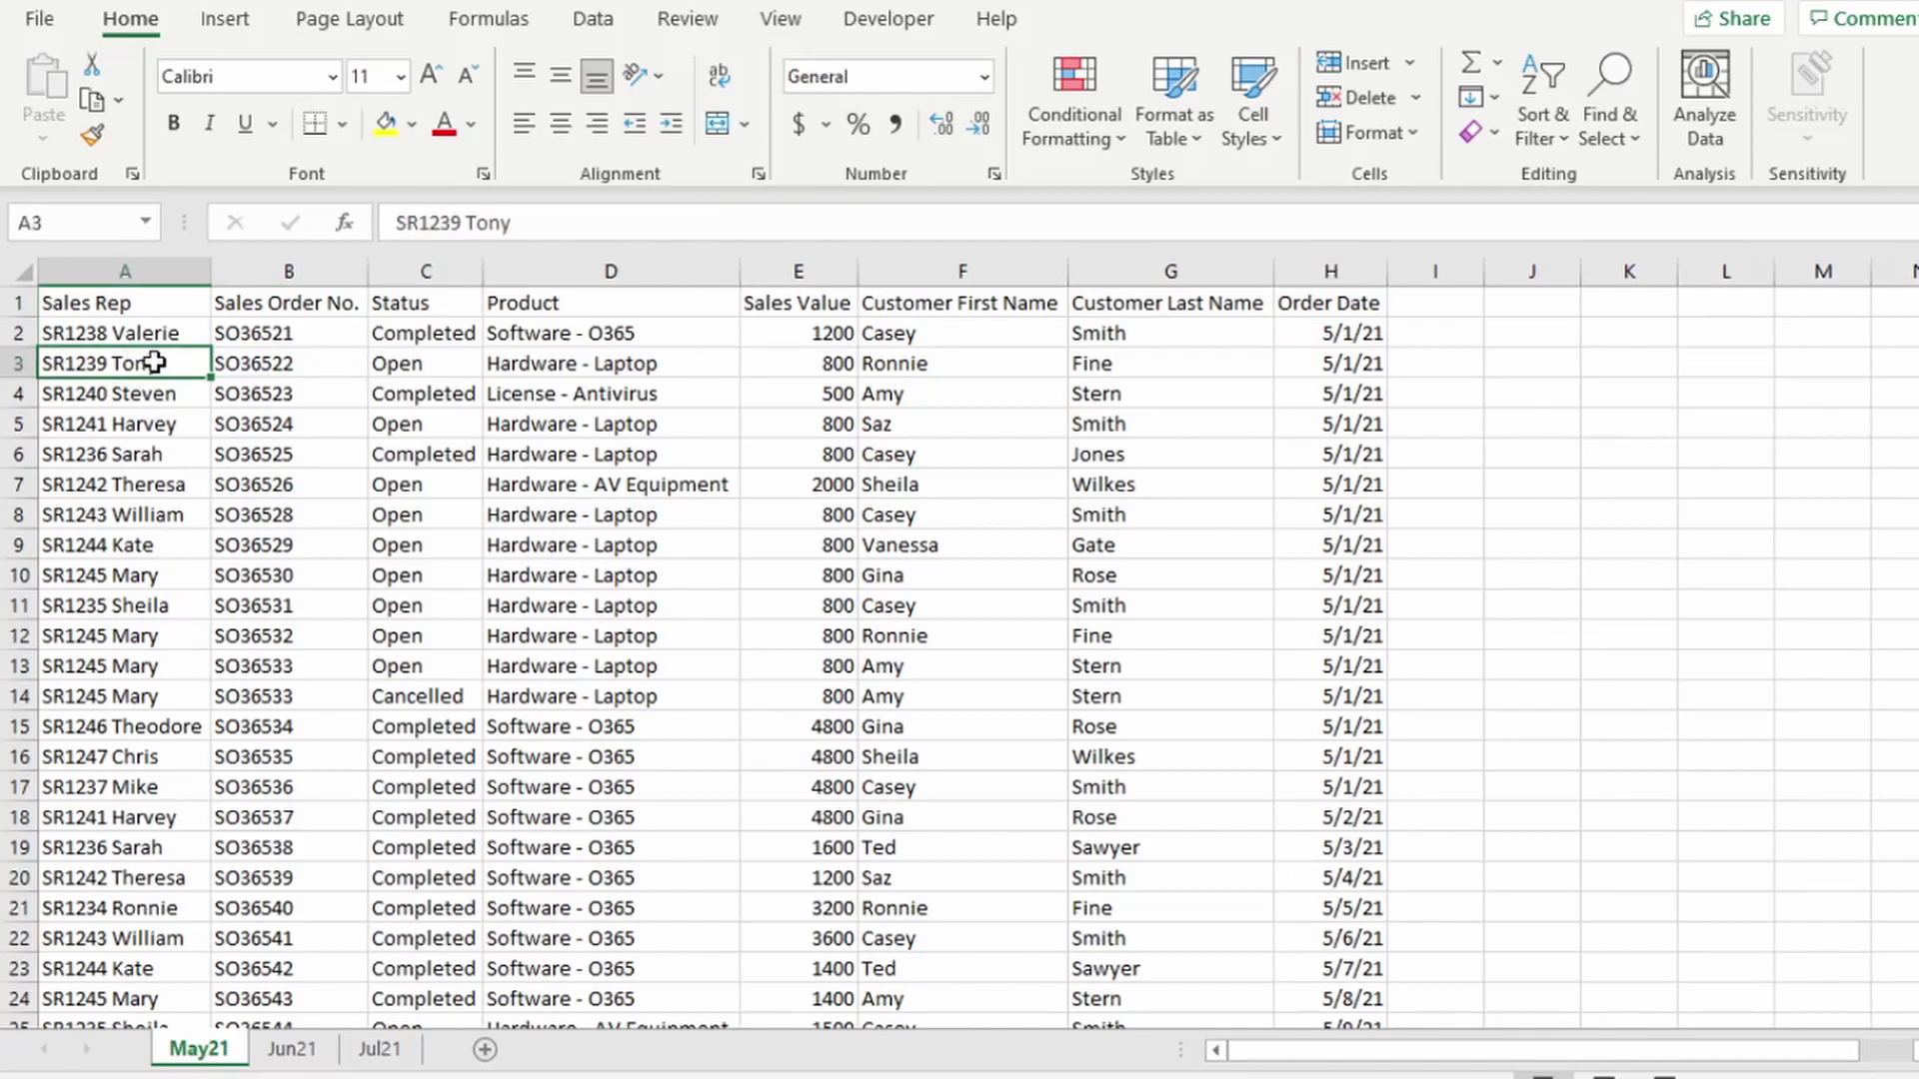
{"action": "key", "text": "ctrl+t"}
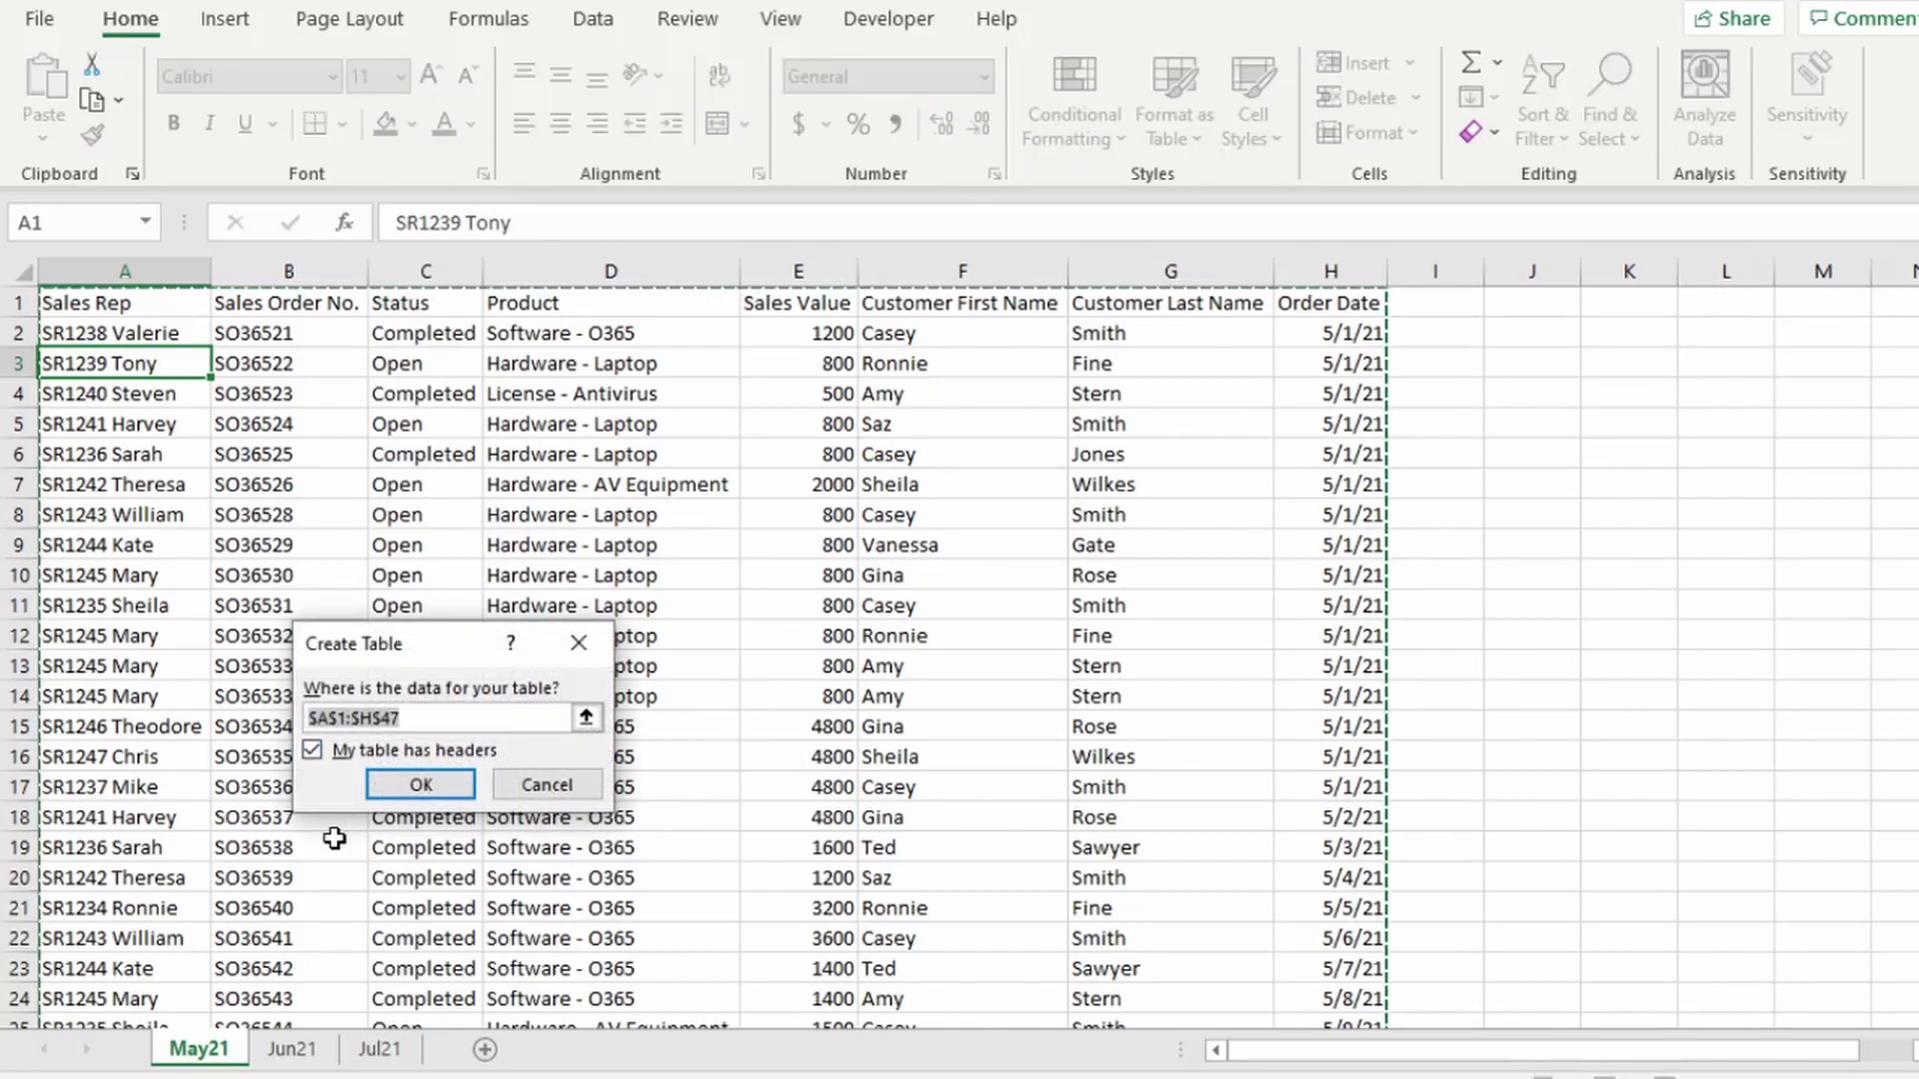
{"action": "left_click", "coordinate": [420, 785]}
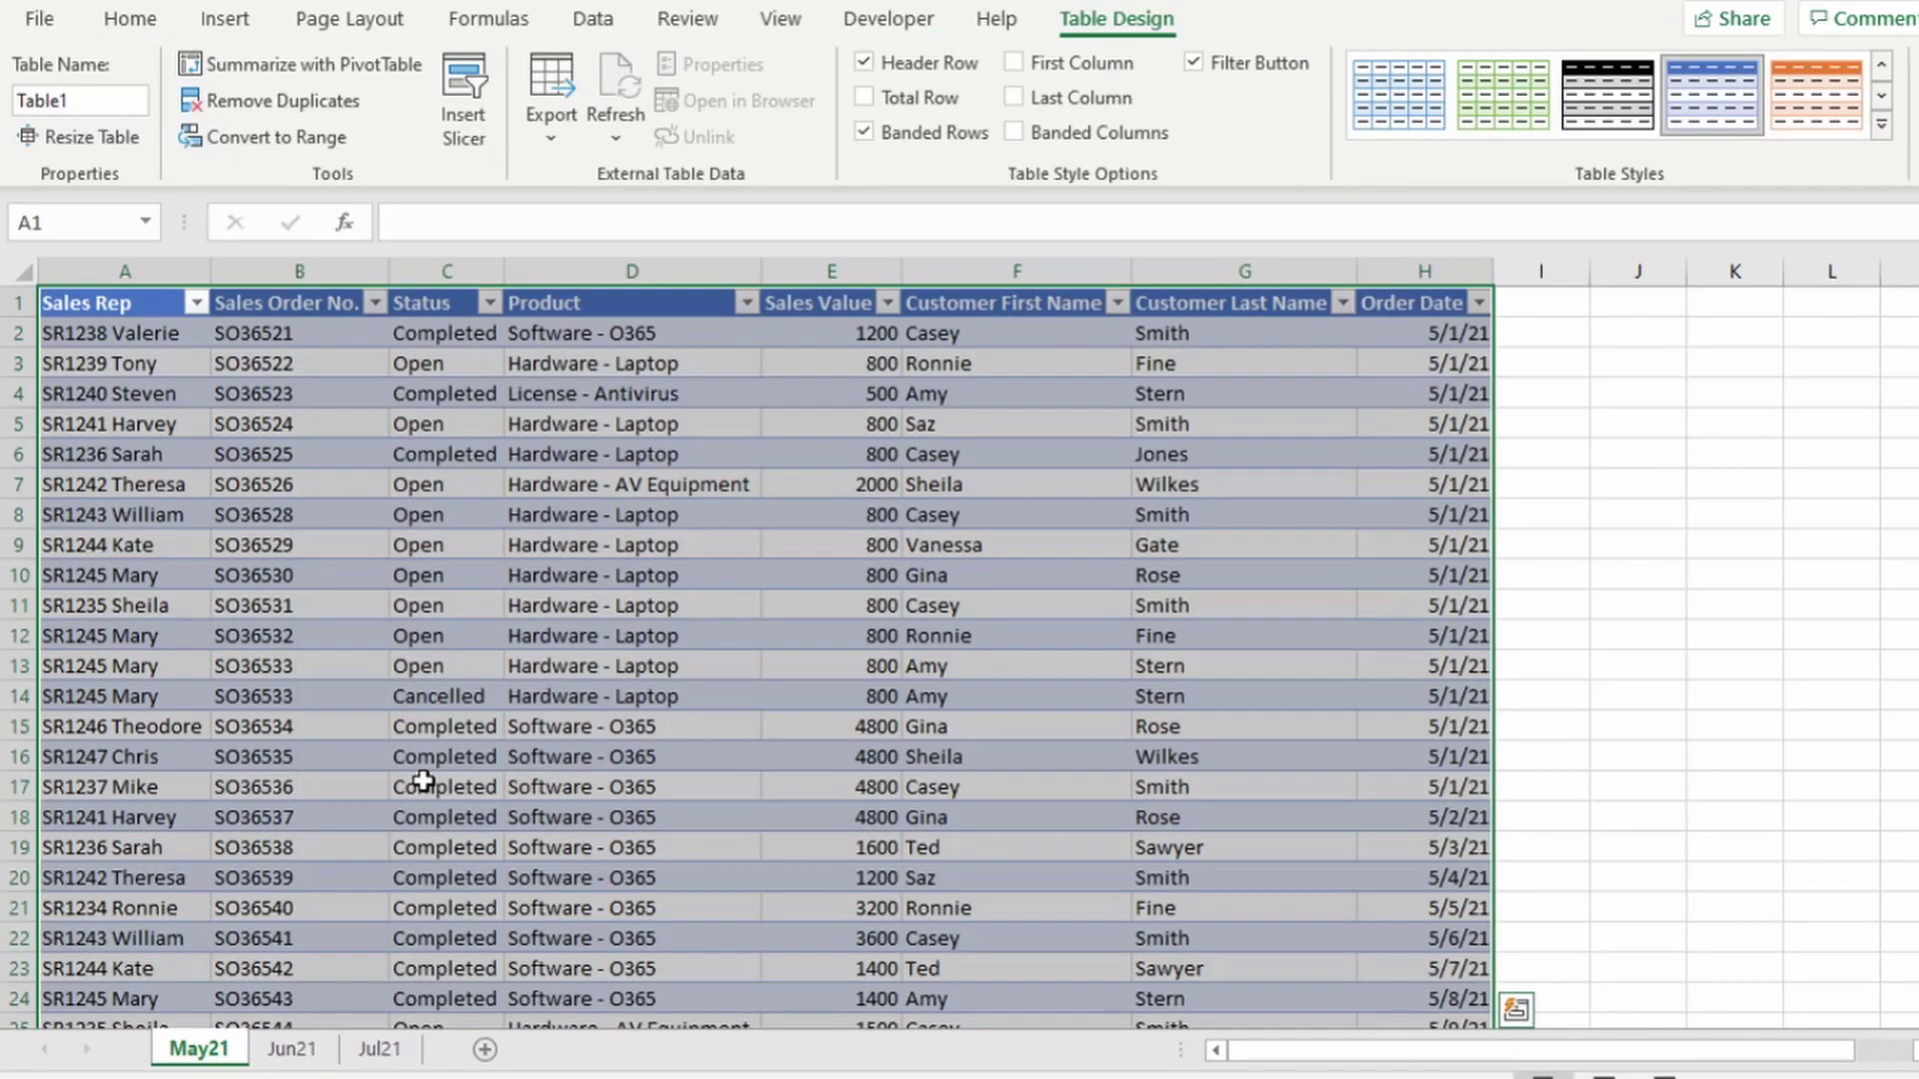
{"action": "key", "text": "ctrl+Page_Down"}
{"action": "left_click", "coordinate": [385, 1048]}
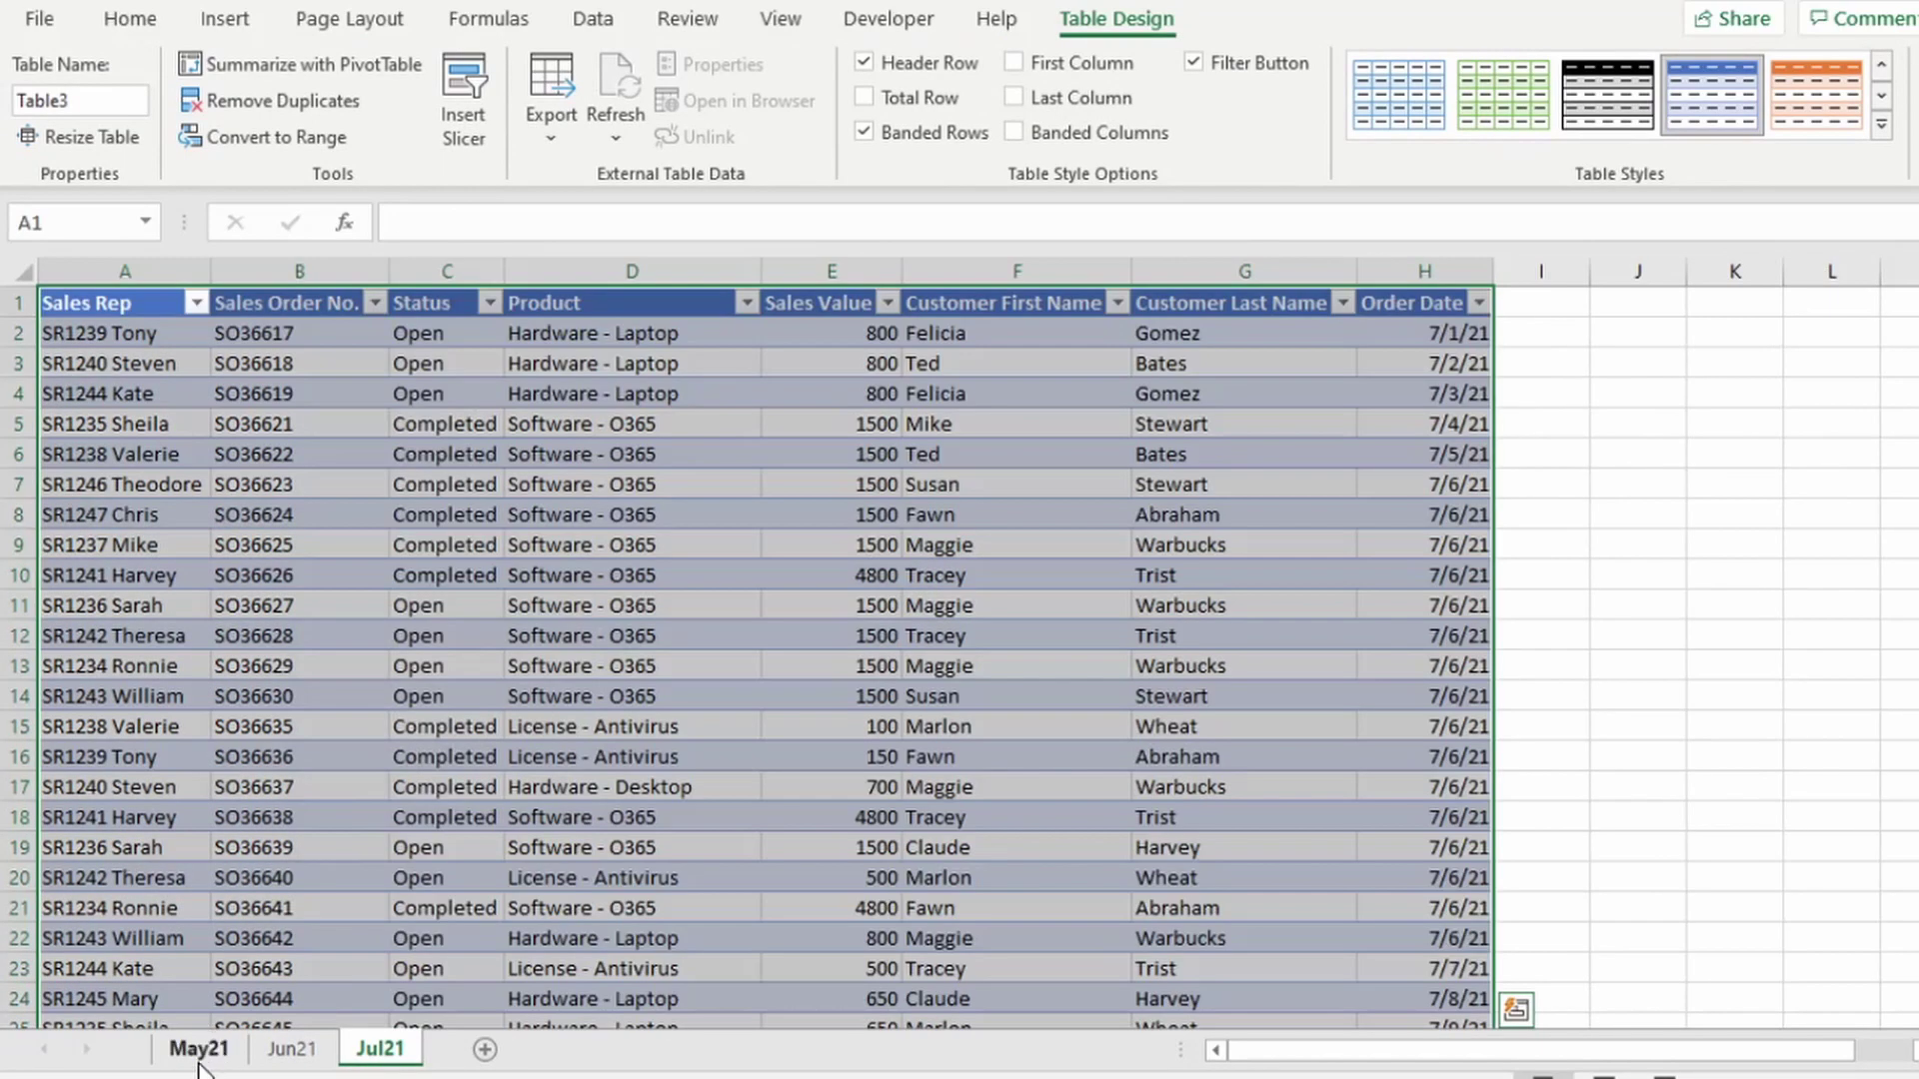
- Rename the May21 table to May_21, and the other month tables to Jun_21 and Jul_21
{"action": "left_click", "coordinate": [199, 1062]}
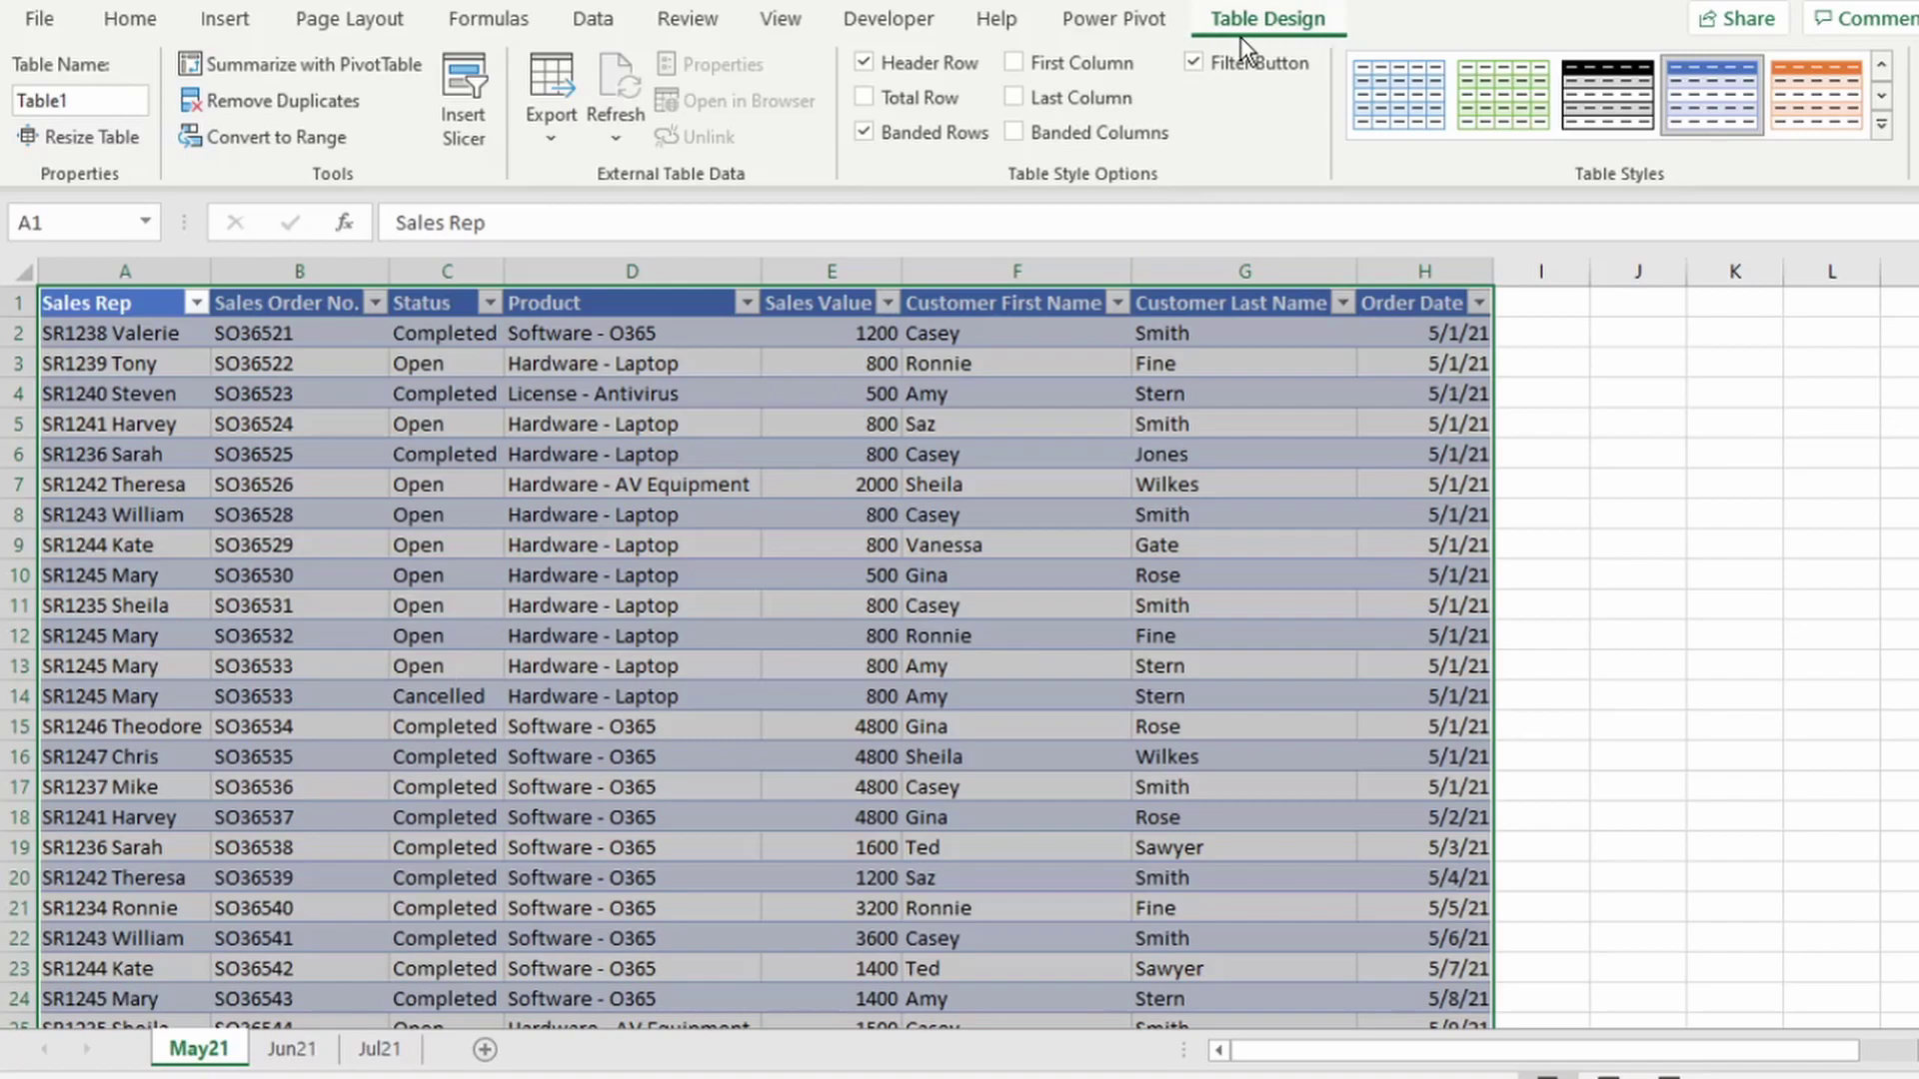
{"action": "left_click", "coordinate": [88, 99]}
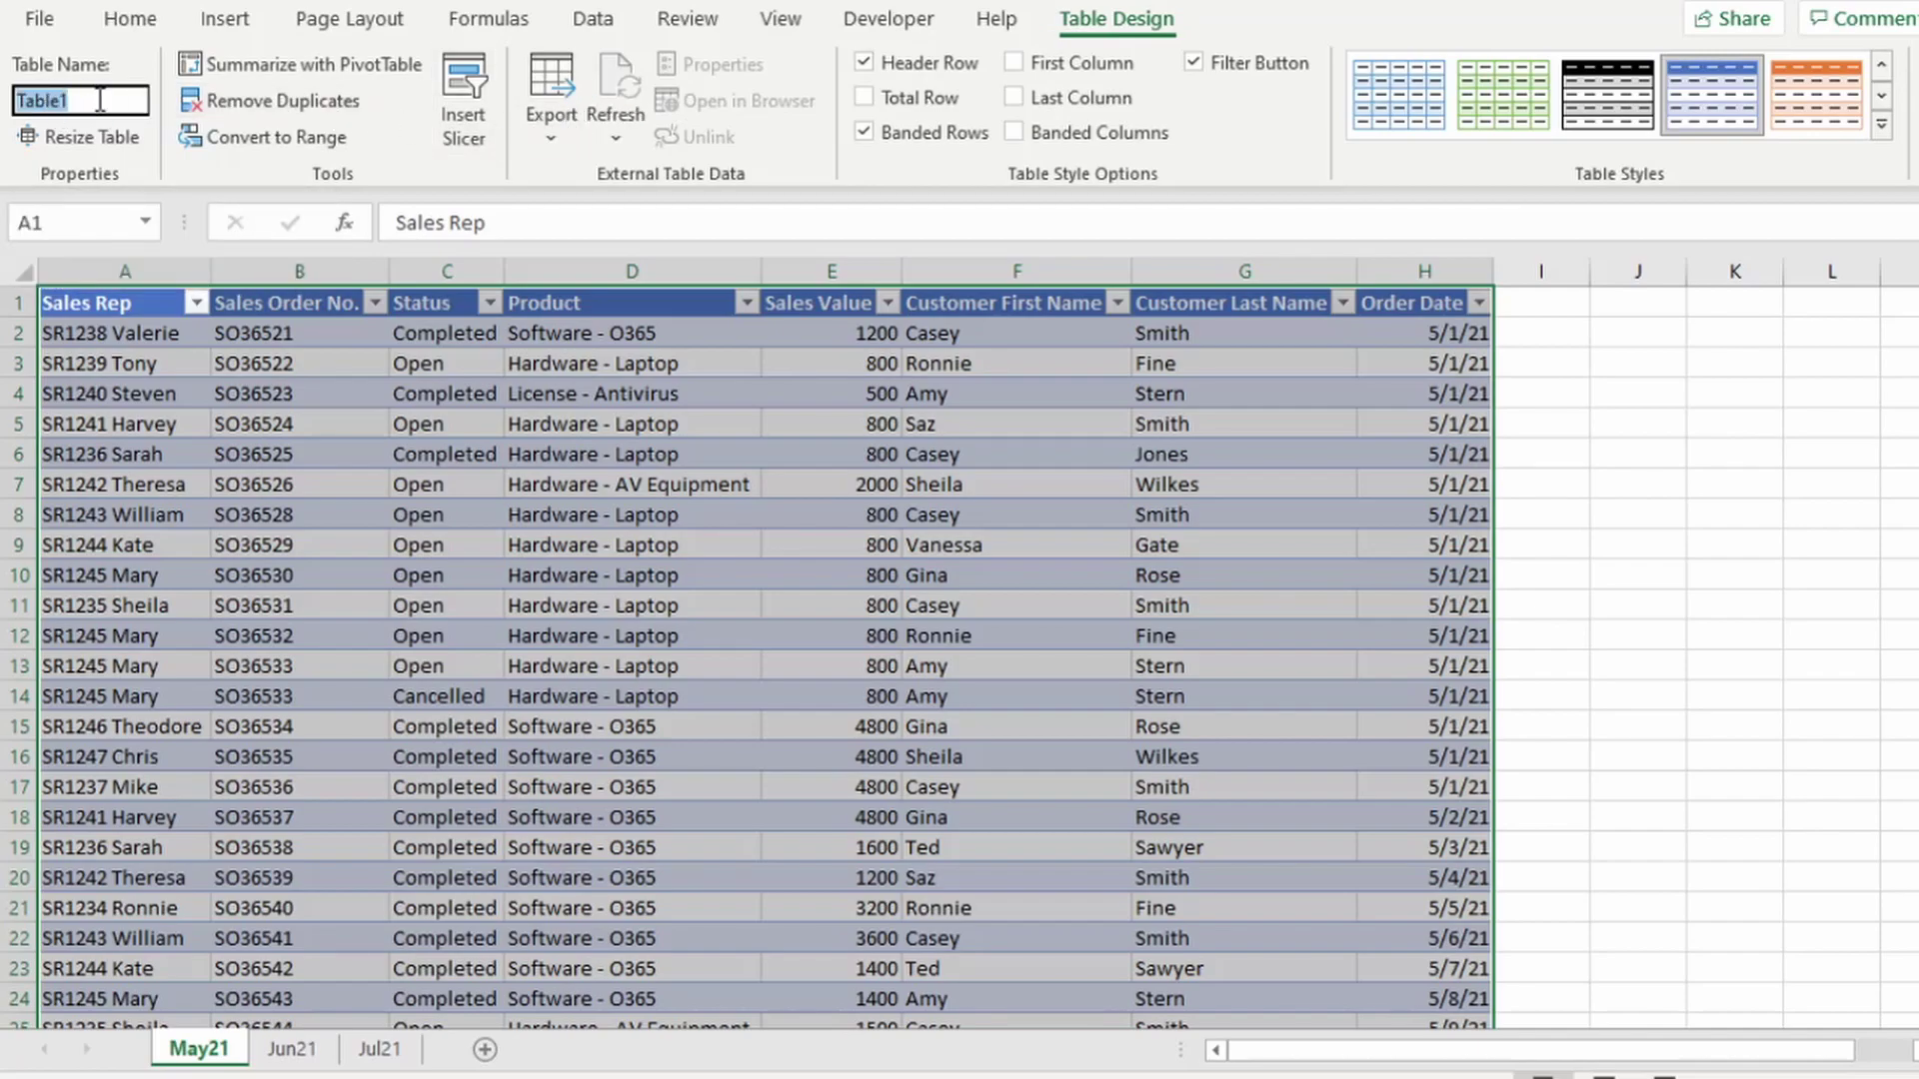
{"action": "type", "text": "May_21"}
{"action": "key", "text": "Return"}
{"action": "key", "text": "ctrl+Page_Down"}
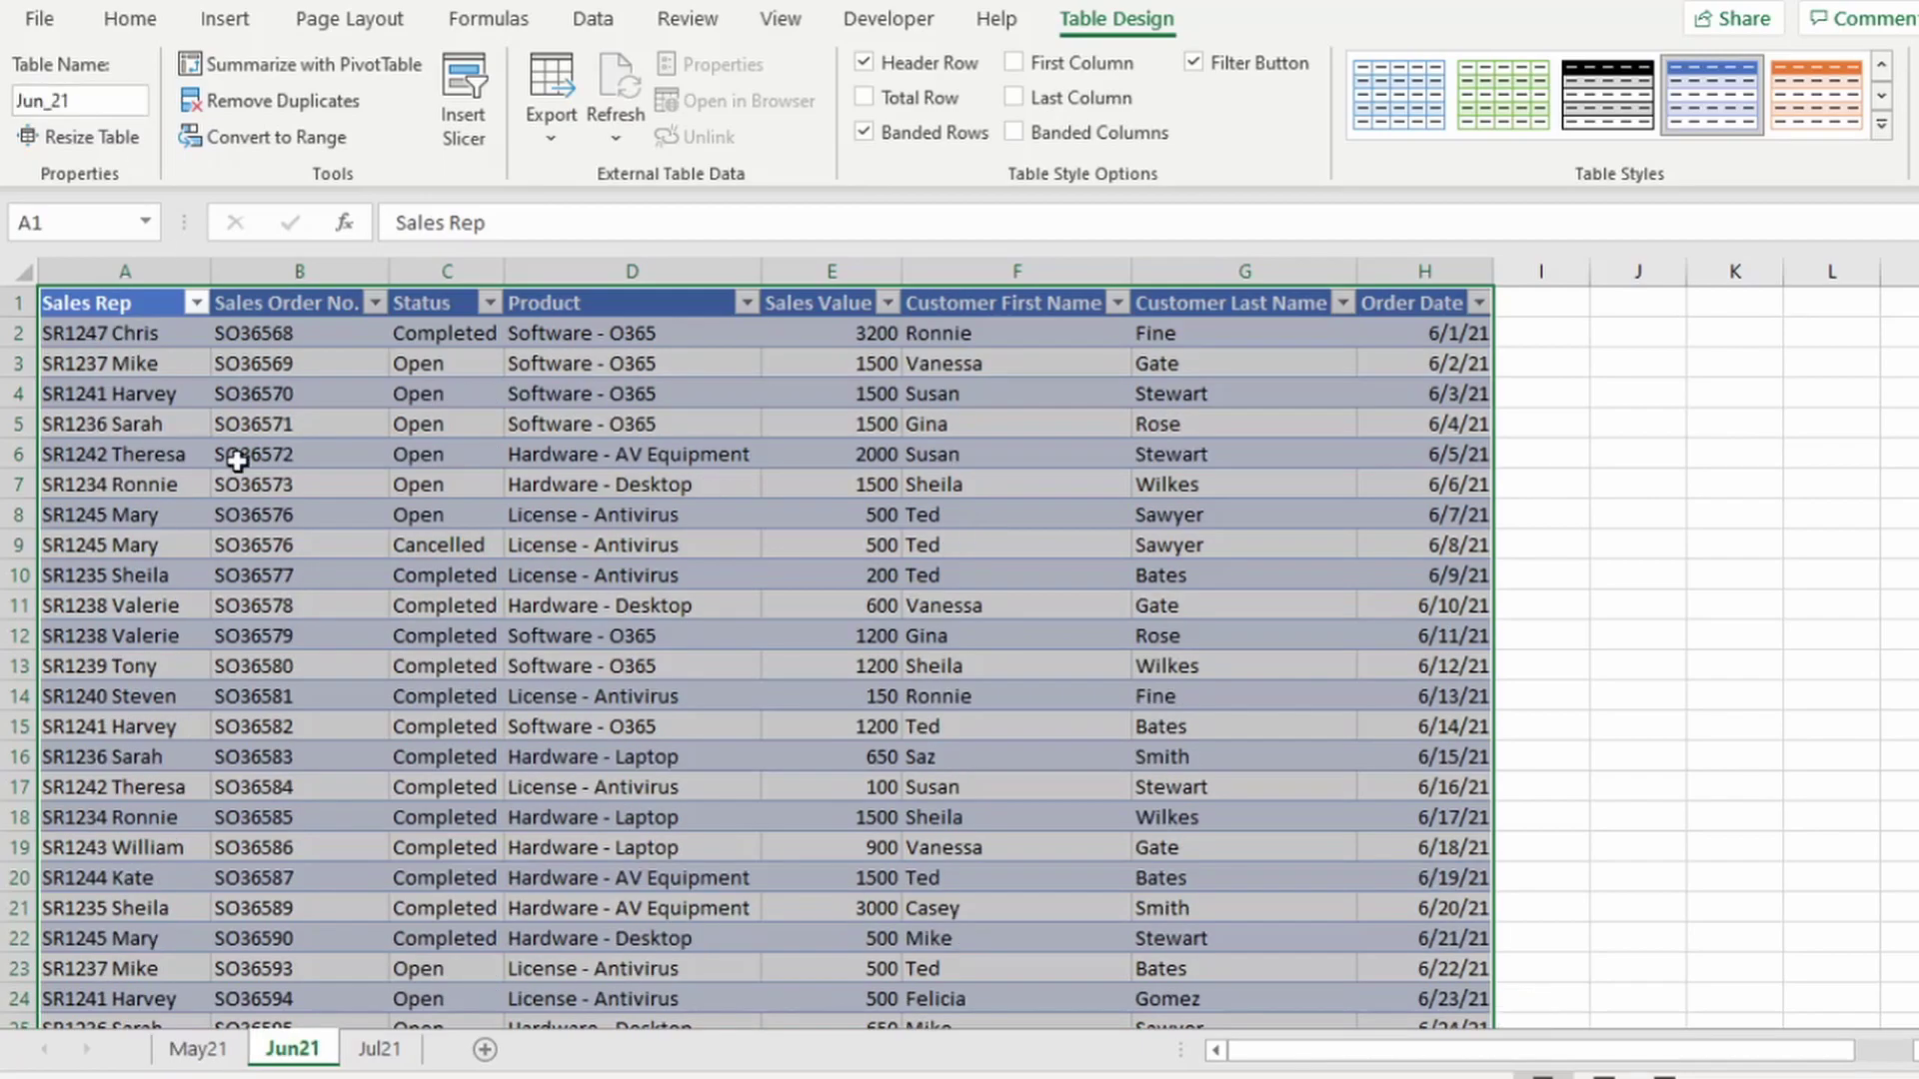
{"action": "left_click", "coordinate": [380, 1048]}
{"action": "left_click", "coordinate": [145, 480]}
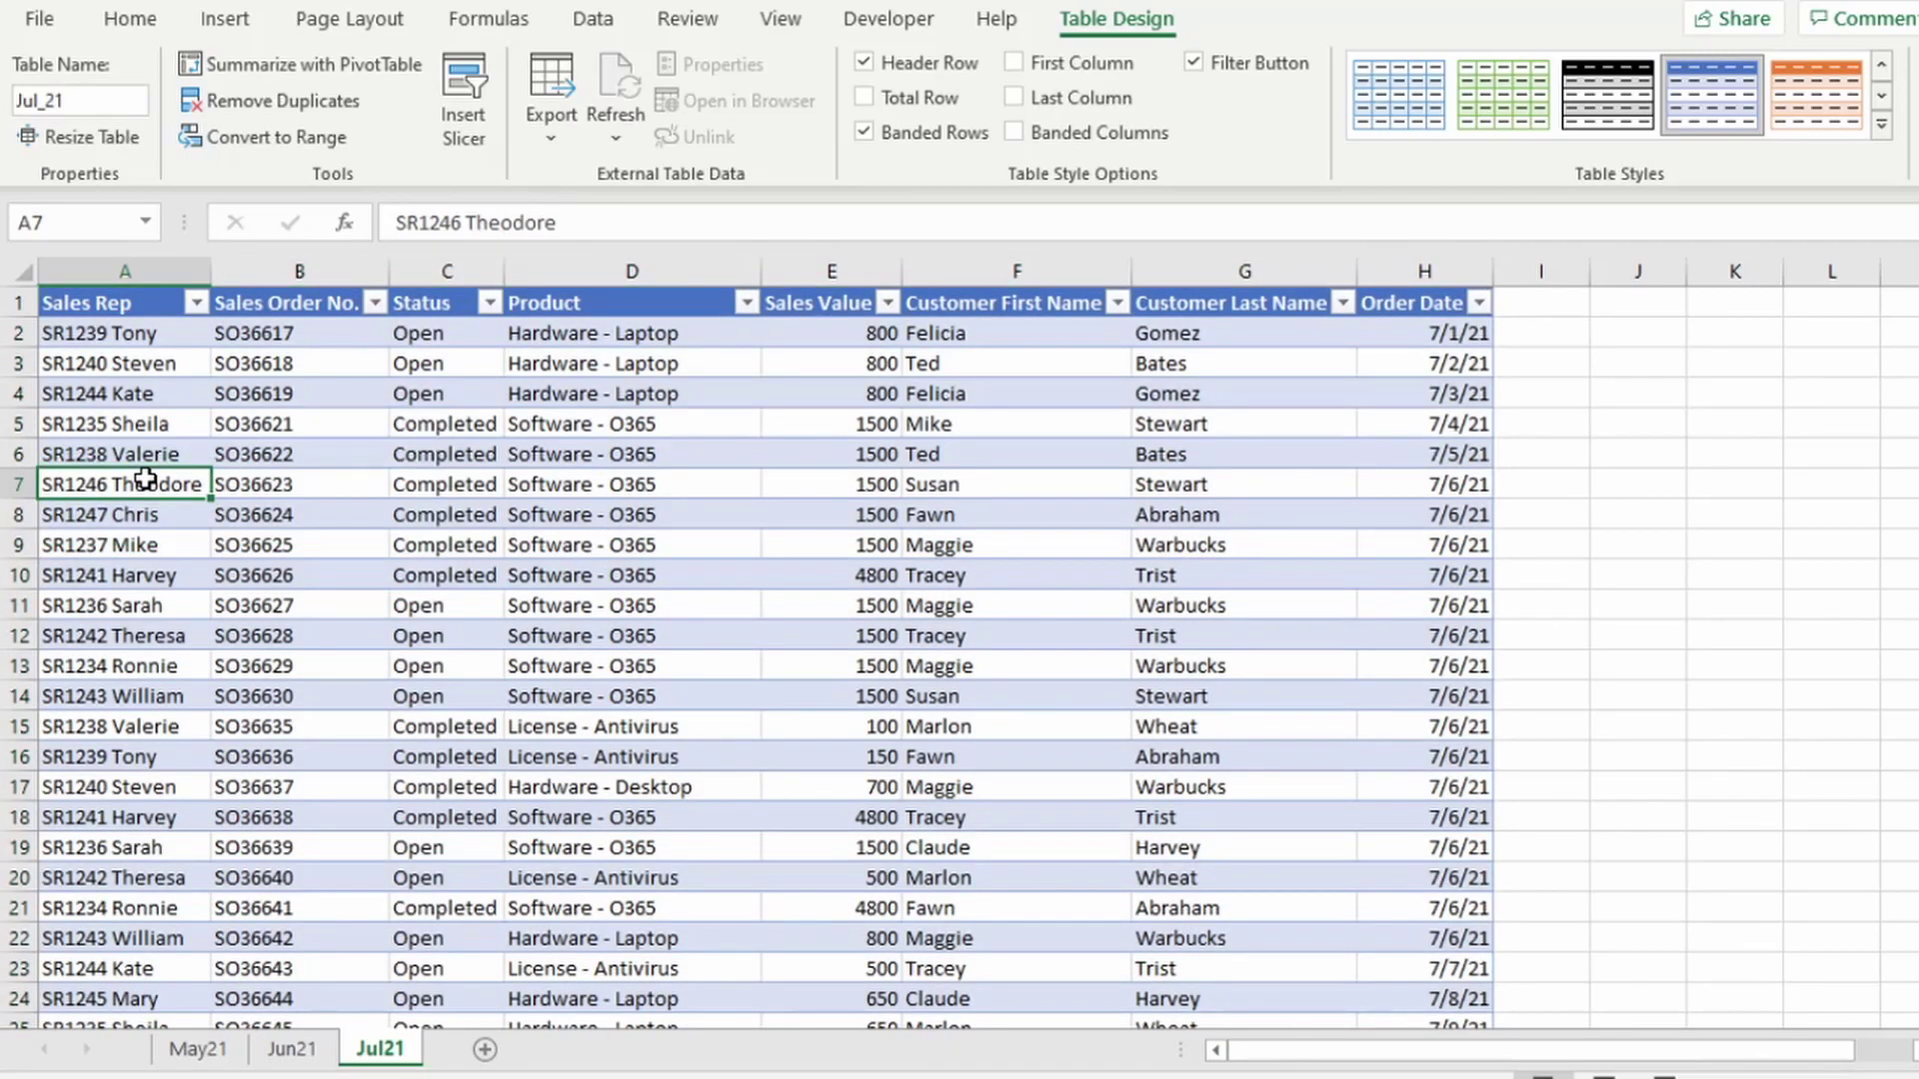
{"action": "key", "text": "ctrl+Page_Up"}
{"action": "key", "text": "ctrl+Page_Up"}
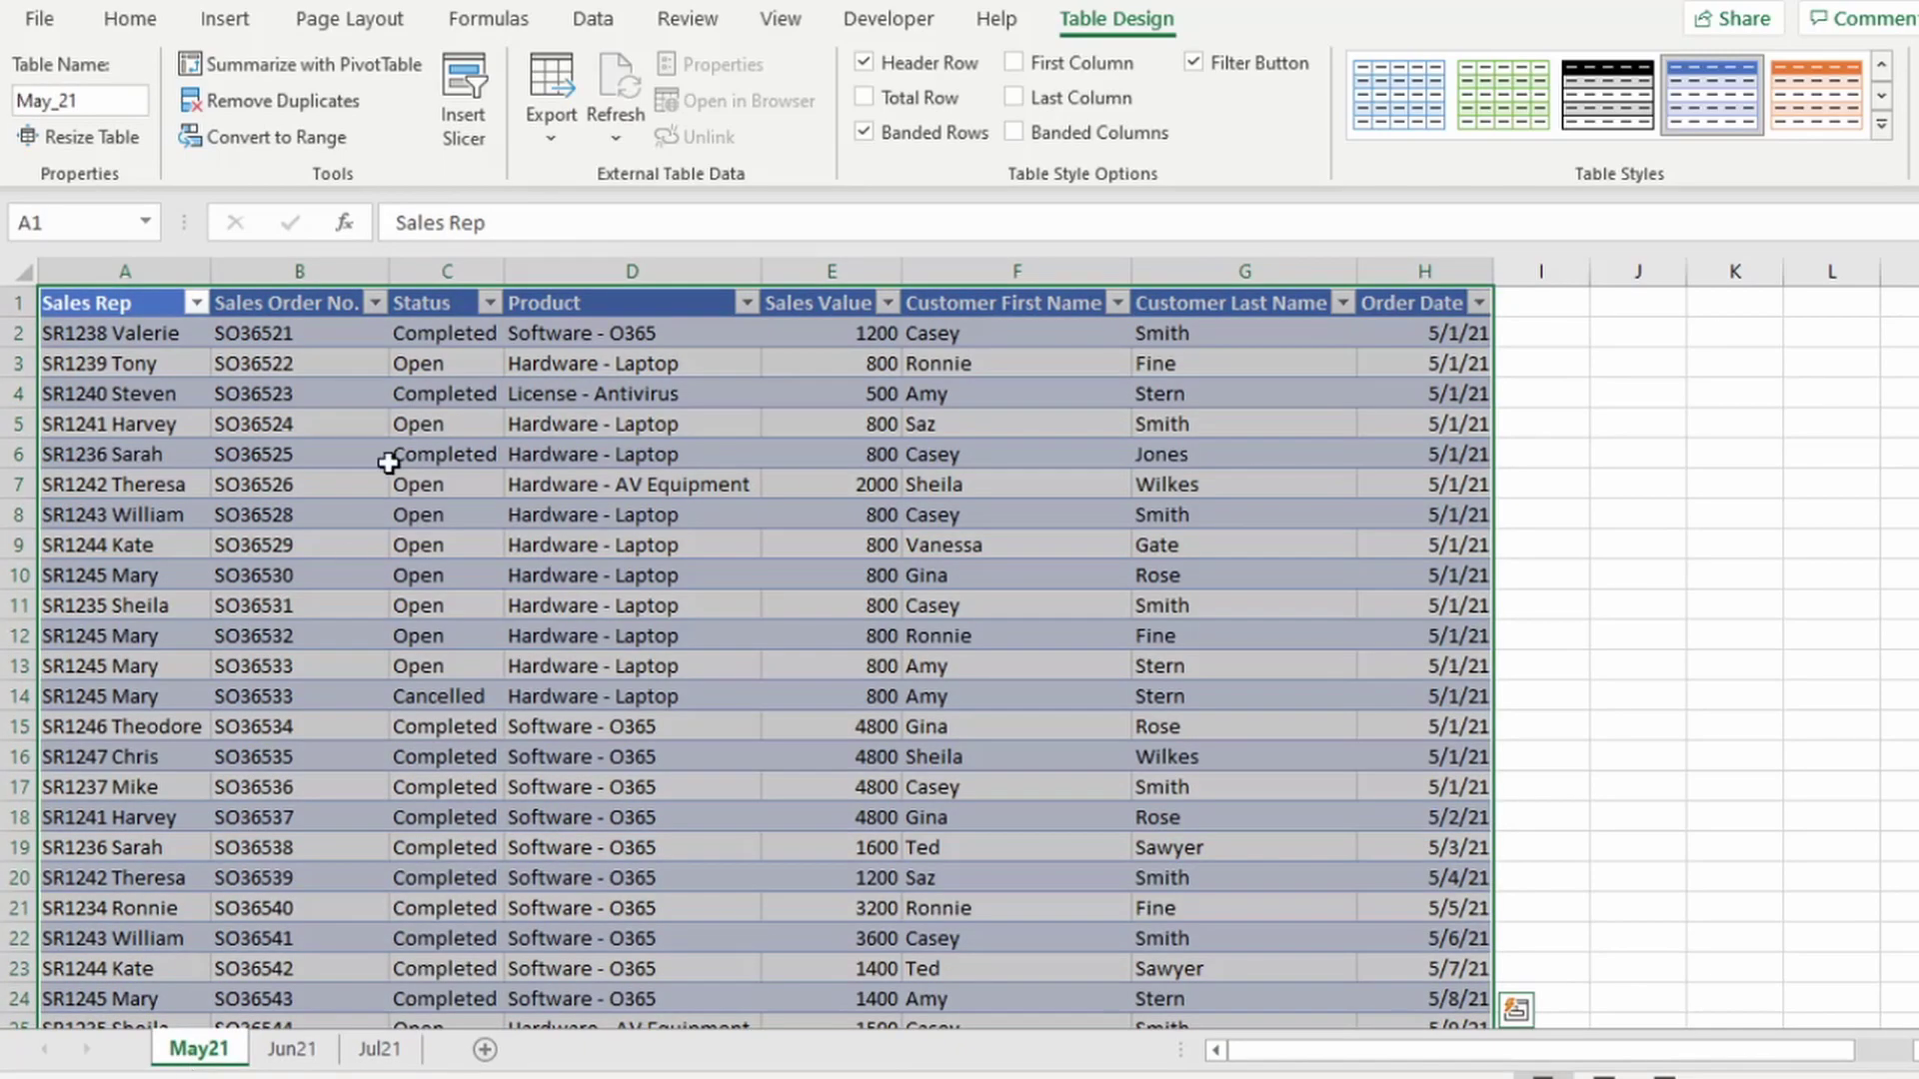
- From the May_21 table, show the Data tab's Get Data options under From Other Sources
{"action": "left_click", "coordinate": [138, 356]}
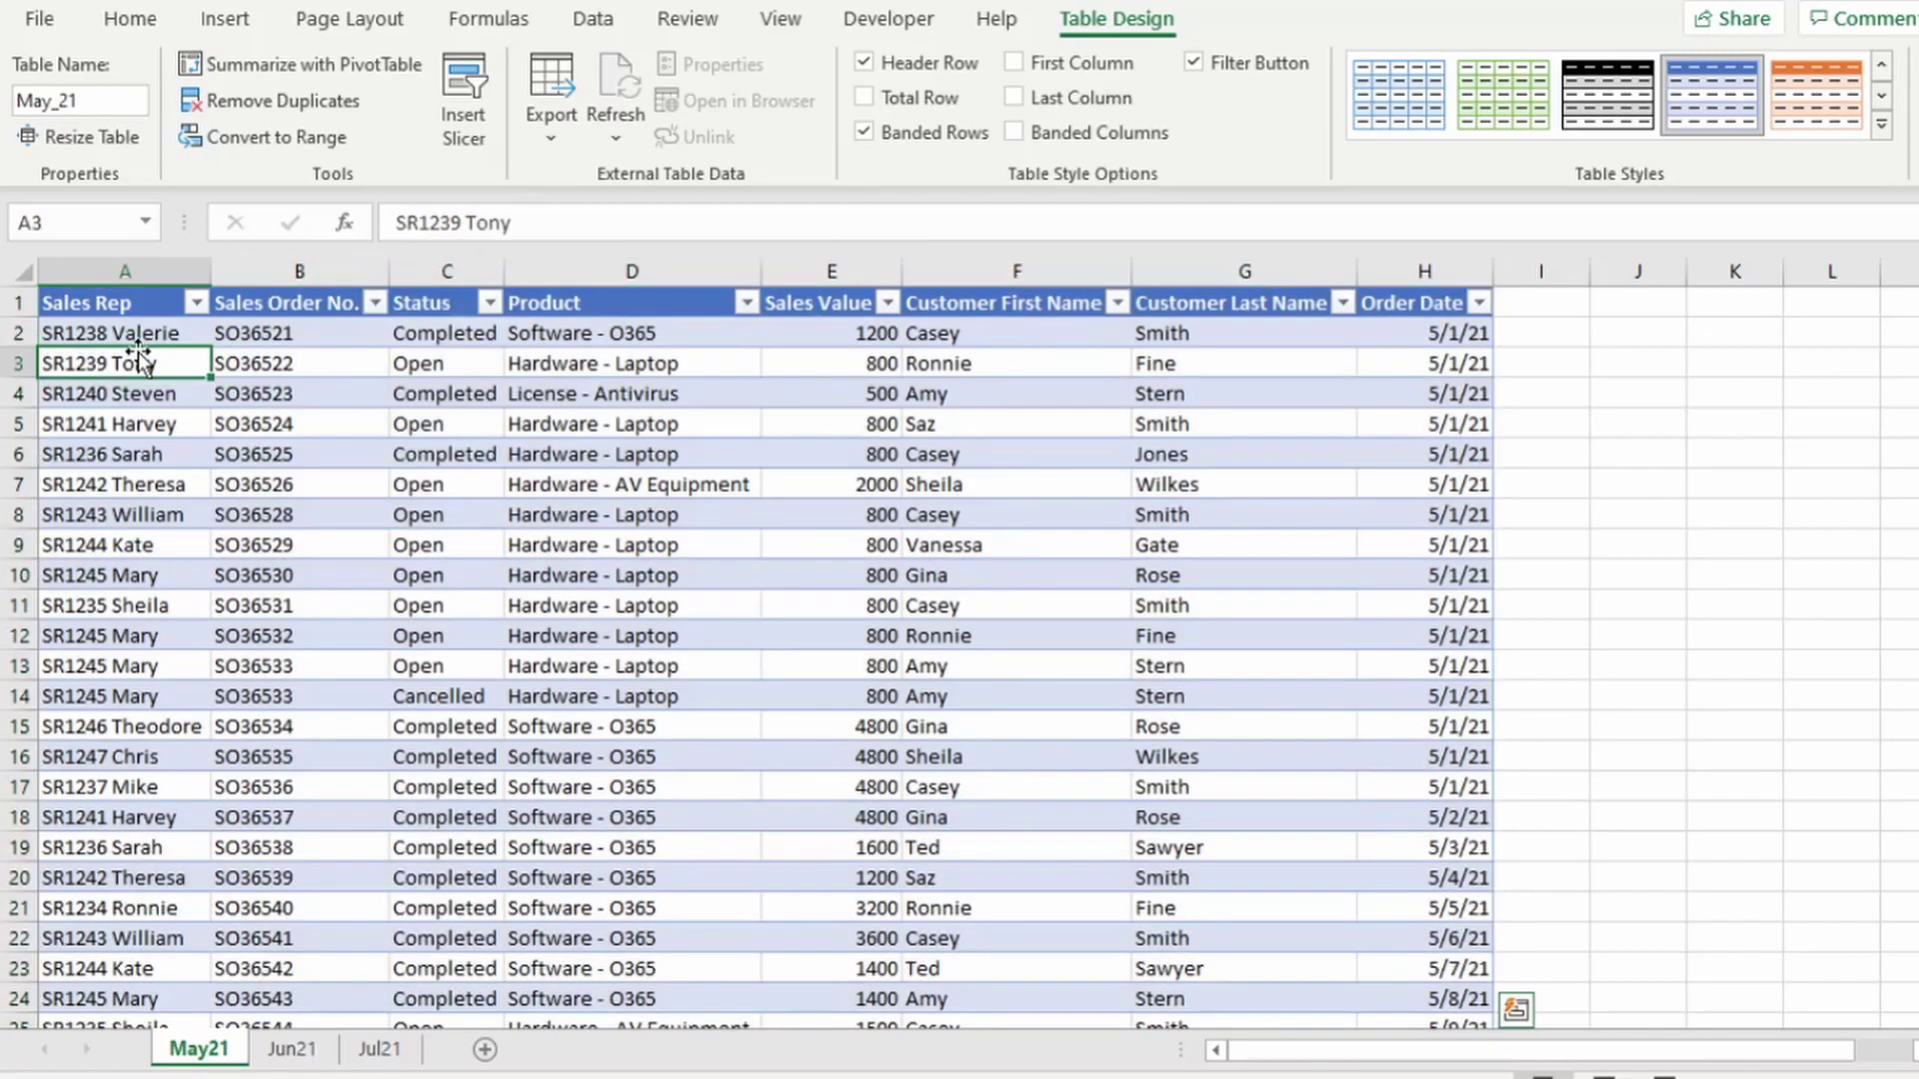
{"action": "left_click", "coordinate": [605, 27]}
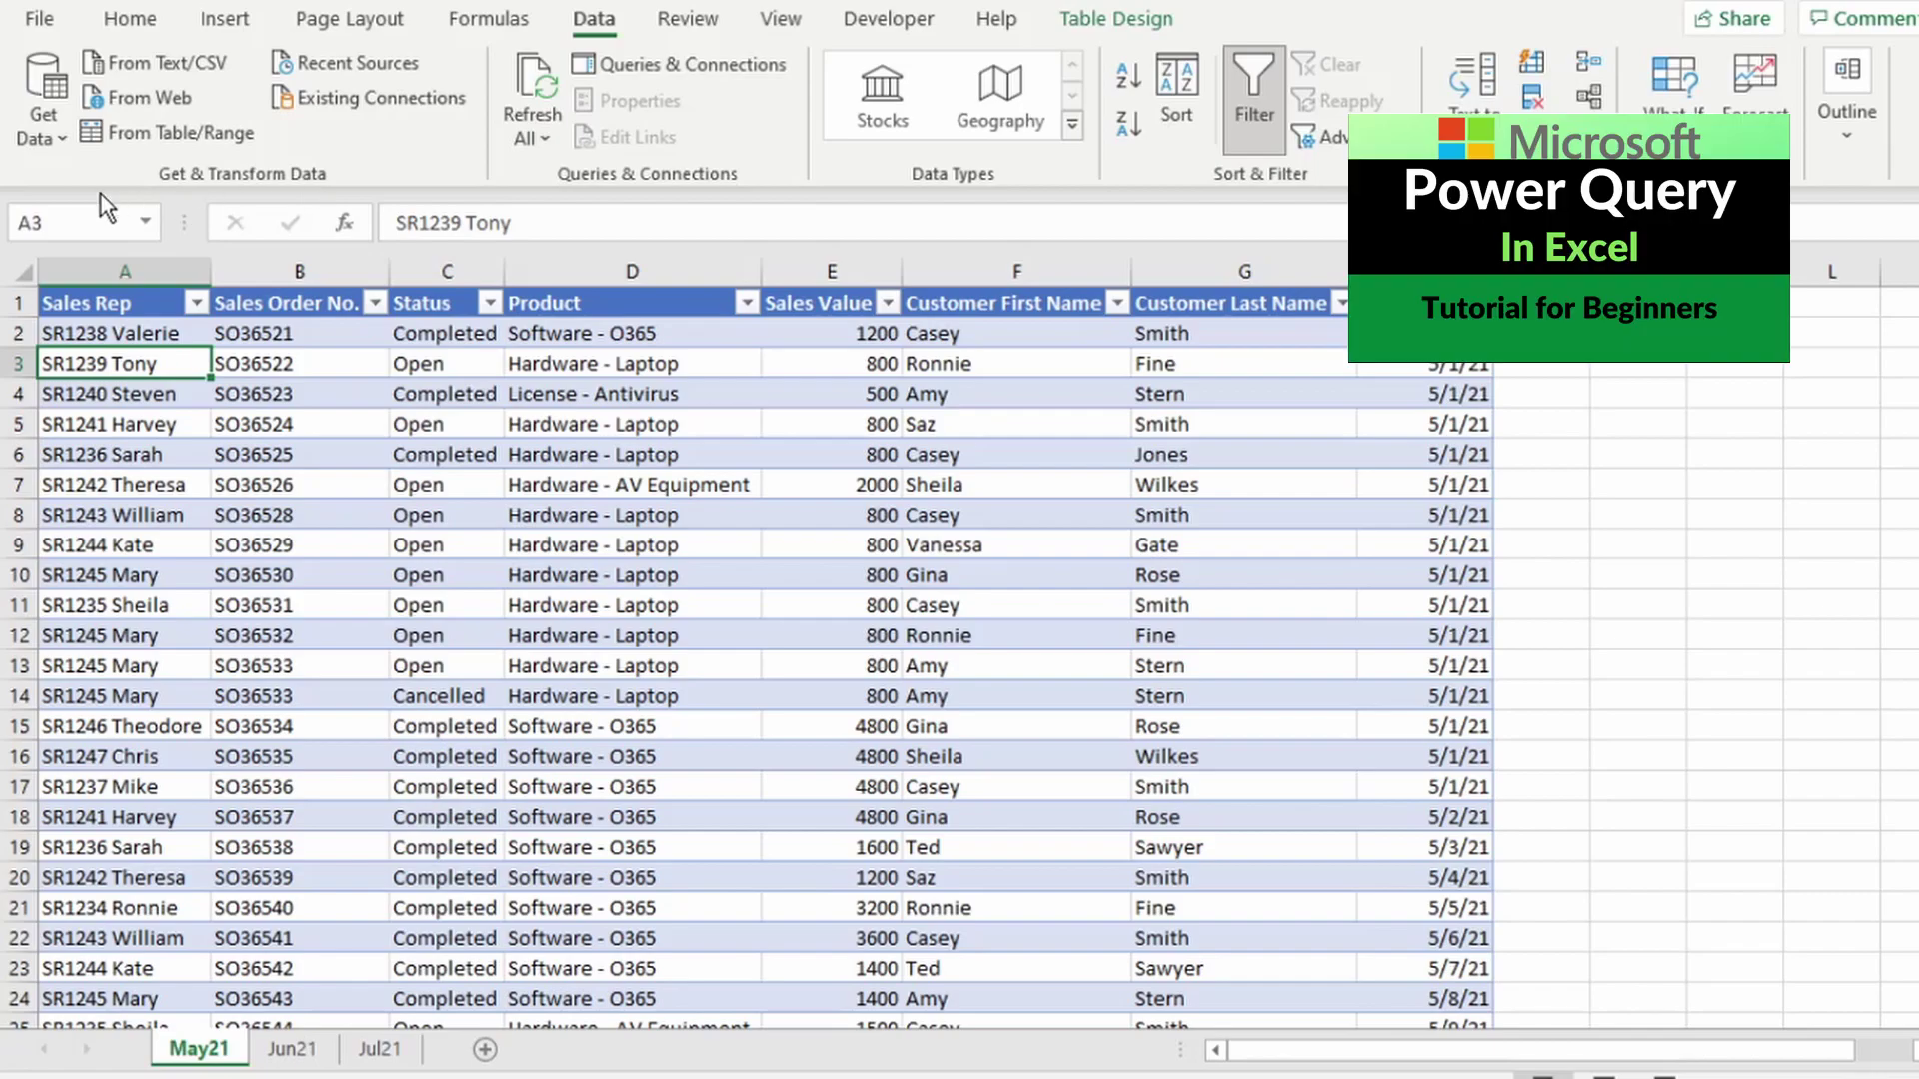
{"action": "left_click", "coordinate": [52, 148]}
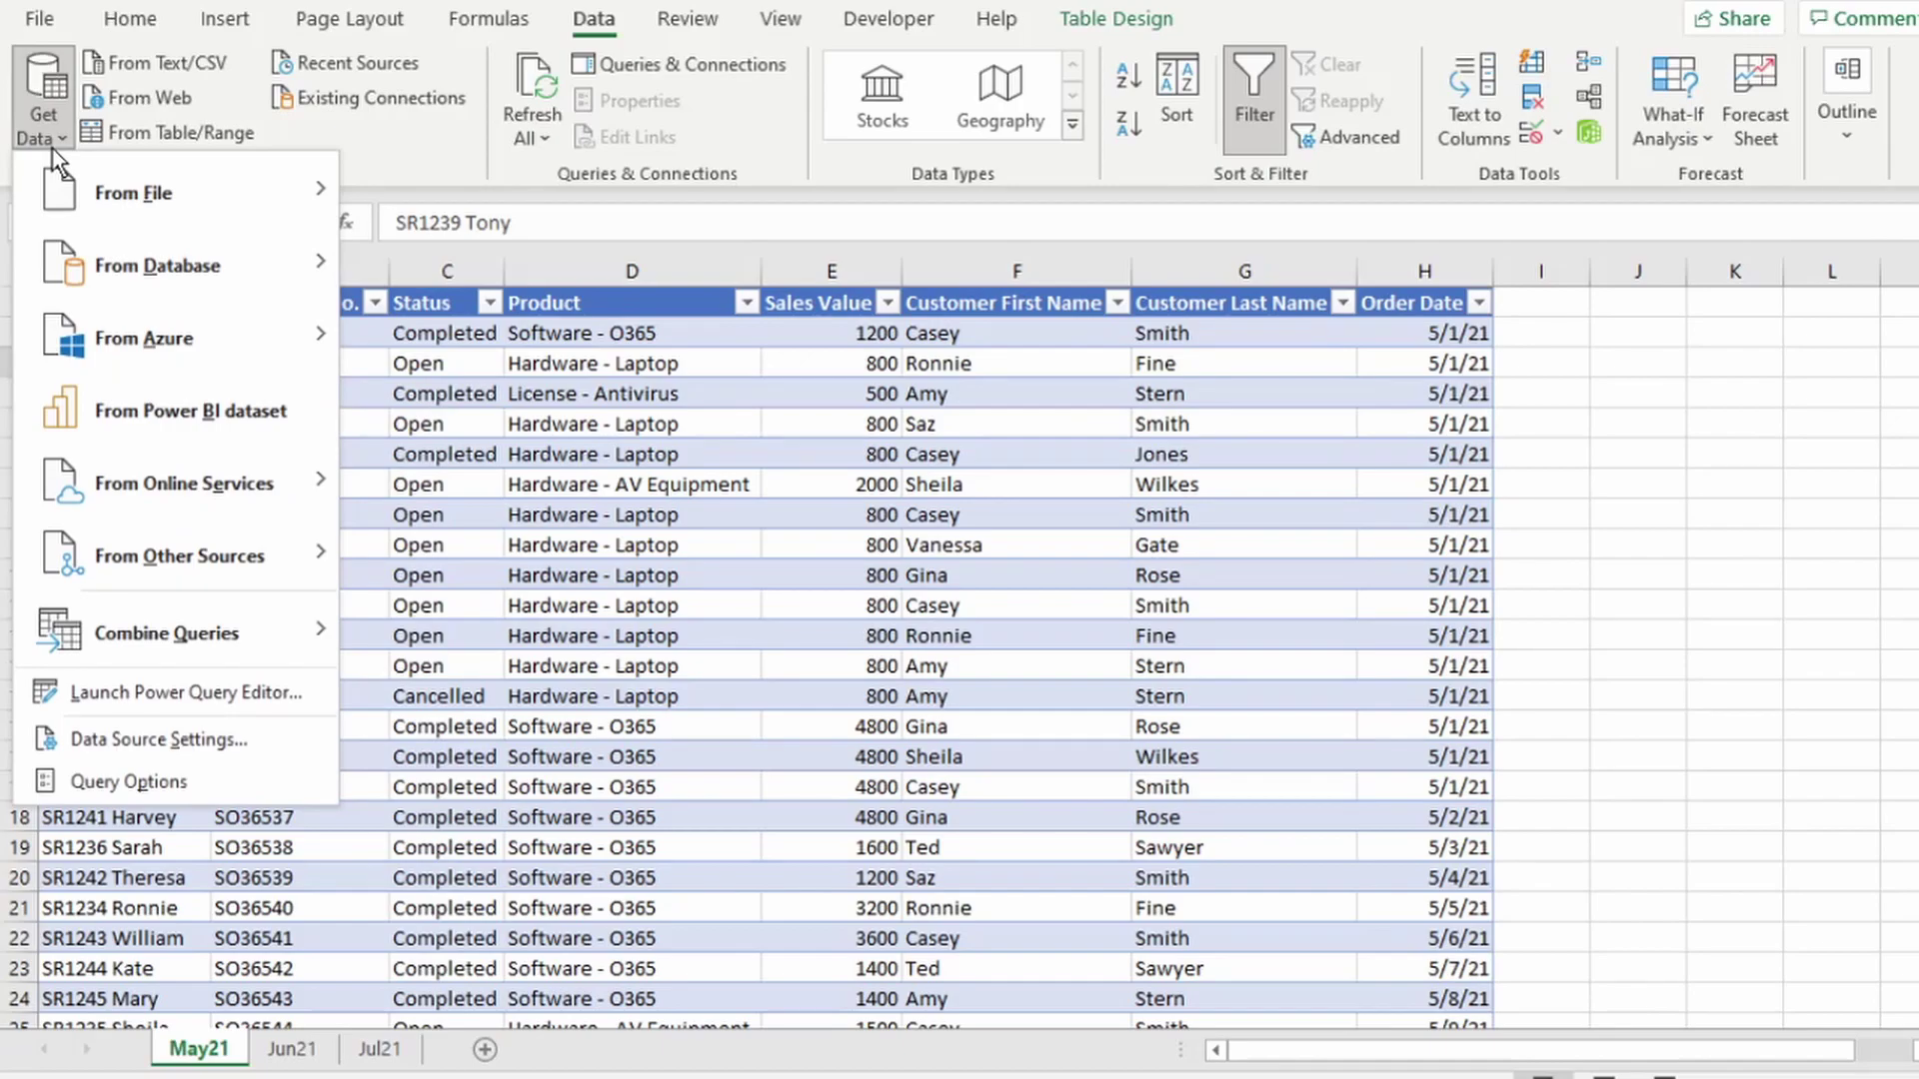
{"action": "mouse_move", "coordinate": [175, 574]}
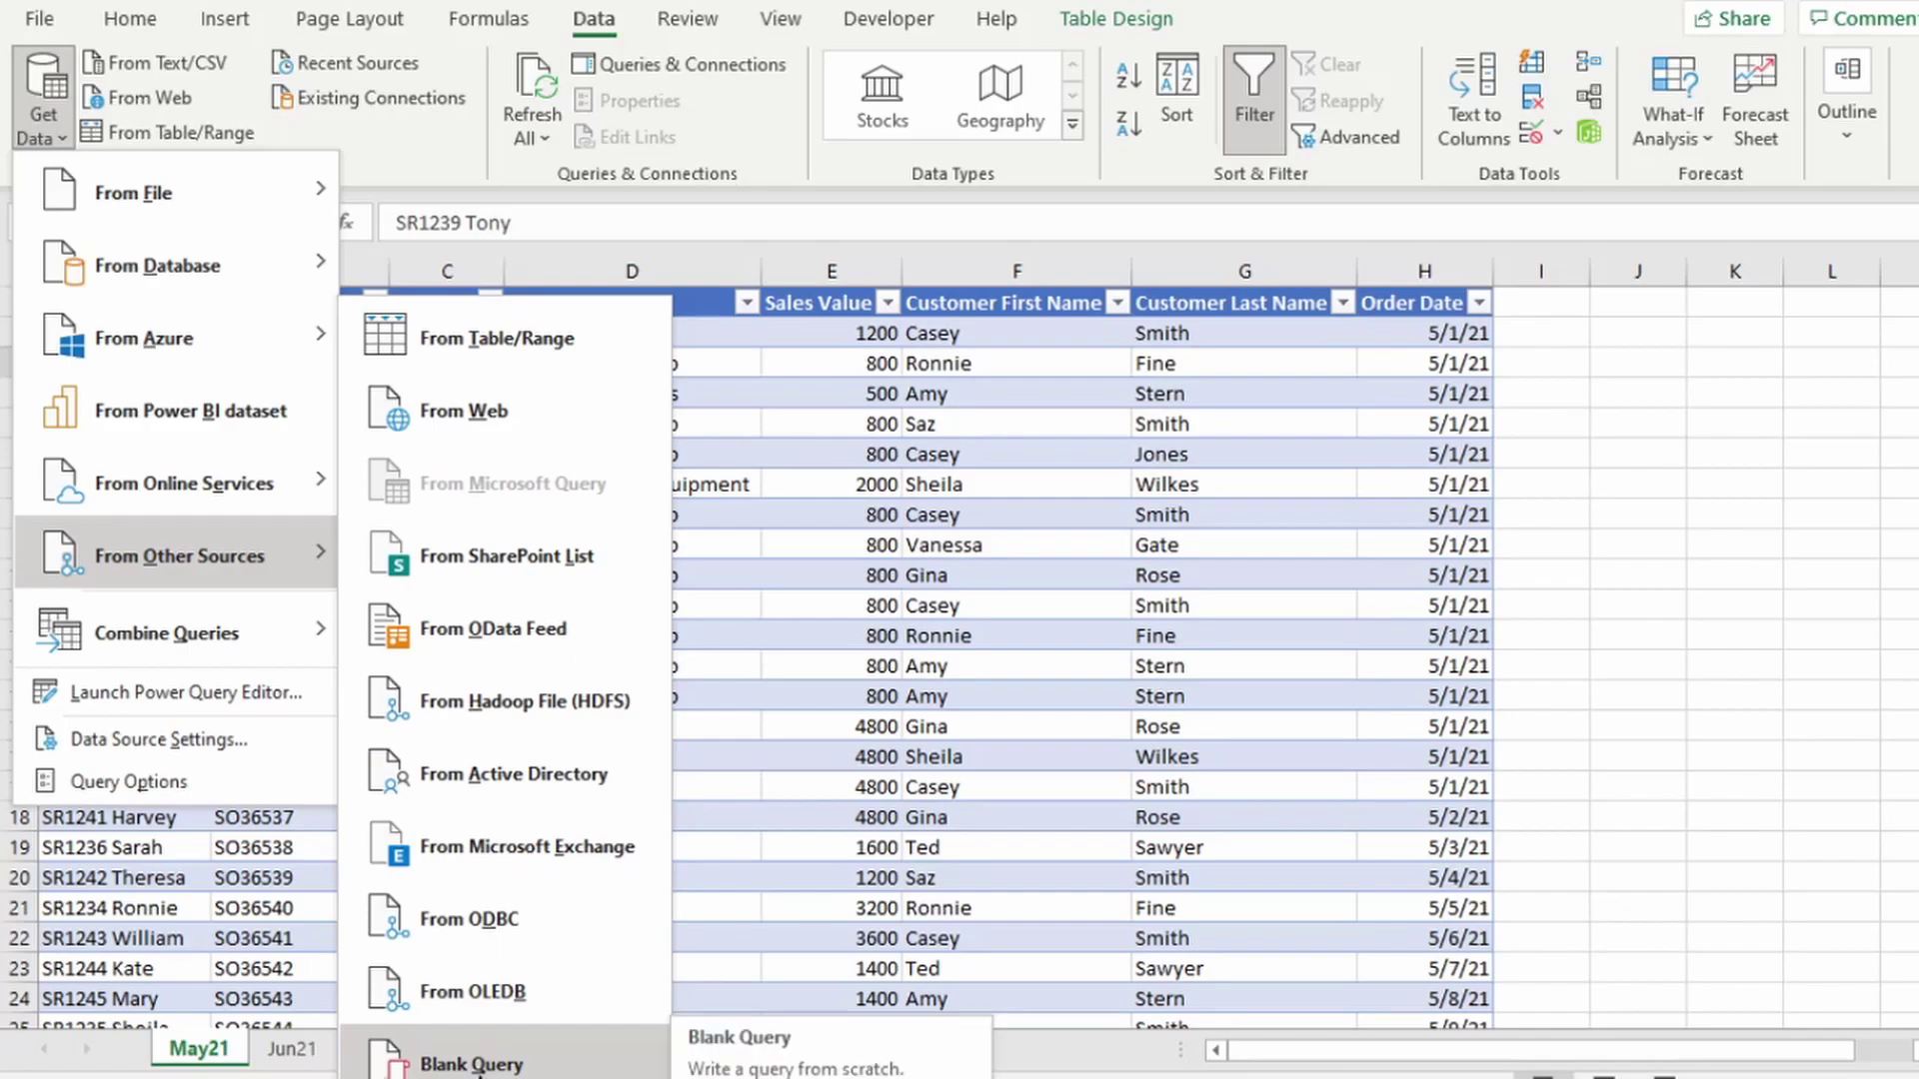
- Create a blank query and select its default name Query1 in Query Settings
{"action": "left_click", "coordinate": [480, 1068]}
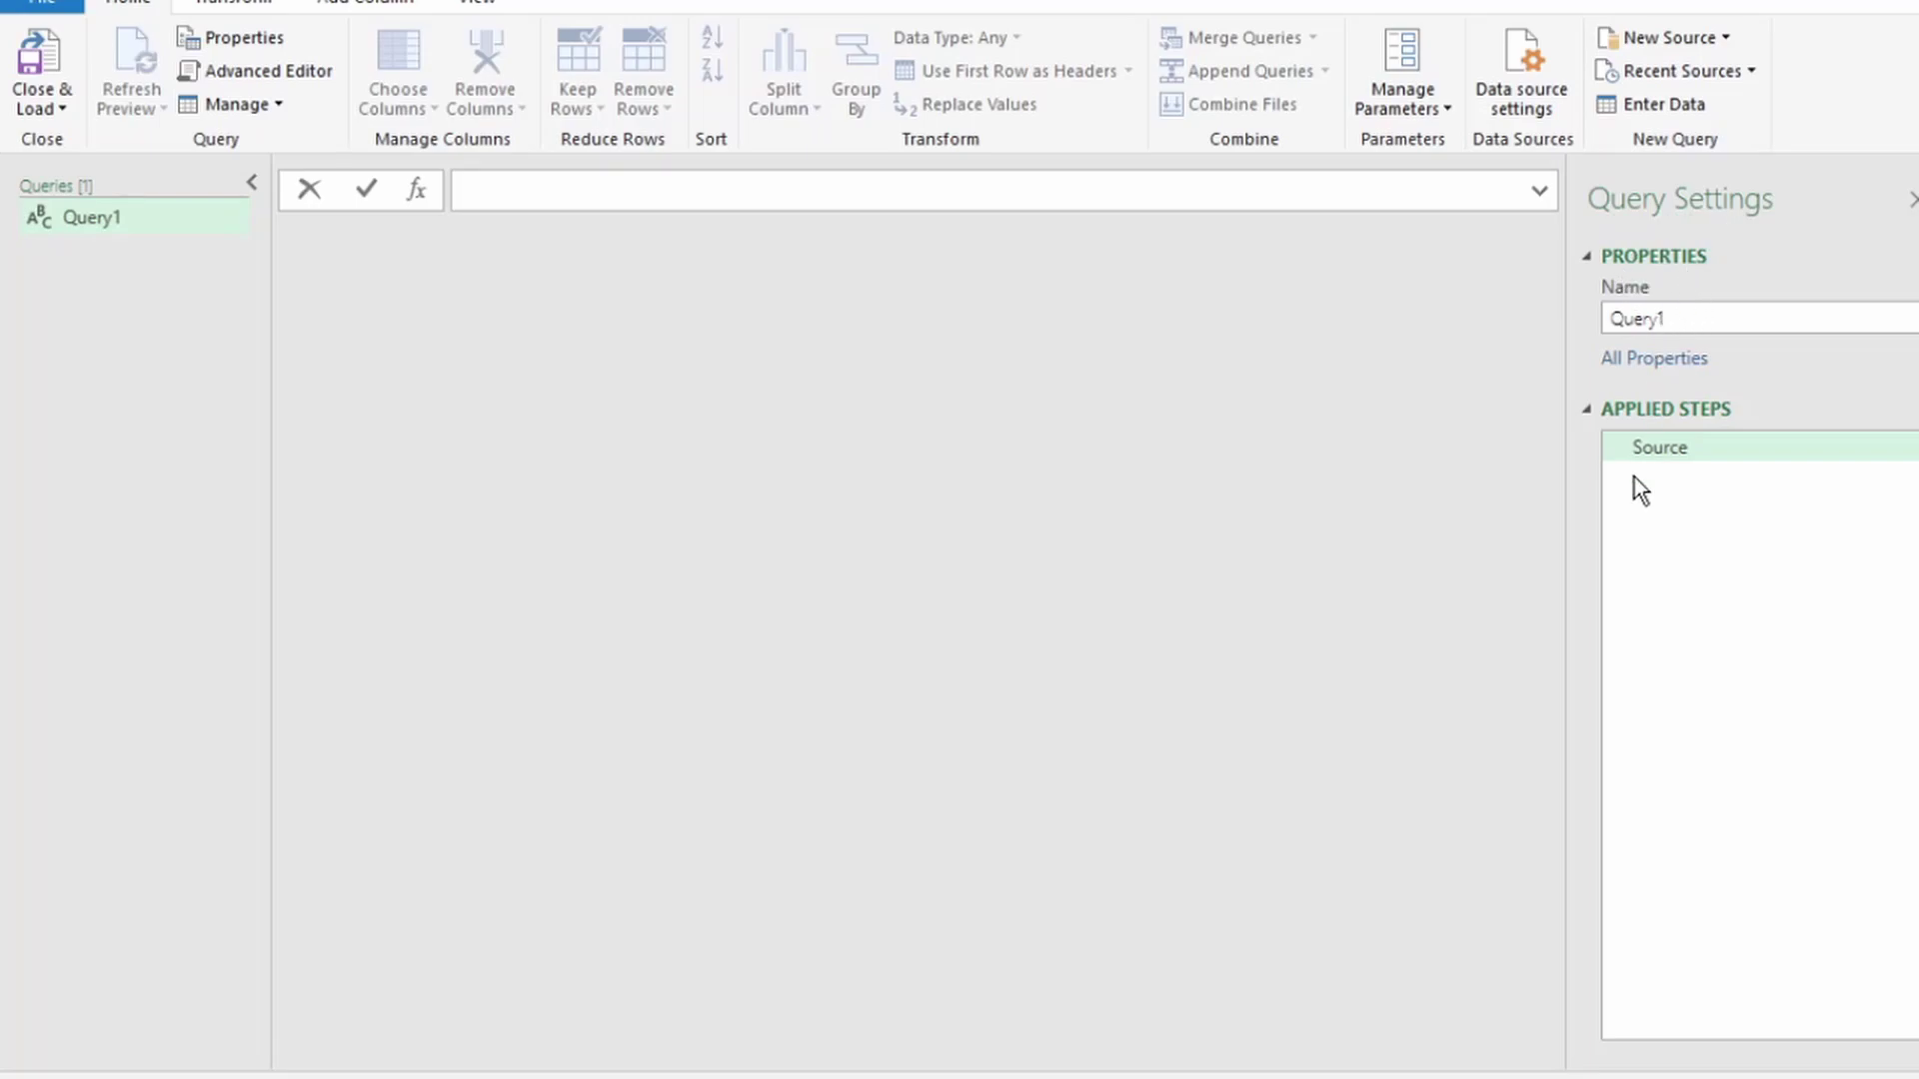
{"action": "left_click", "coordinate": [1621, 322]}
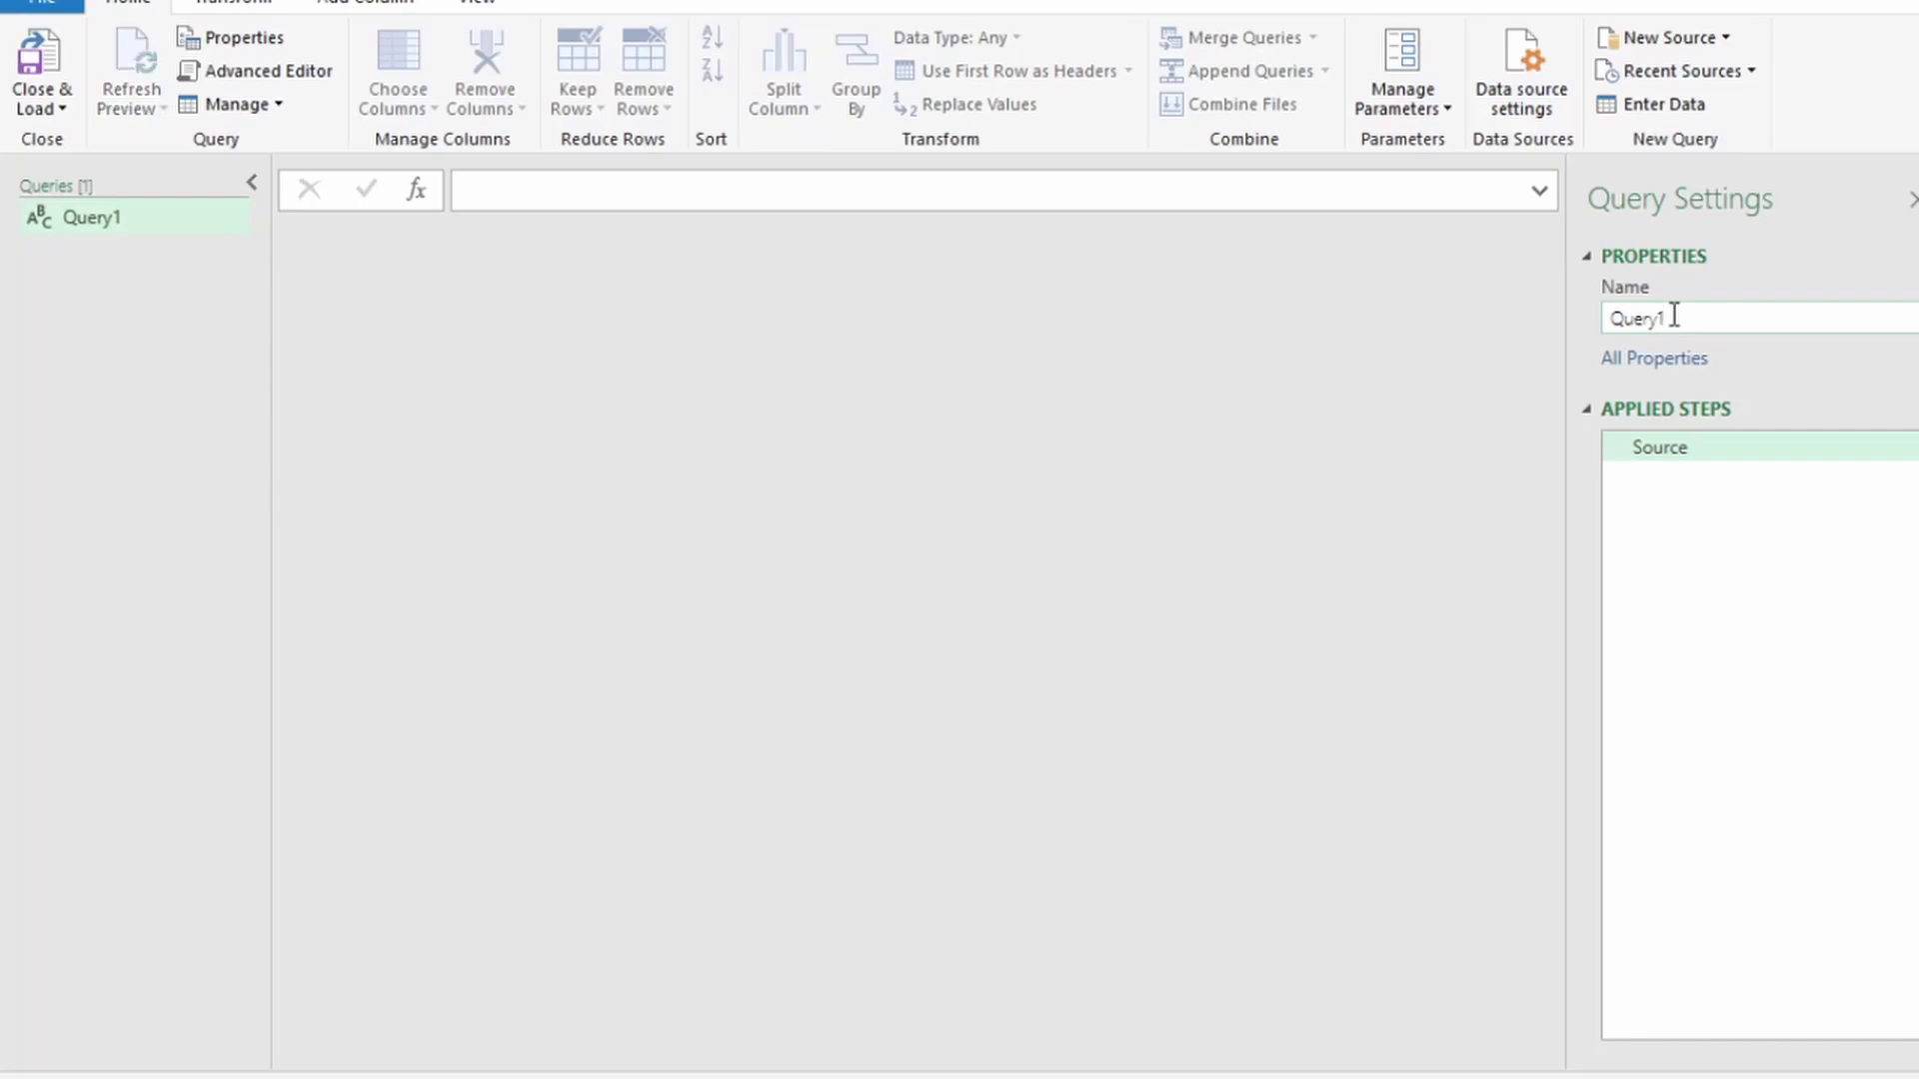
{"action": "left_click_drag", "start_coordinate": [1674, 316], "coordinate": [1581, 327]}
{"action": "left_click", "coordinate": [596, 193]}
{"action": "type", "text": "=E"}
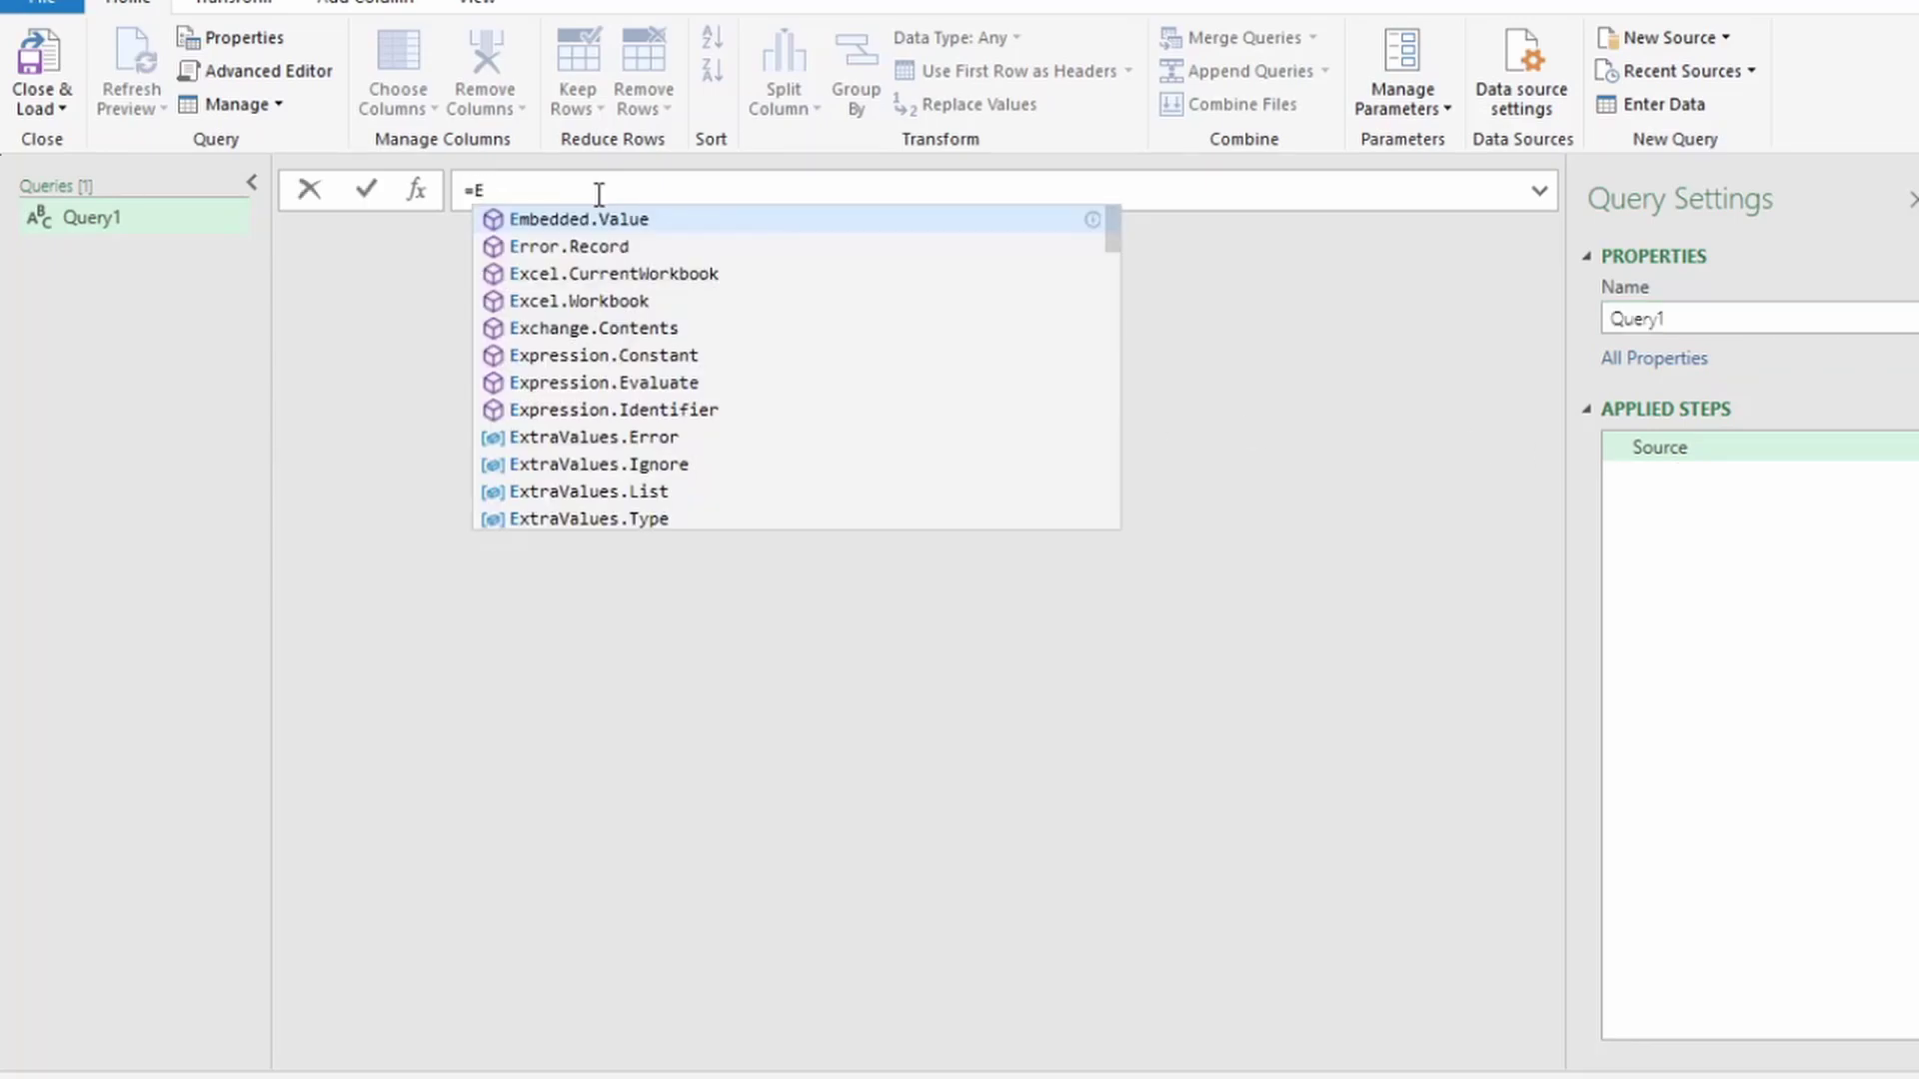
{"action": "type", "text": "xc"}
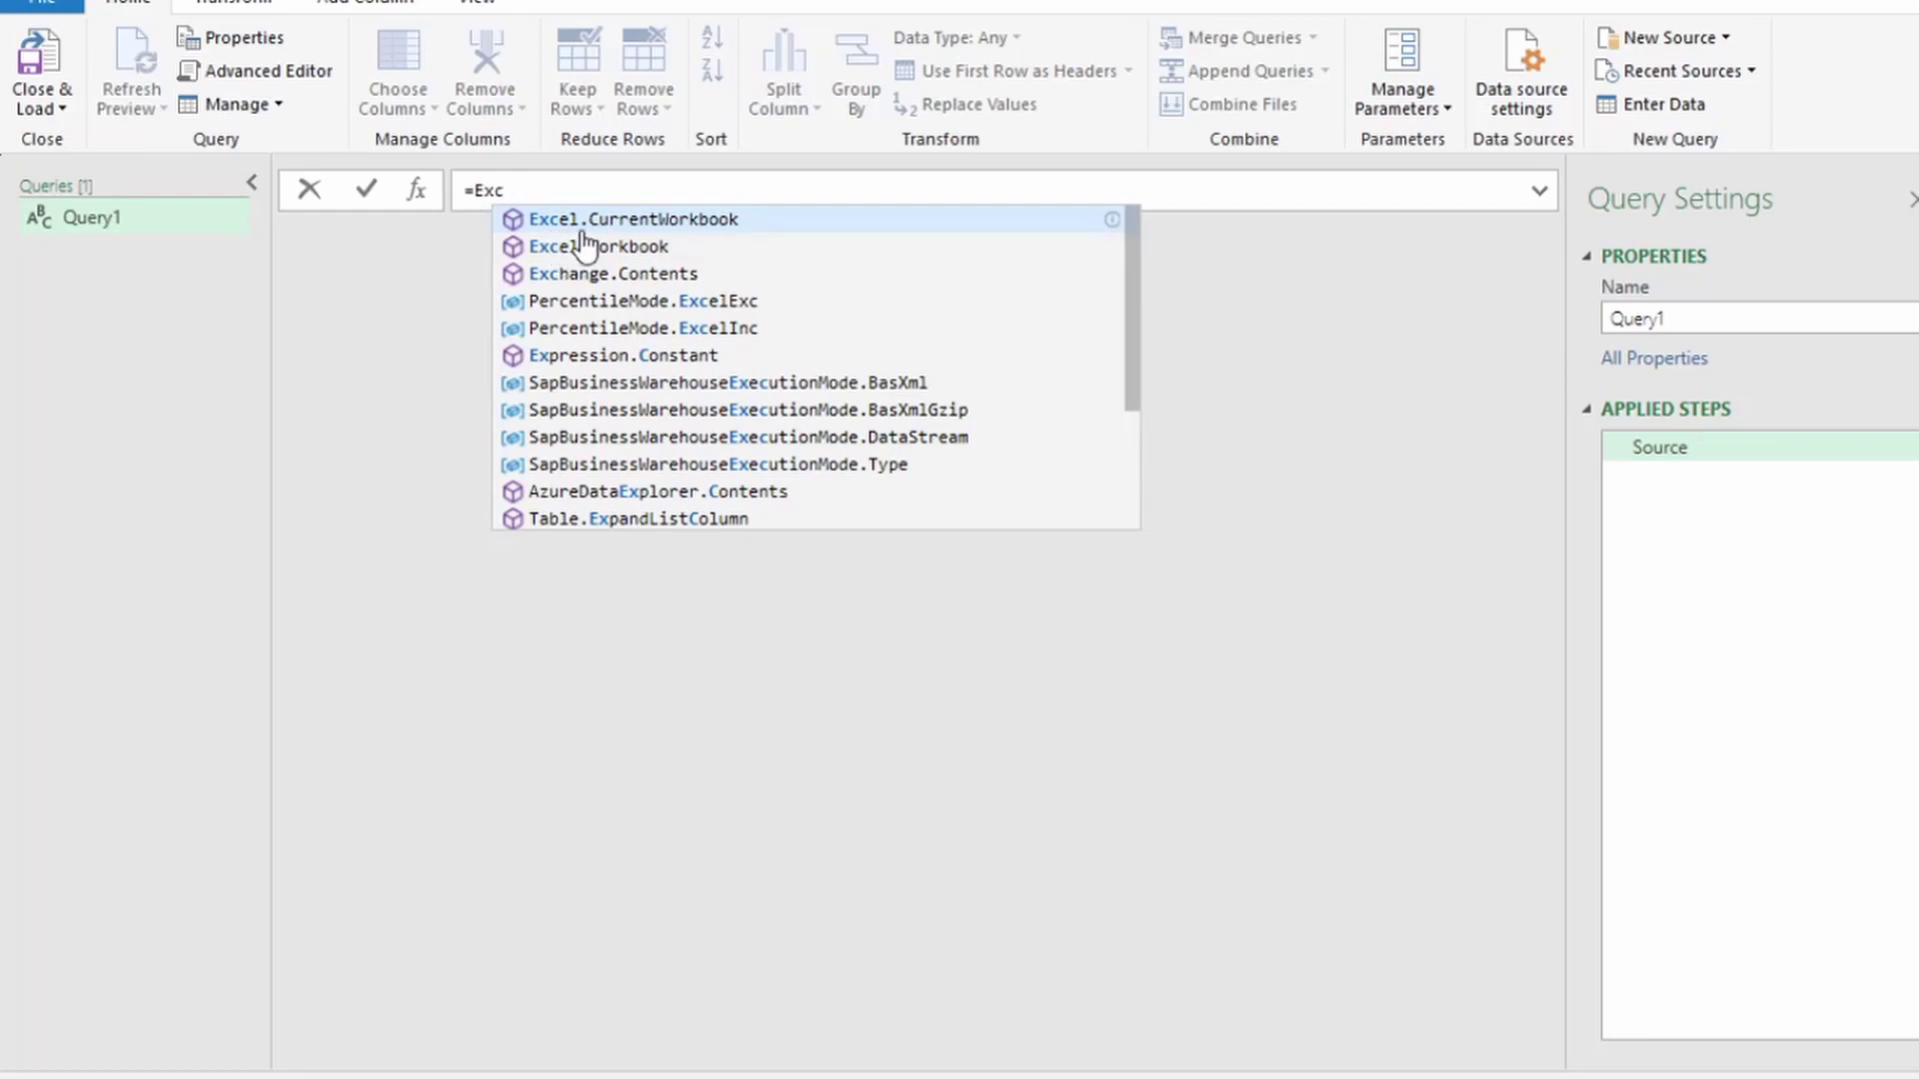
{"action": "left_click", "coordinate": [655, 222]}
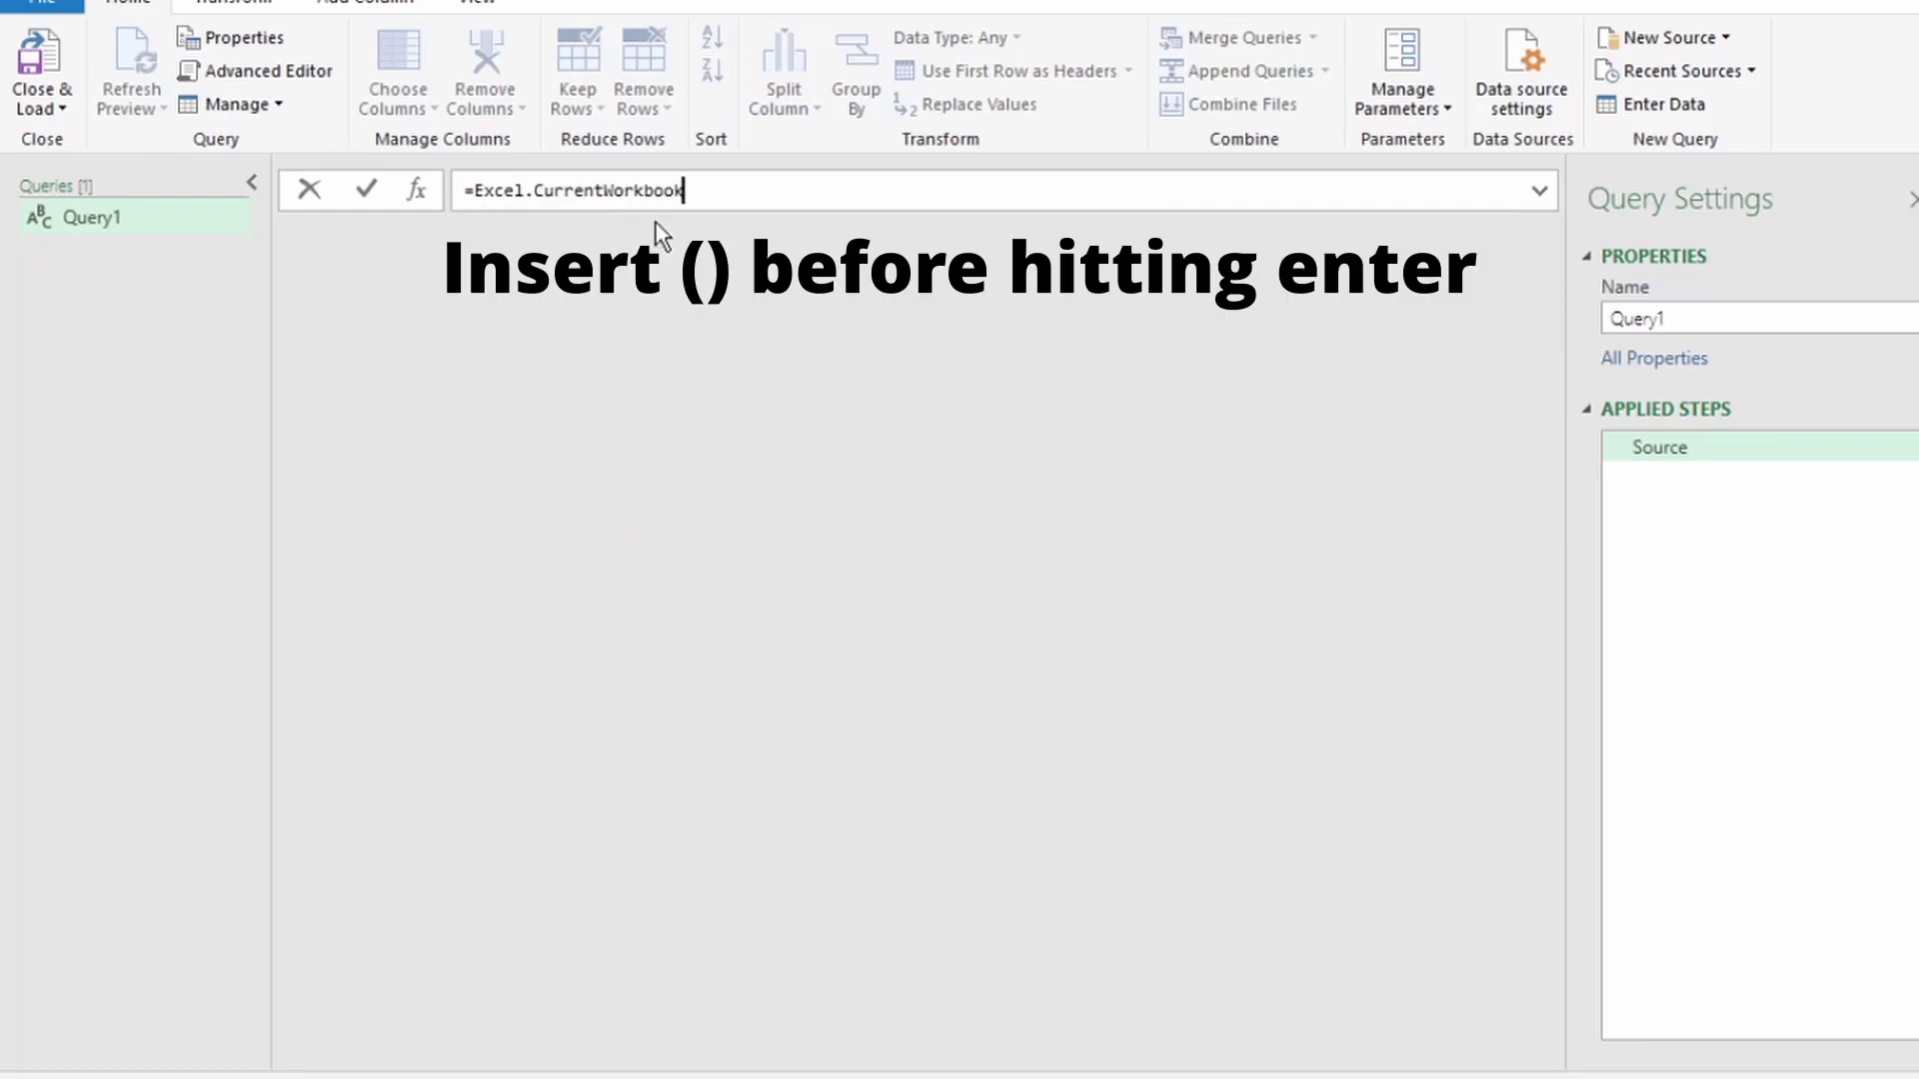
{"action": "key", "text": "Return"}
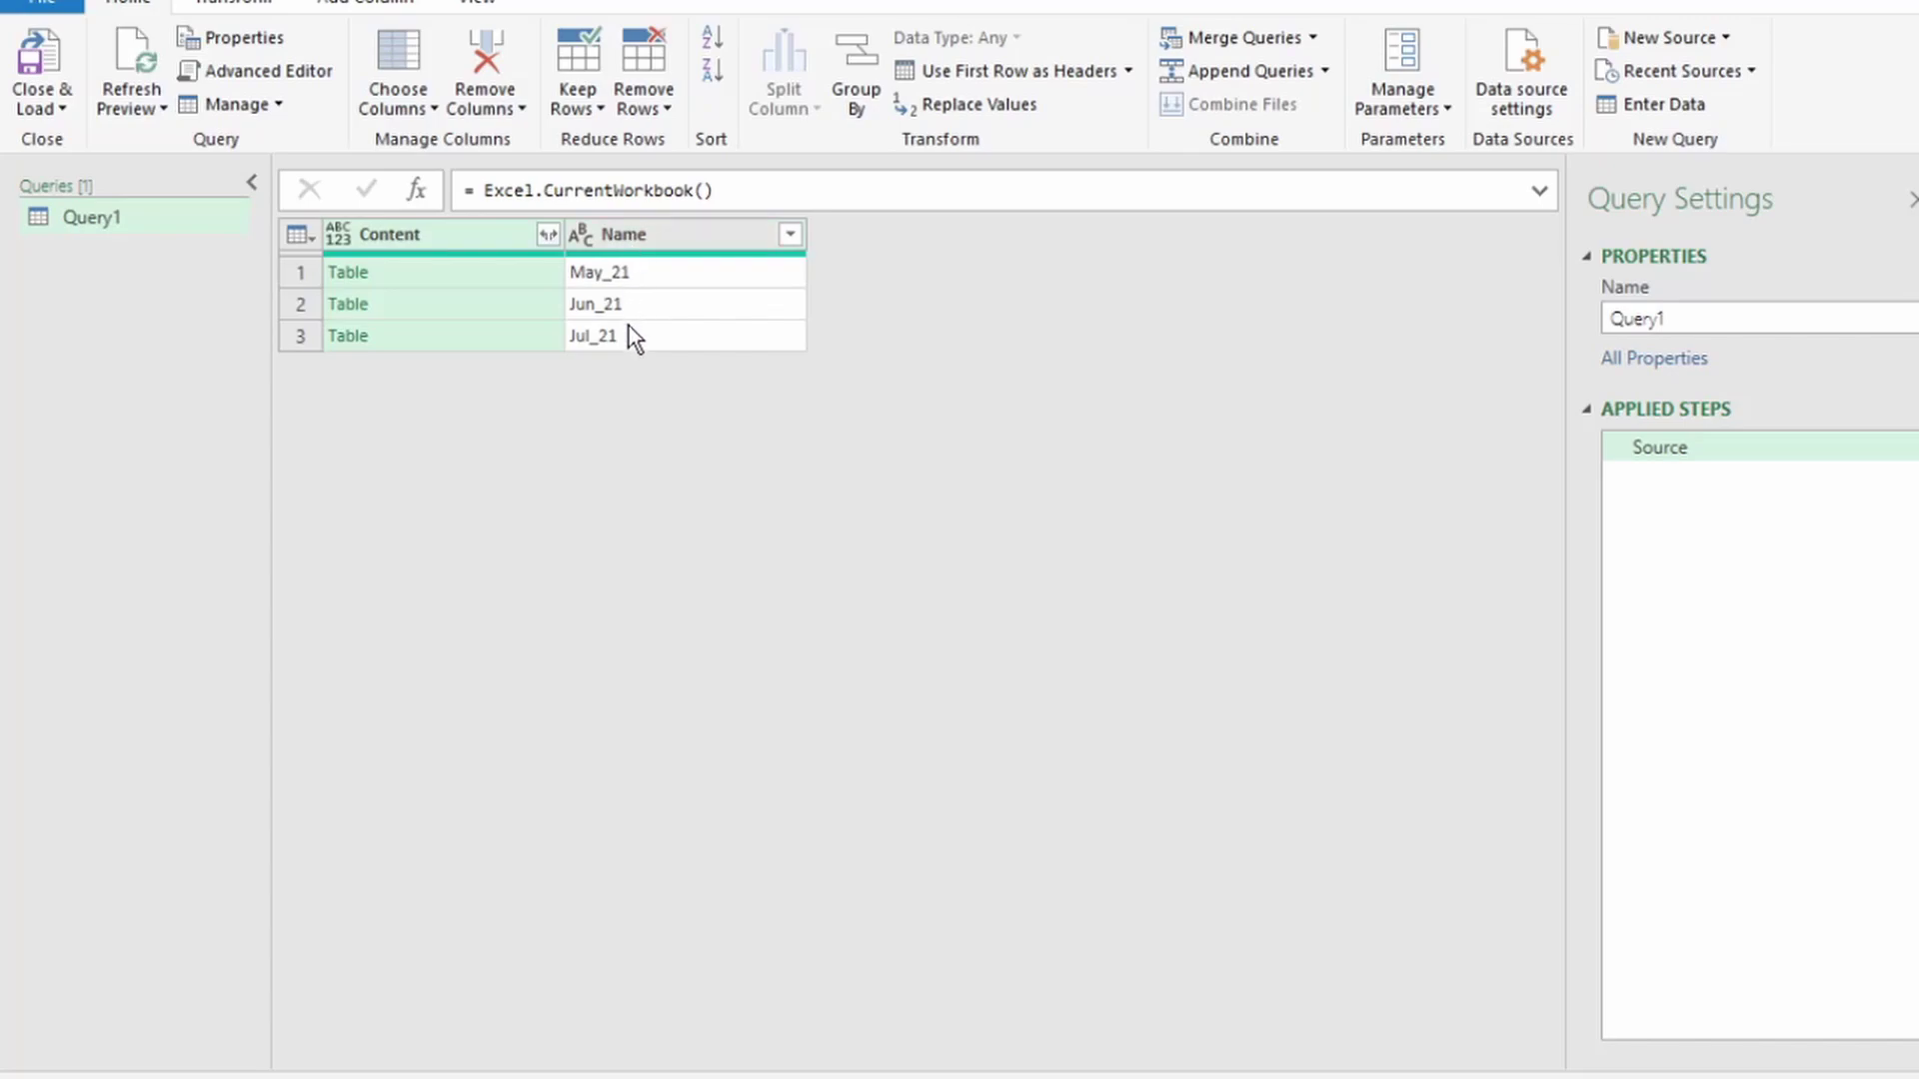
{"action": "left_click", "coordinate": [470, 304]}
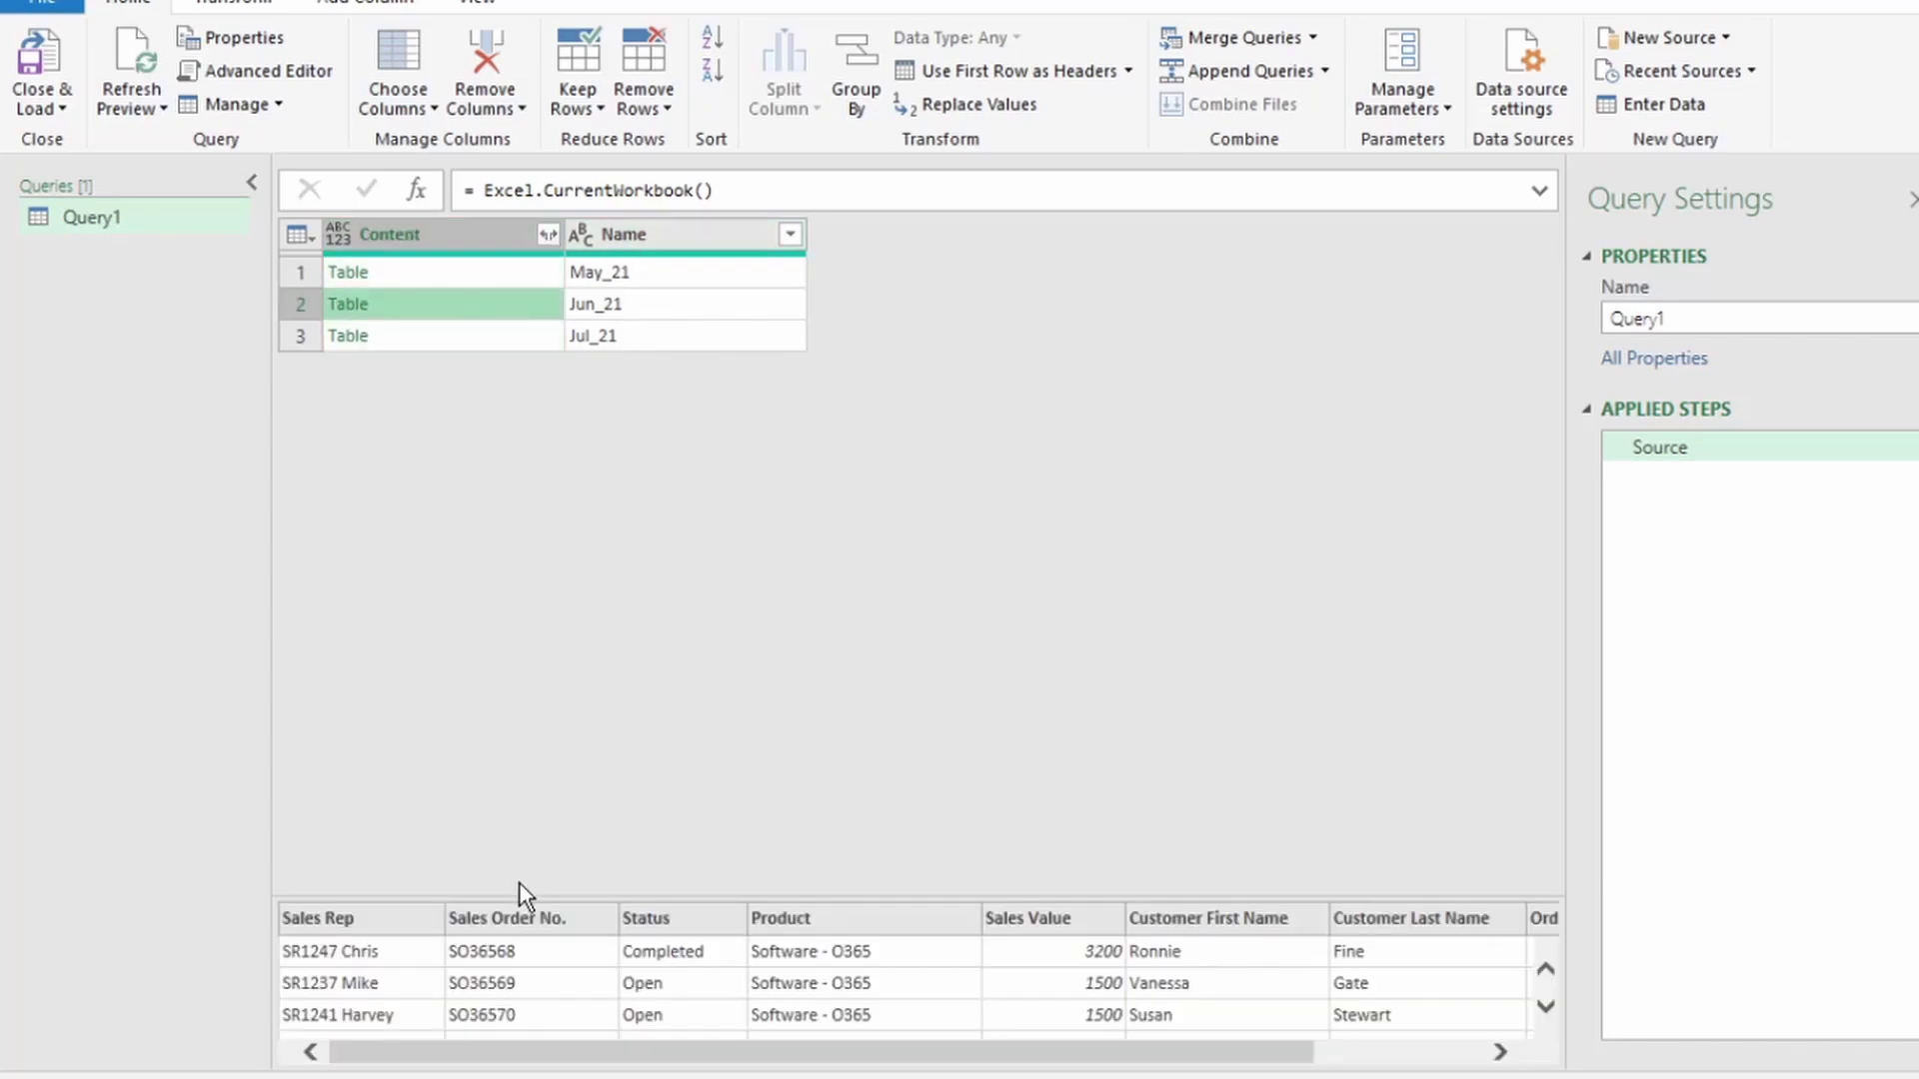
{"action": "left_click_drag", "start_coordinate": [560, 898], "coordinate": [591, 520]}
{"action": "mouse_move", "coordinate": [651, 1059]}
{"action": "left_mouse_down"}
{"action": "mouse_move", "coordinate": [824, 1059]}
{"action": "mouse_move", "coordinate": [621, 1050]}
{"action": "left_mouse_up"}
{"action": "left_click_drag", "start_coordinate": [1547, 730], "coordinate": [1547, 639]}
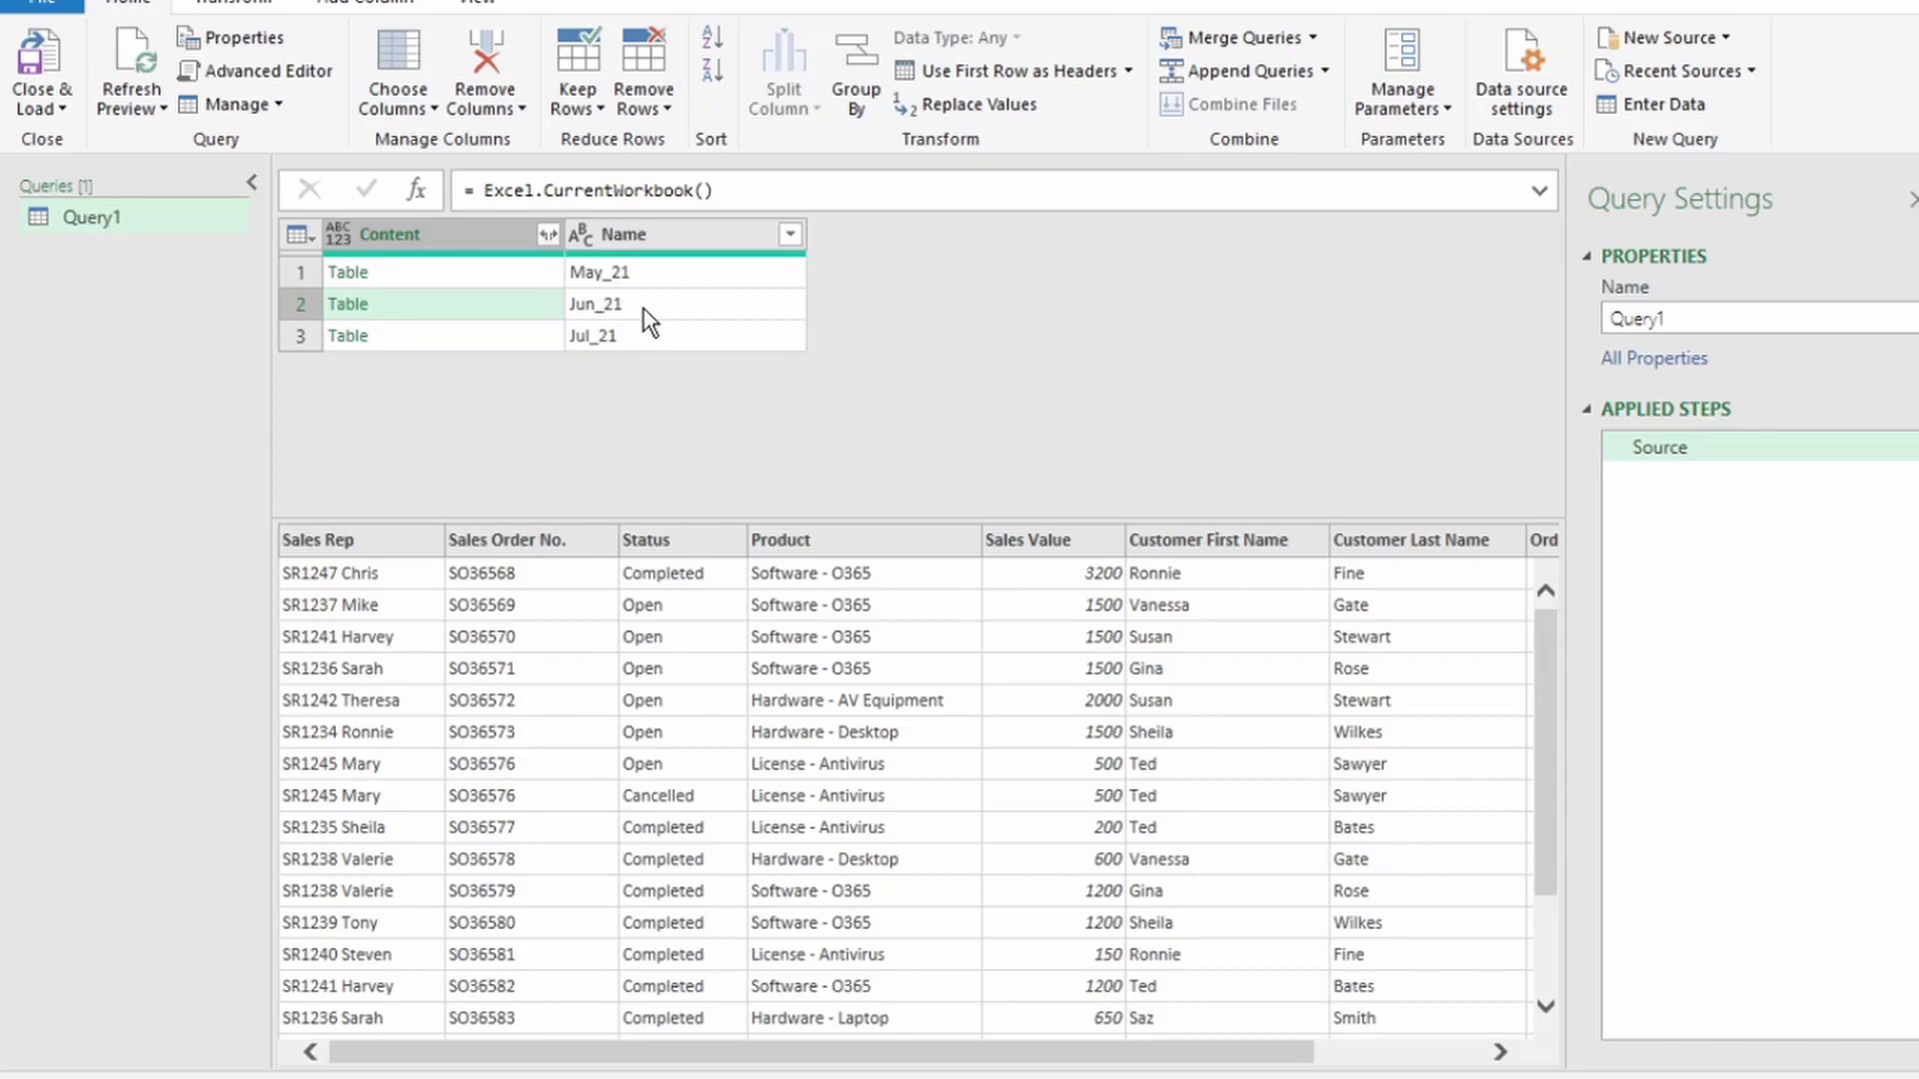
{"action": "left_click", "coordinate": [609, 314]}
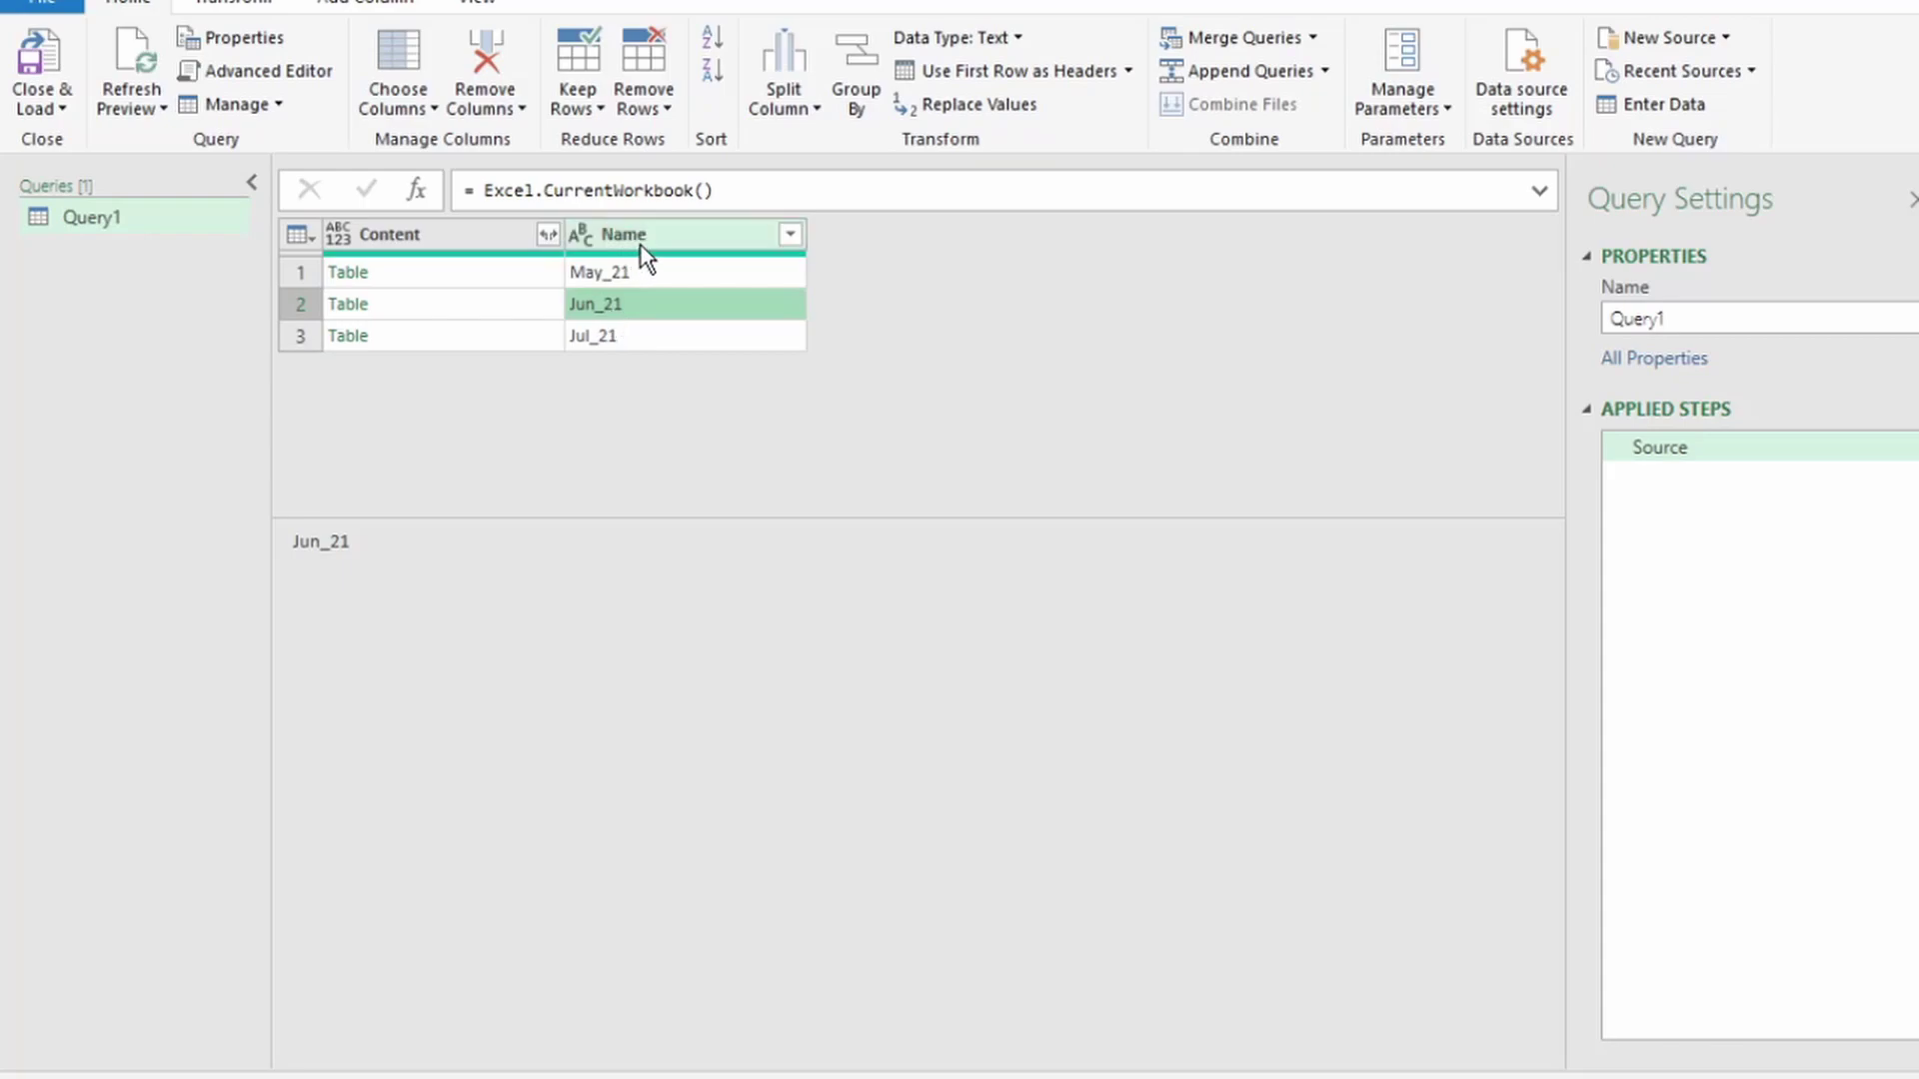
- Filter the Name column to keep only names ending with _21
{"action": "left_click", "coordinate": [789, 235]}
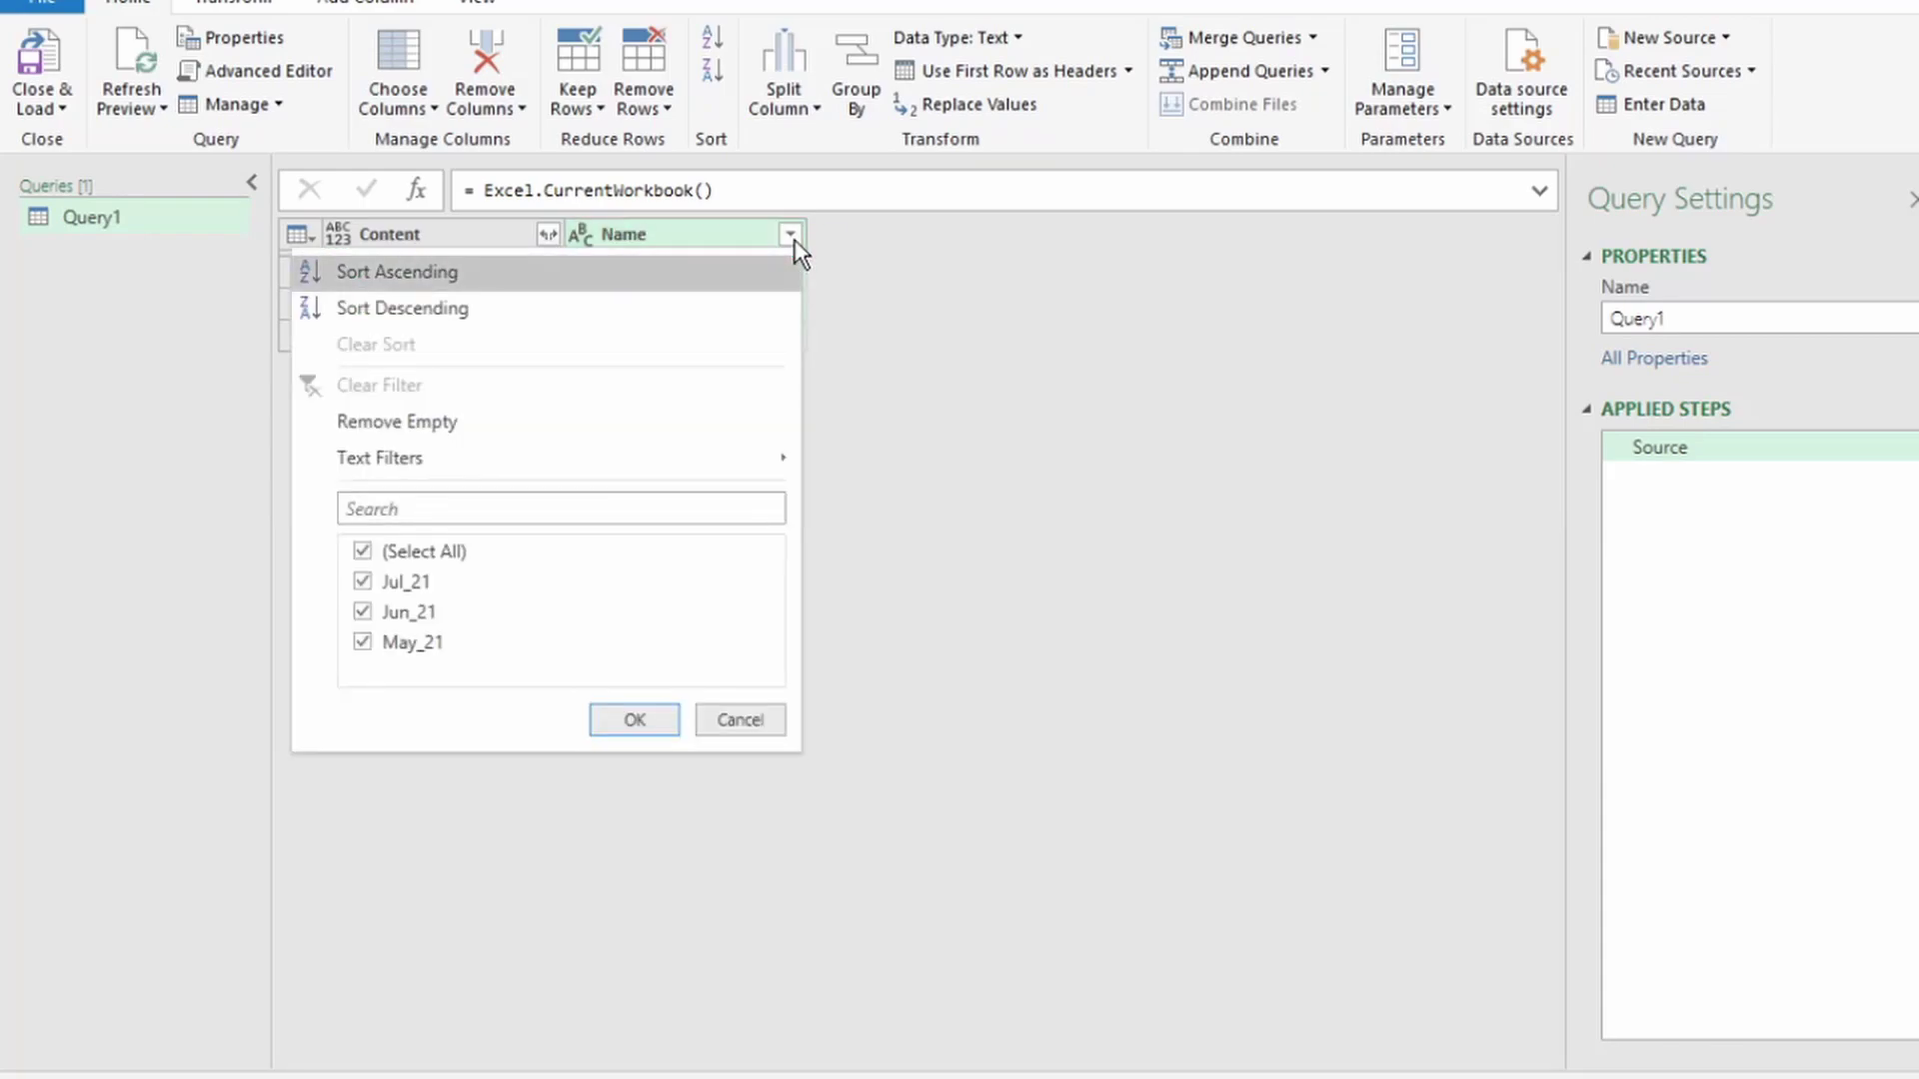
{"action": "mouse_move", "coordinate": [474, 465]}
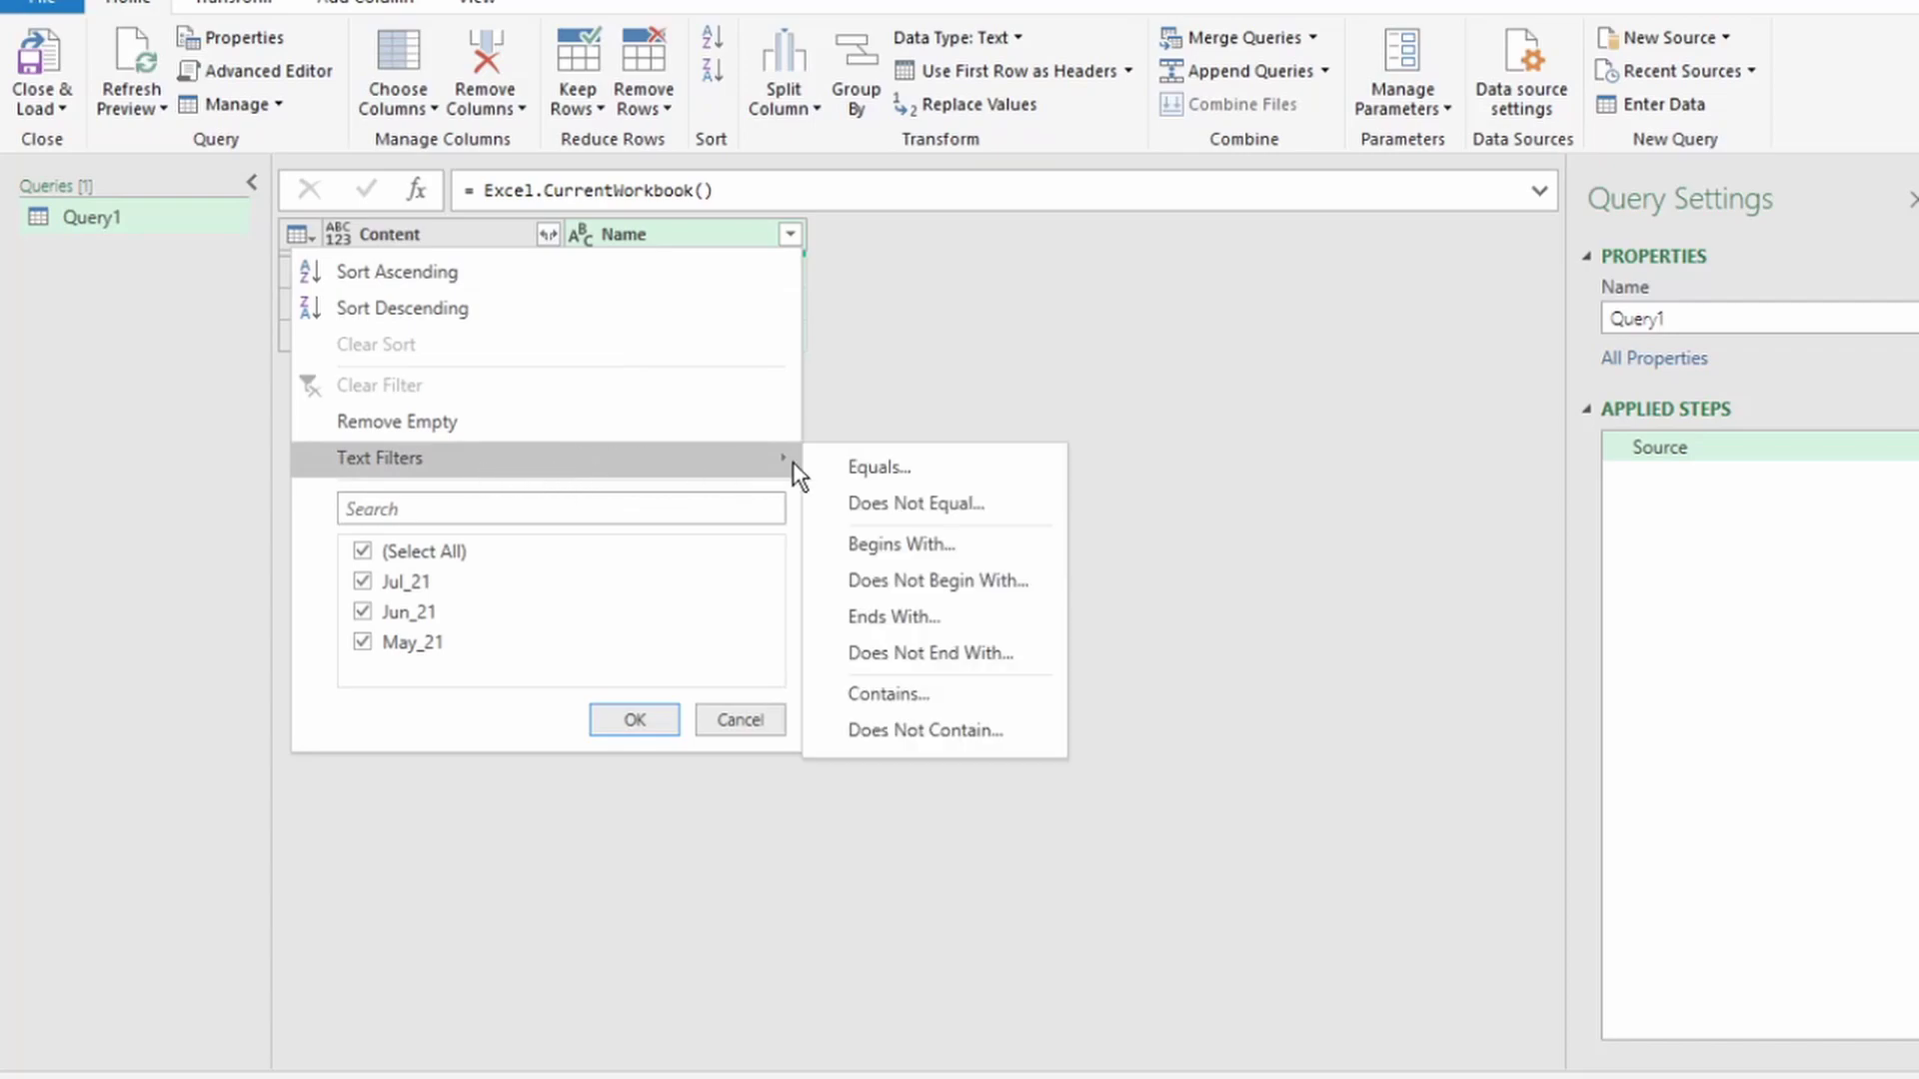
{"action": "left_click", "coordinate": [869, 622]}
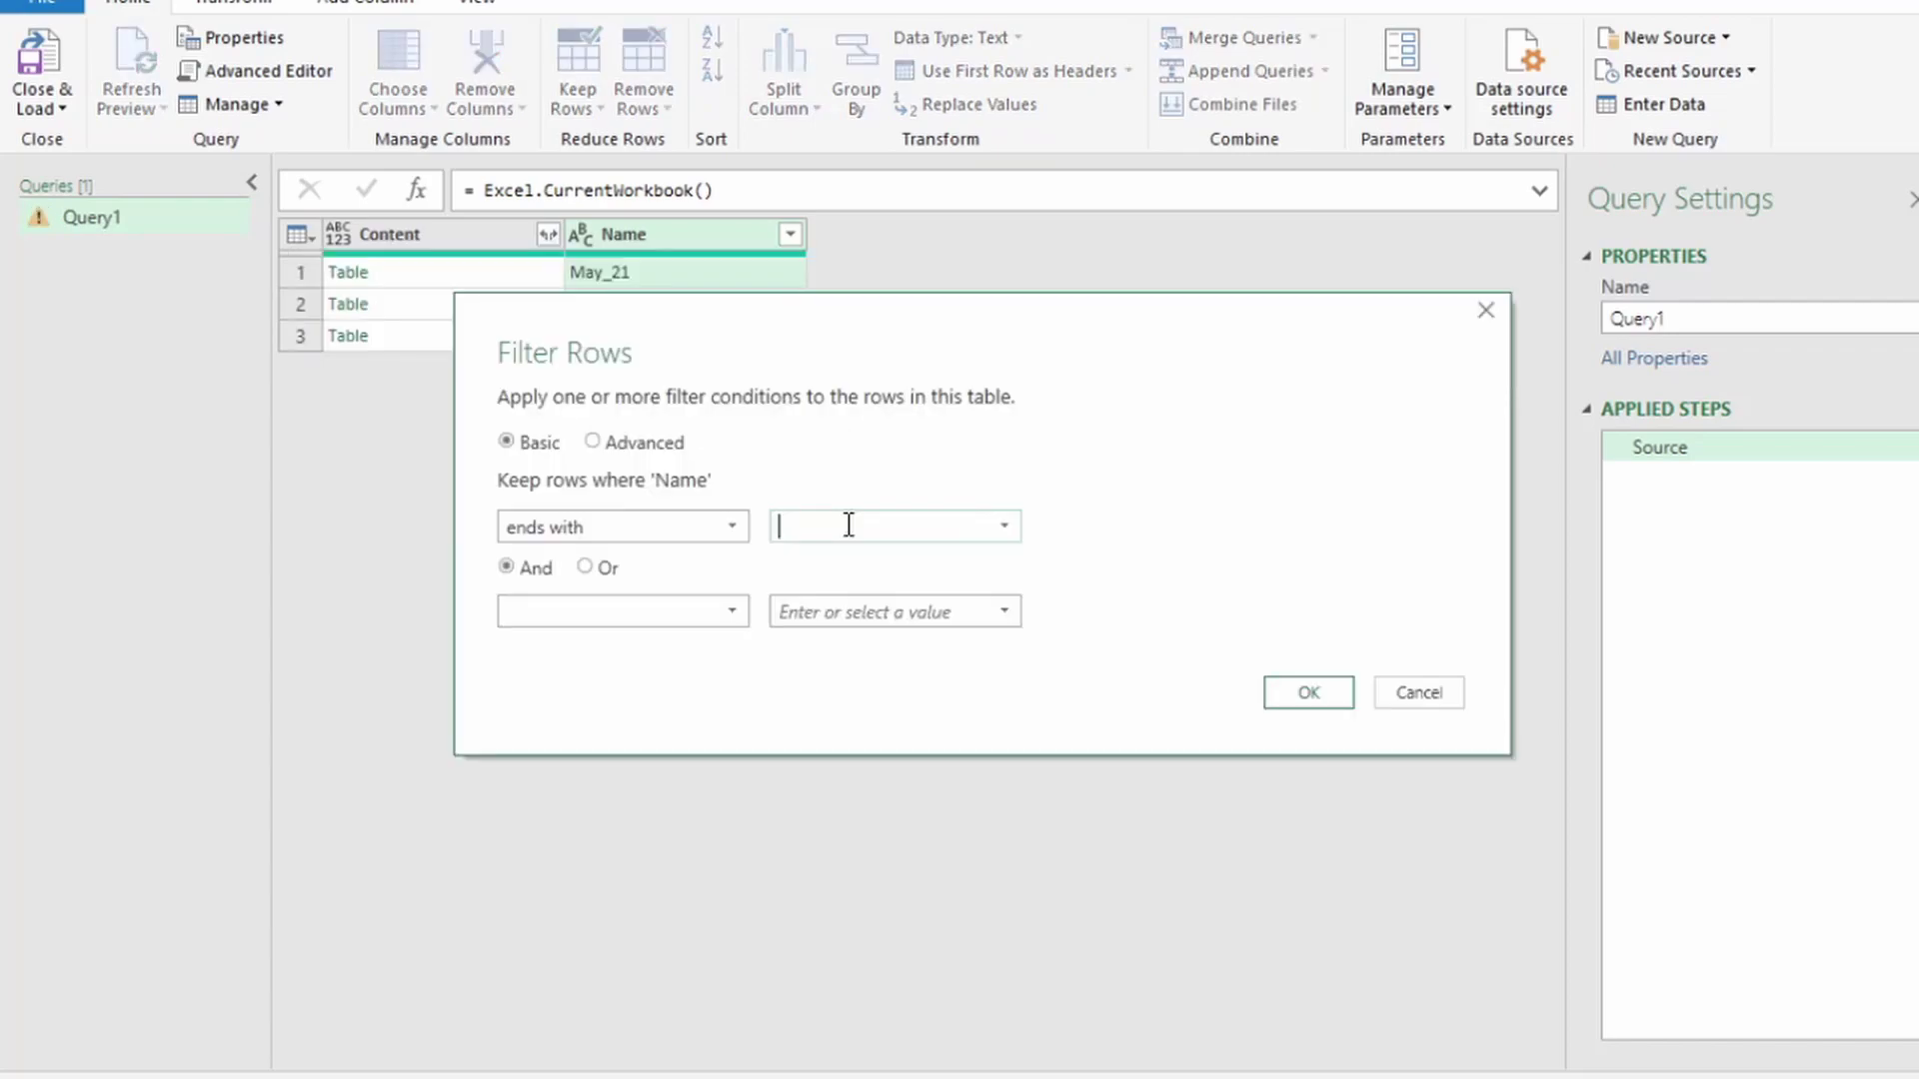
{"action": "type", "text": "_21"}
{"action": "left_click", "coordinate": [1309, 693]}
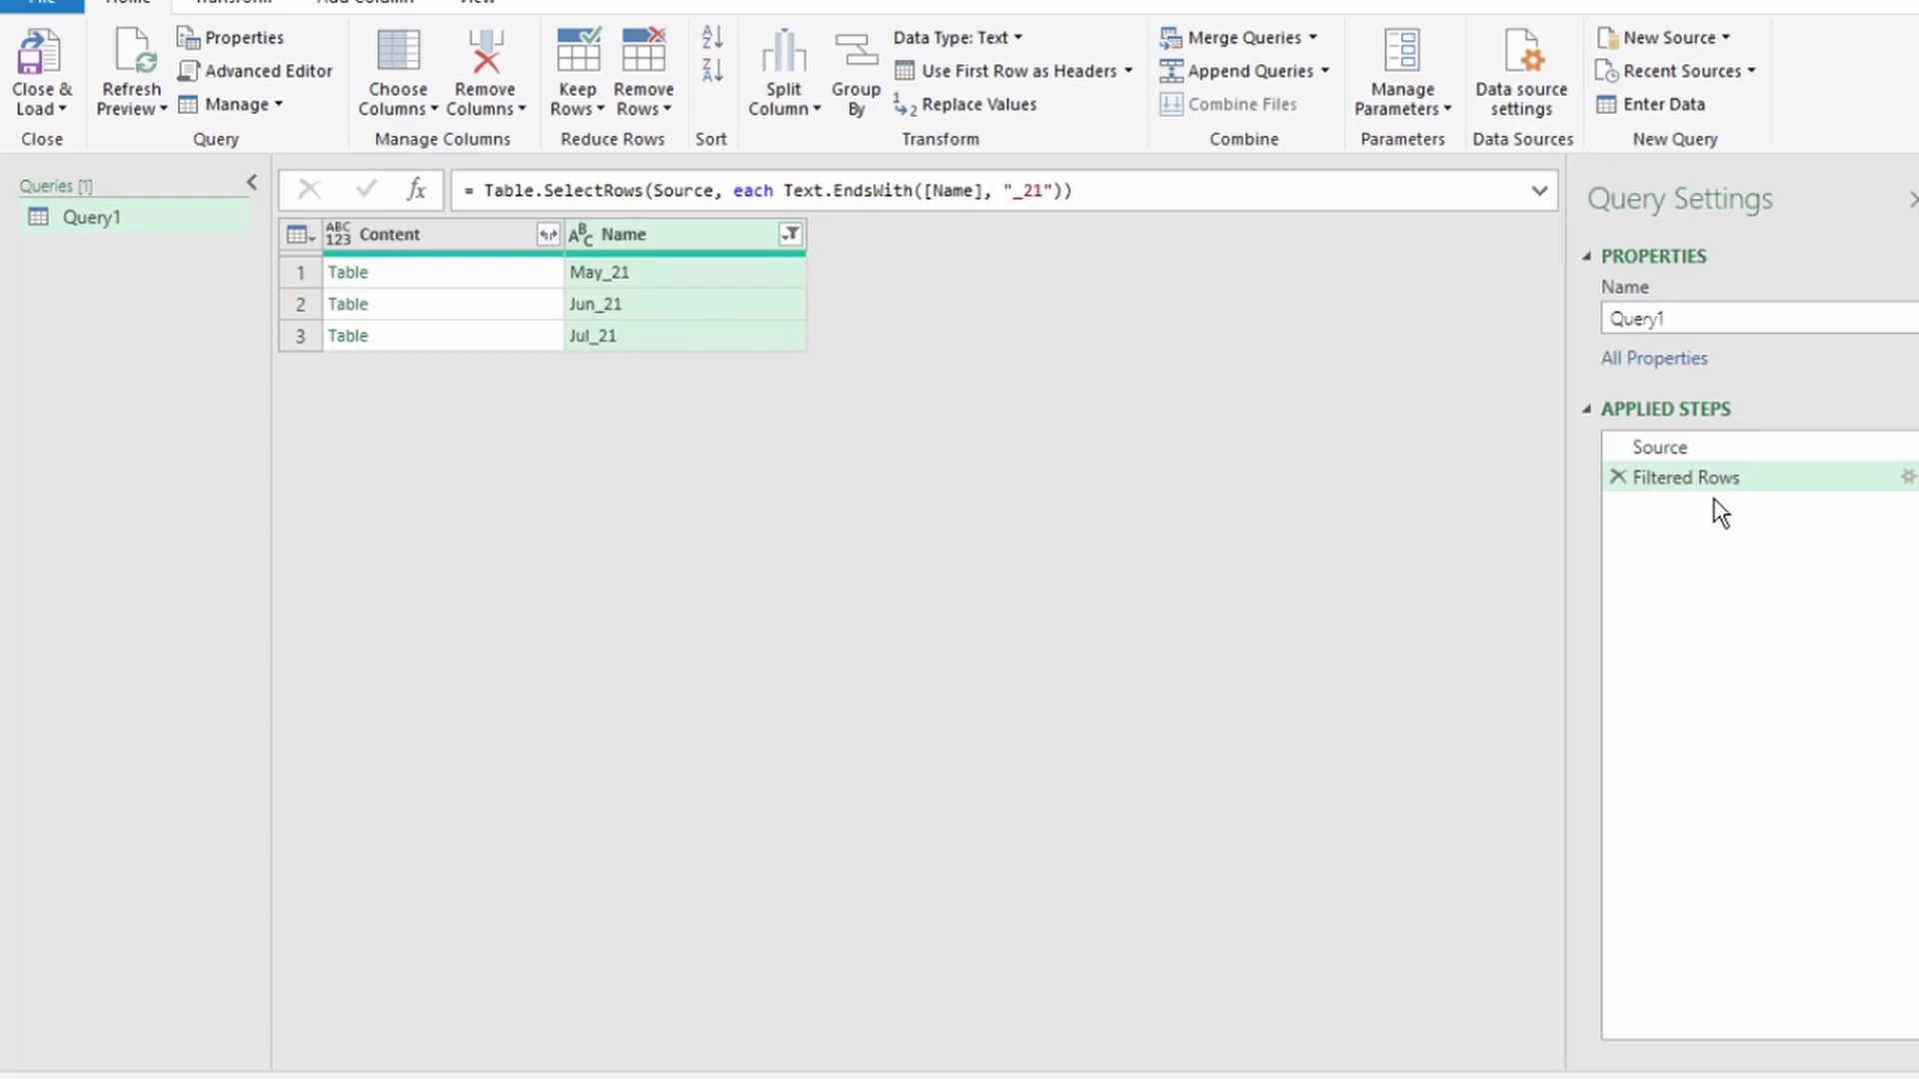
- Preview the May_21 table, then remove every column except Content
{"action": "left_click", "coordinate": [488, 293]}
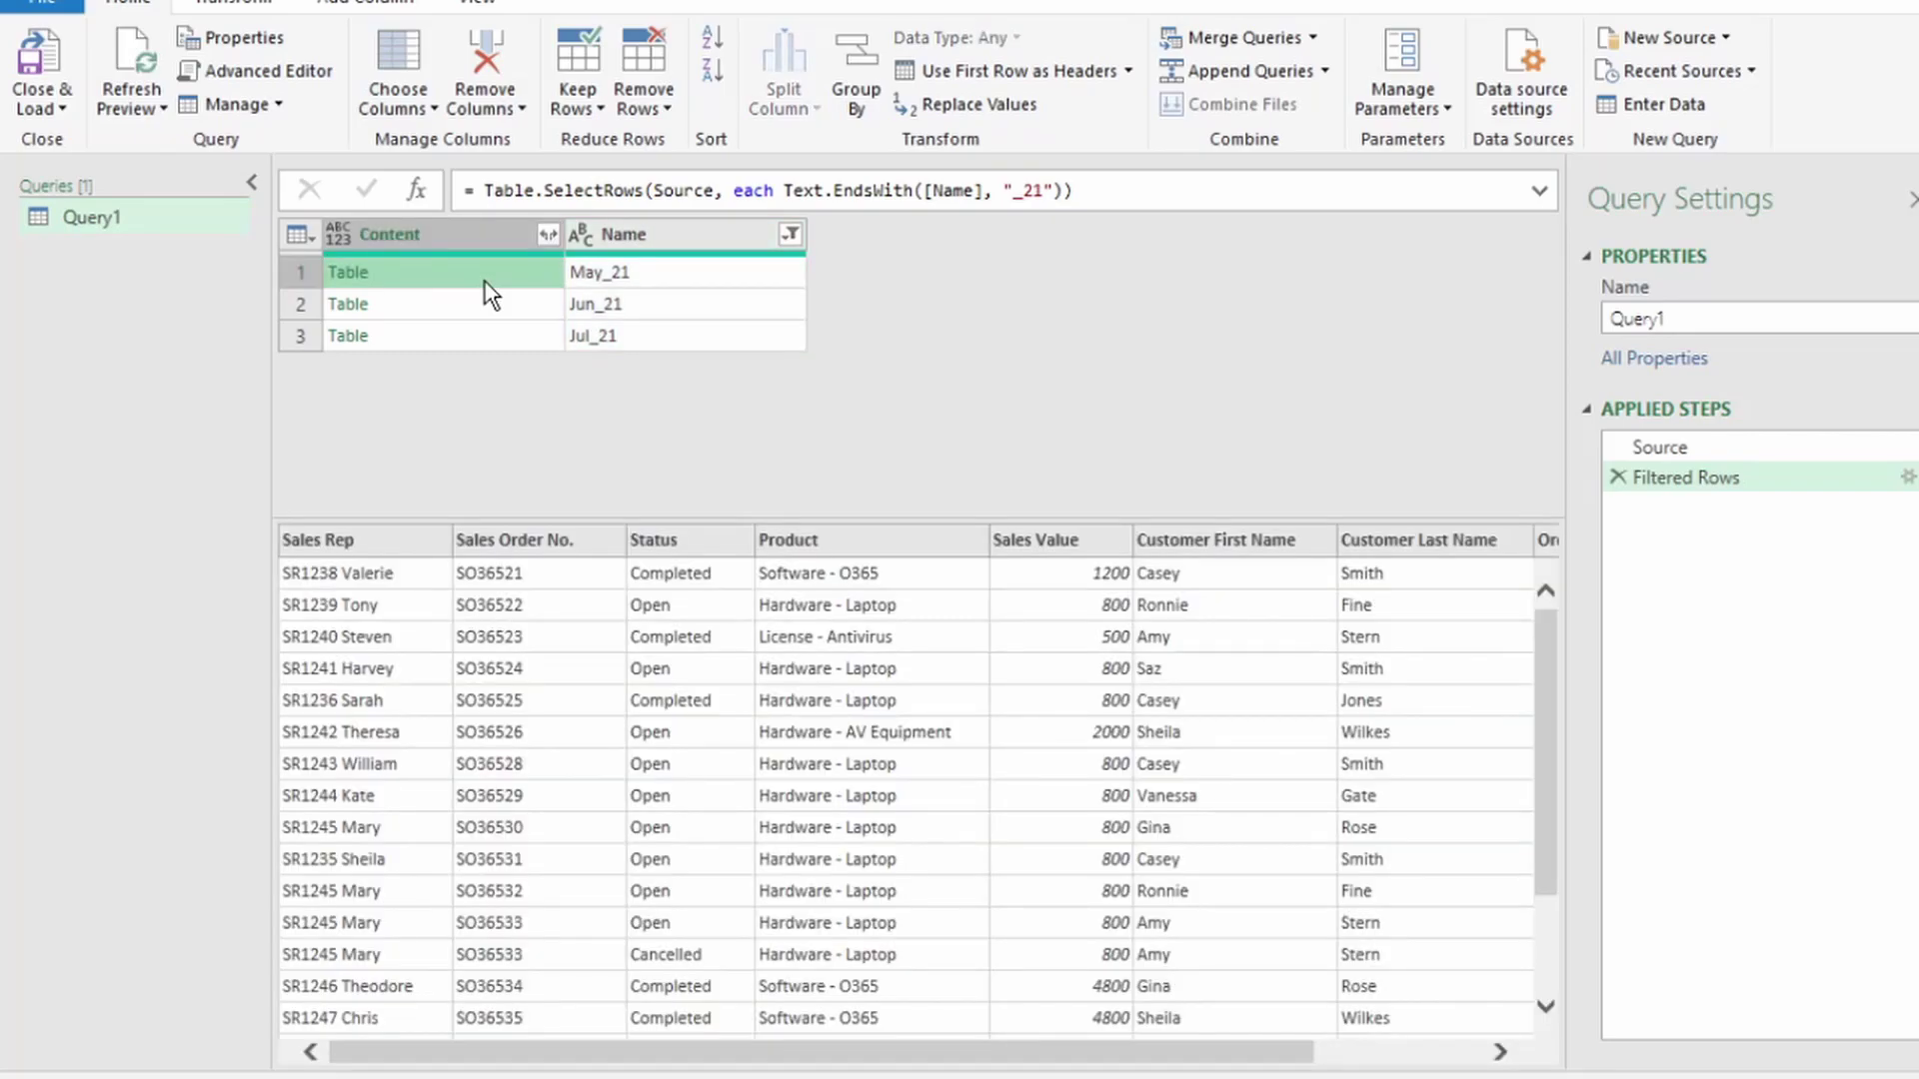
{"action": "left_click", "coordinate": [408, 240]}
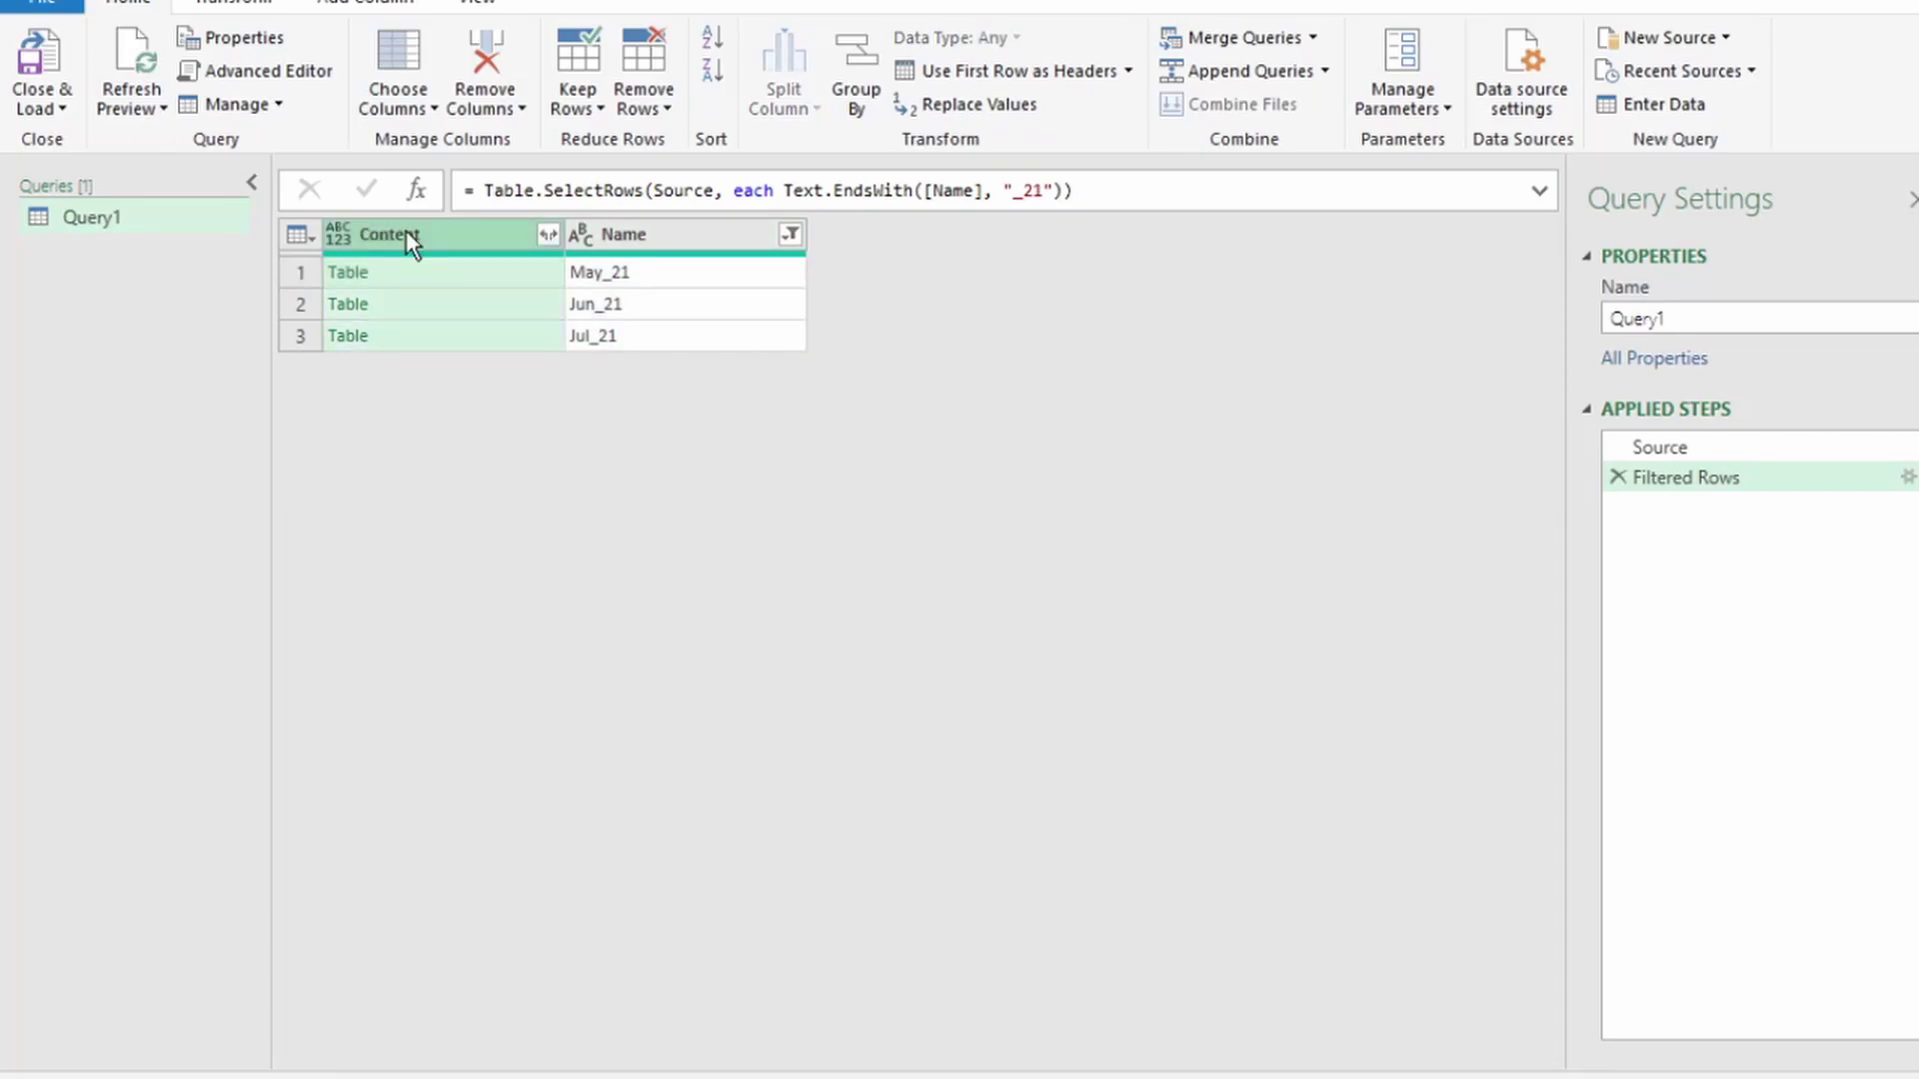
{"action": "right_click", "coordinate": [406, 230]}
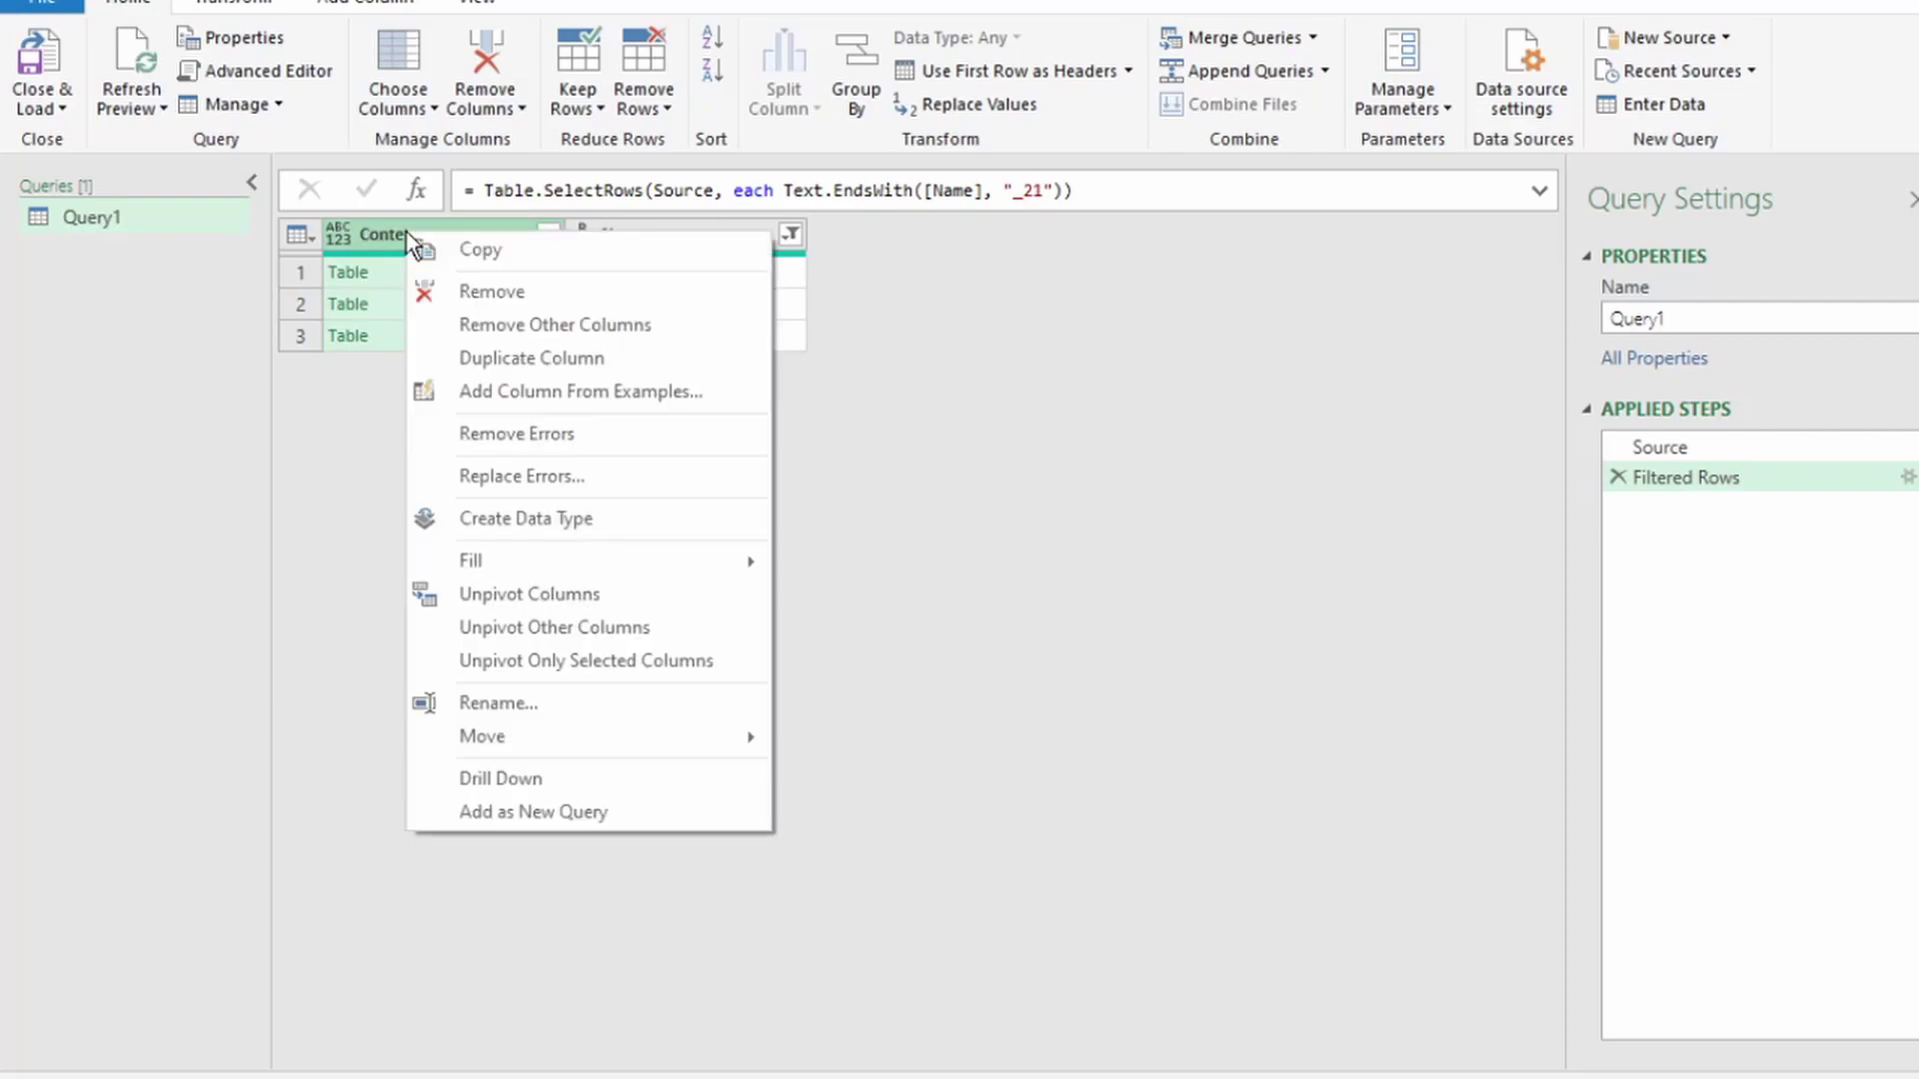
{"action": "left_click", "coordinate": [510, 326]}
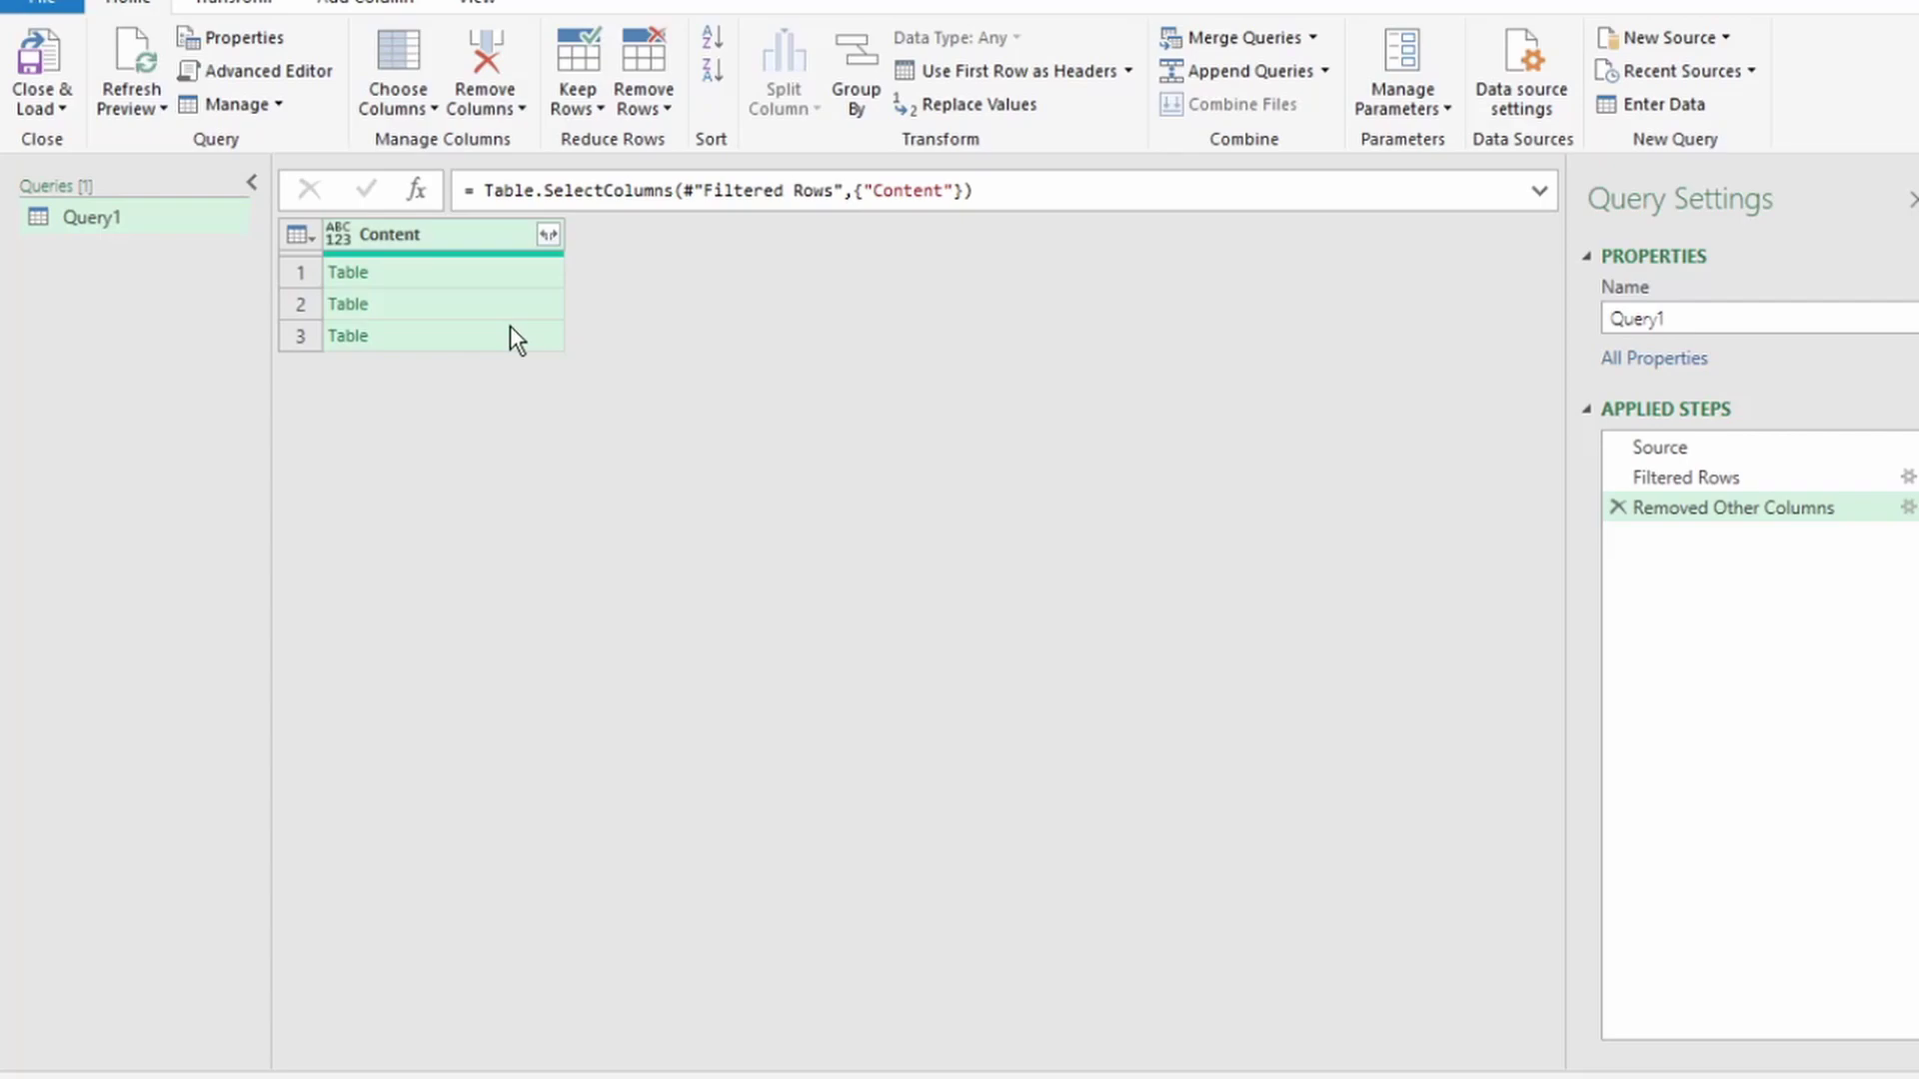
- Expand the Content tables into their sales columns without the Content prefix
{"action": "left_click", "coordinate": [549, 236]}
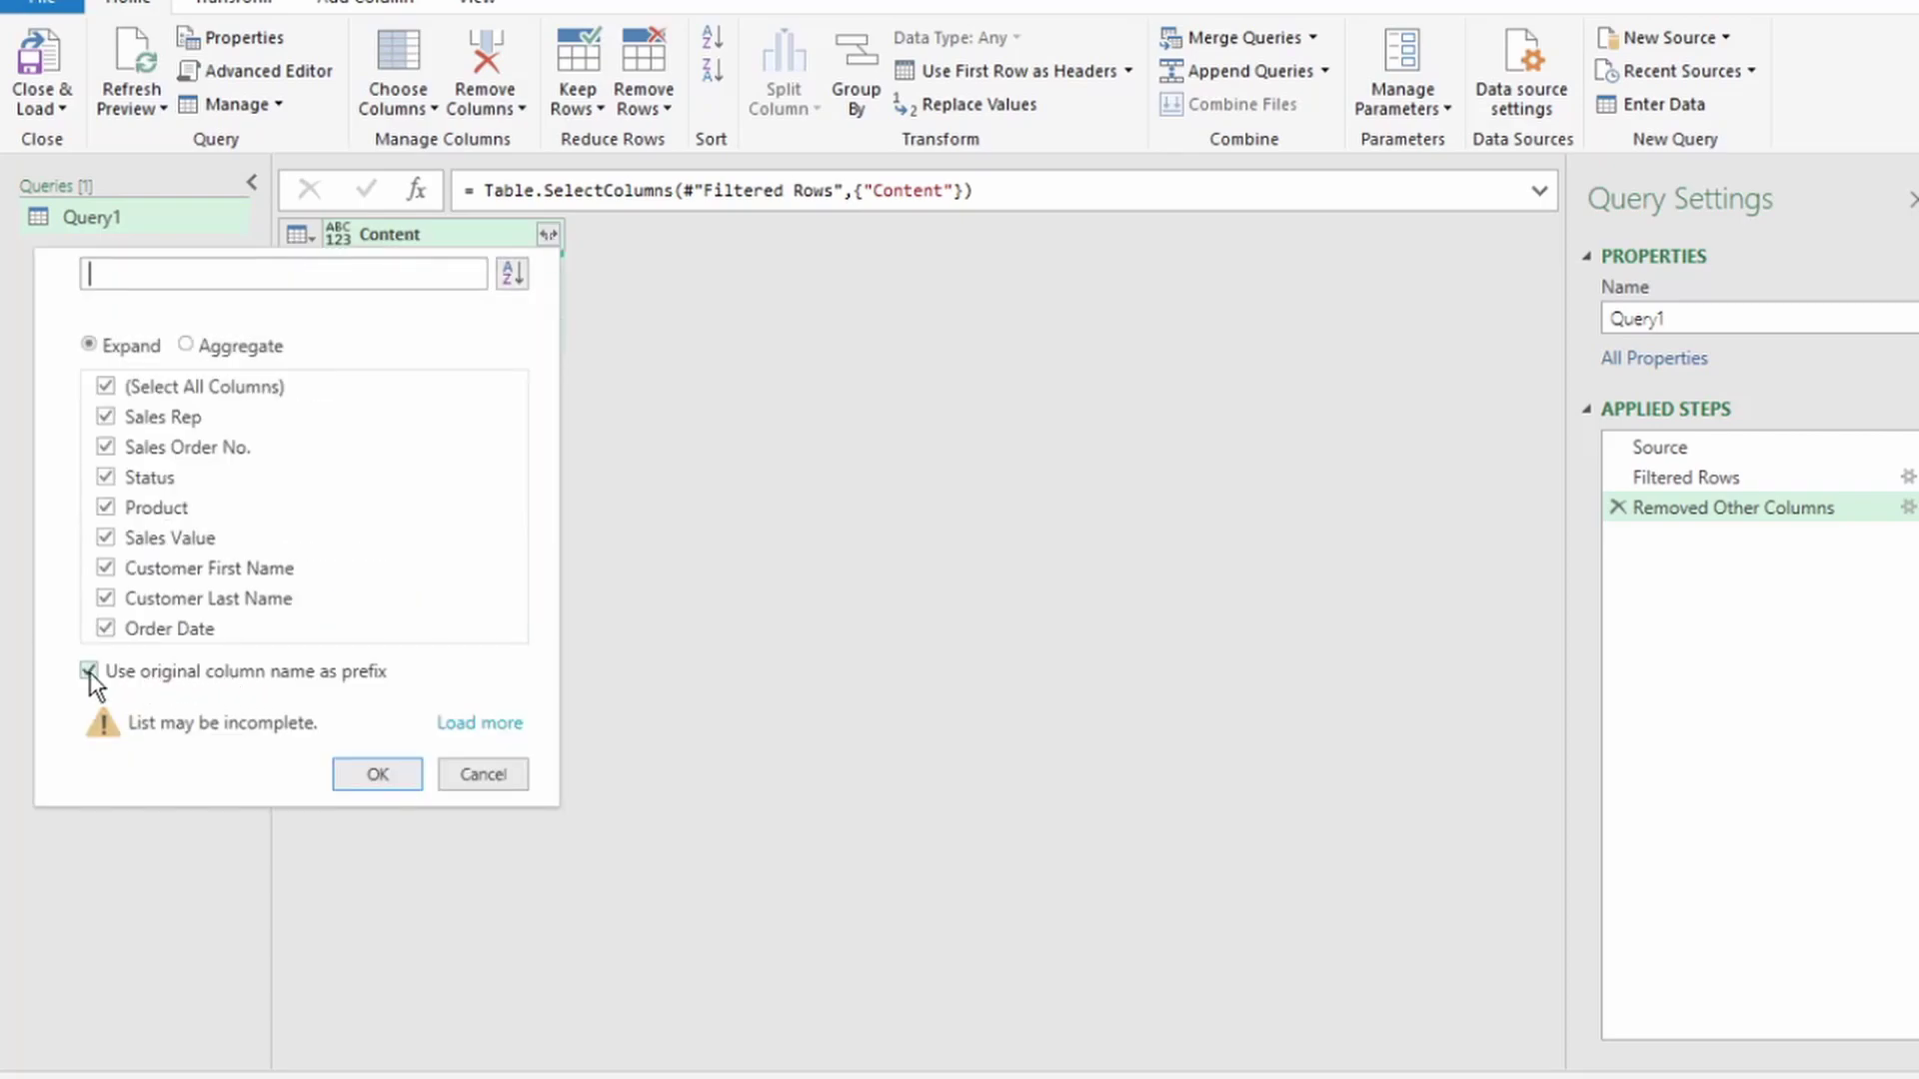
{"action": "left_click", "coordinate": [90, 673]}
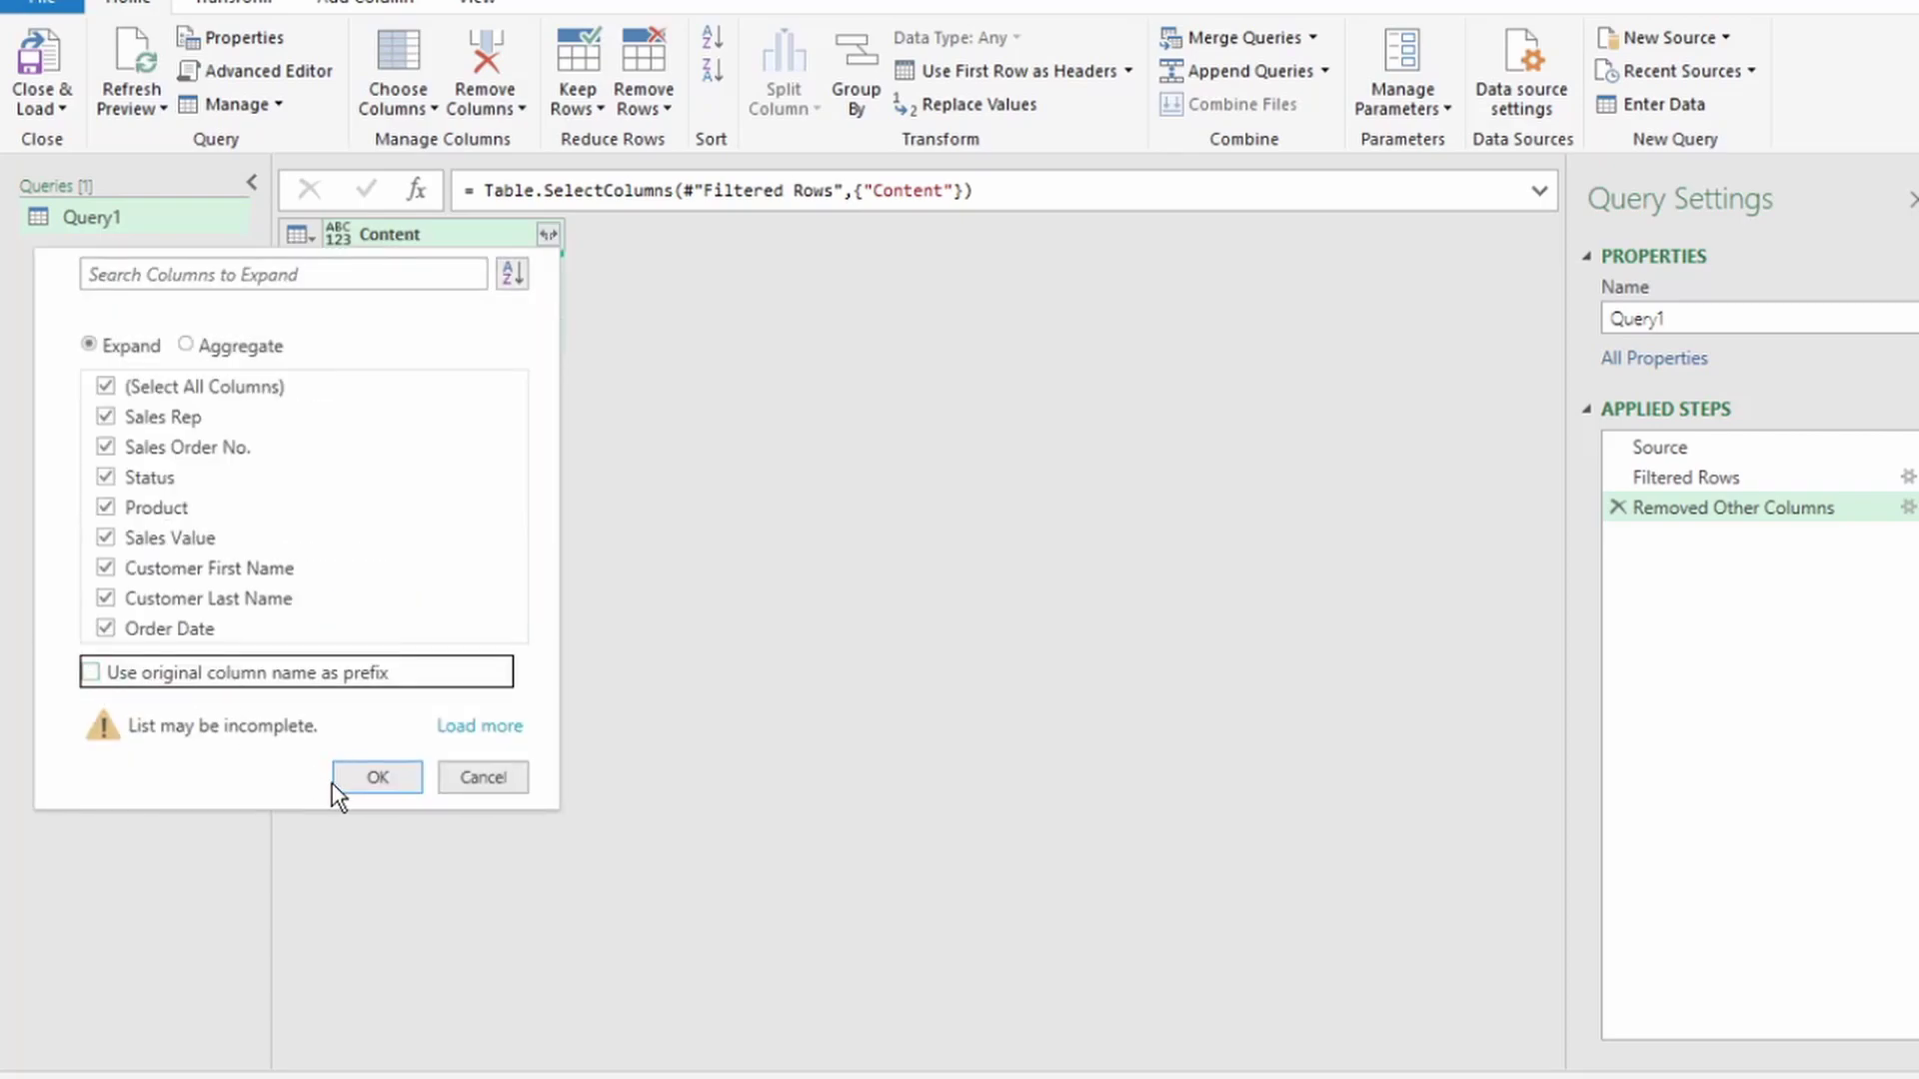
{"action": "left_click", "coordinate": [372, 781]}
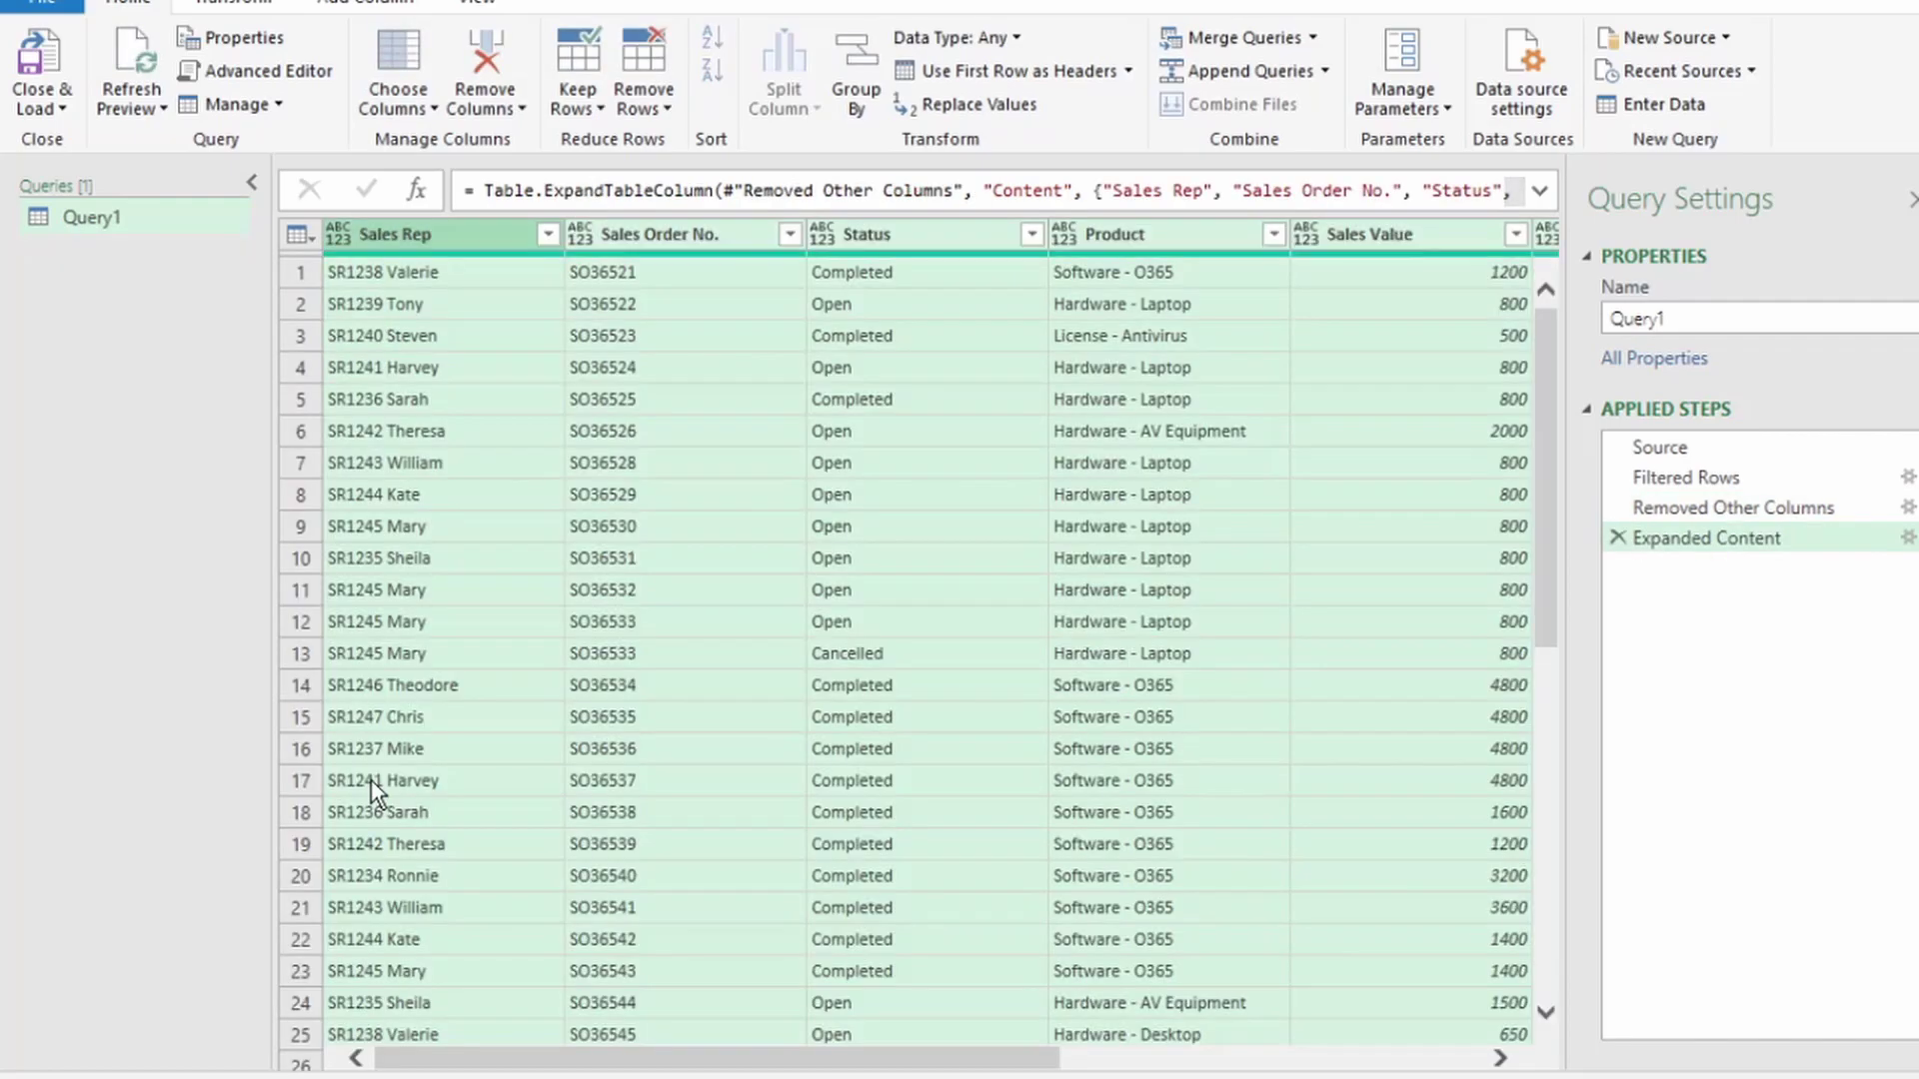
{"action": "left_click_drag", "start_coordinate": [1549, 354], "coordinate": [1549, 880]}
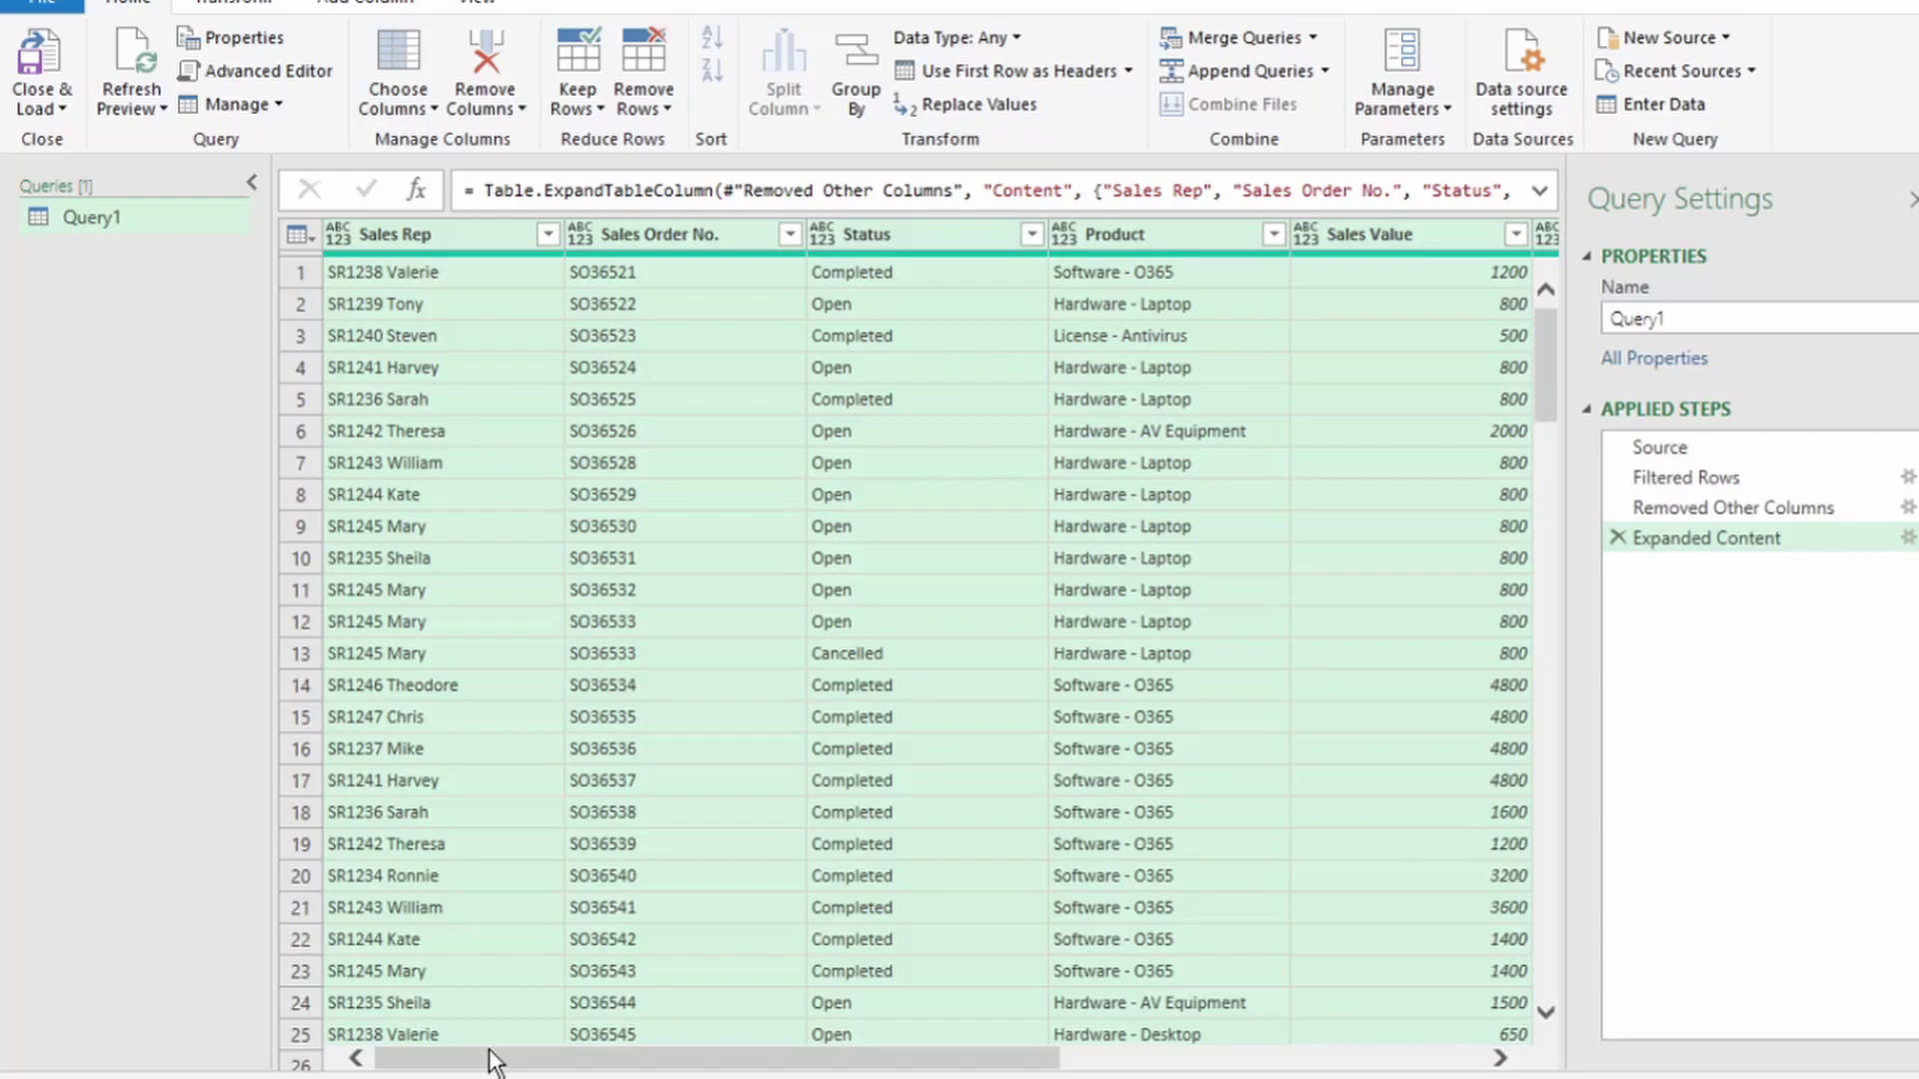
- Split the Sales Rep column by the space delimiter
{"action": "right_click", "coordinate": [420, 243]}
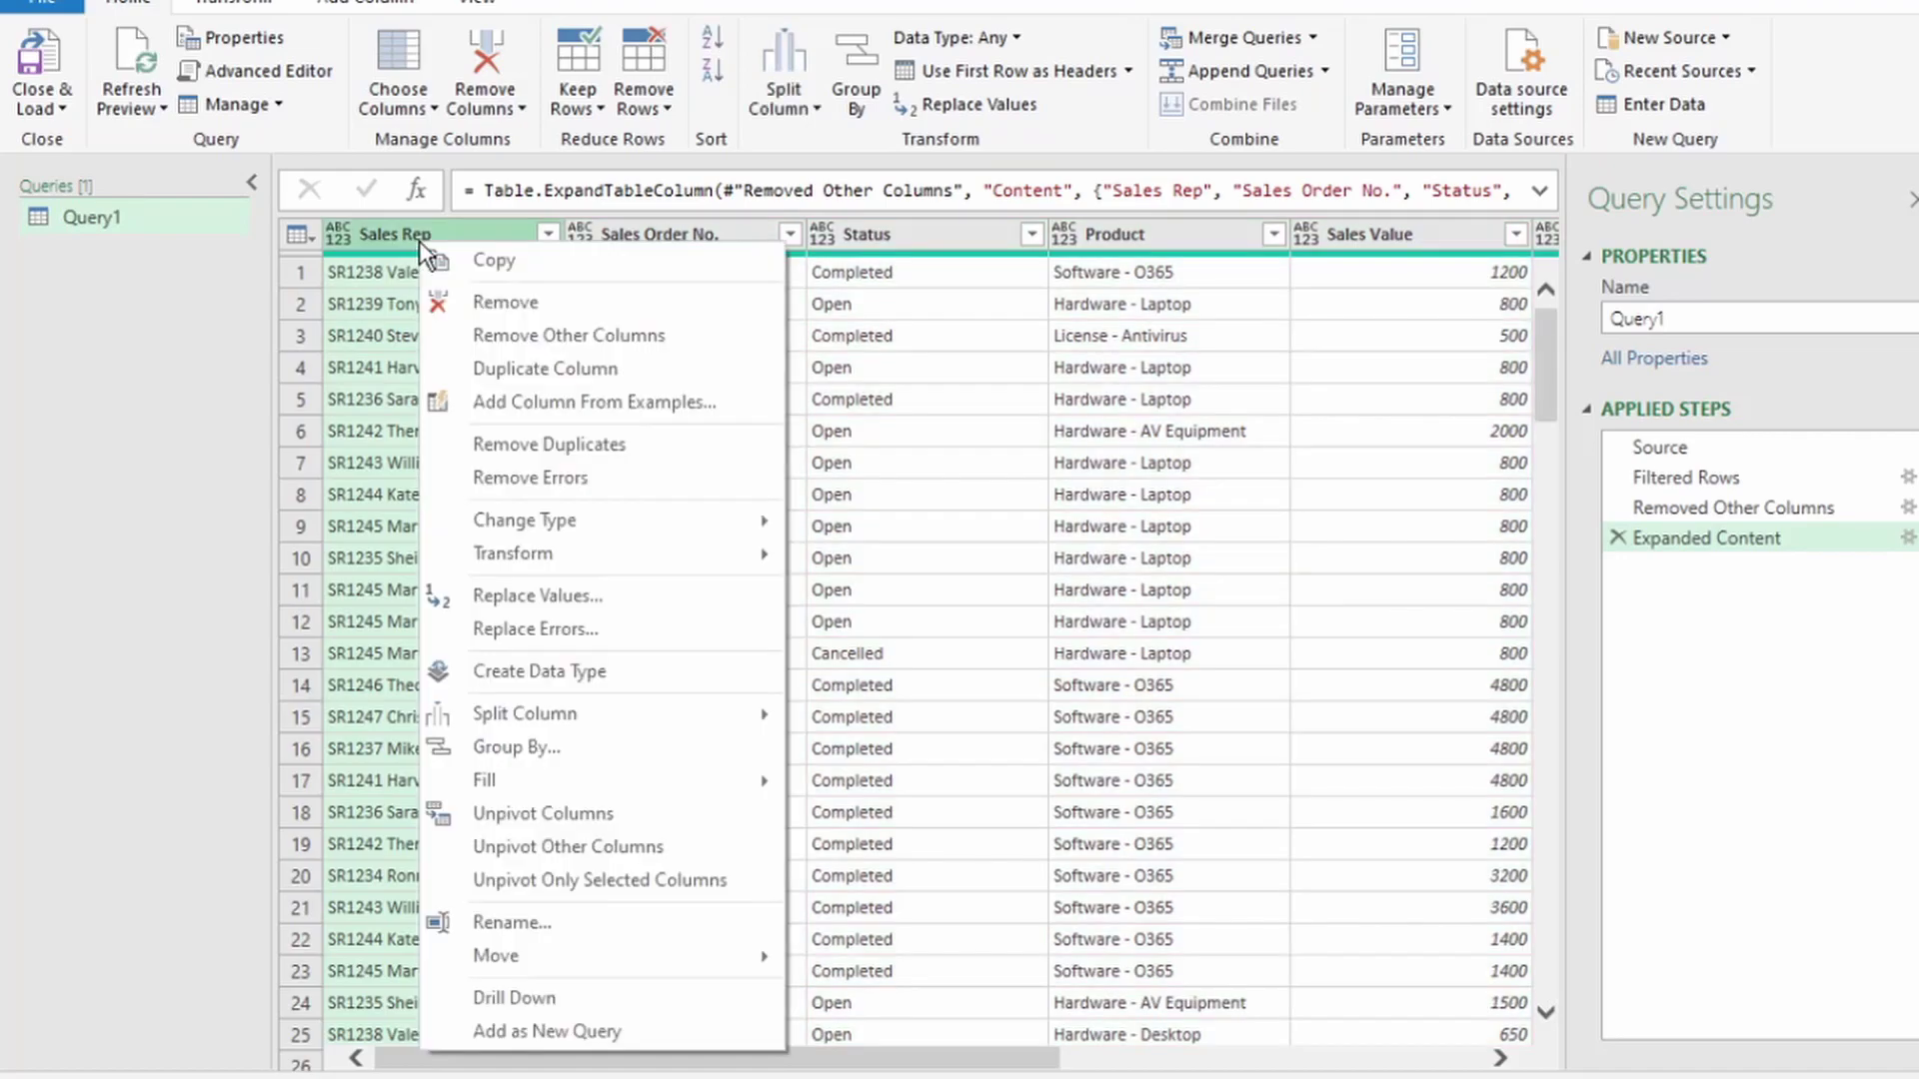
{"action": "mouse_move", "coordinate": [564, 720]}
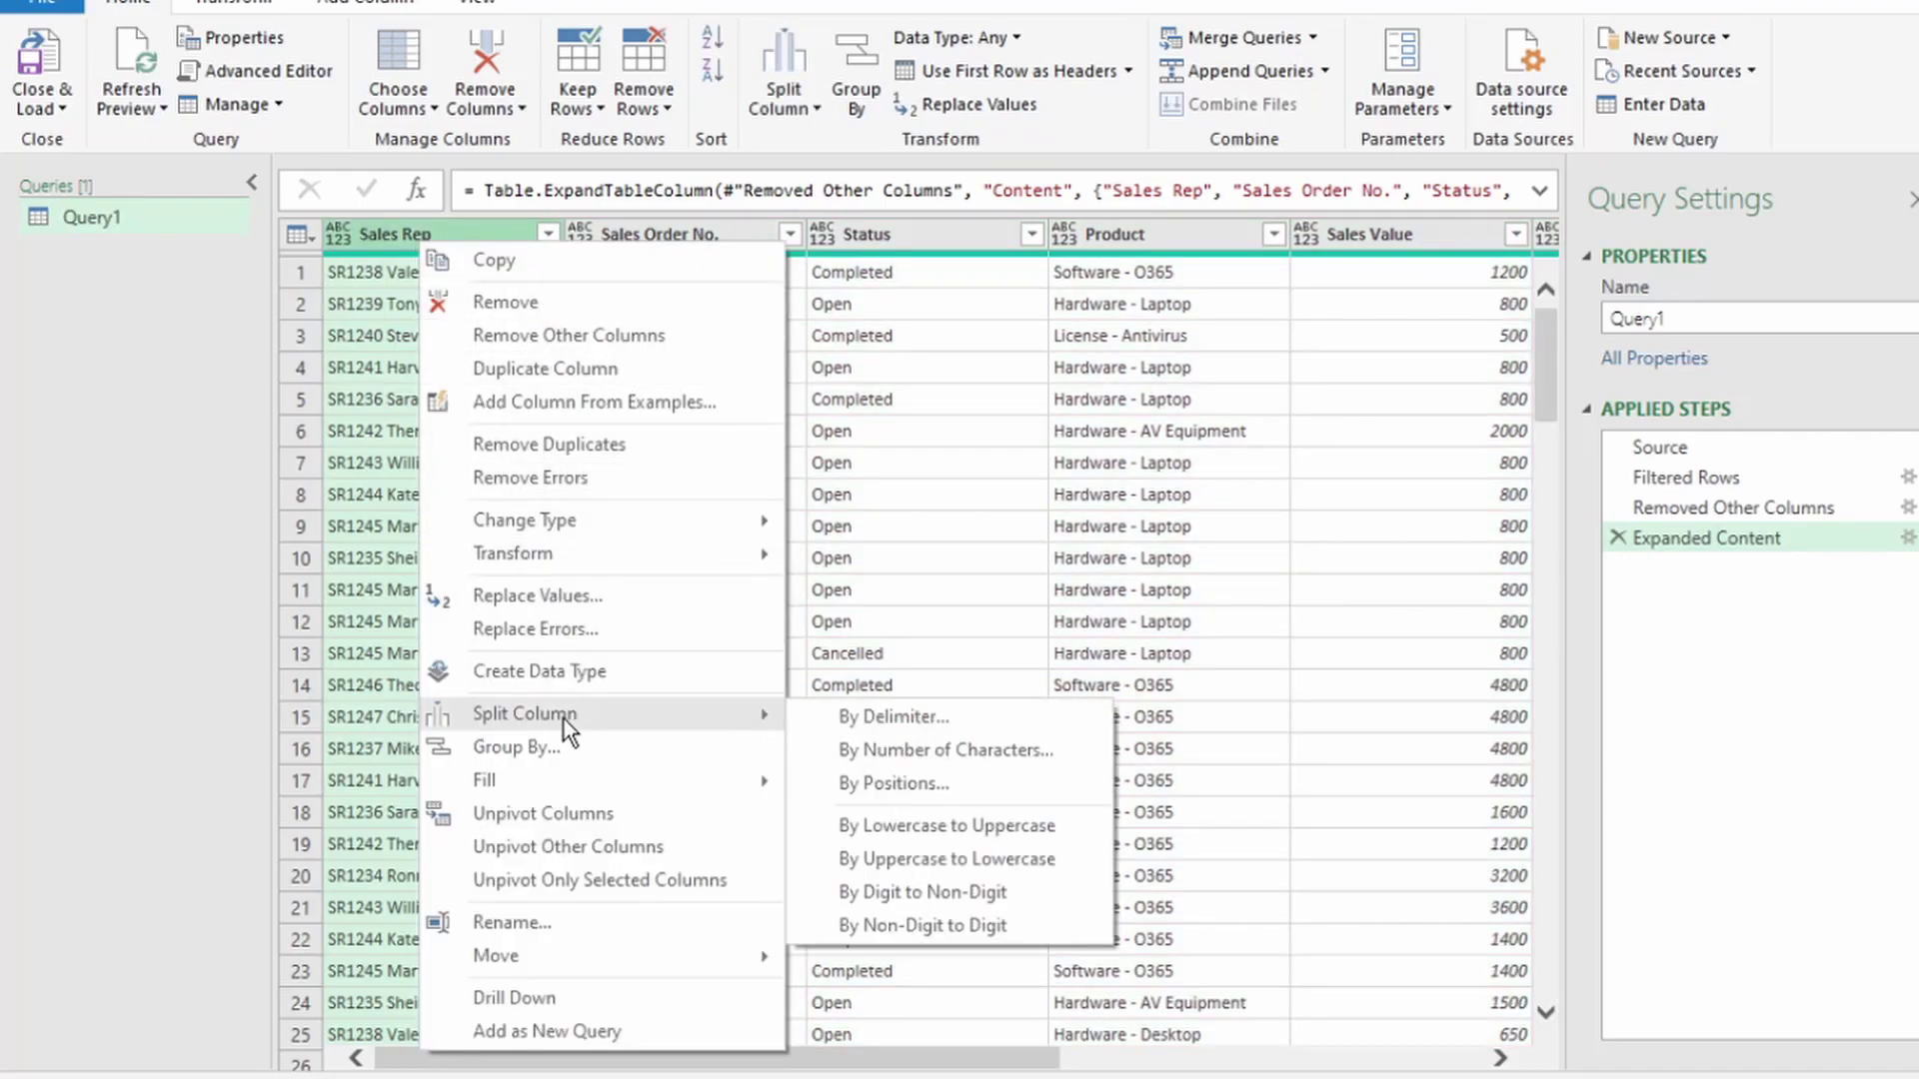
{"action": "left_click", "coordinate": [884, 727]}
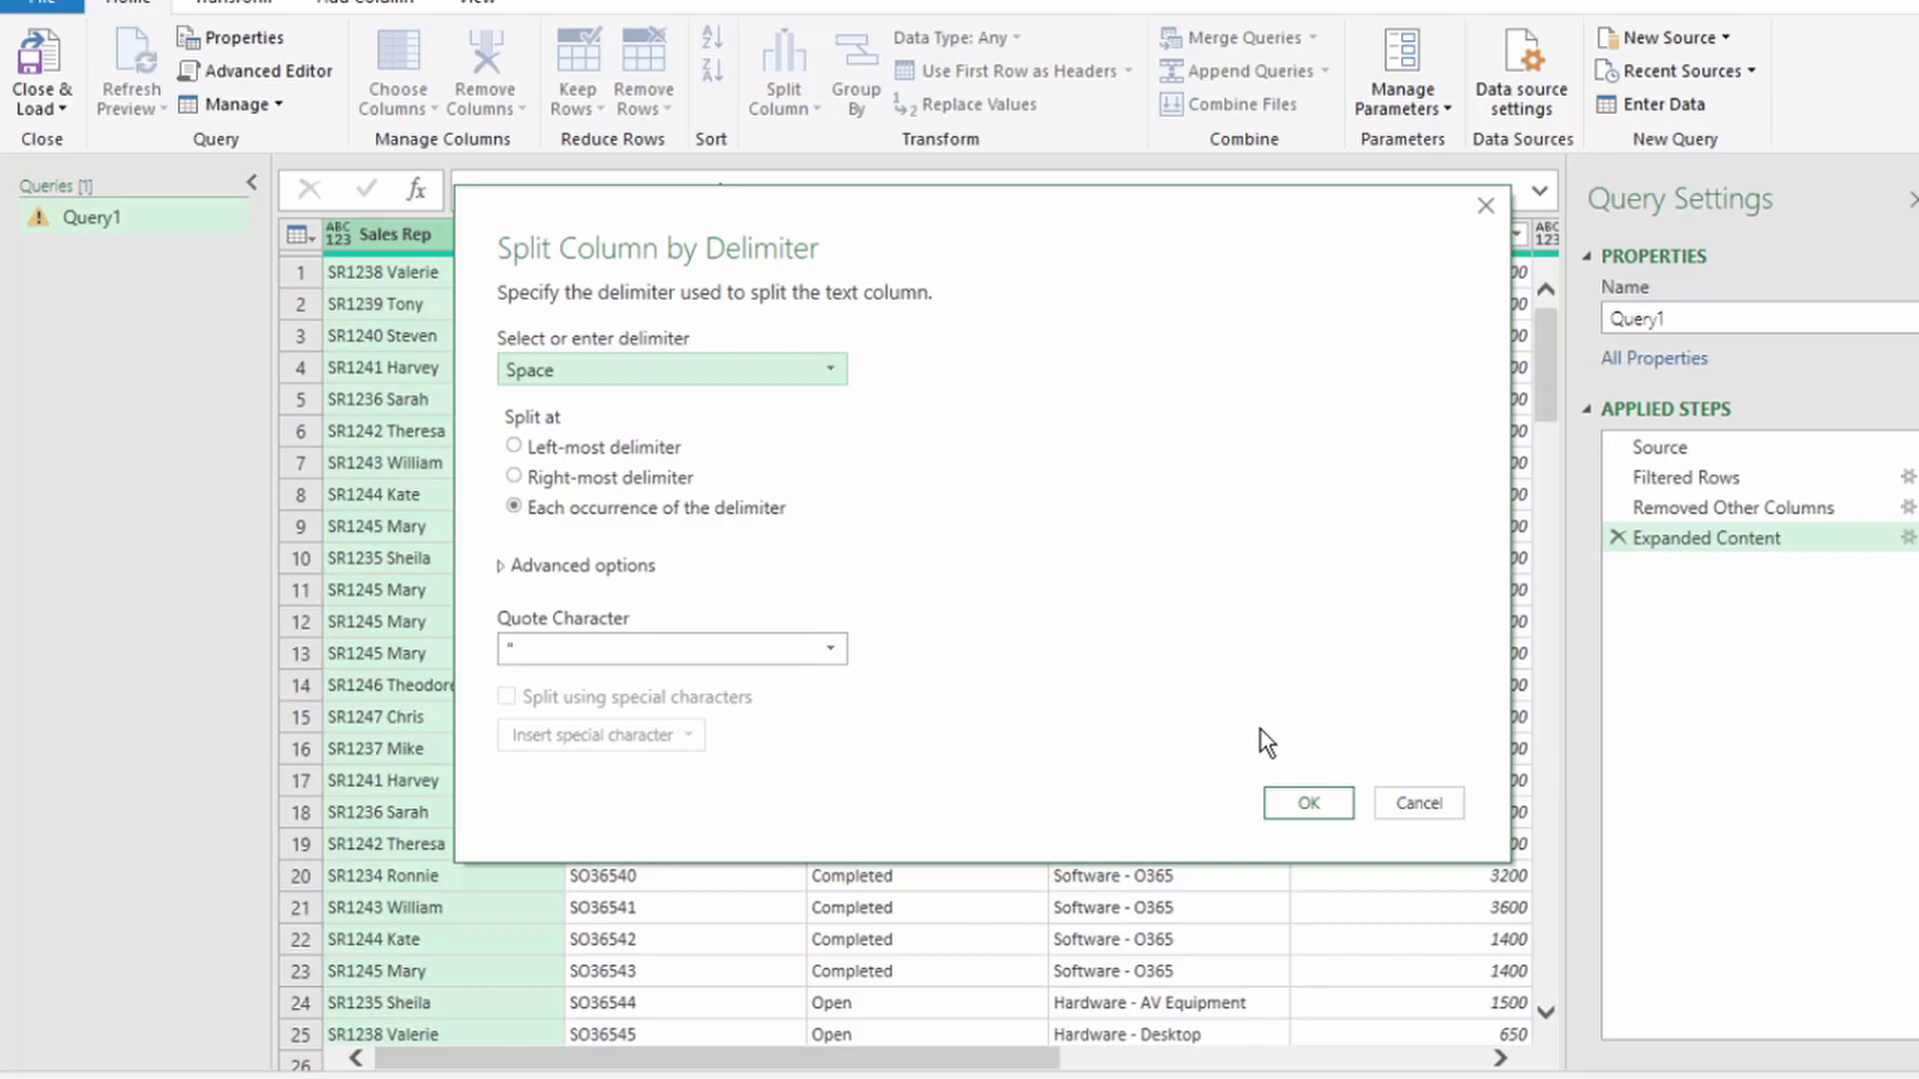
{"action": "left_click", "coordinate": [1308, 803]}
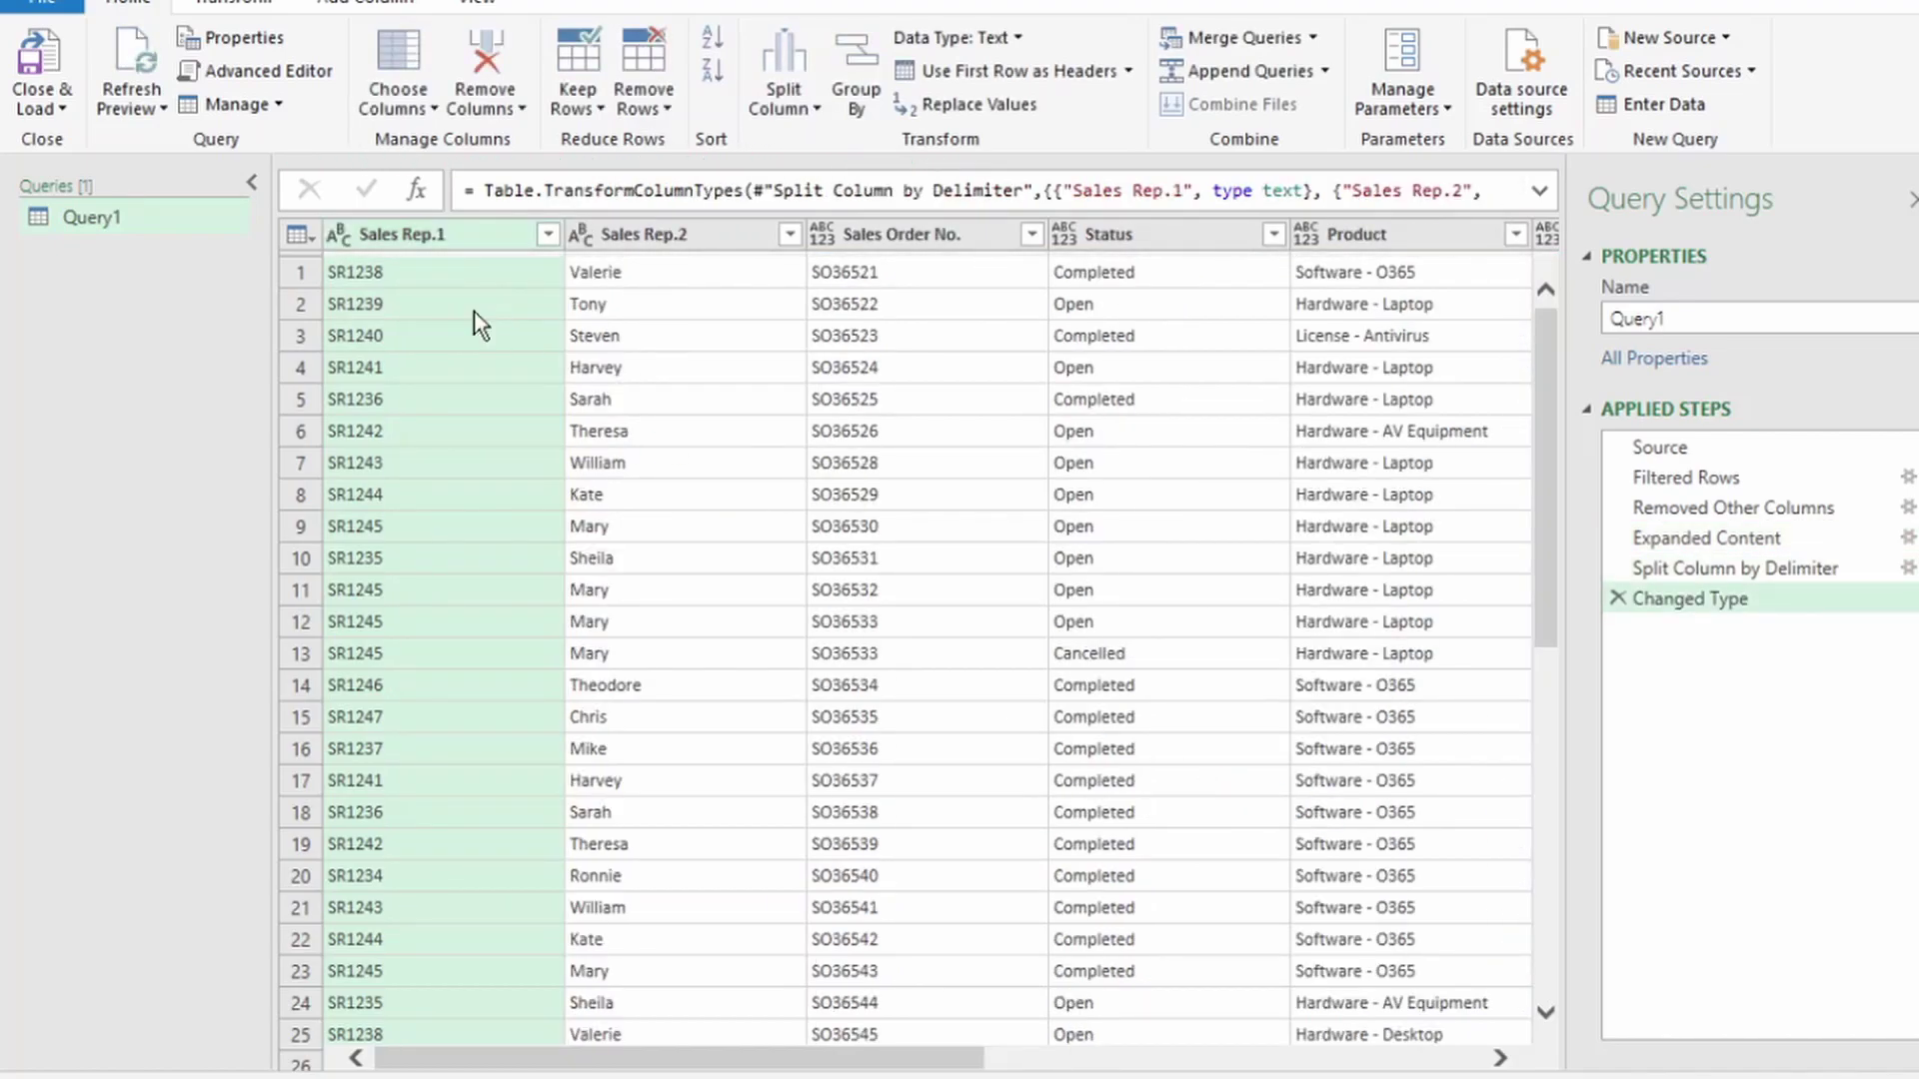
- Rename Sales Rep.2 to Sales Rep and remove the Sales Rep.1 ID column
{"action": "double_click", "coordinate": [697, 234]}
{"action": "key", "text": "BackSpace"}
{"action": "key", "text": "BackSpace"}
{"action": "left_click", "coordinate": [400, 244]}
{"action": "left_click", "coordinate": [400, 241]}
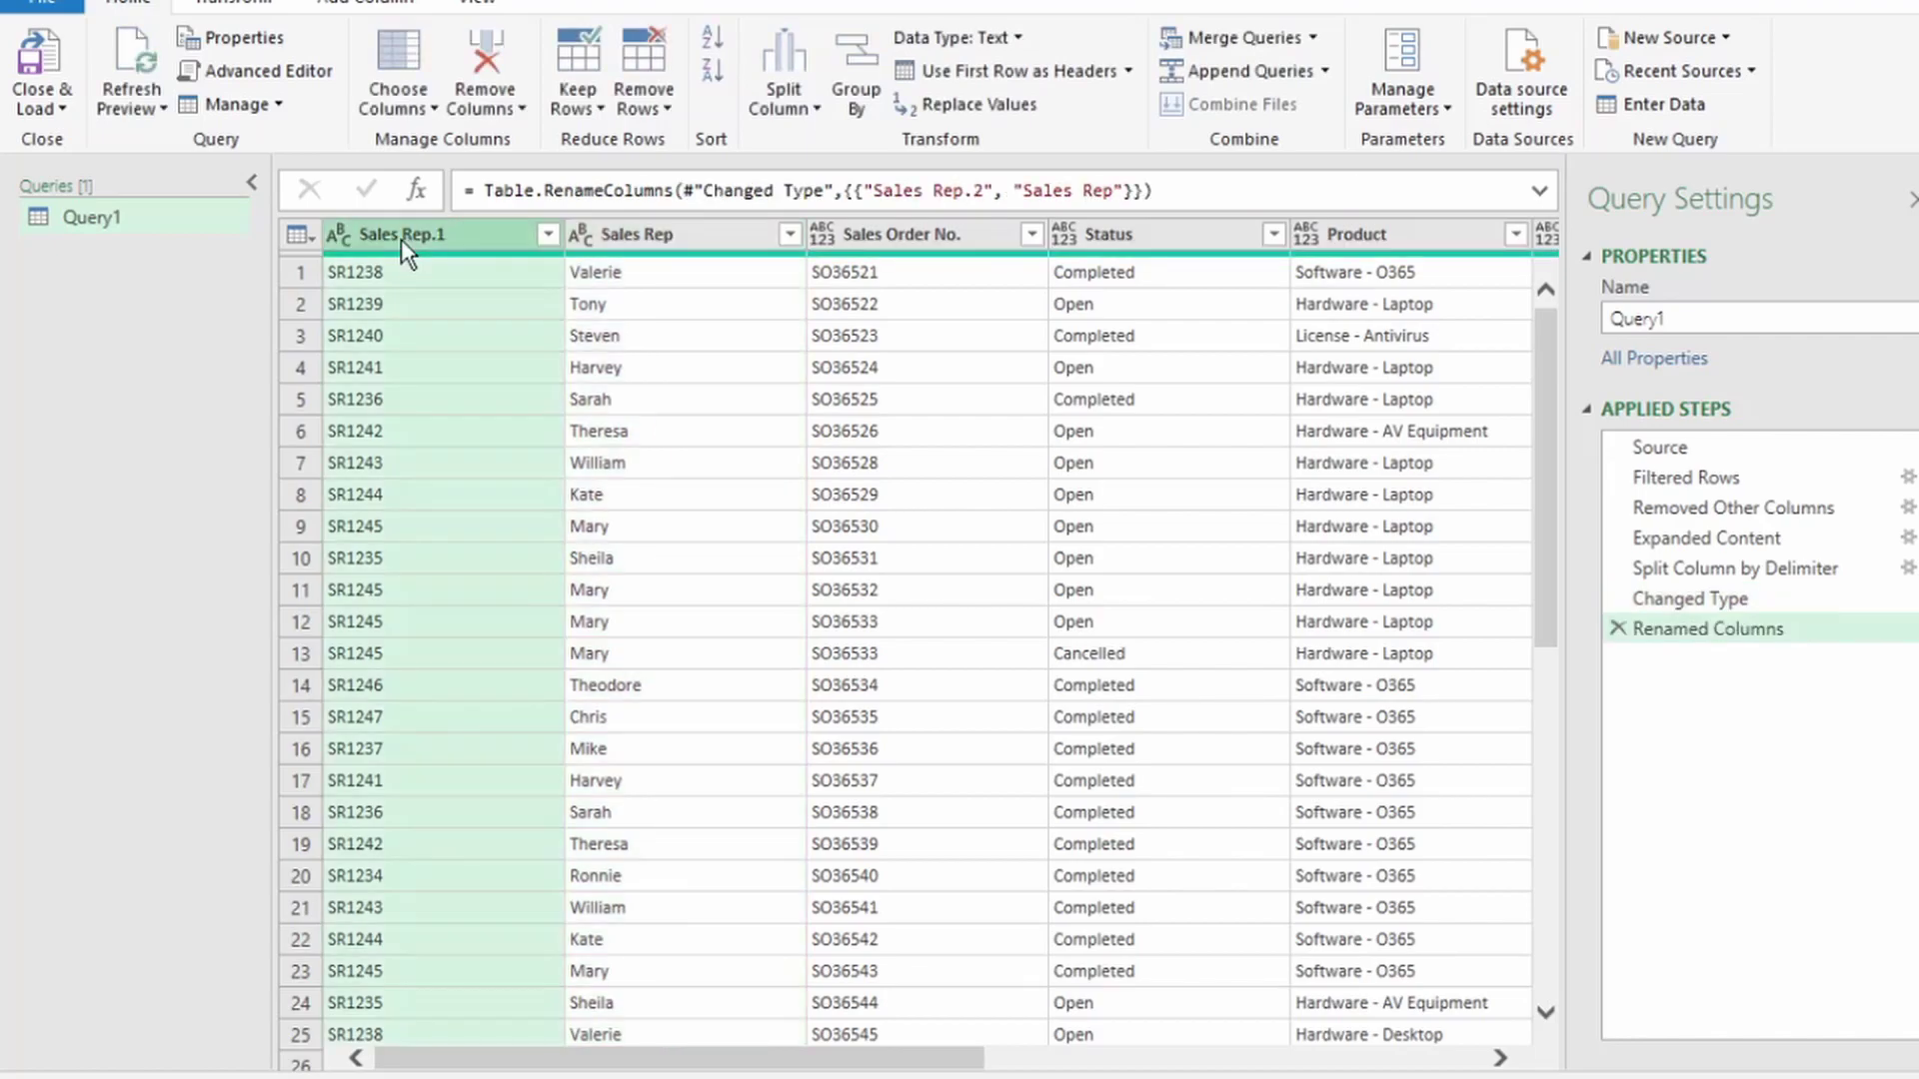
{"action": "right_click", "coordinate": [400, 237]}
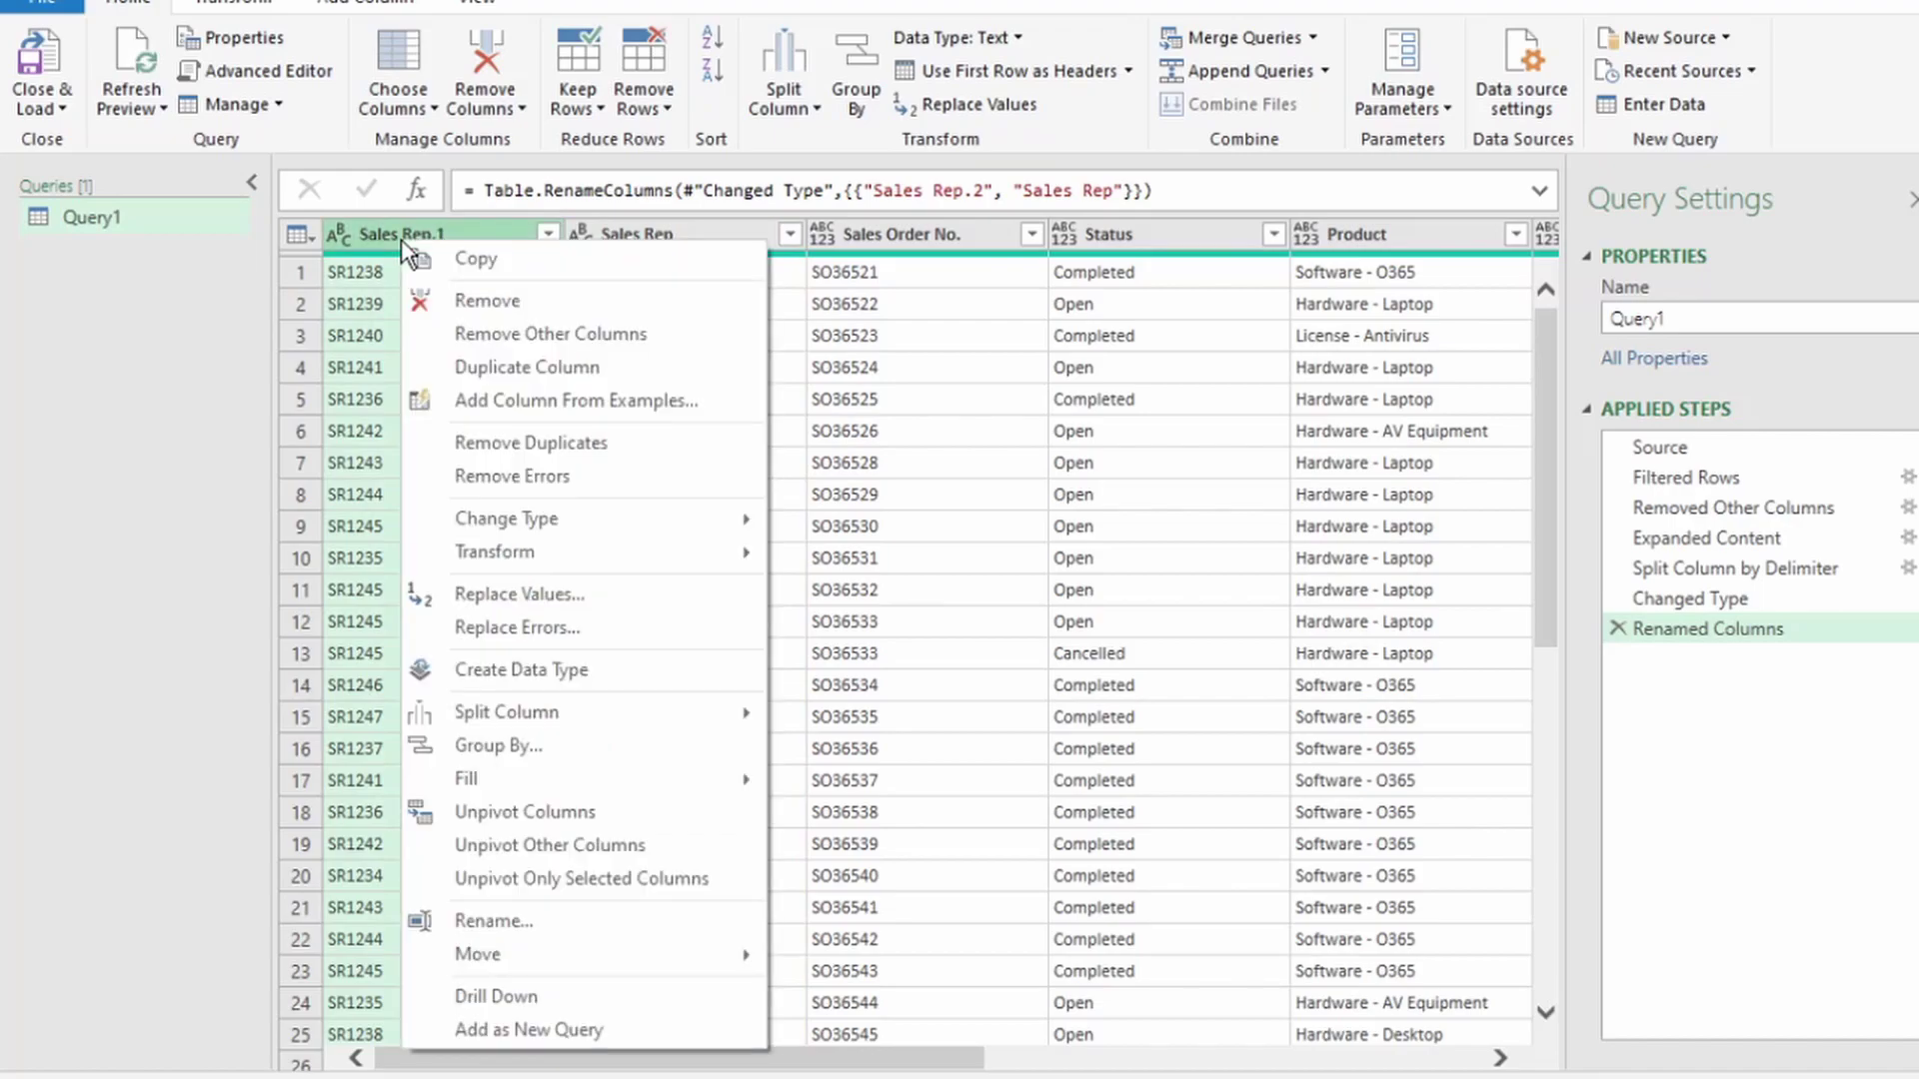
{"action": "left_click", "coordinate": [471, 302]}
{"action": "scroll", "coordinate": [1360, 280], "scroll_direction": "right", "scroll_amount": 5}
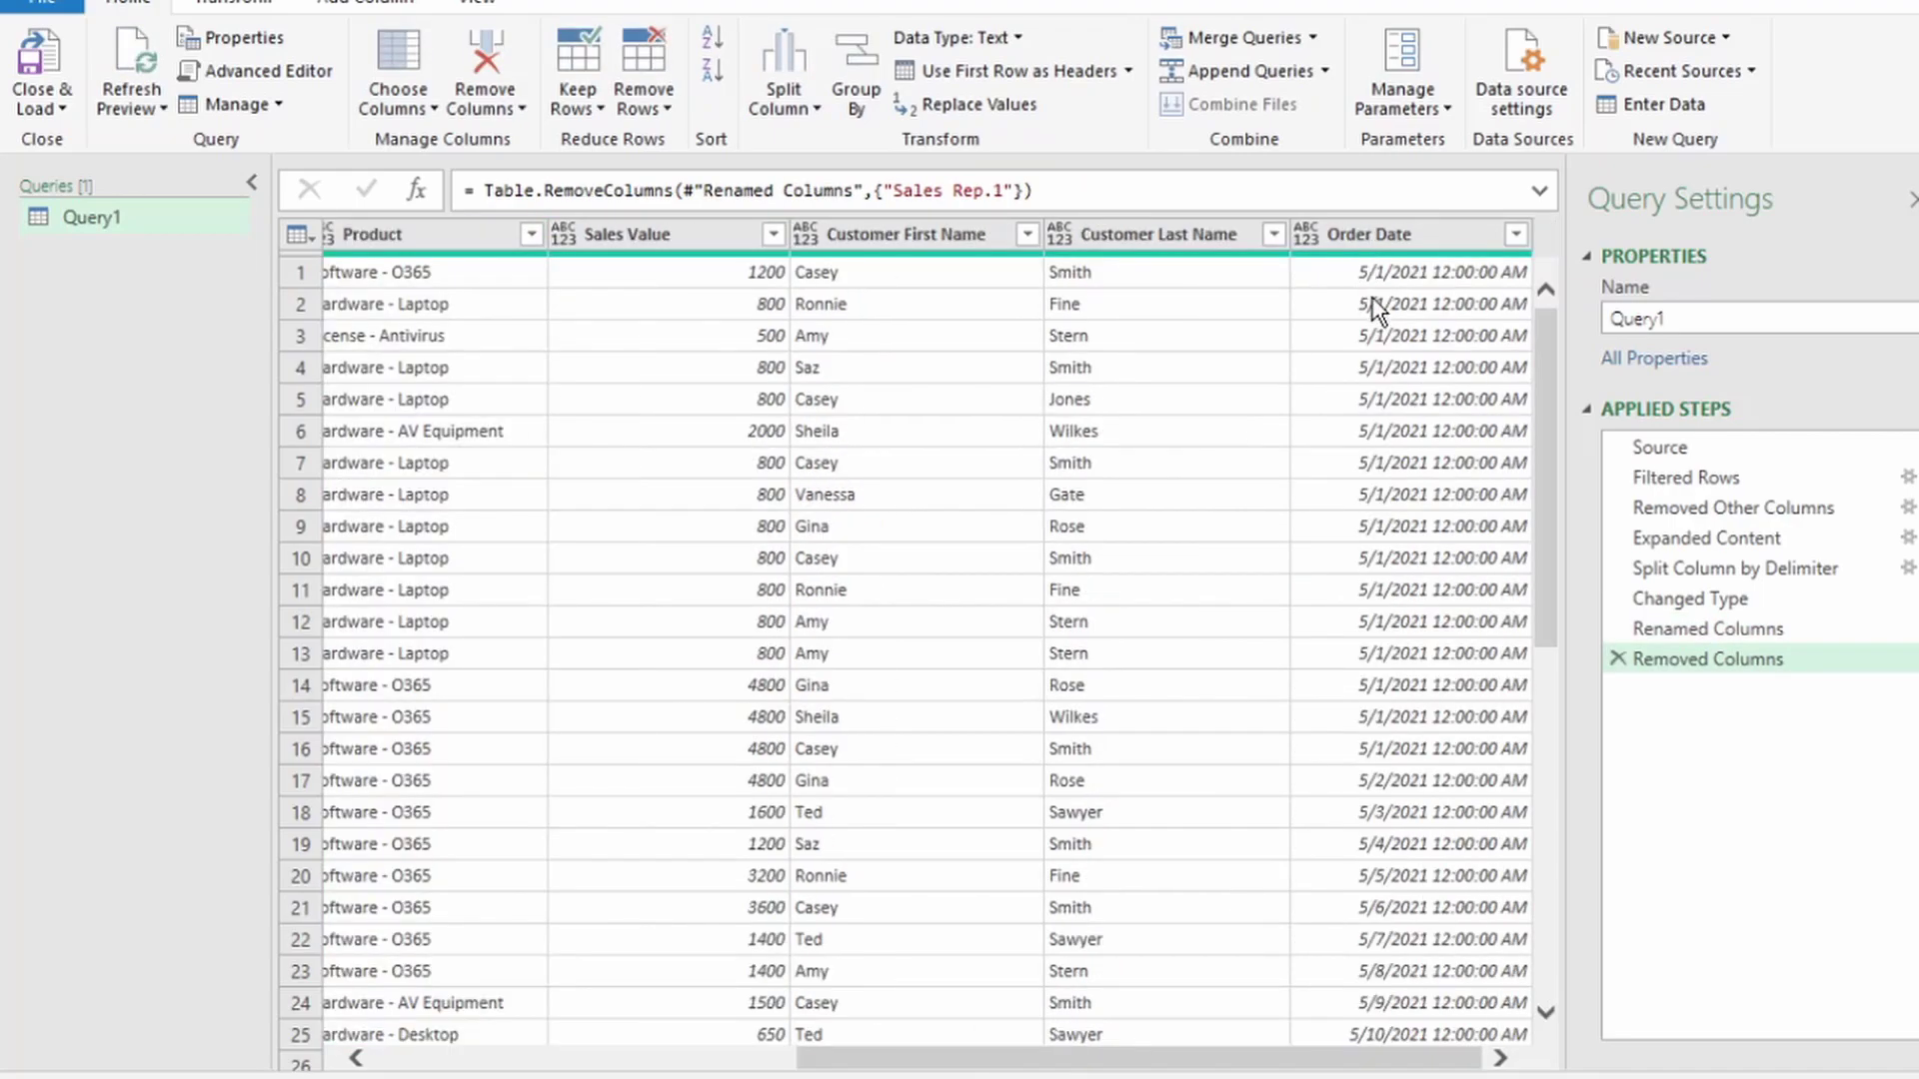
- Change the Order Date column's data type to Date
{"action": "left_click", "coordinate": [1307, 238]}
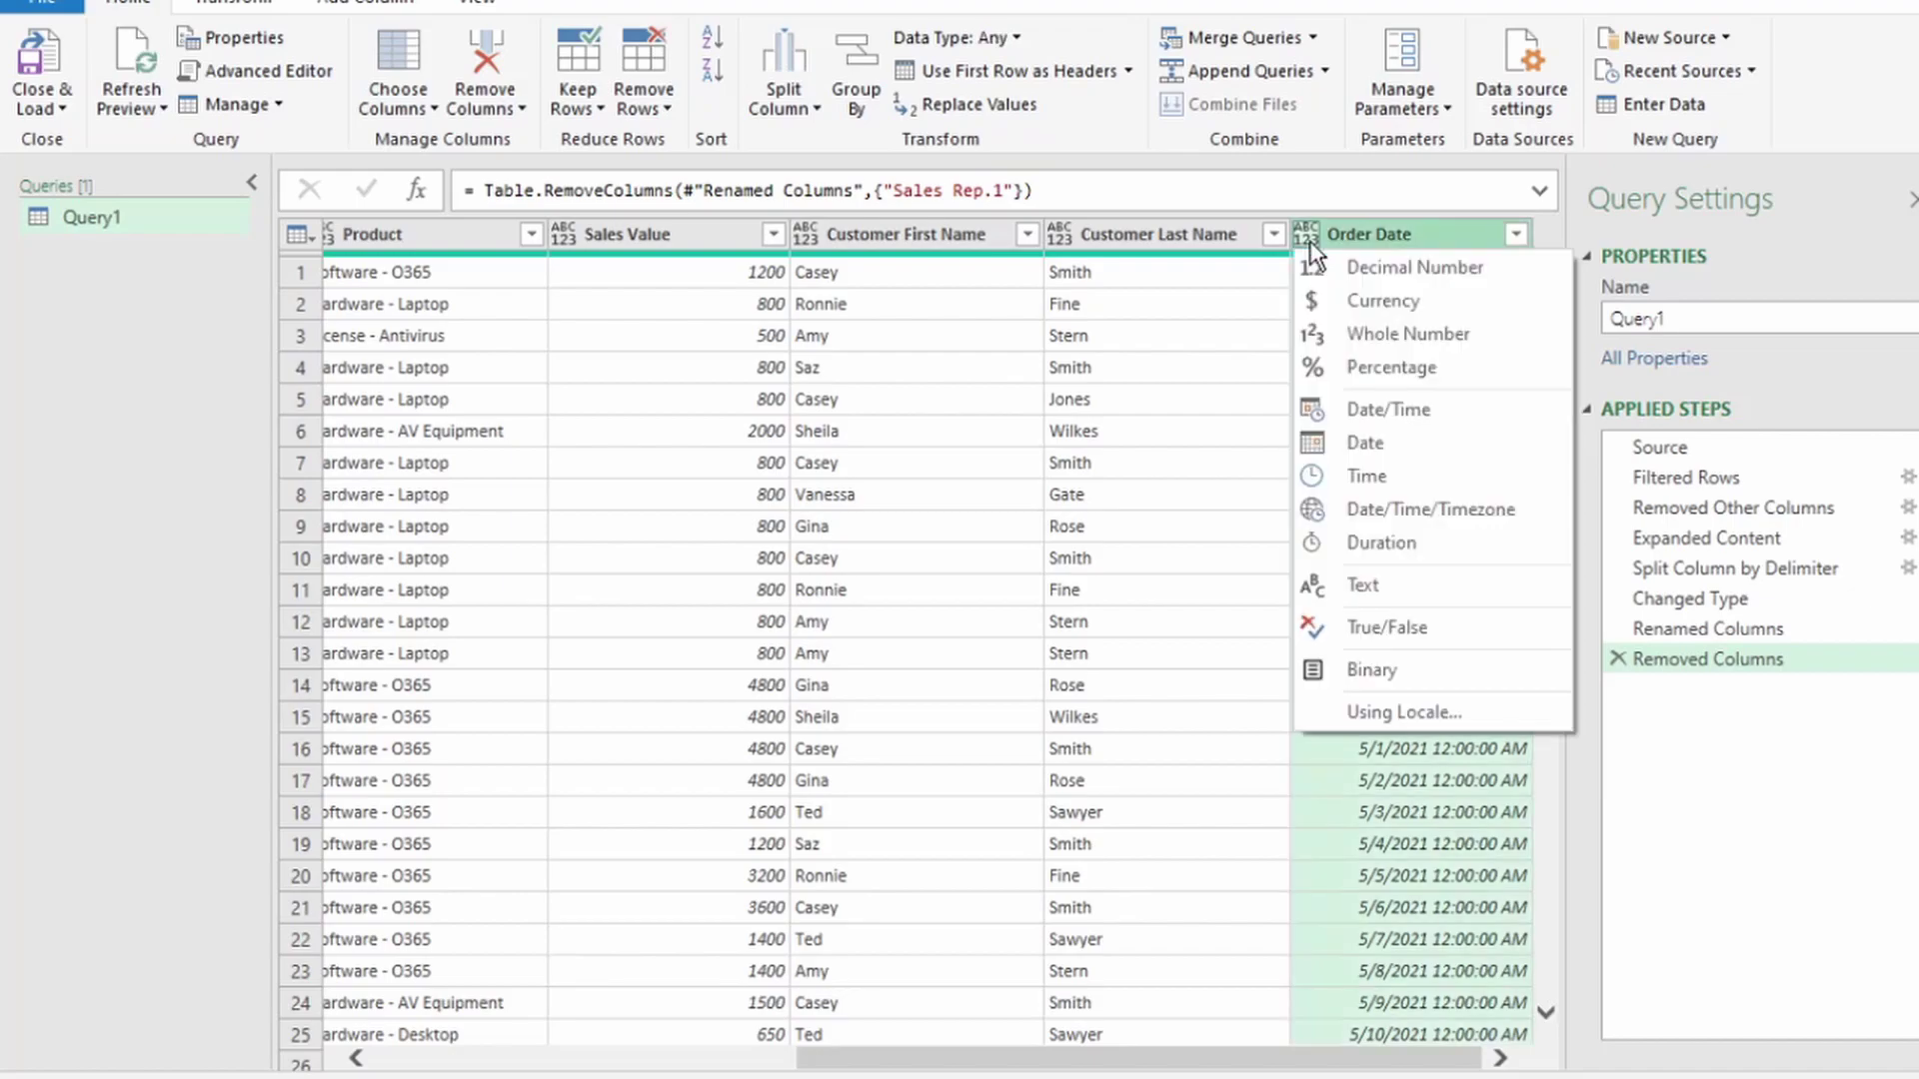
{"action": "left_click", "coordinate": [1377, 442]}
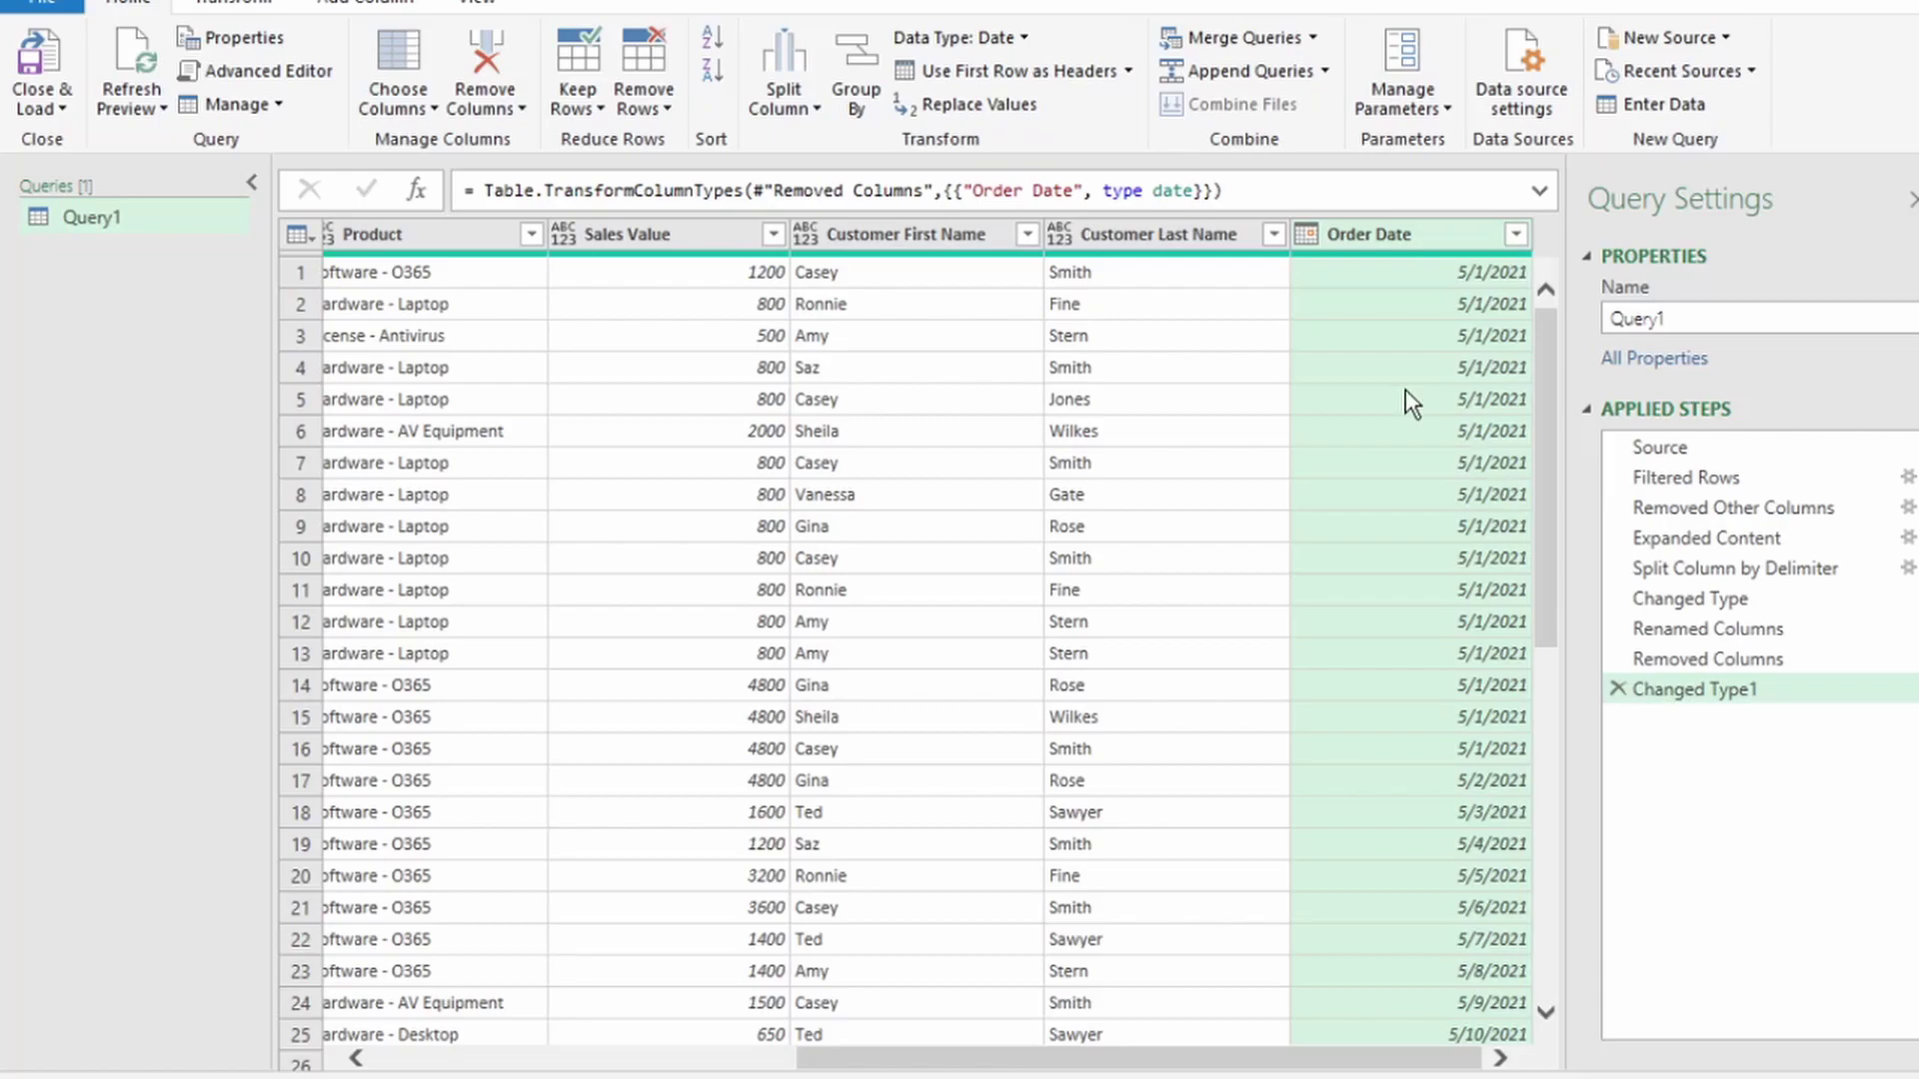
- Add a Month Name column from Order Date and apply a Month Name filter keeping all months
{"action": "left_click", "coordinate": [352, 14]}
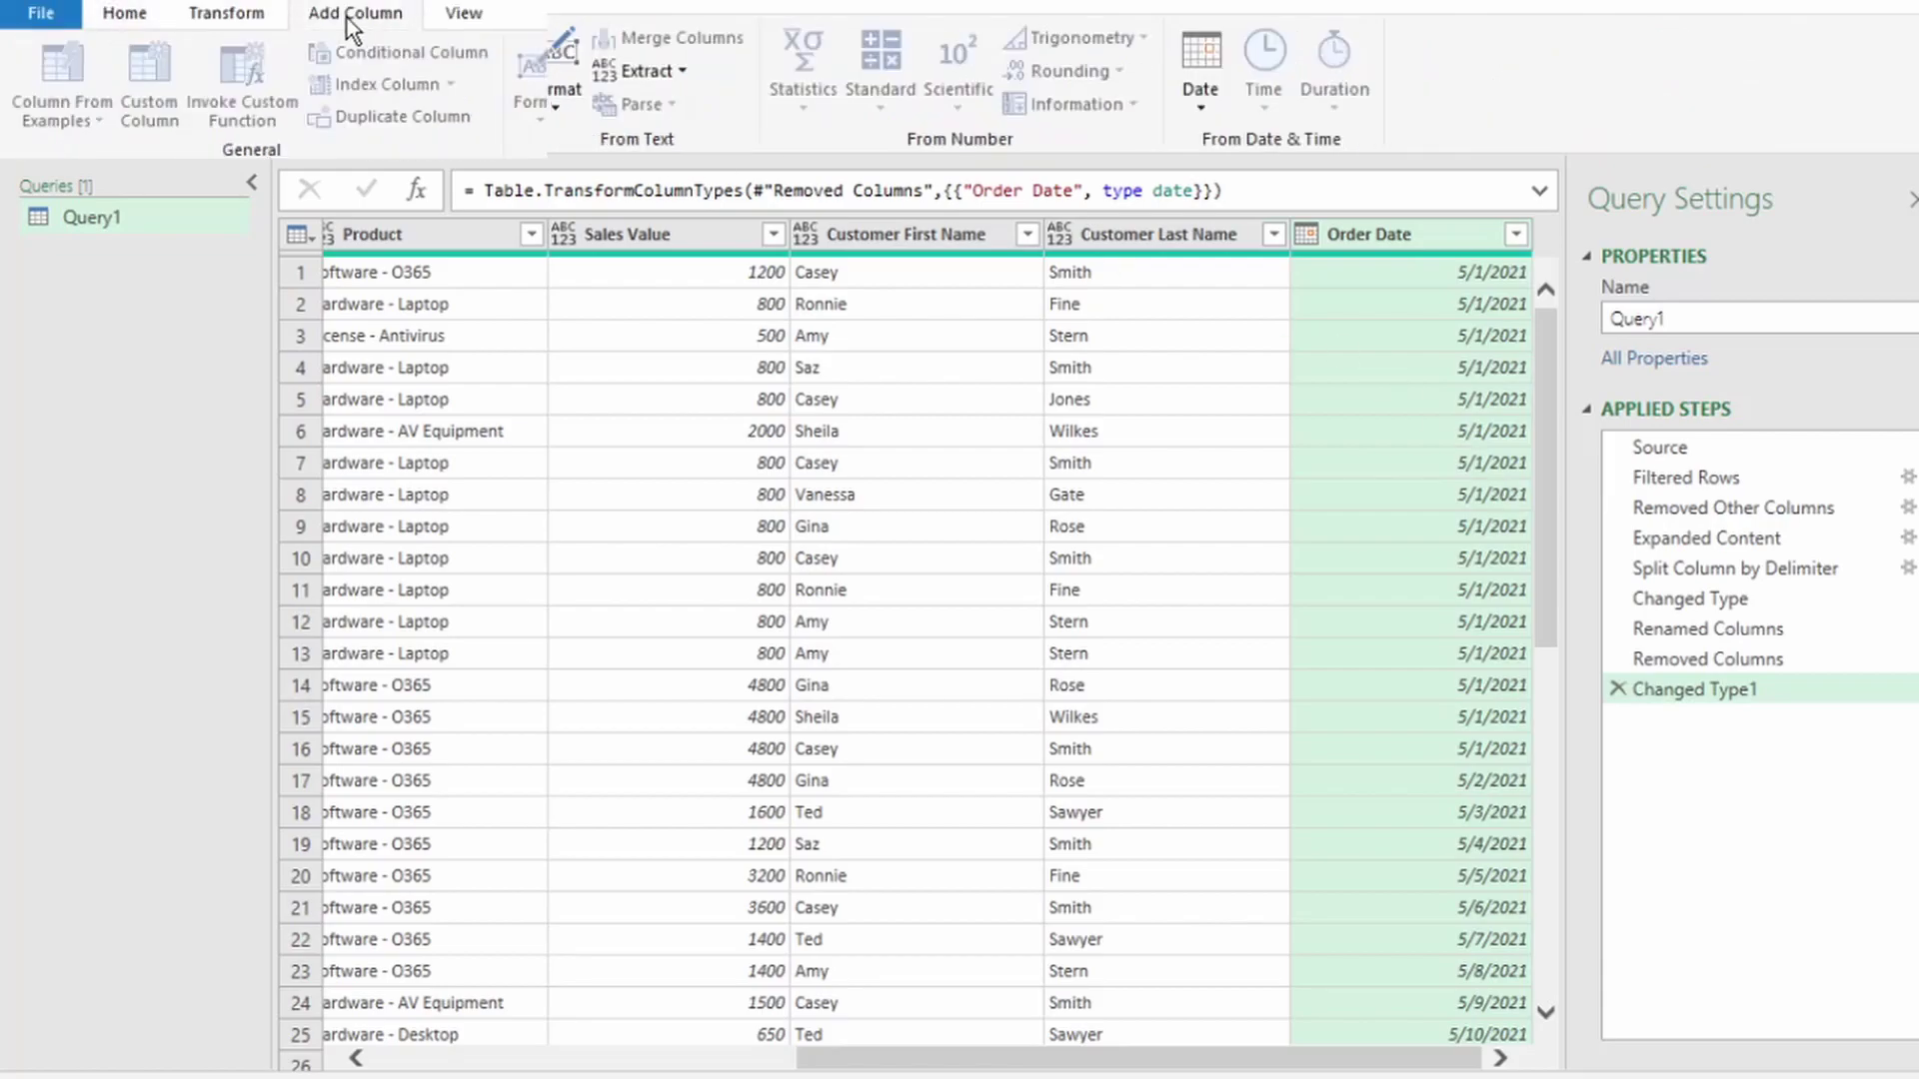
{"action": "left_click", "coordinate": [1201, 82]}
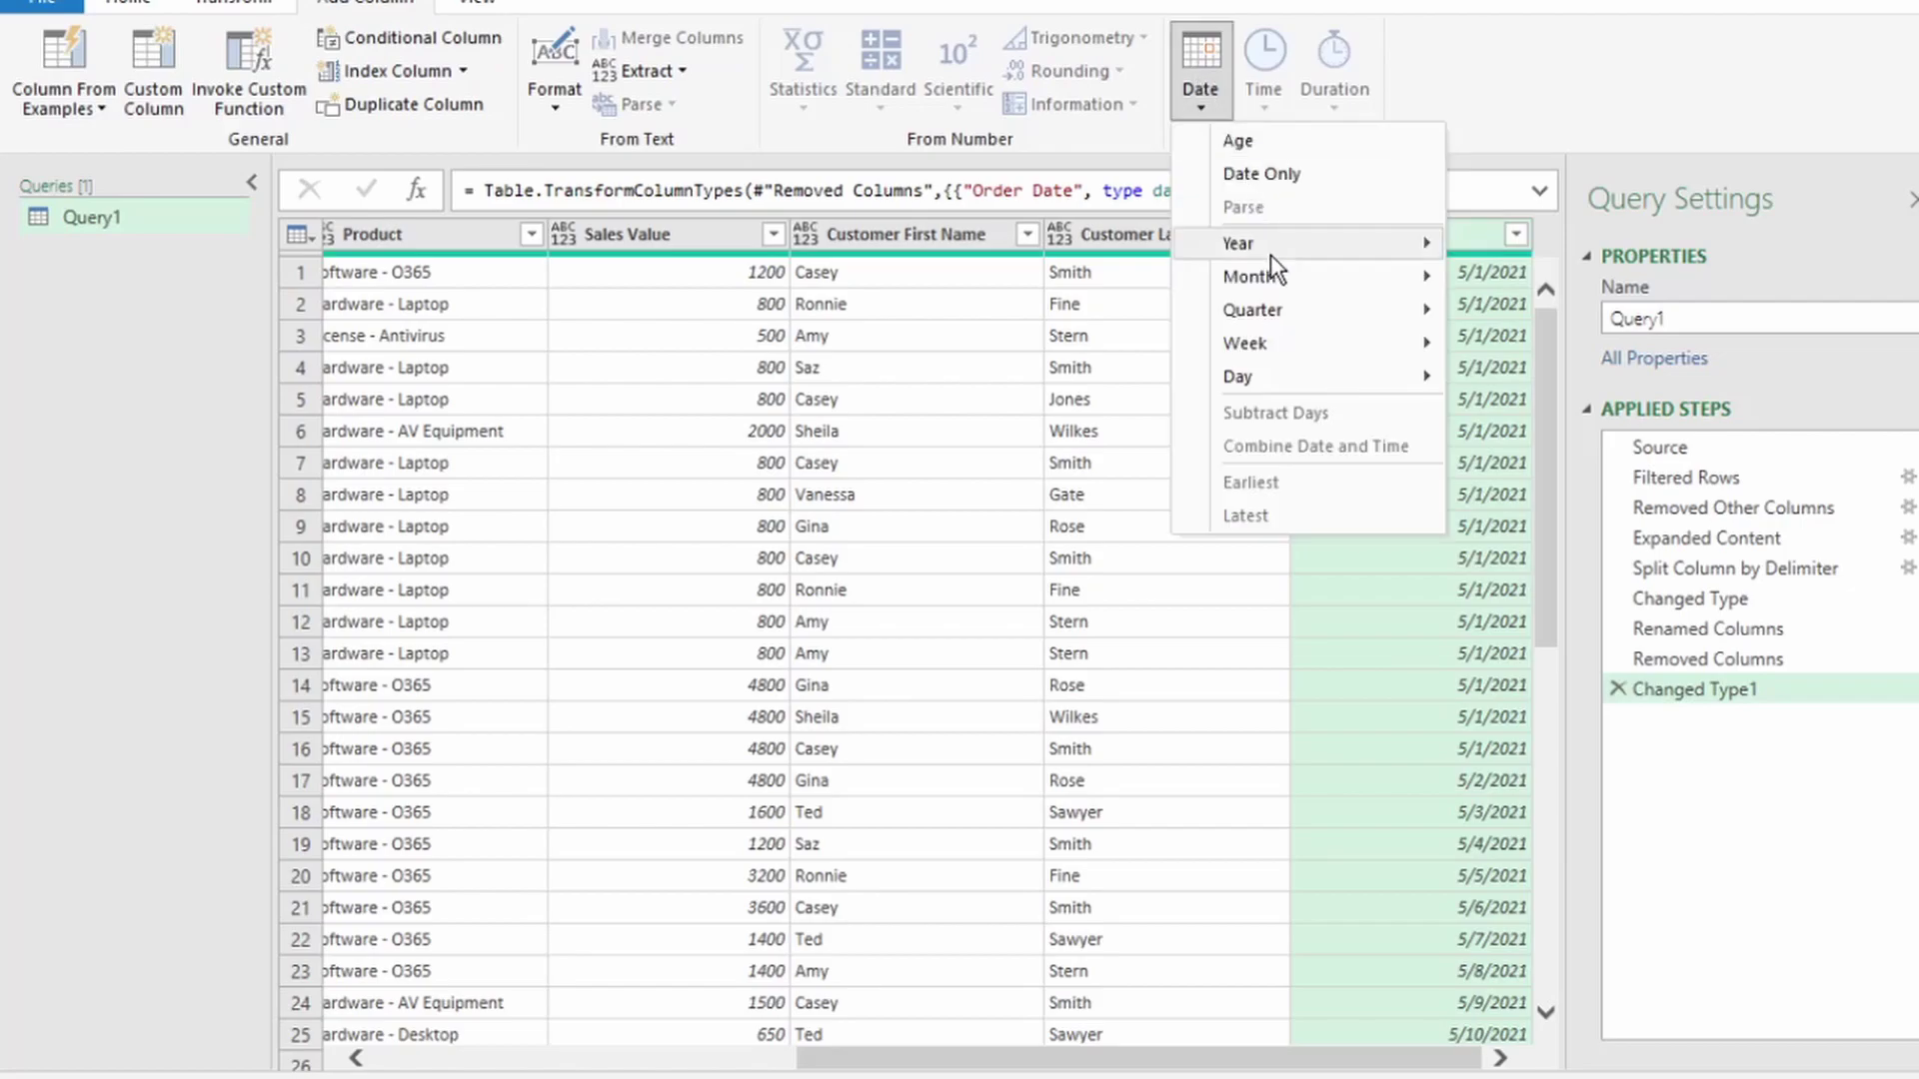
{"action": "mouse_move", "coordinate": [1282, 283]}
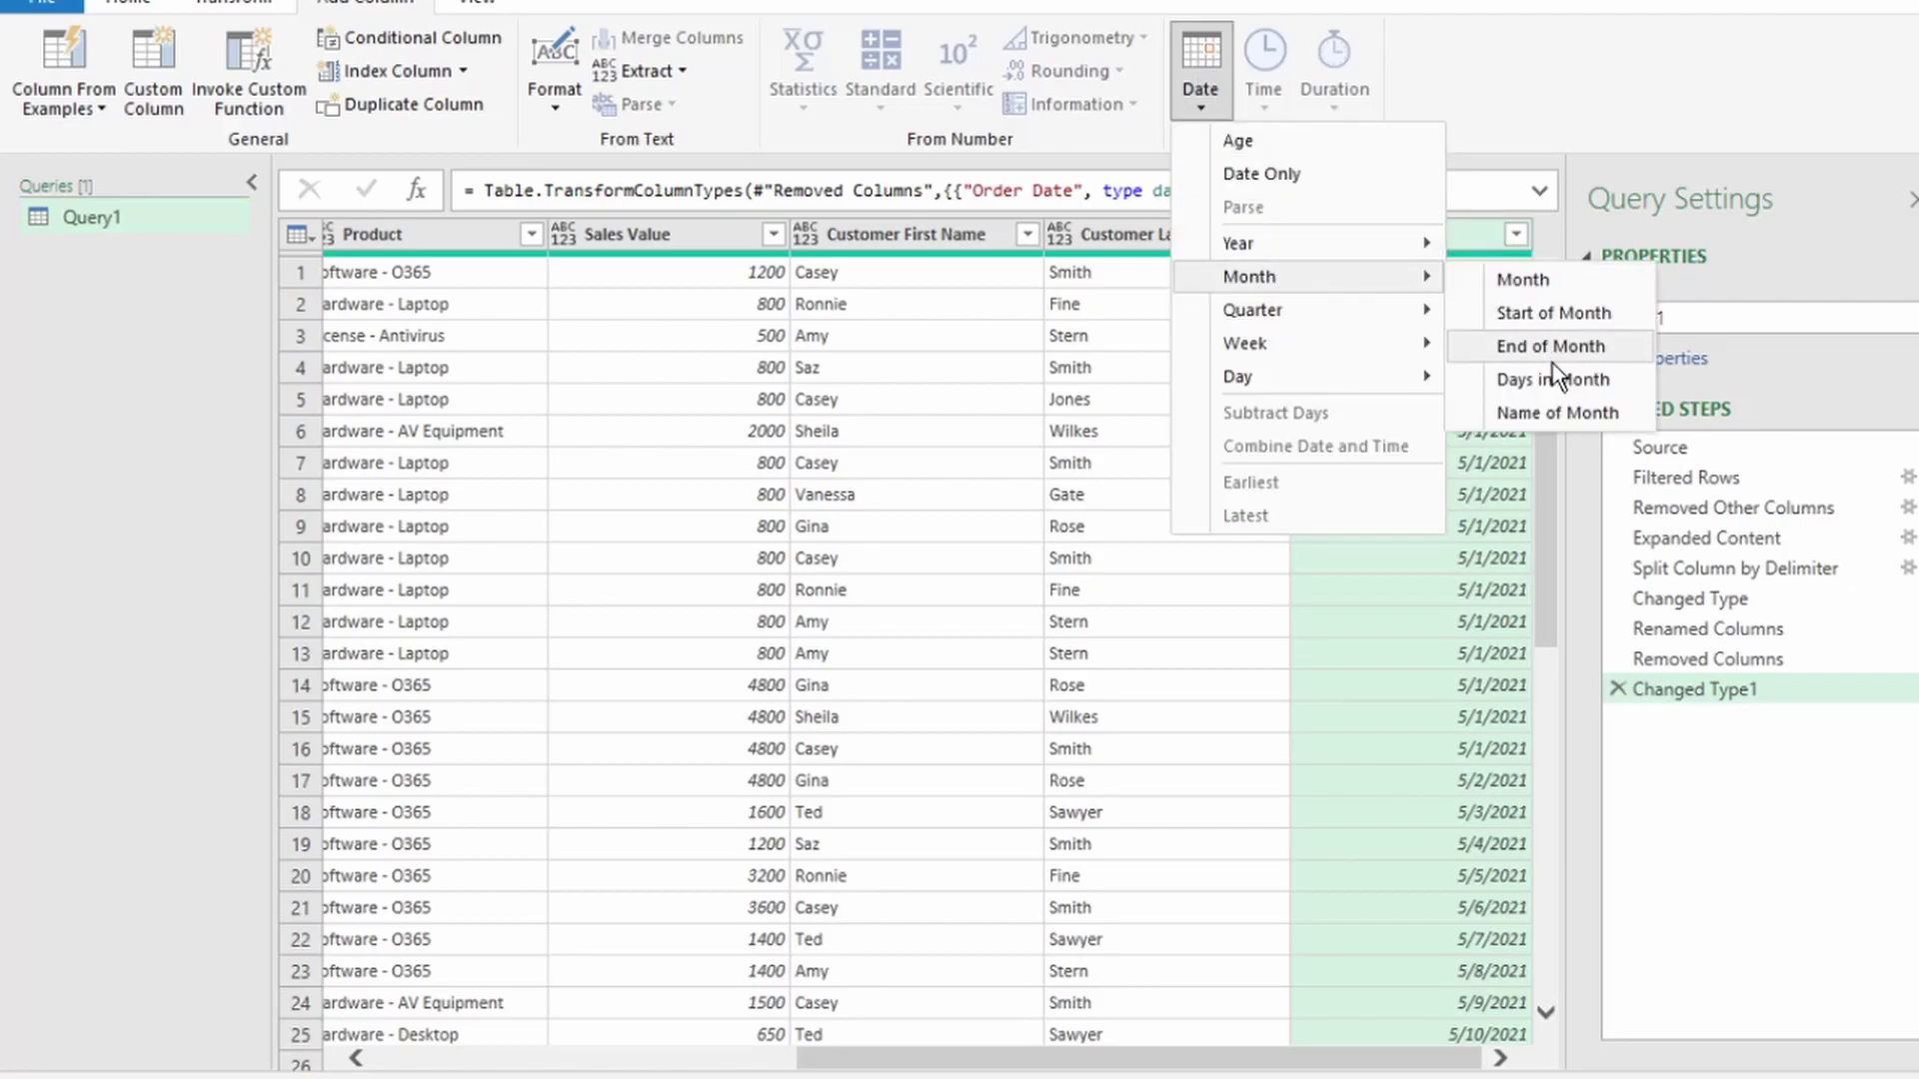
{"action": "left_click", "coordinate": [1561, 413]}
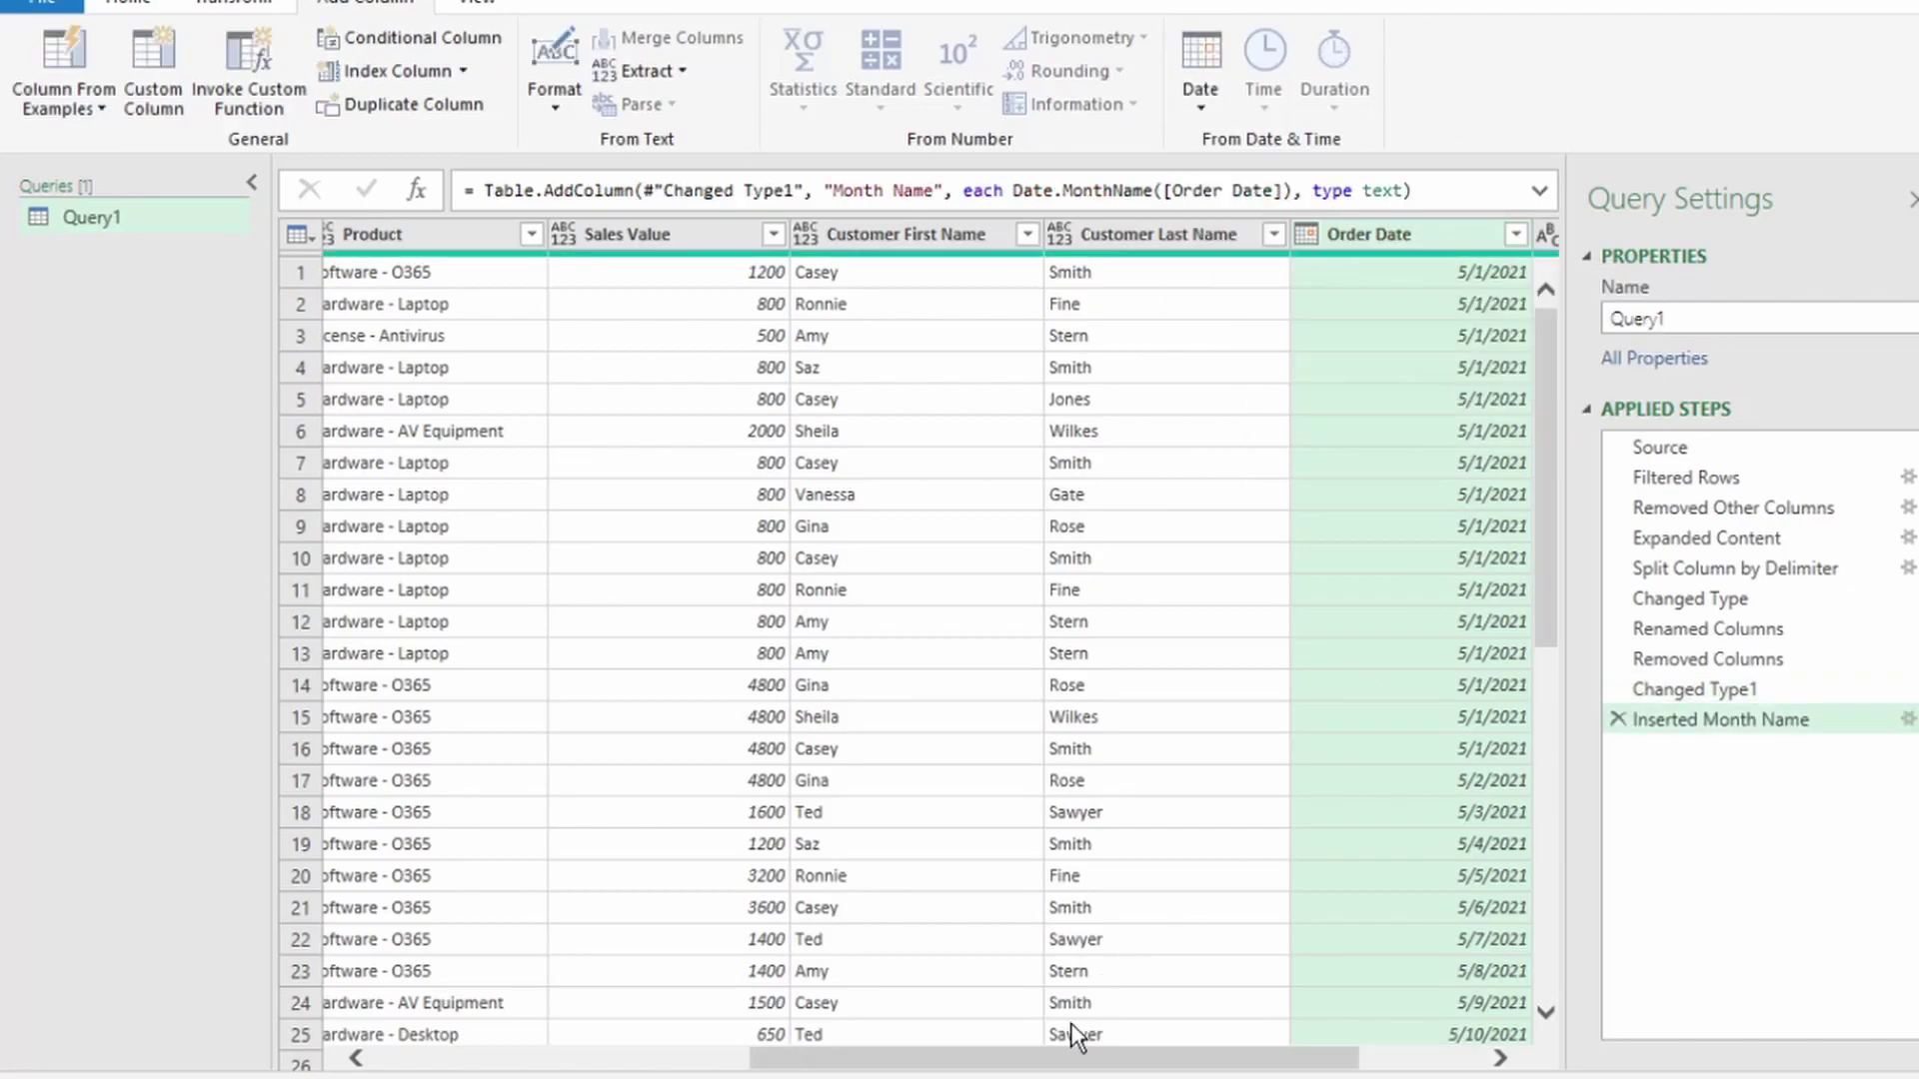
{"action": "left_click_drag", "start_coordinate": [1080, 1058], "coordinate": [1362, 1059]}
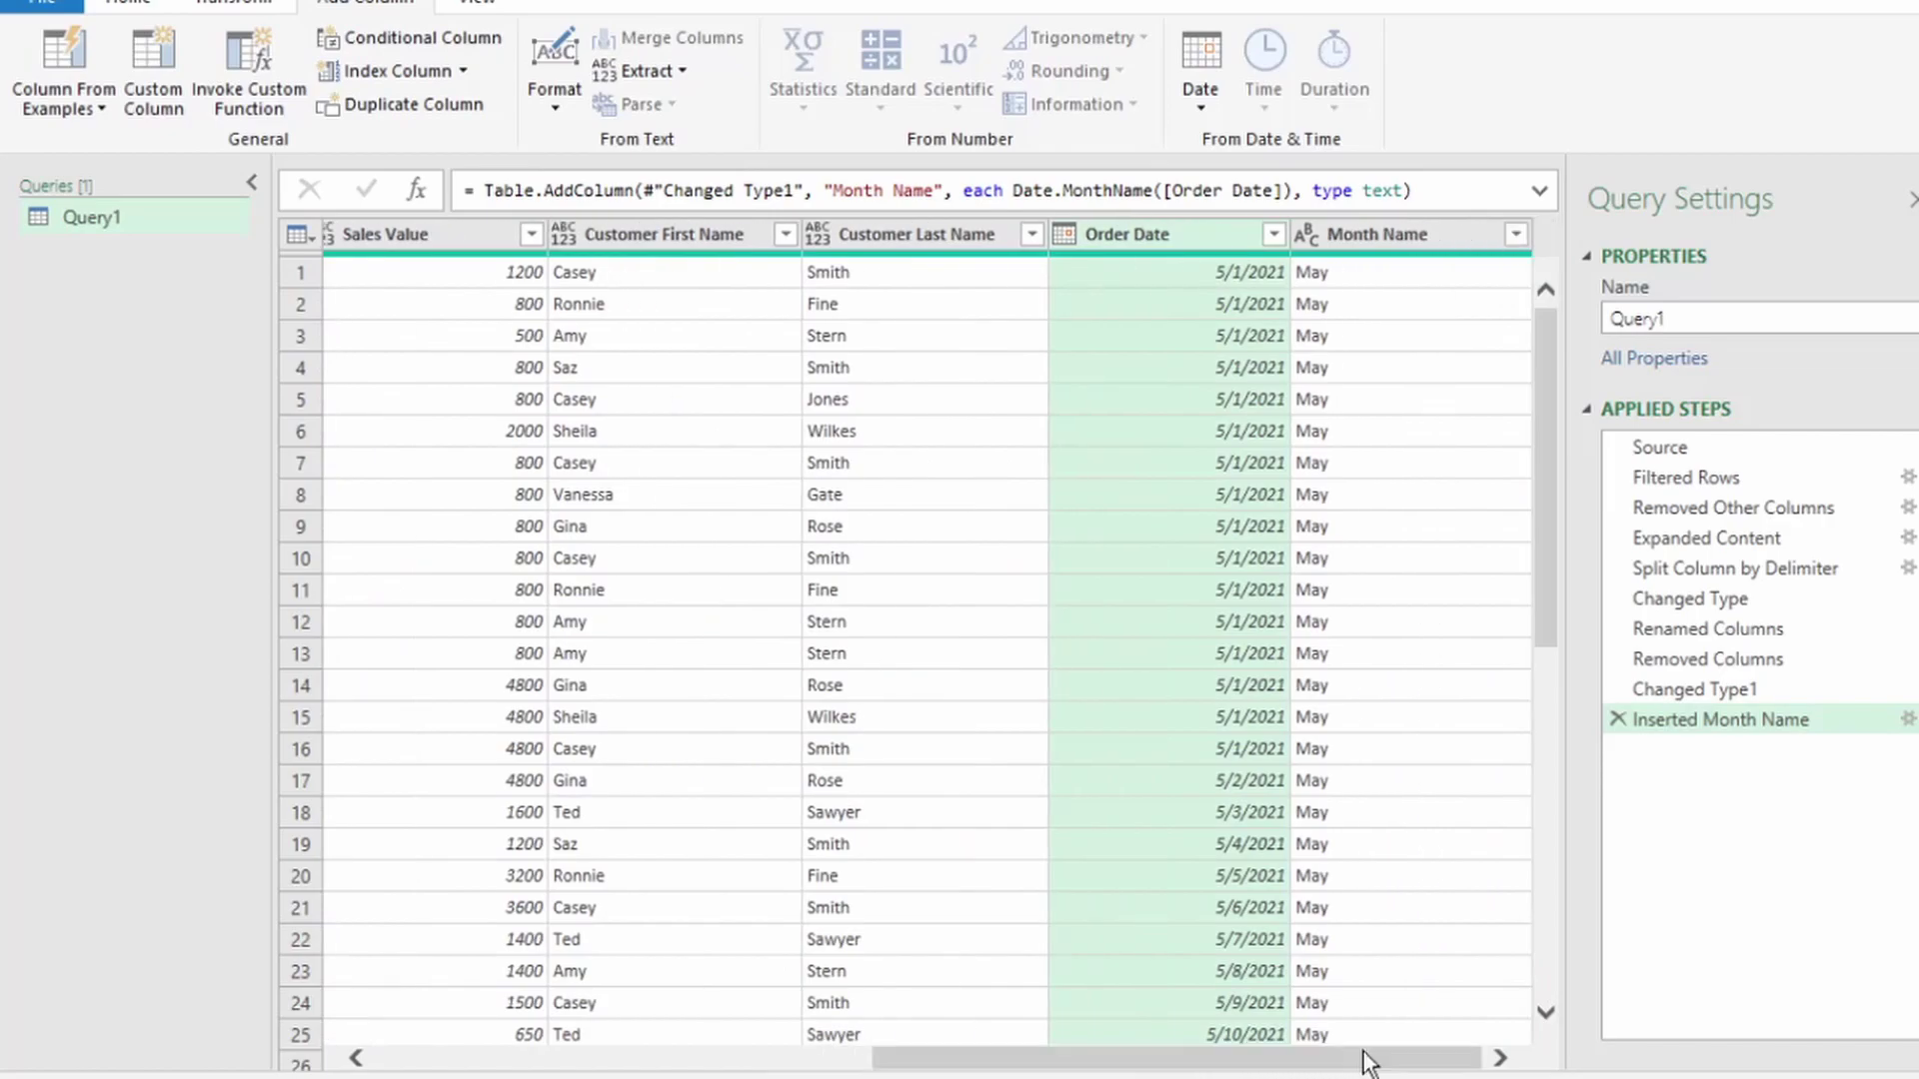
{"action": "left_click", "coordinate": [1517, 234]}
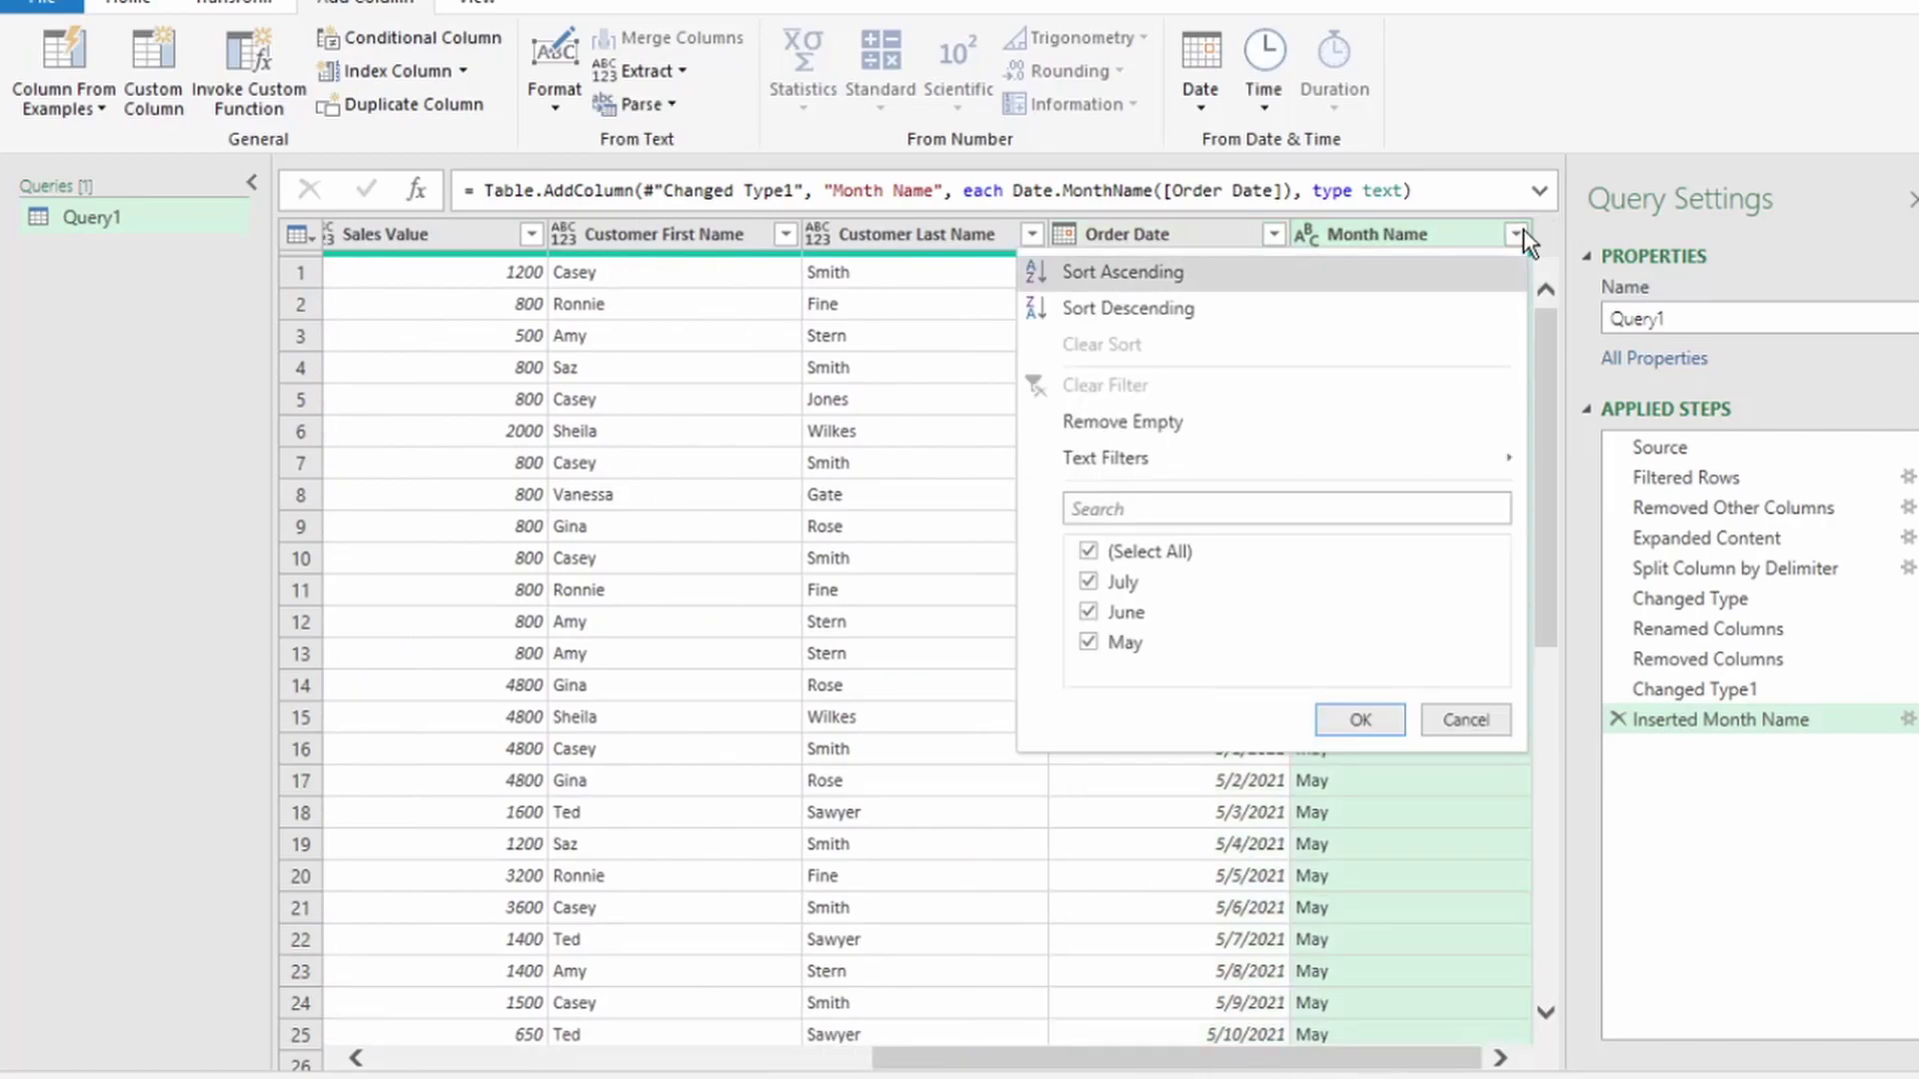
{"action": "left_click", "coordinate": [1339, 718]}
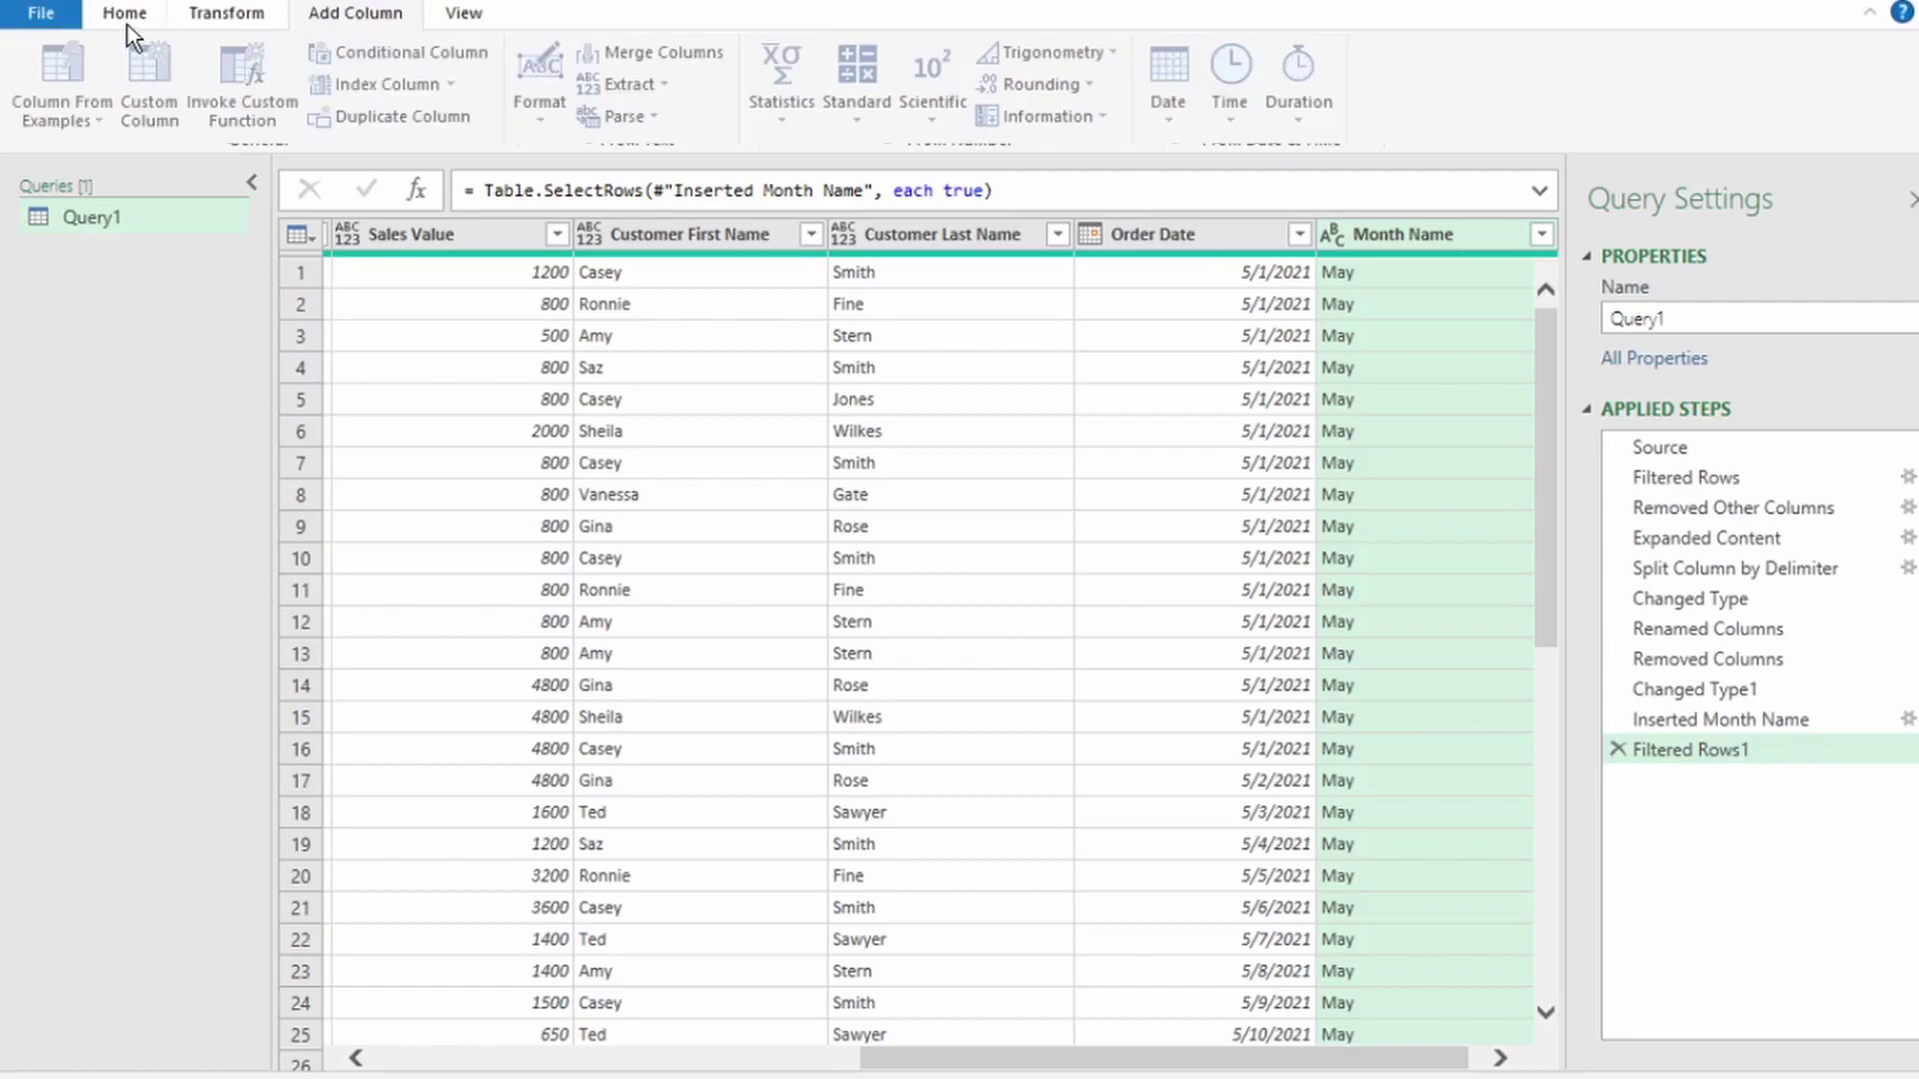
- Close & Load the query as a PivotTable Report on a new worksheet
{"action": "left_click", "coordinate": [128, 18]}
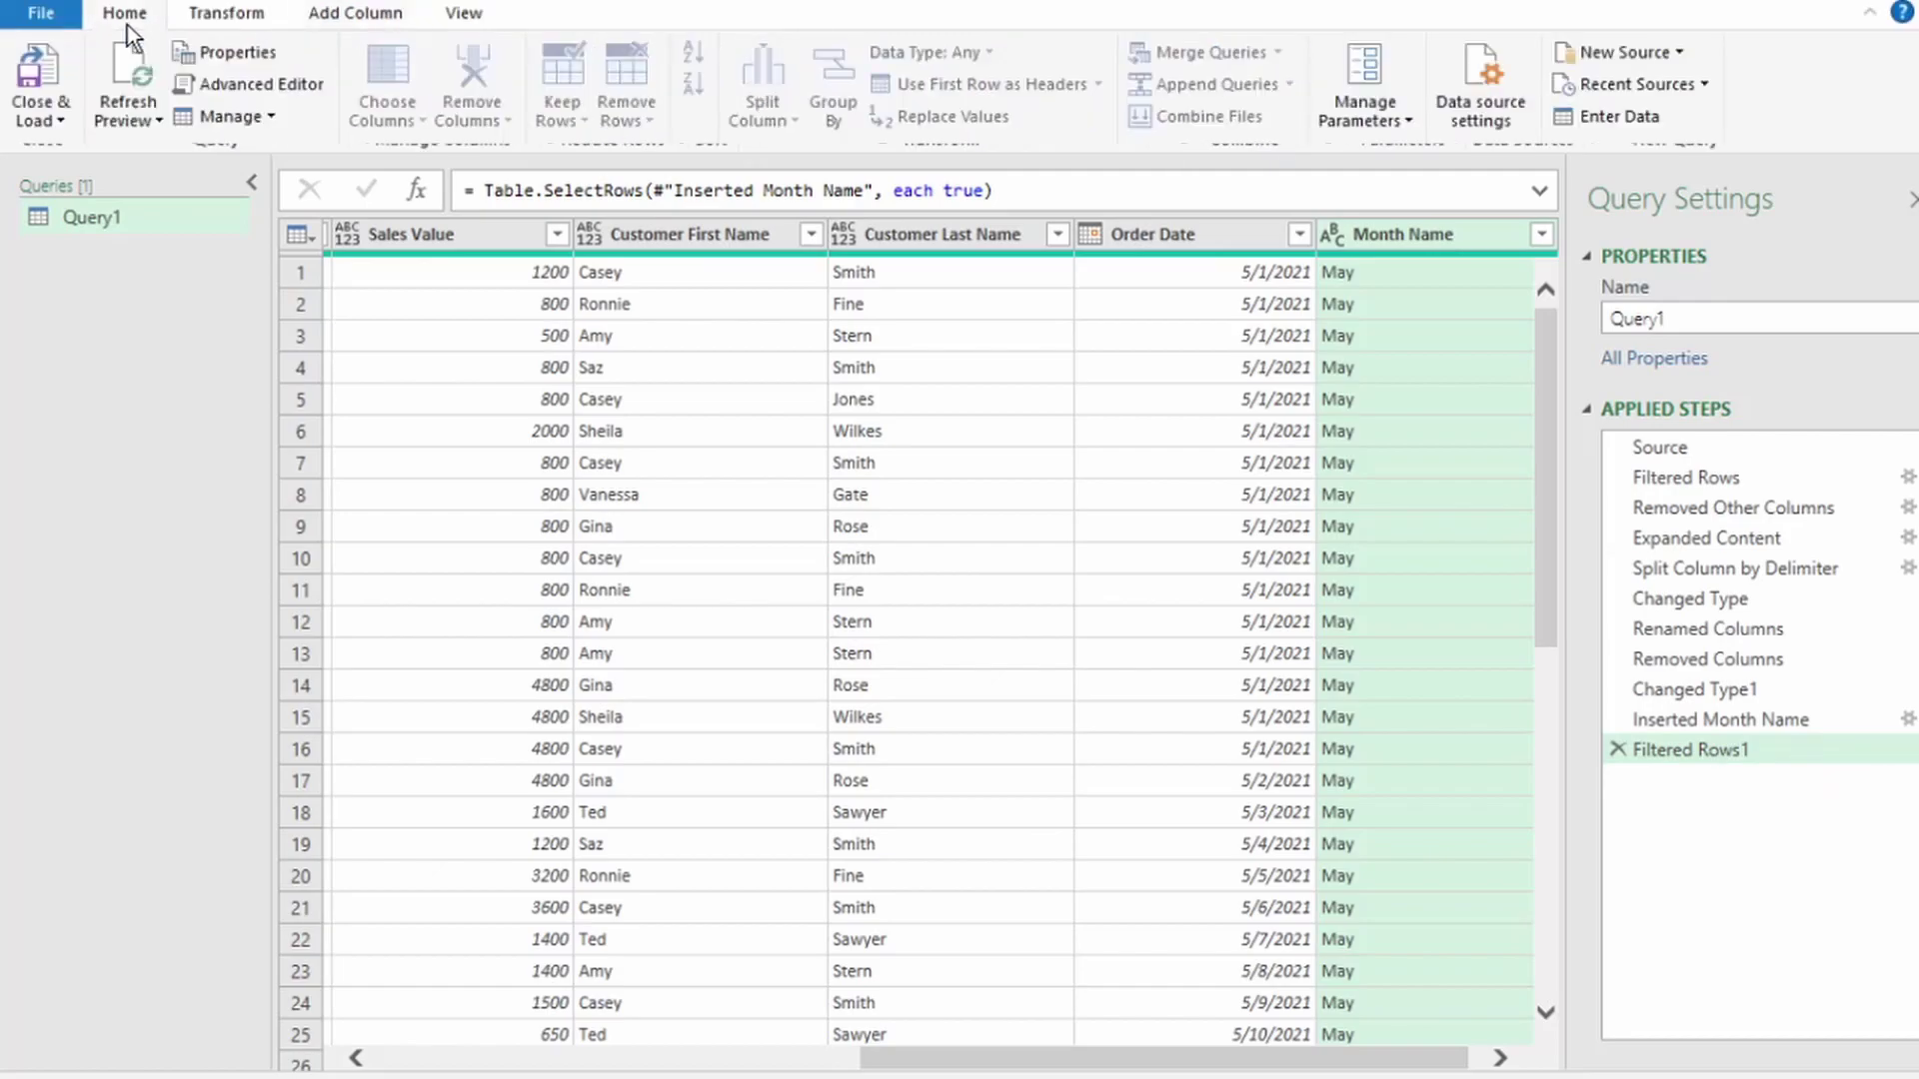
{"action": "left_click", "coordinate": [56, 98]}
{"action": "left_click", "coordinate": [106, 171]}
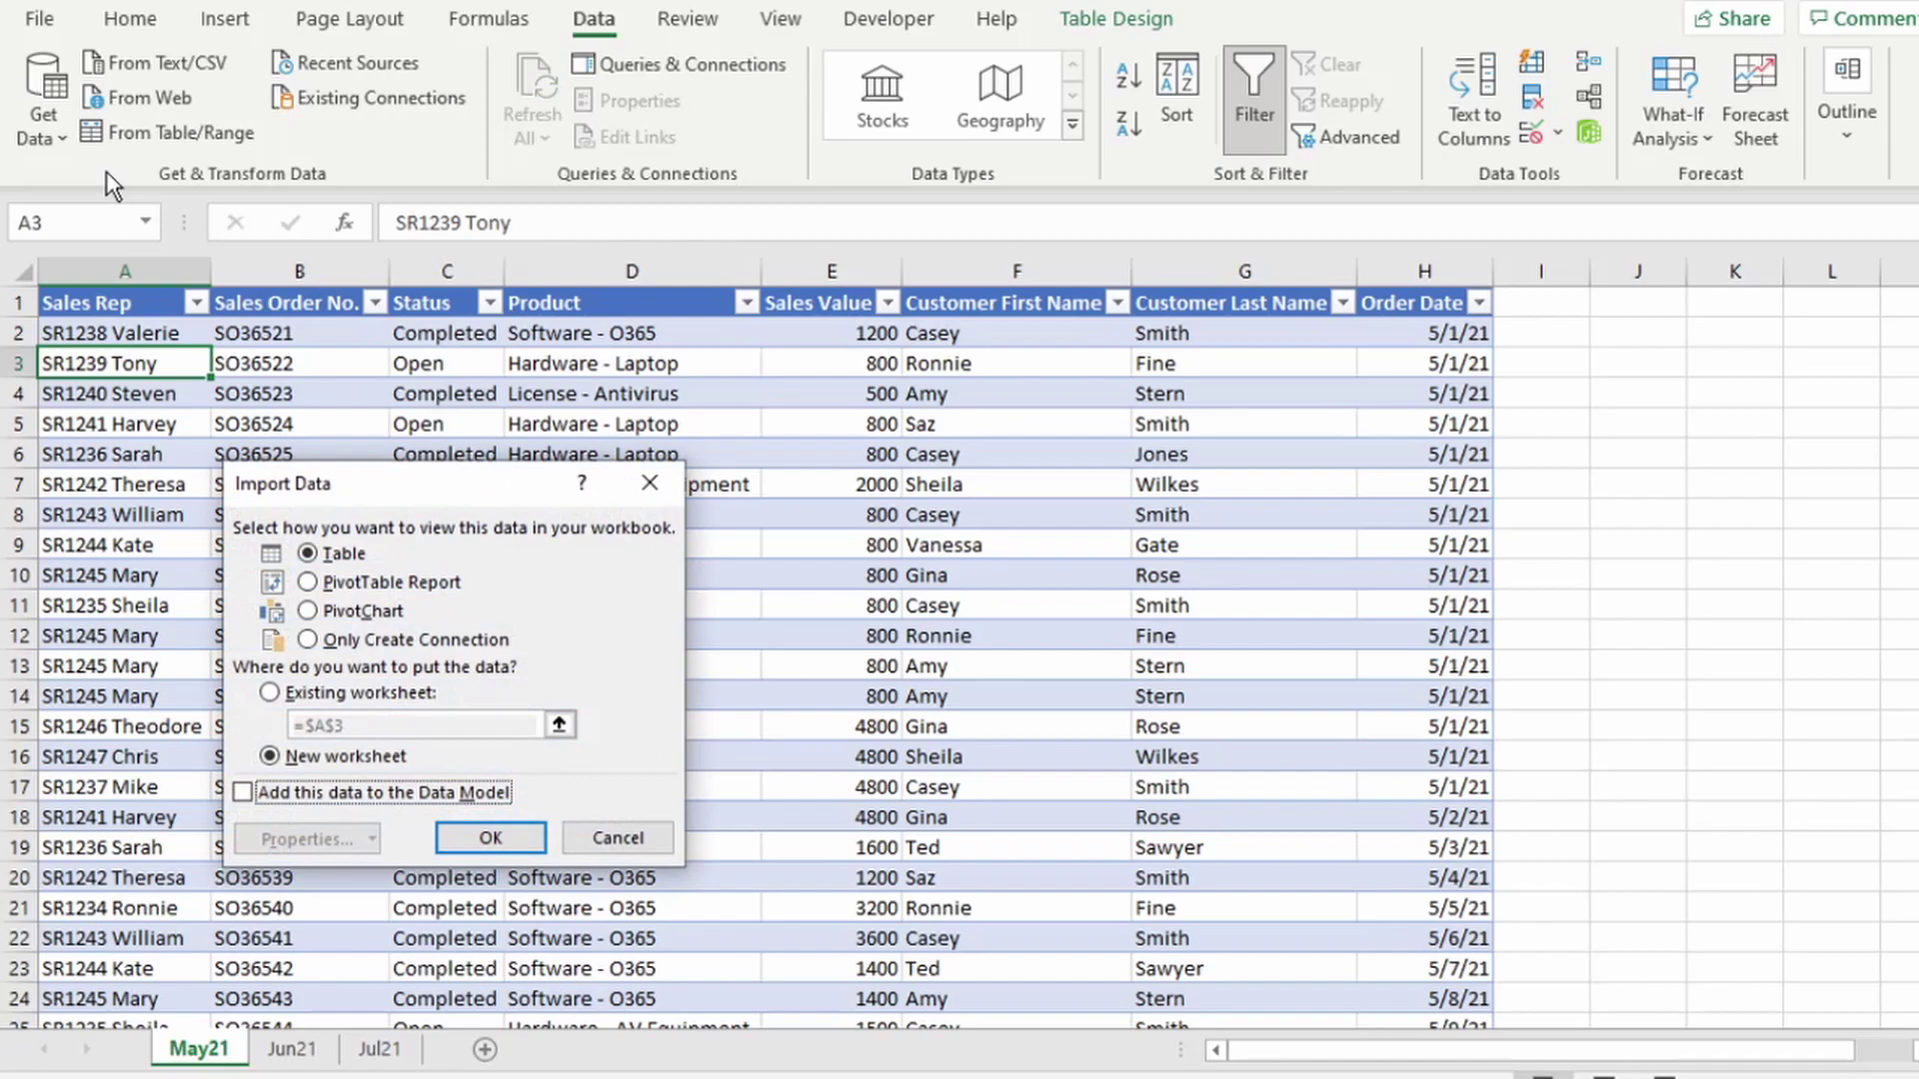
{"action": "left_click", "coordinate": [309, 590]}
{"action": "left_click", "coordinate": [492, 843]}
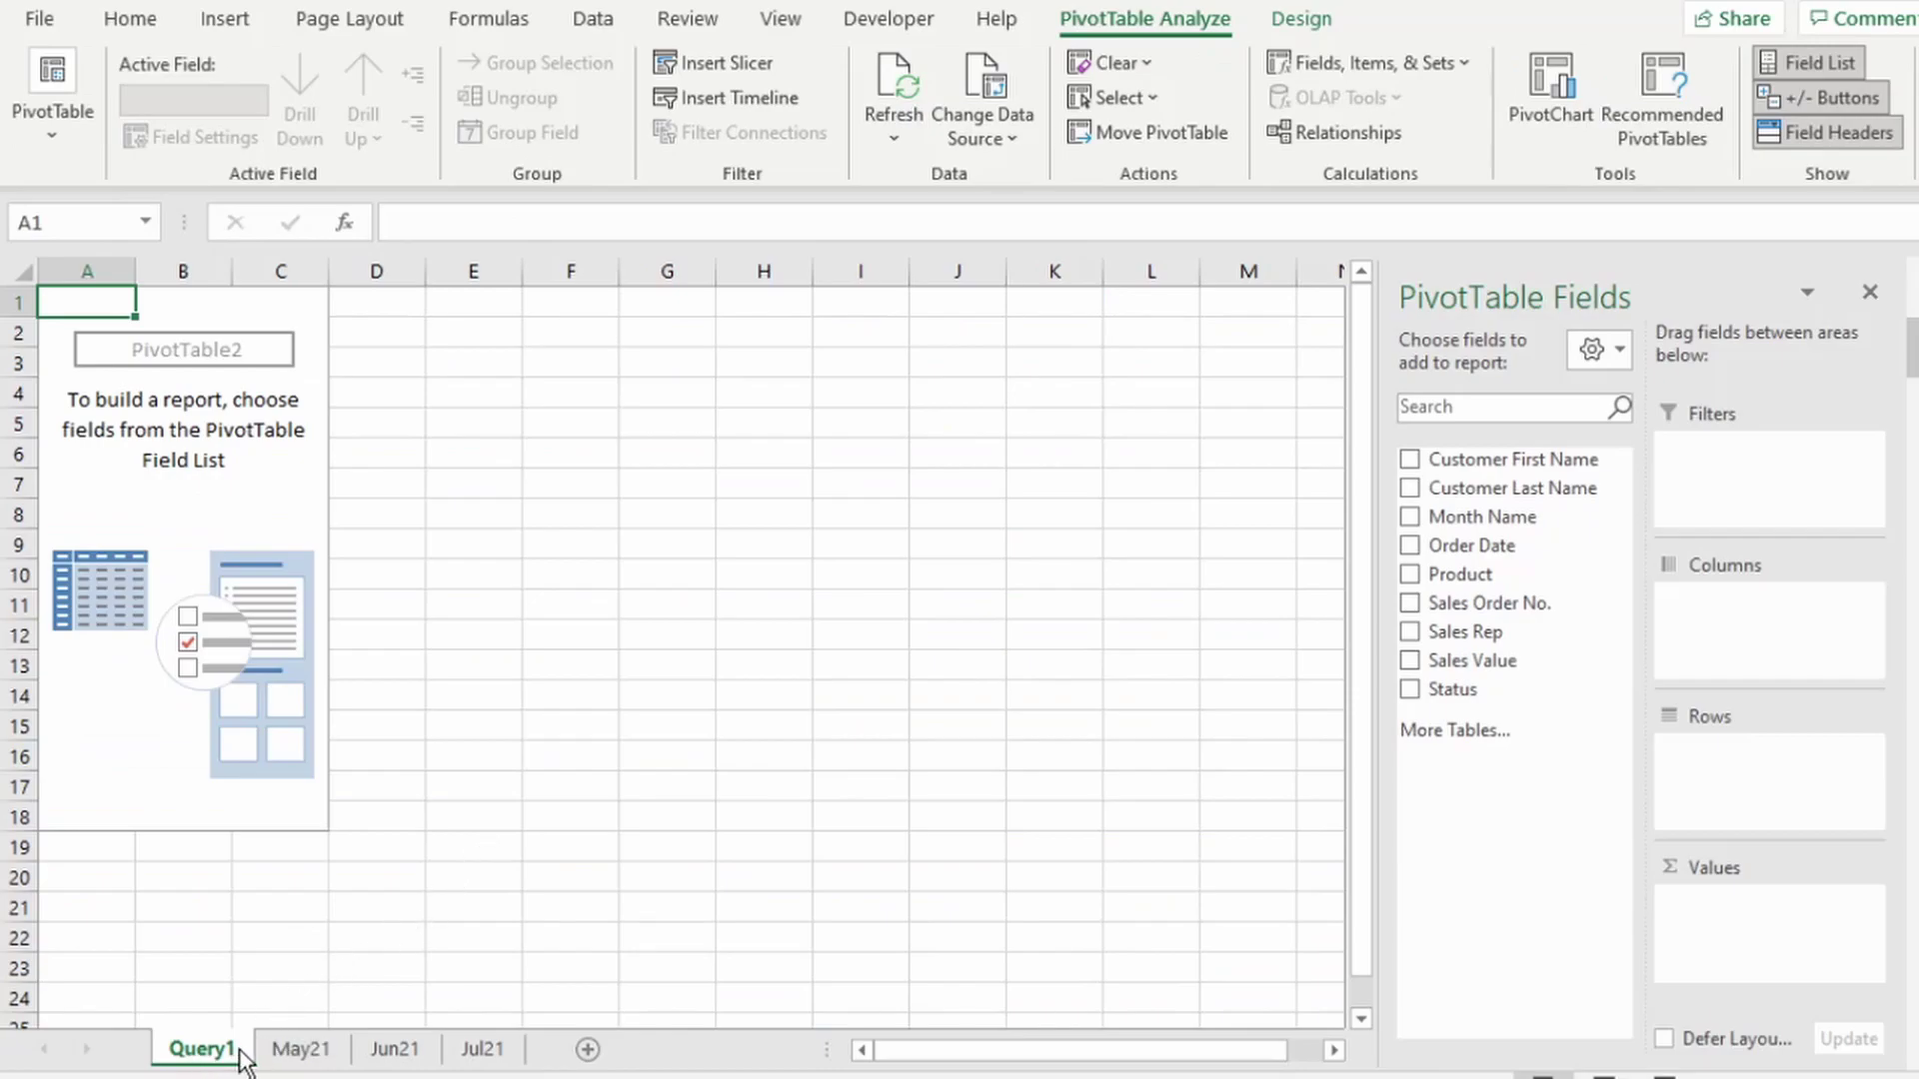
- Place Sales Rep in Rows, Month Name in Columns and Sum of Sales Value in Values
{"action": "left_click", "coordinate": [122, 792]}
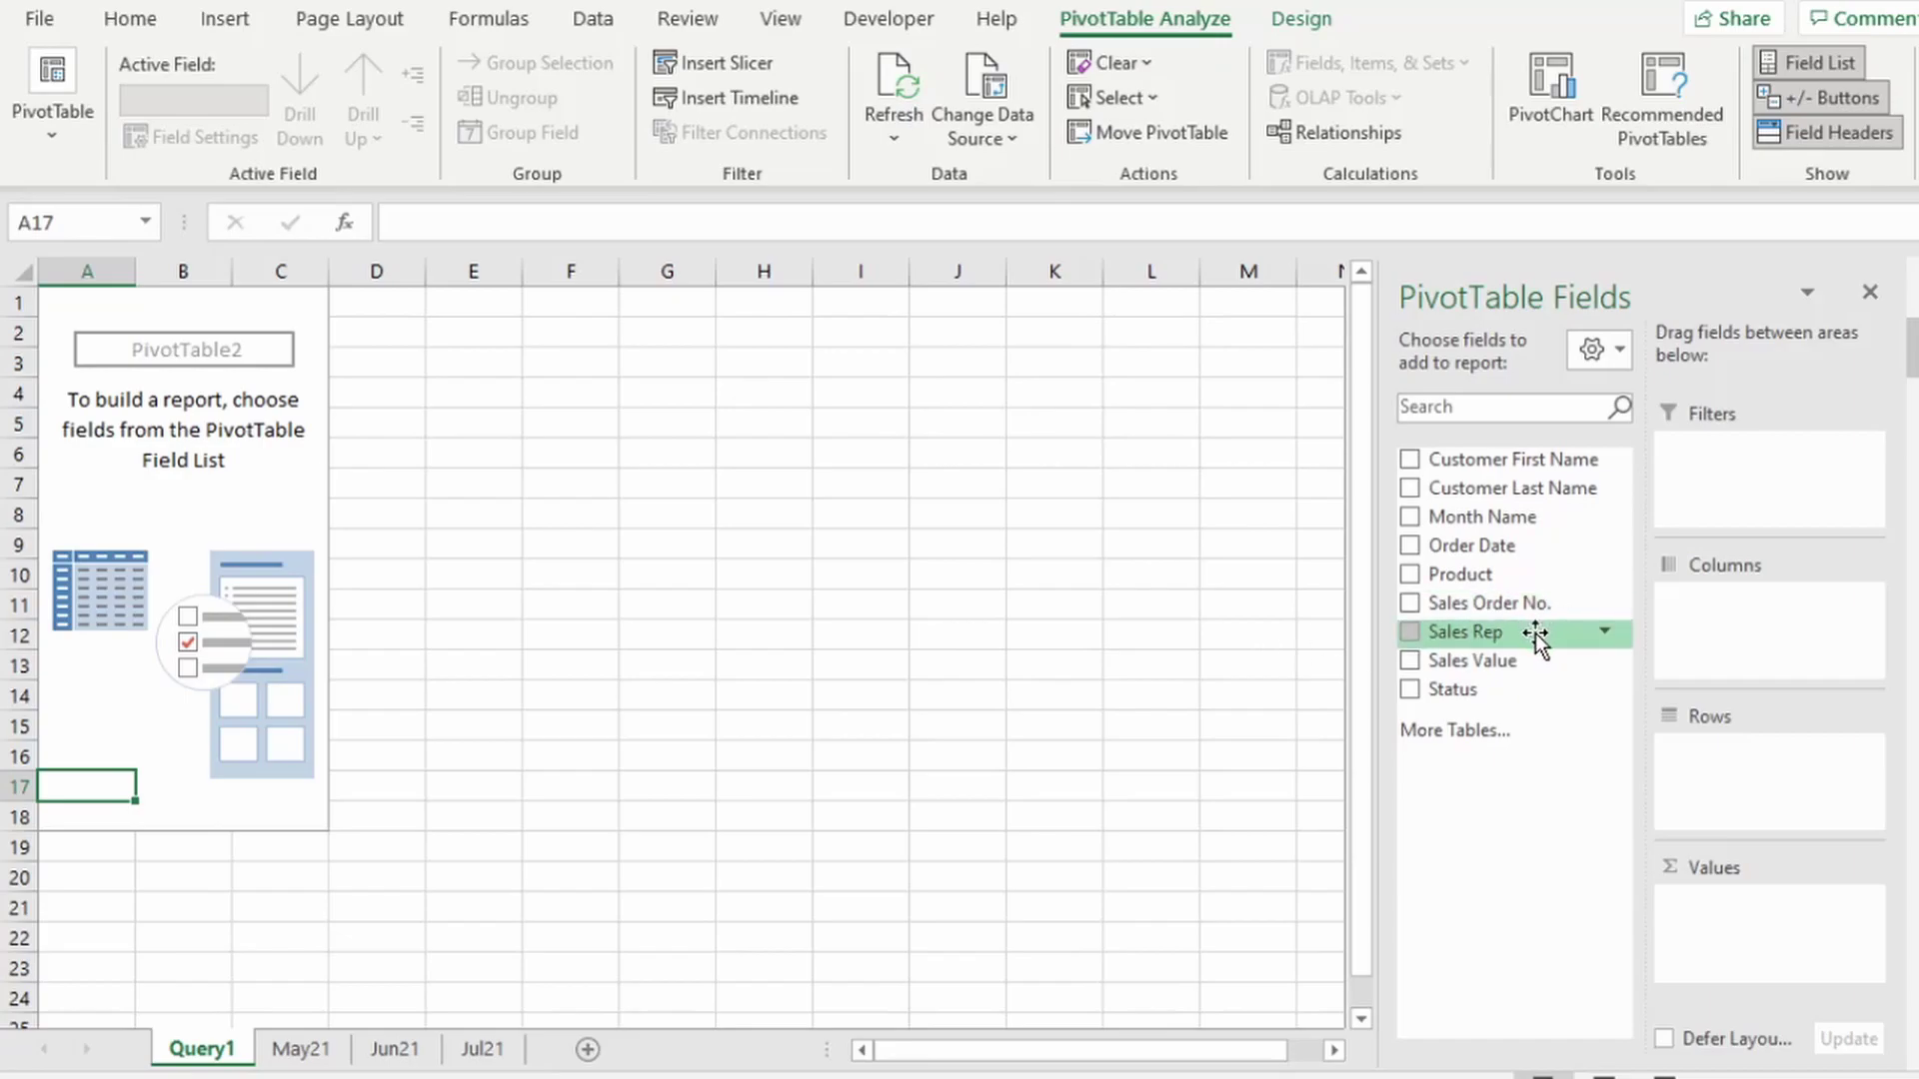
{"action": "left_click_drag", "start_coordinate": [1535, 632], "coordinate": [1775, 778]}
{"action": "left_click_drag", "start_coordinate": [1496, 520], "coordinate": [1749, 609]}
{"action": "left_click_drag", "start_coordinate": [1511, 669], "coordinate": [1797, 914]}
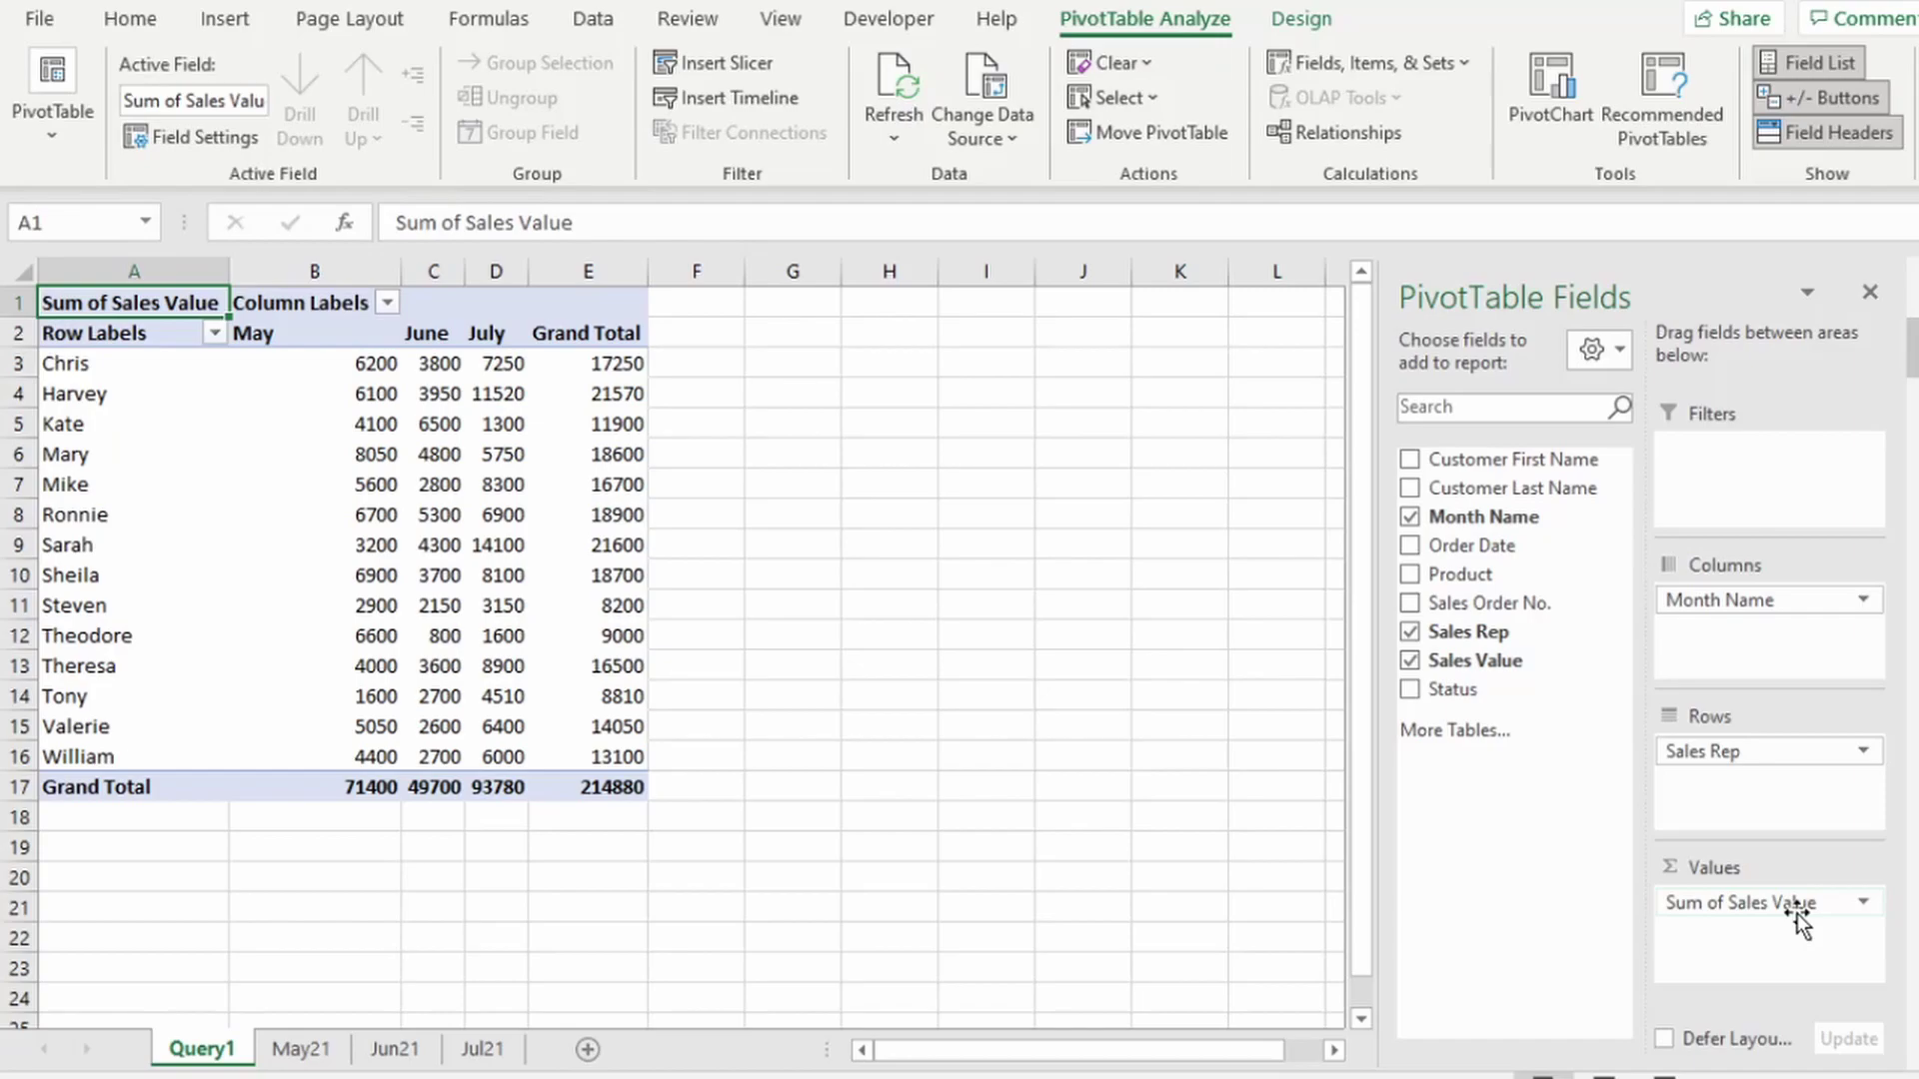
{"action": "key", "text": "ctrl+a"}
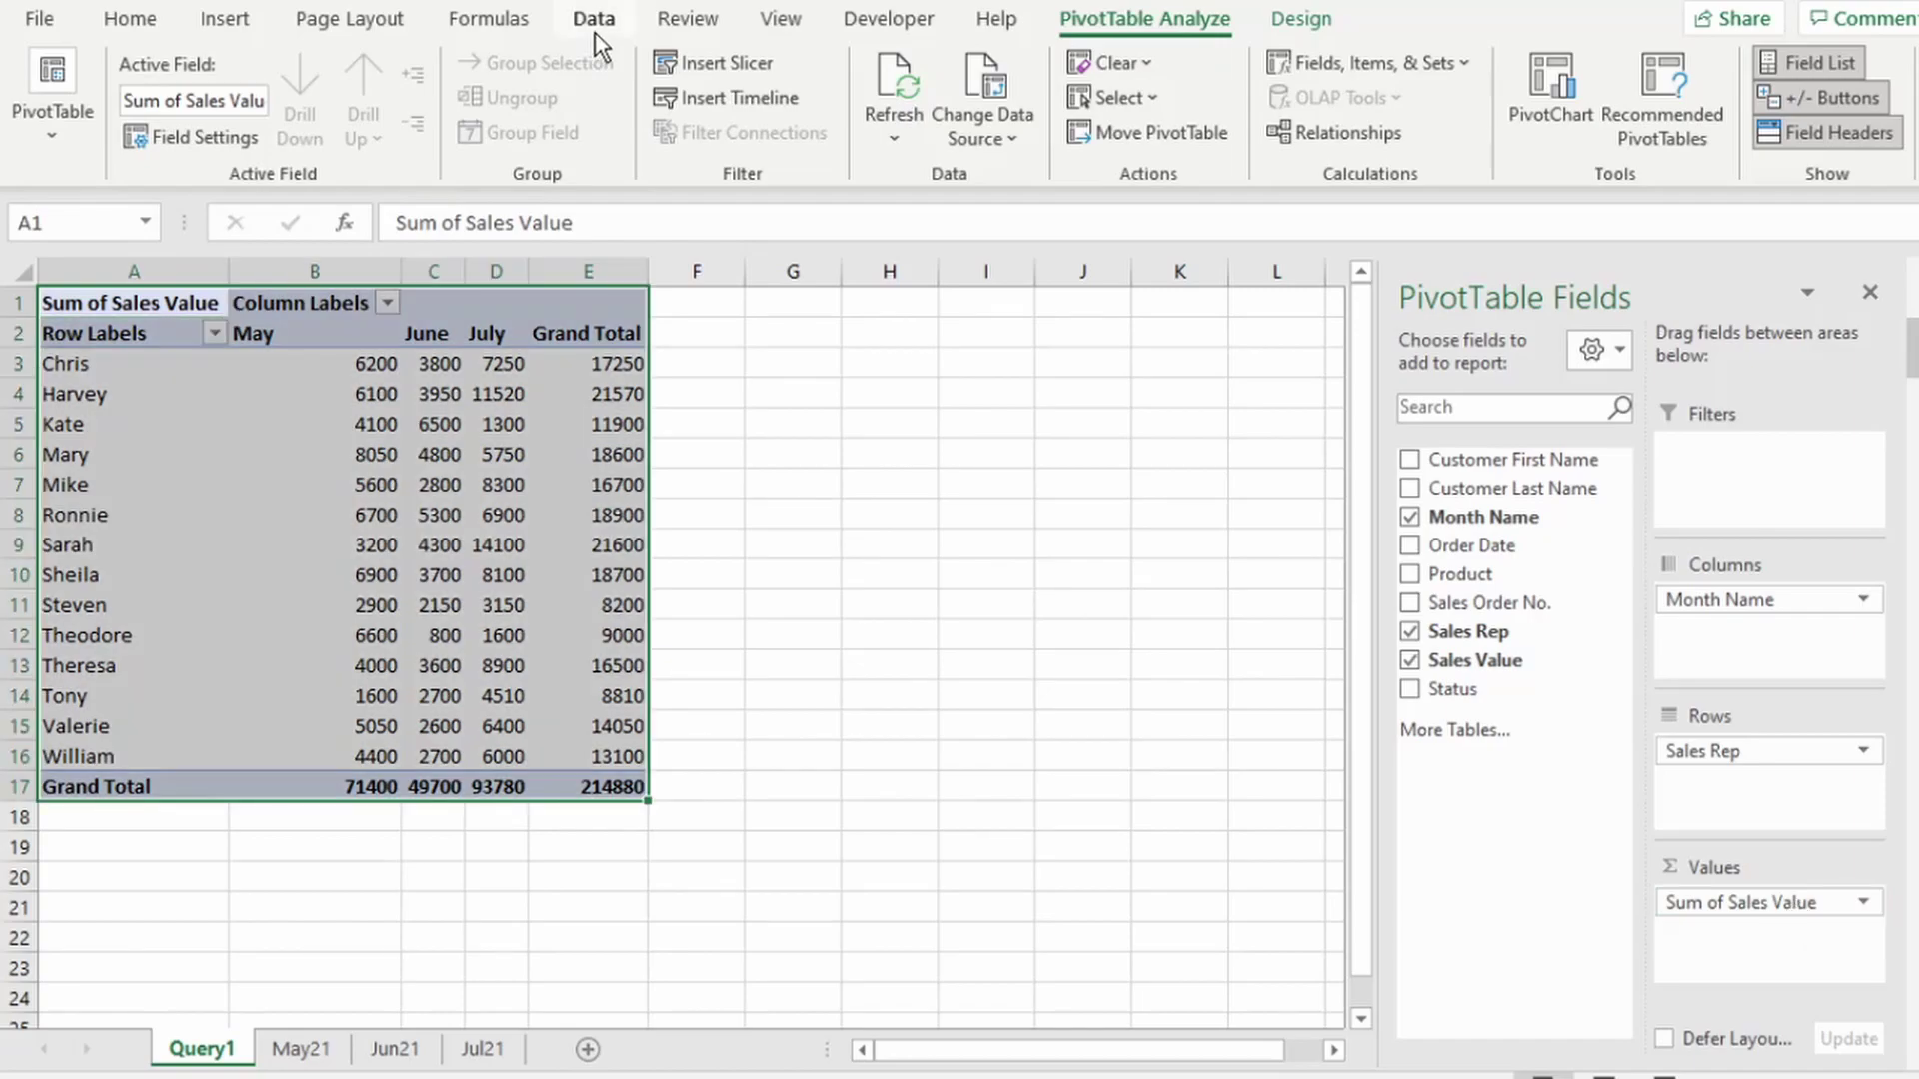
- Open the Queries & Connections pane to see Query1 with 147 rows loaded
{"action": "left_click", "coordinate": [595, 32]}
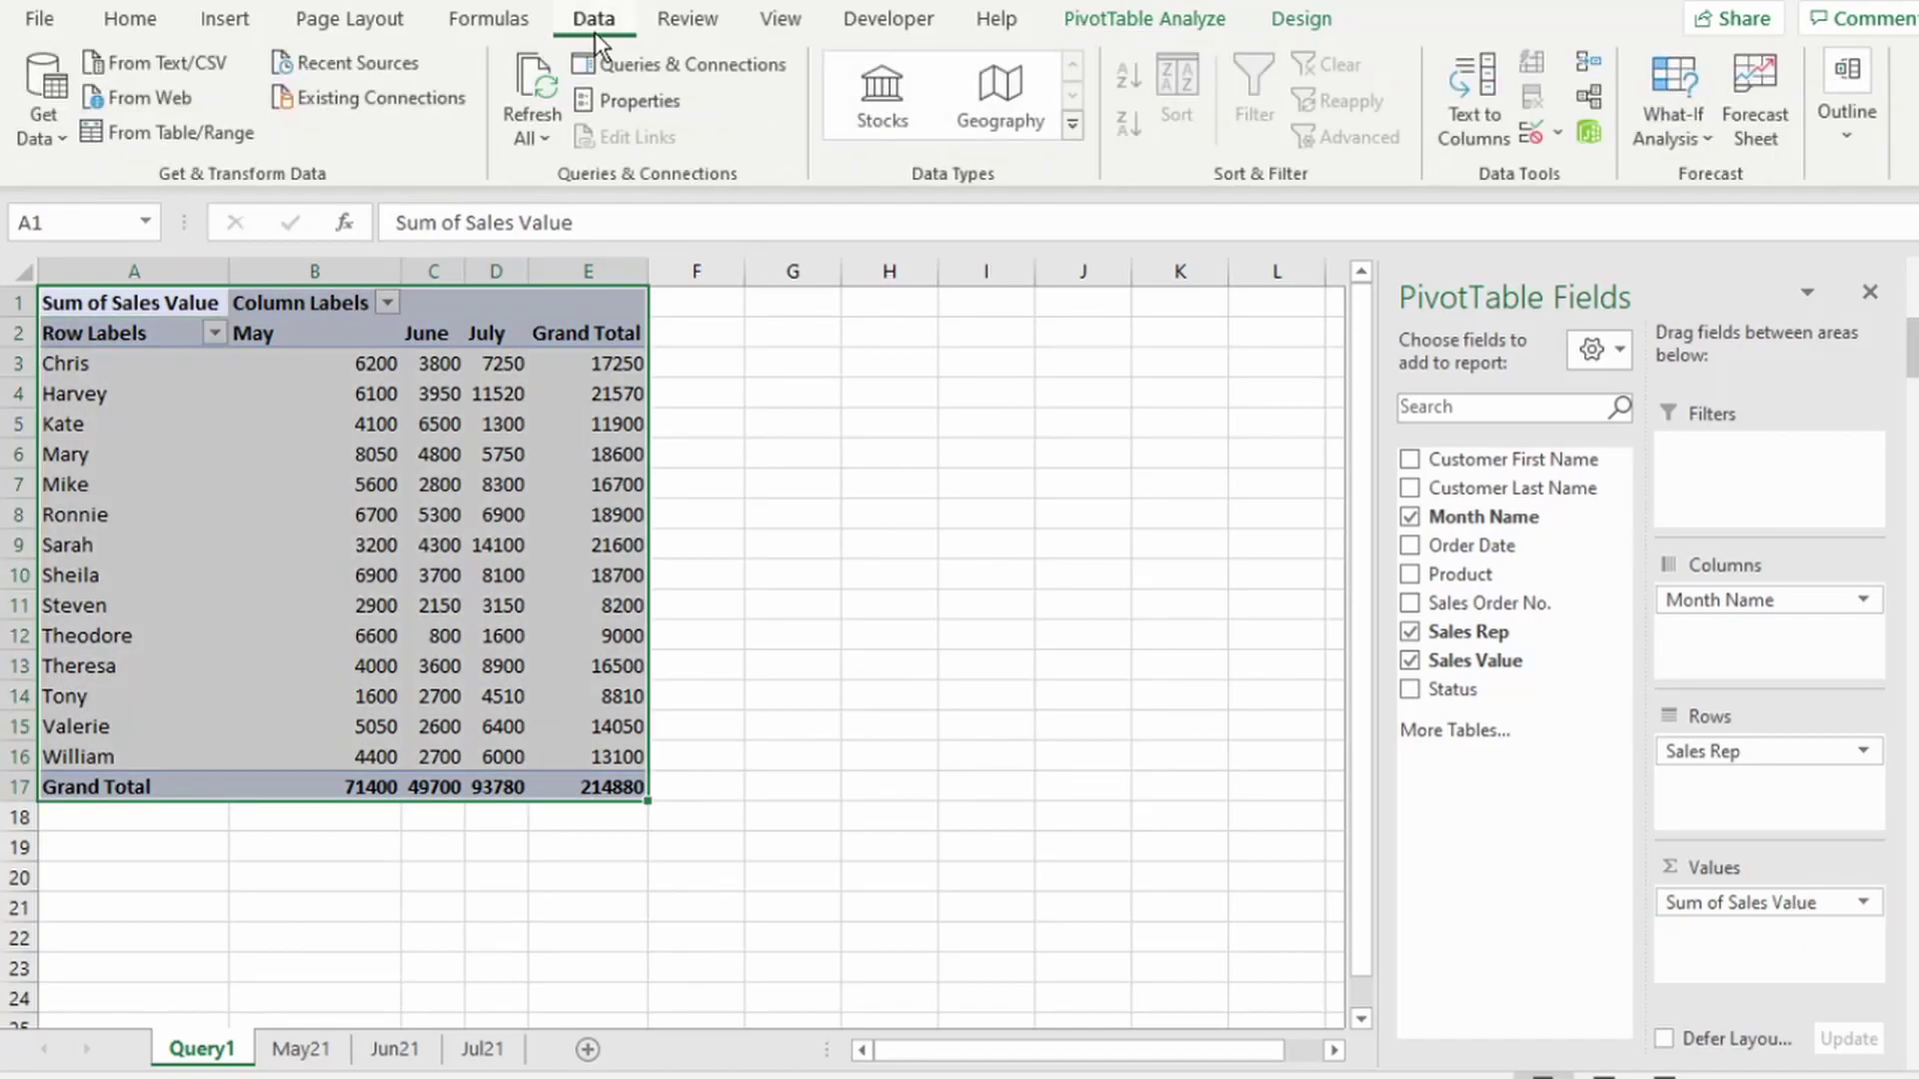
{"action": "left_click", "coordinate": [687, 70]}
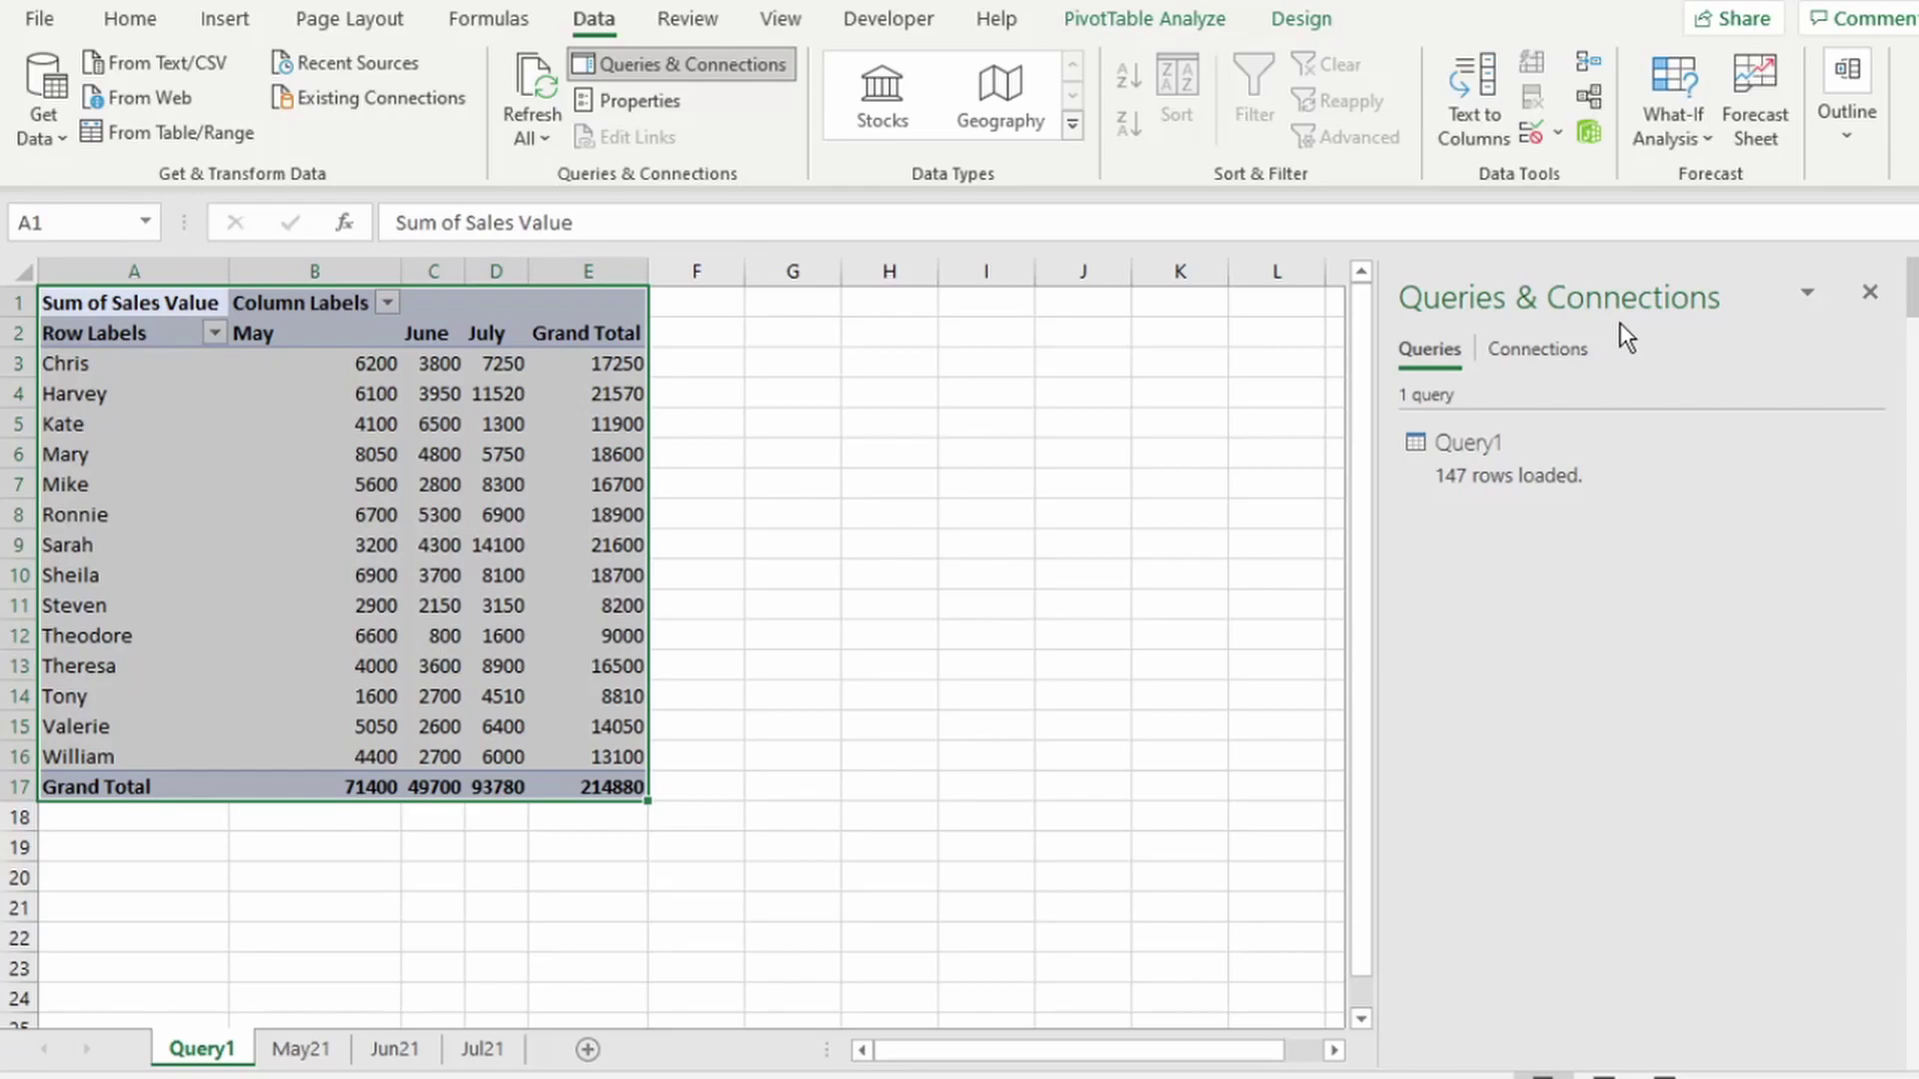
{"action": "mouse_move", "coordinate": [1489, 464]}
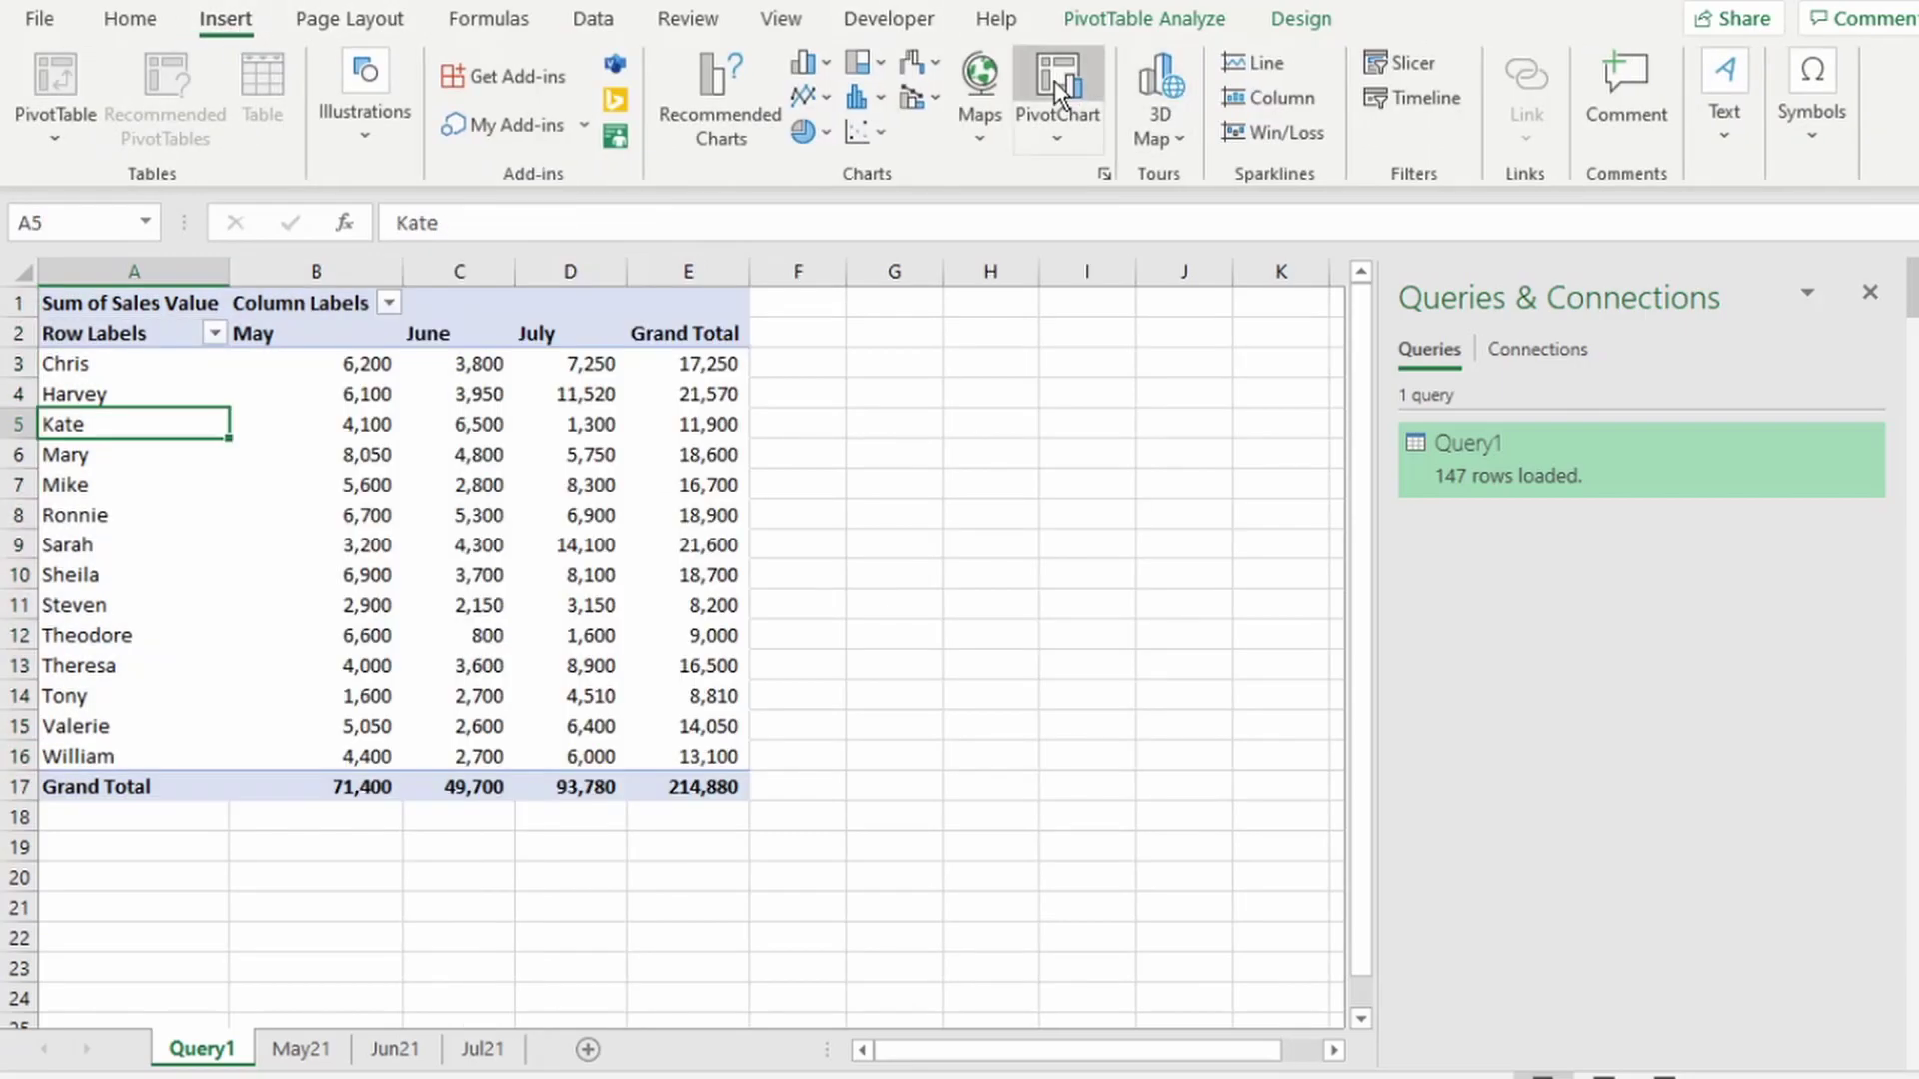
- Insert a Clustered Bar PivotChart of each rep's Sum of Sales Value by month
{"action": "left_click", "coordinate": [1056, 85]}
{"action": "left_click", "coordinate": [596, 384]}
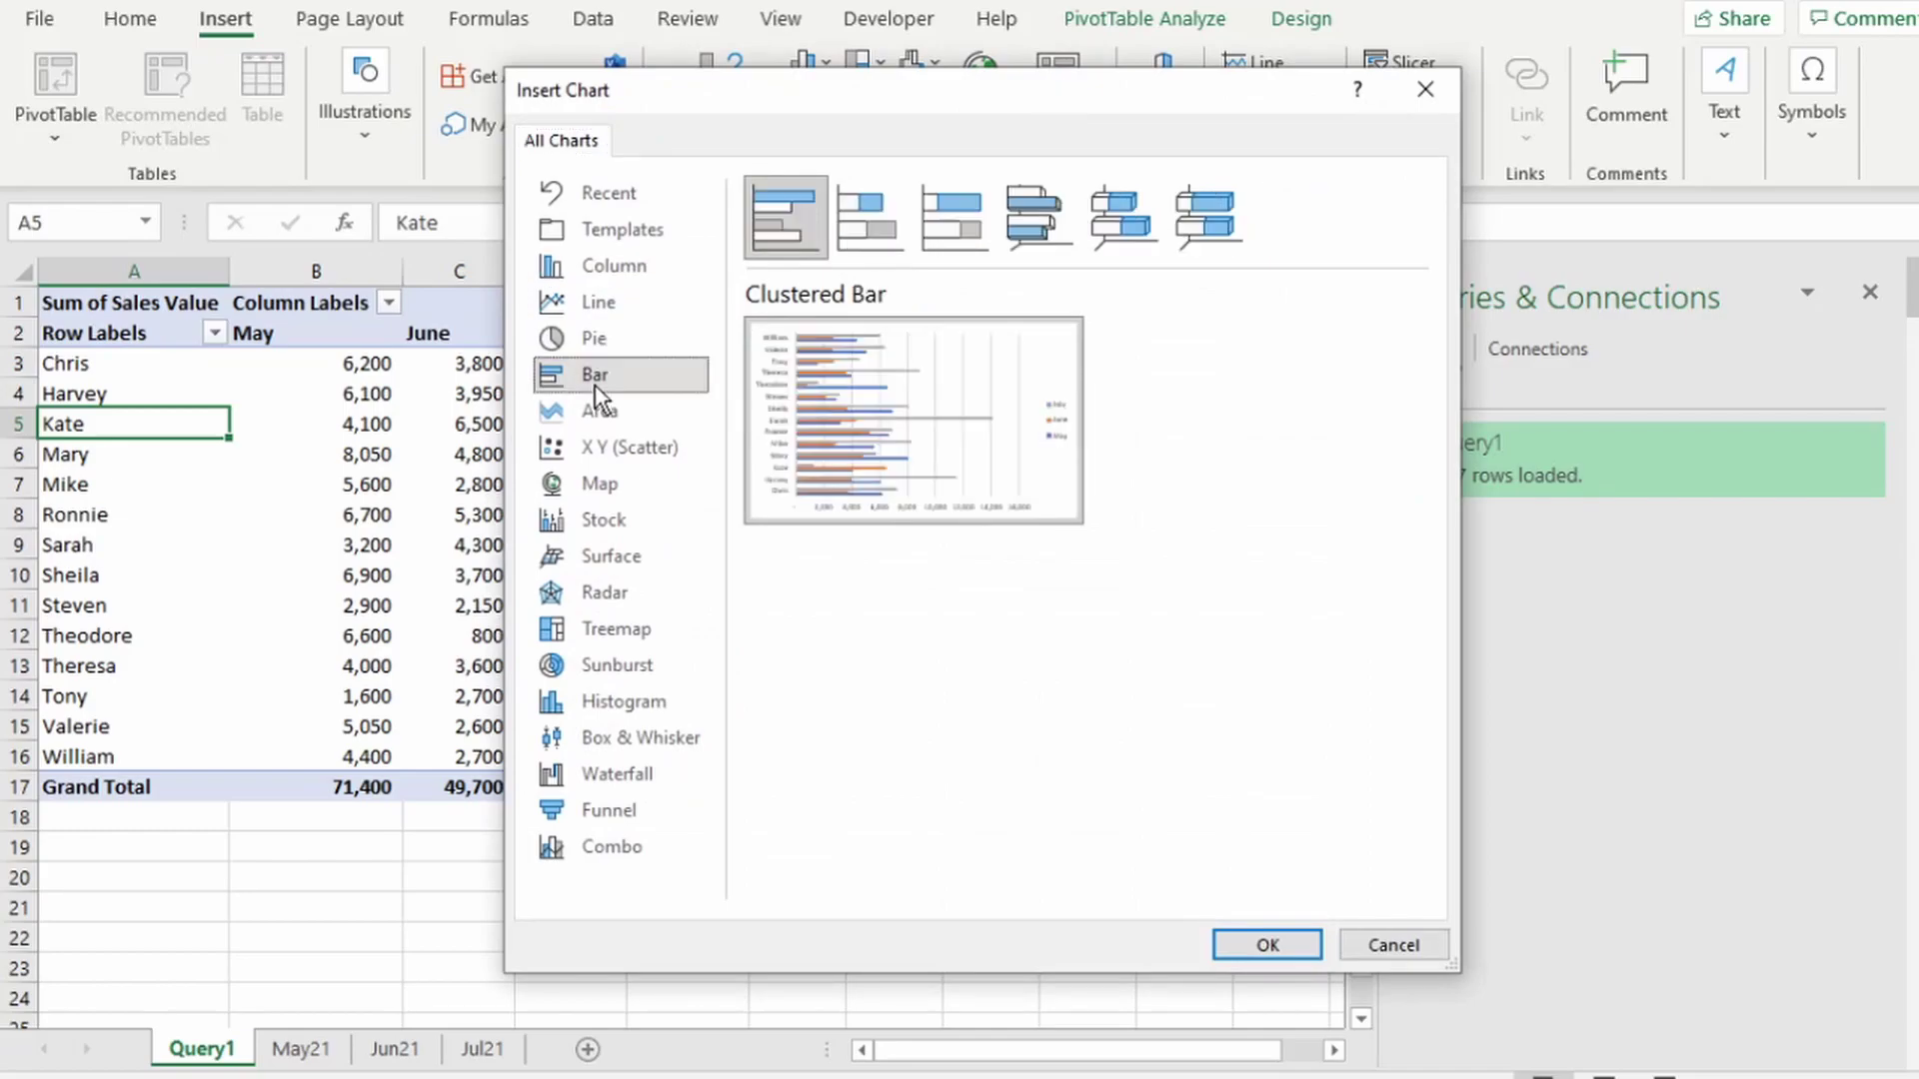
{"action": "left_click", "coordinate": [1245, 942]}
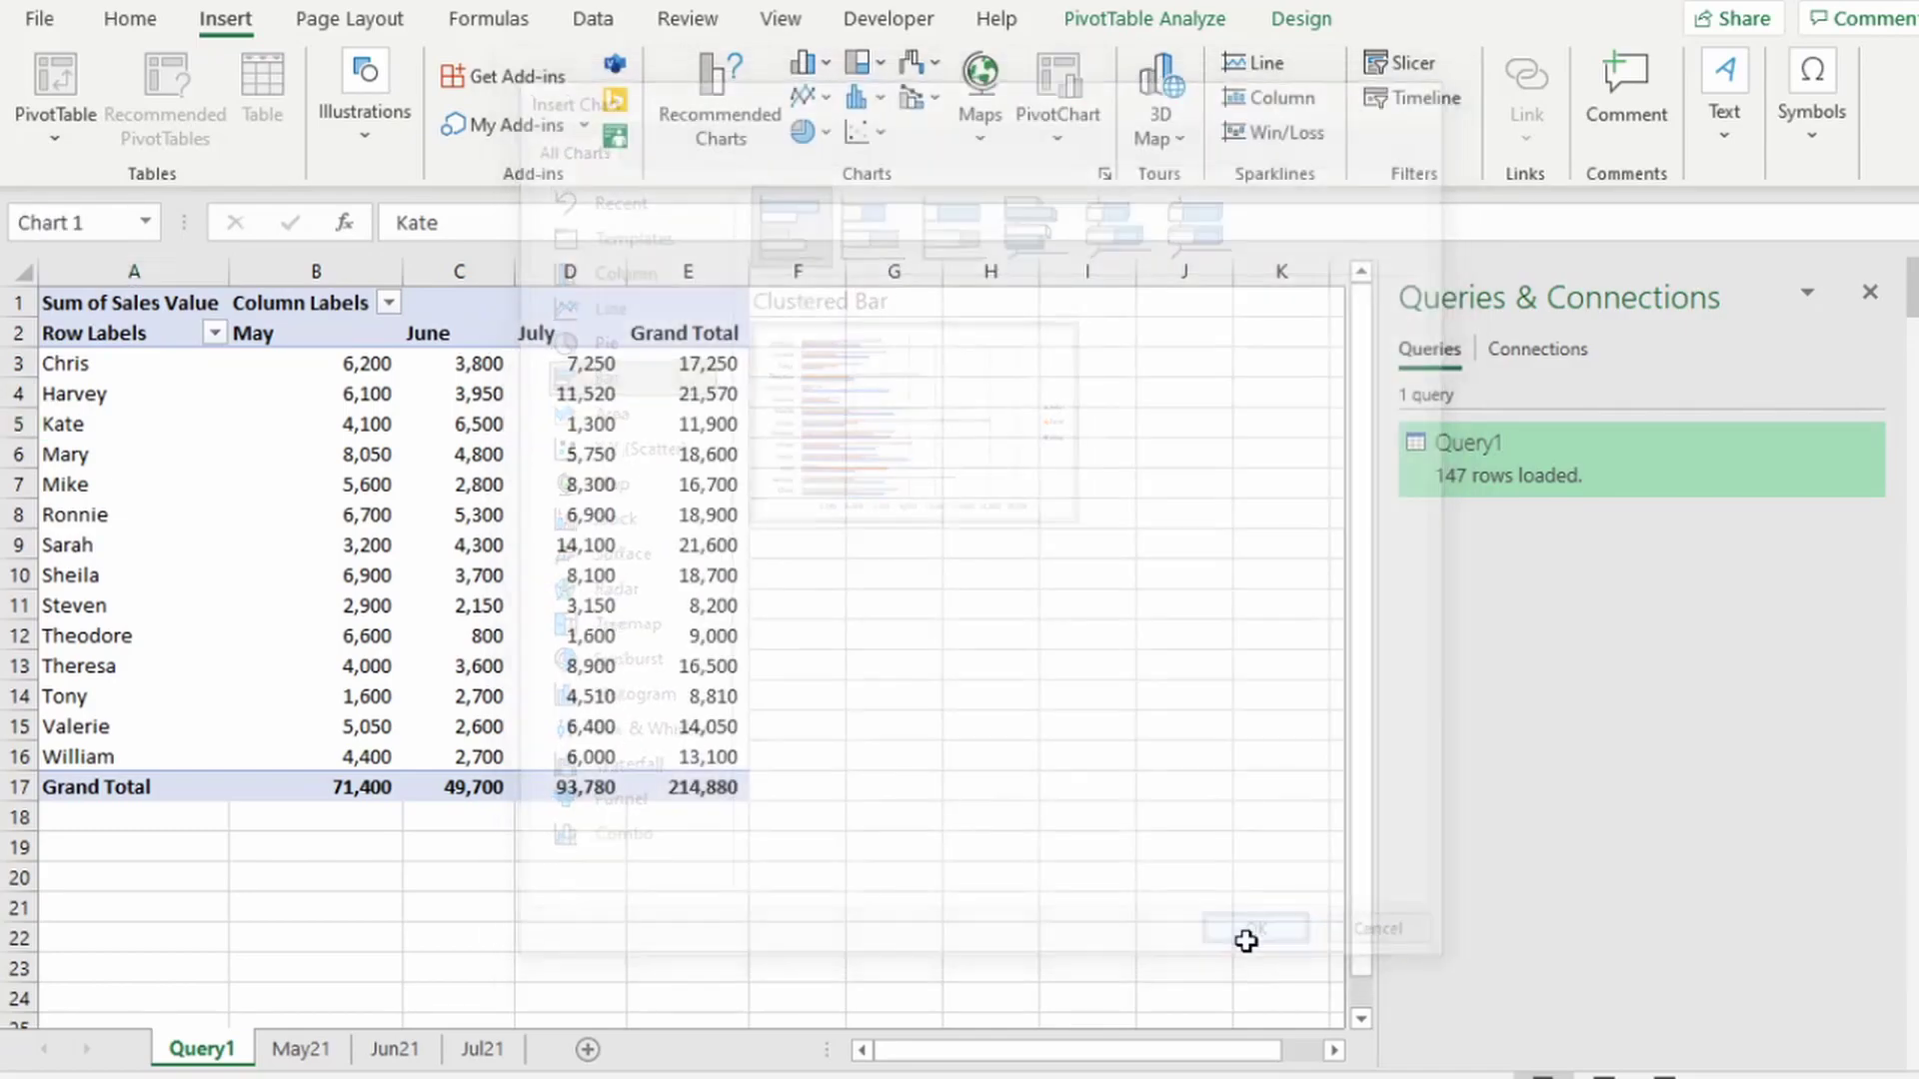
- Add data labels, remove gridlines, hide all field buttons and delete the horizontal value axis
{"action": "left_click", "coordinate": [1579, 362]}
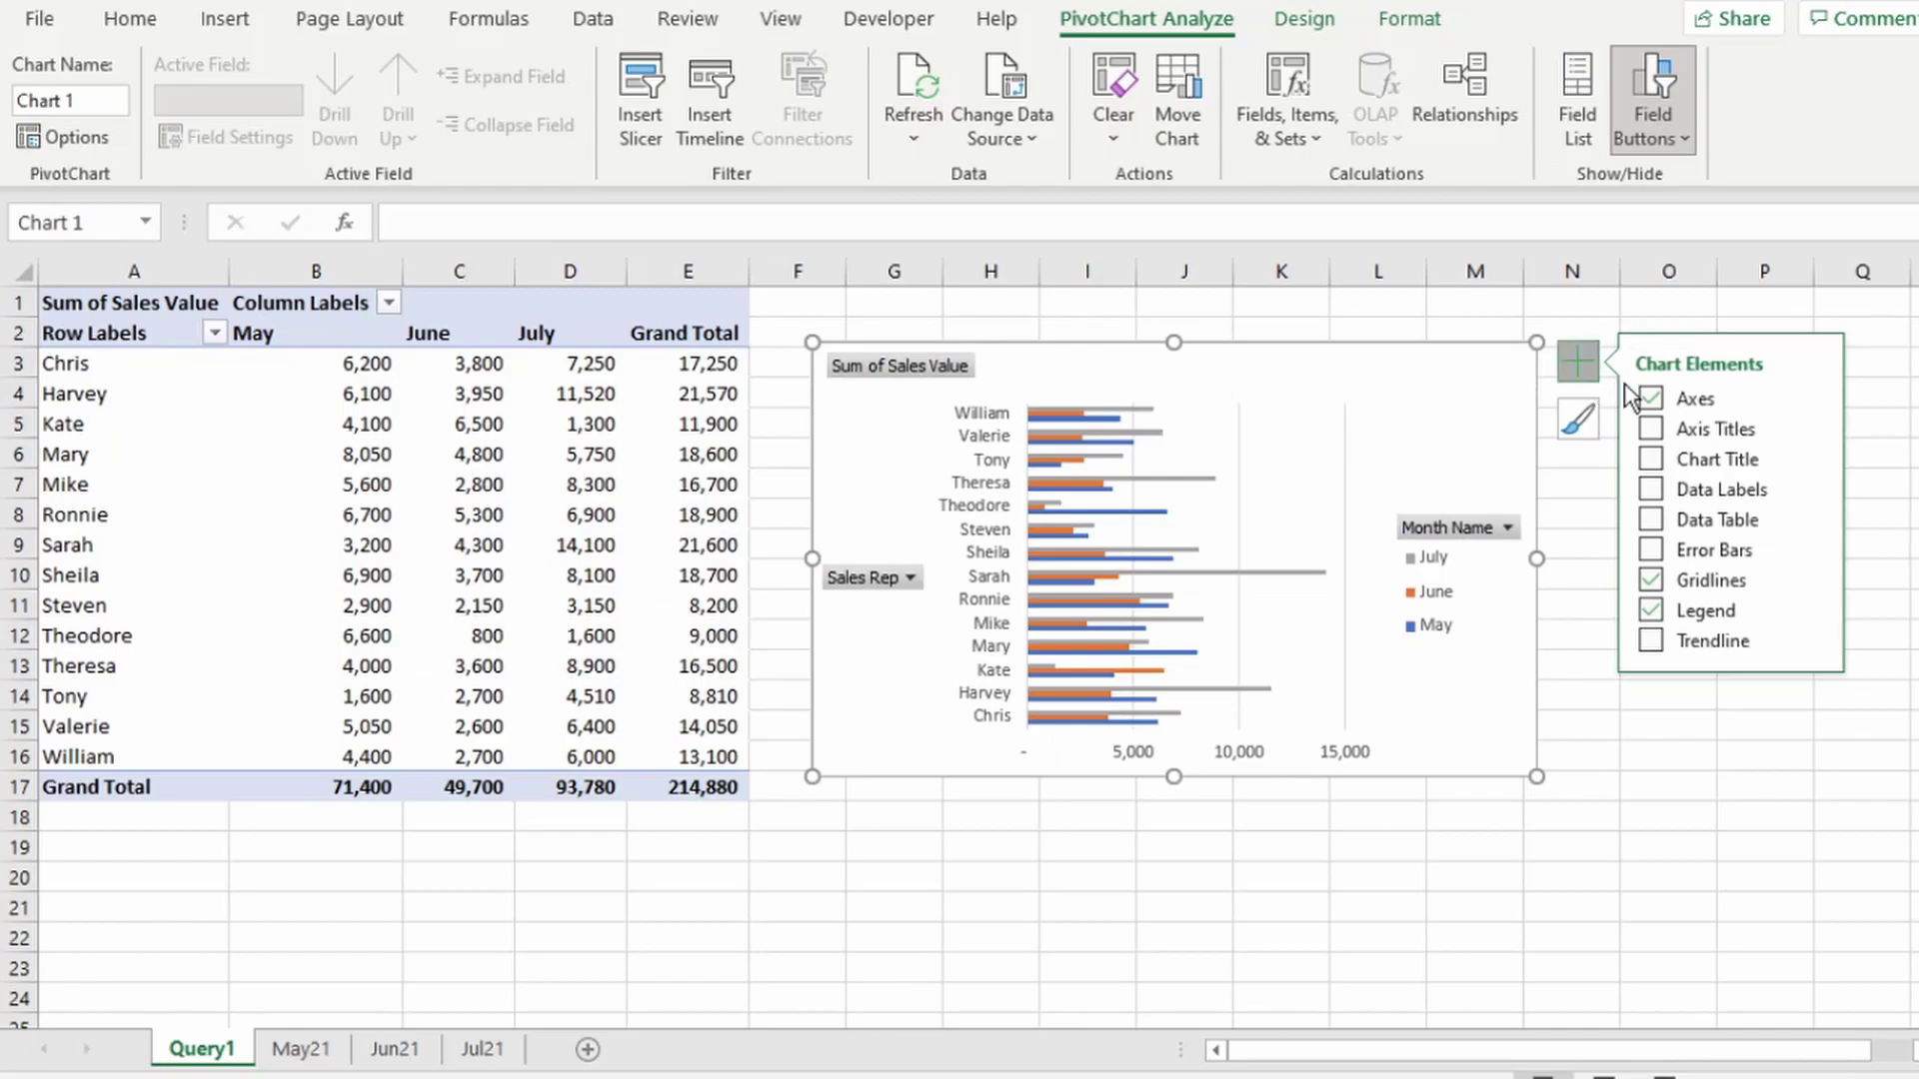
{"action": "left_click", "coordinate": [1649, 492]}
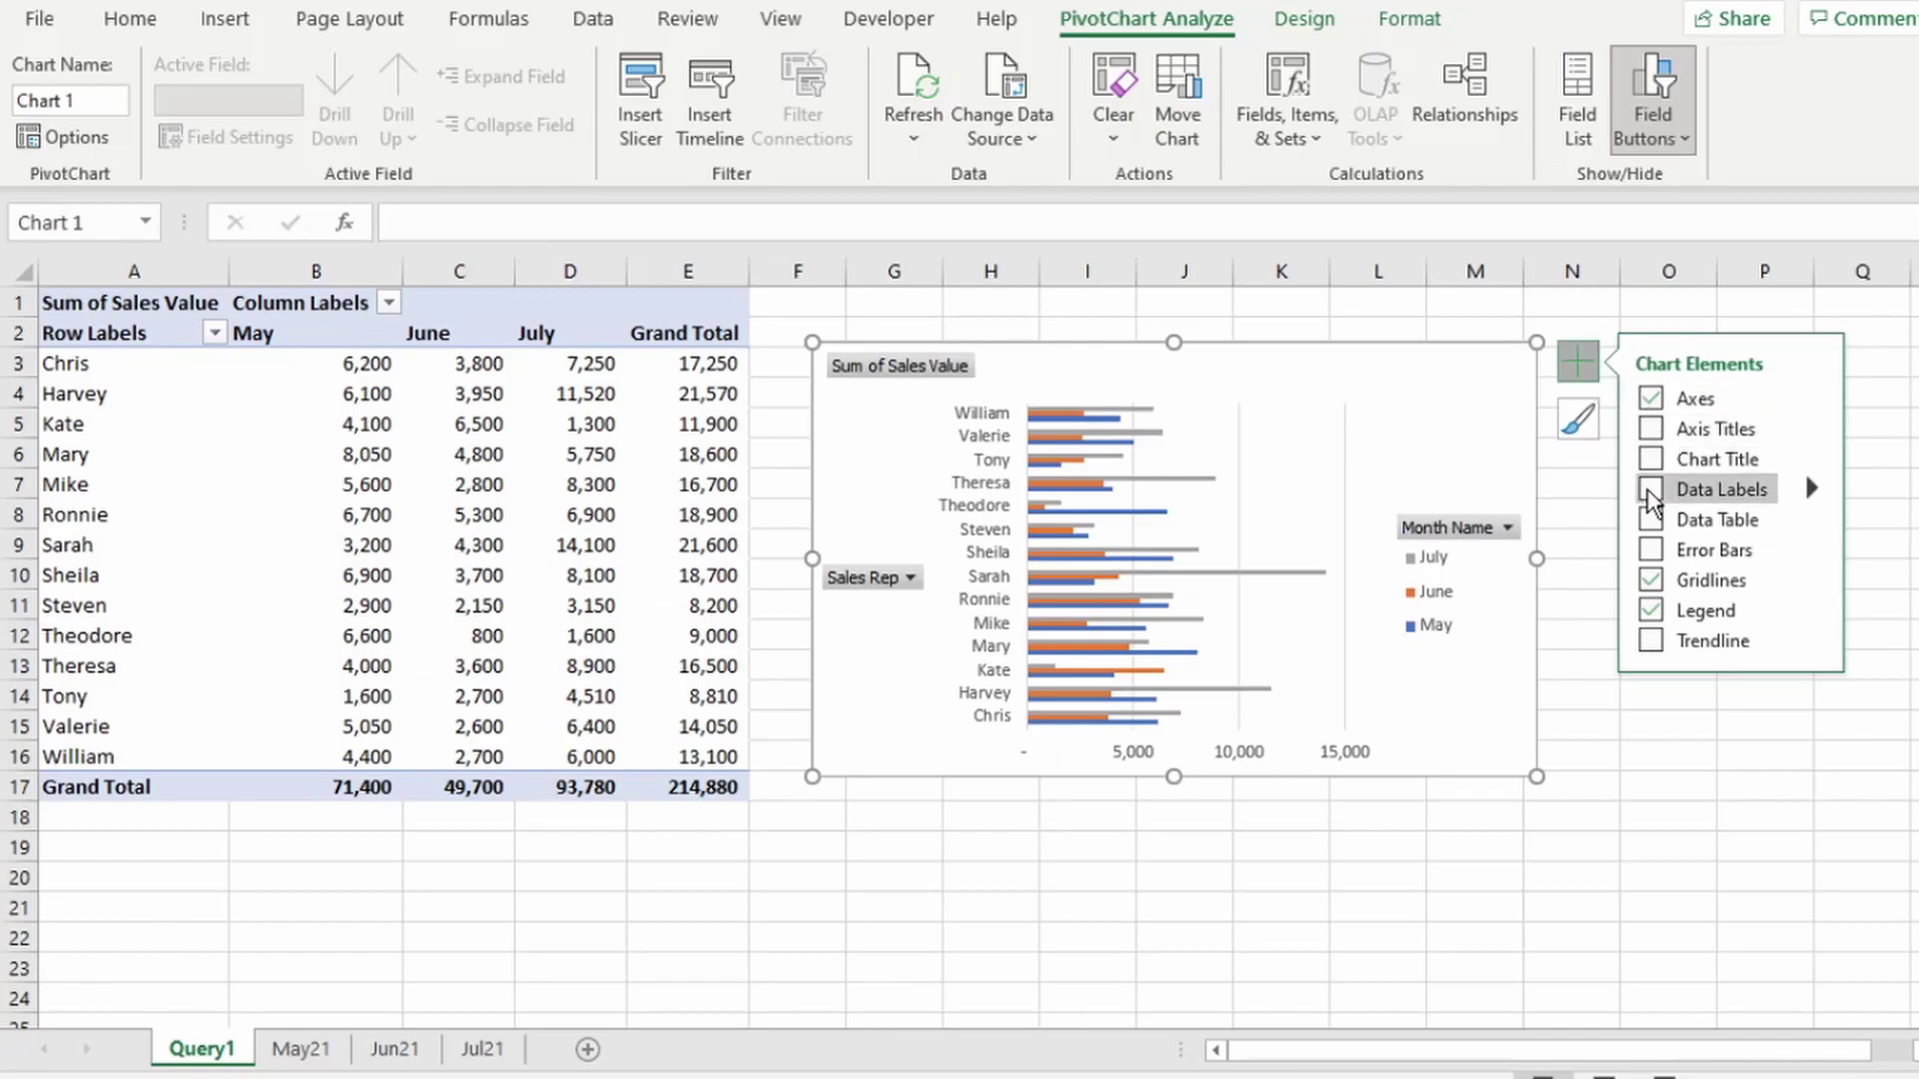
{"action": "left_click", "coordinate": [1651, 582]}
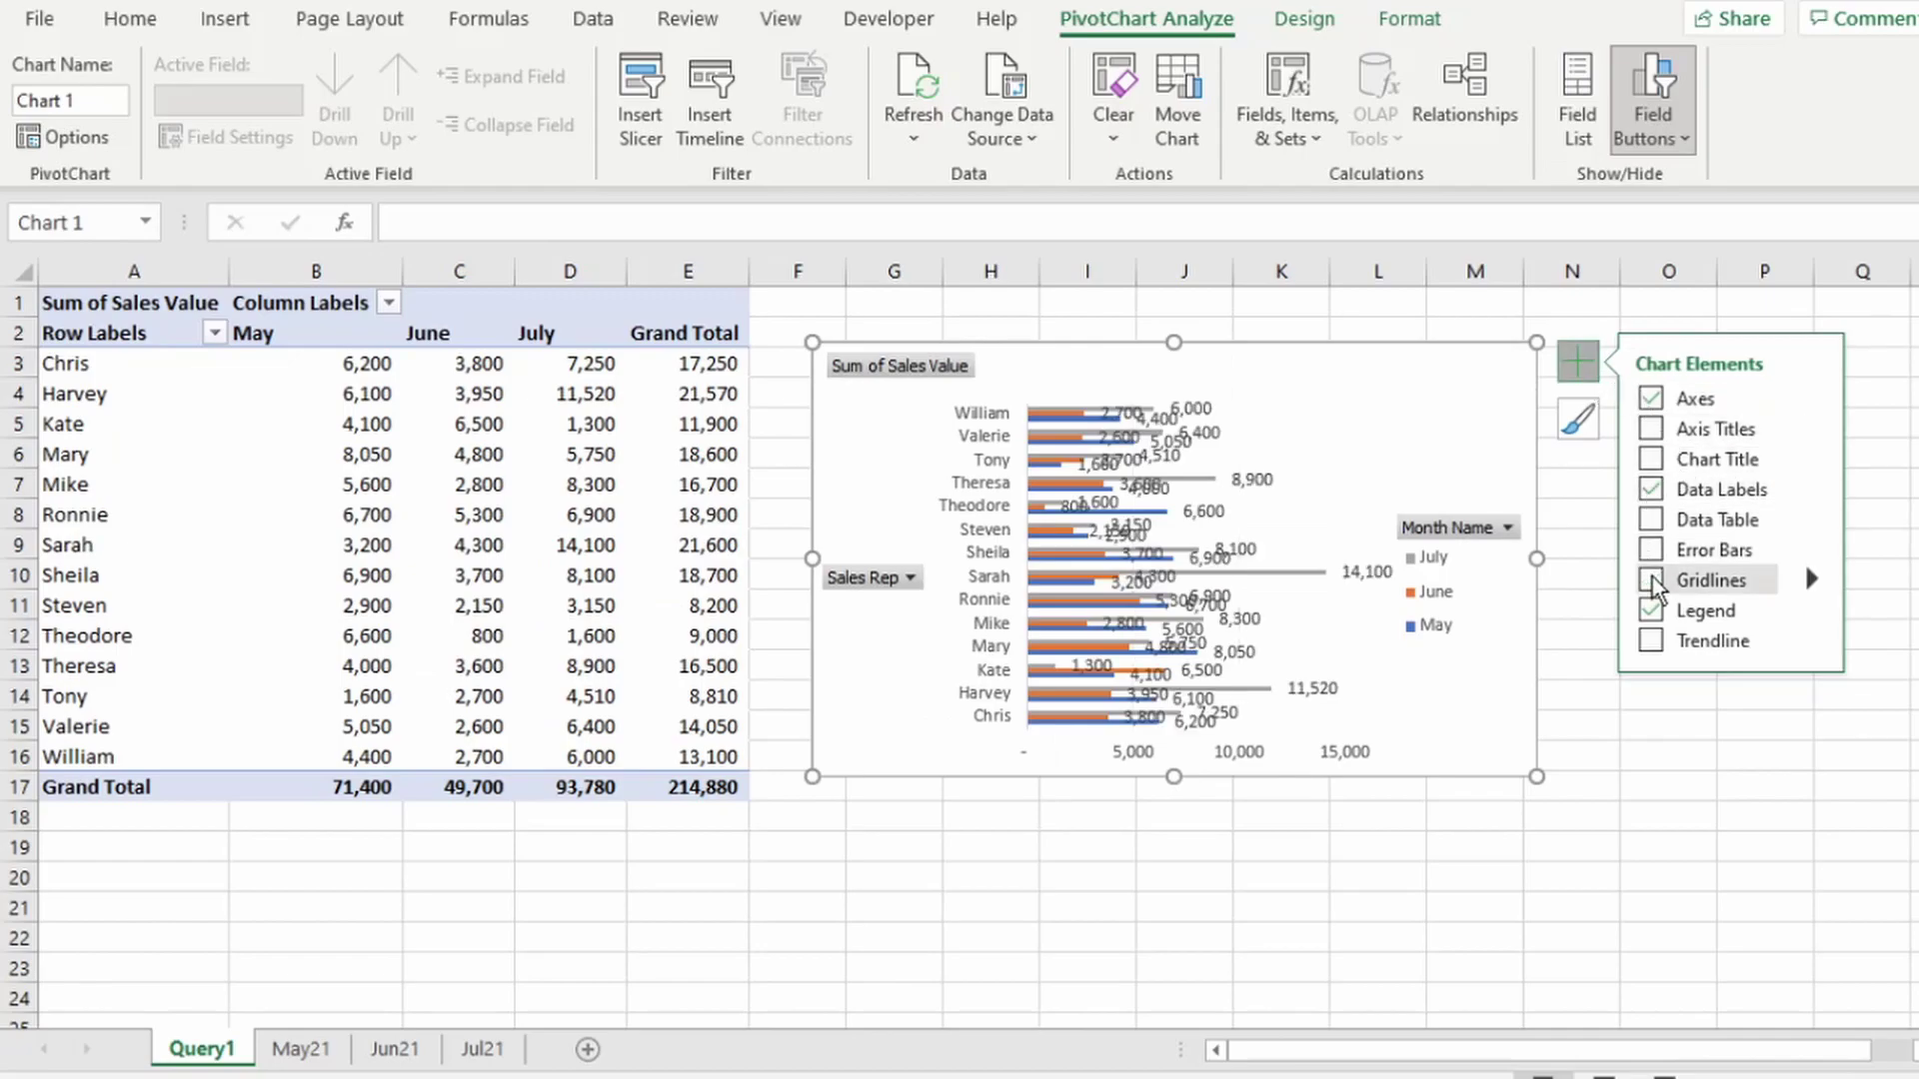
{"action": "right_click", "coordinate": [875, 366]}
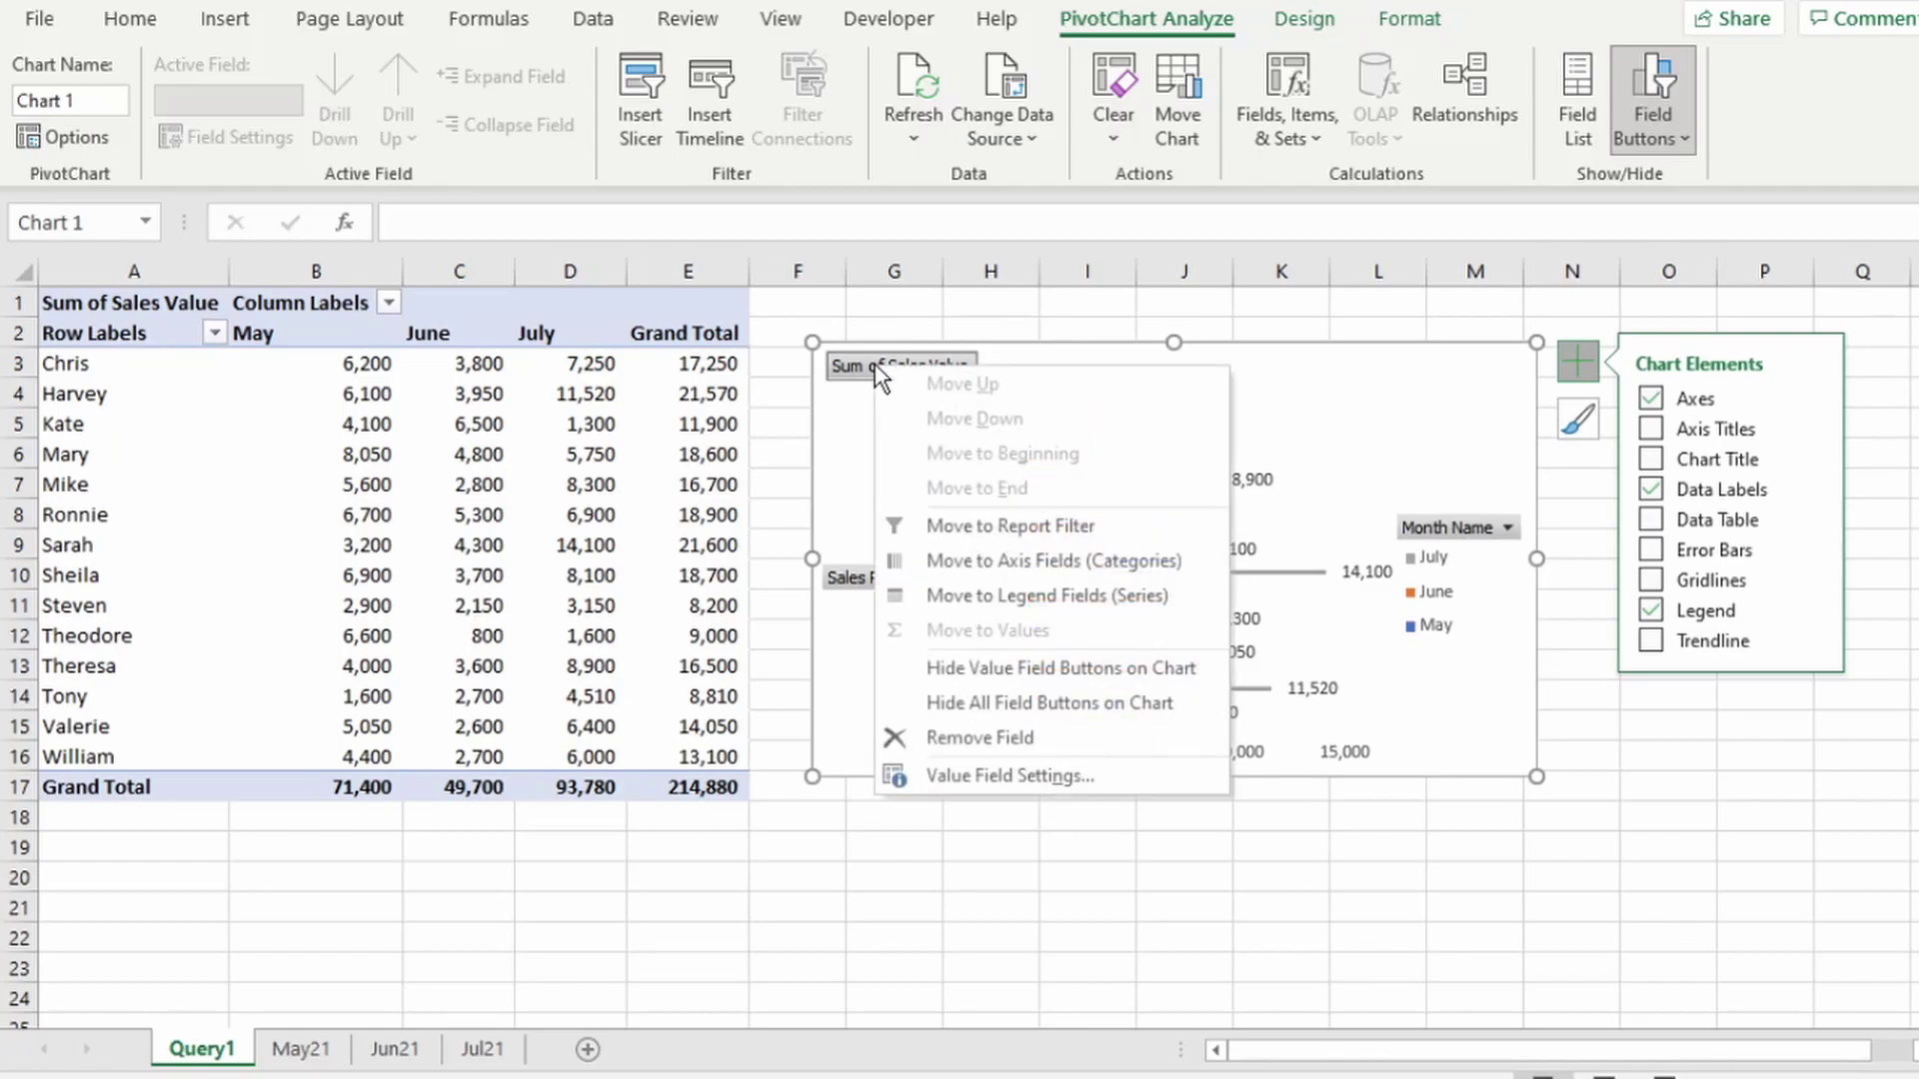
{"action": "left_click", "coordinate": [992, 706]}
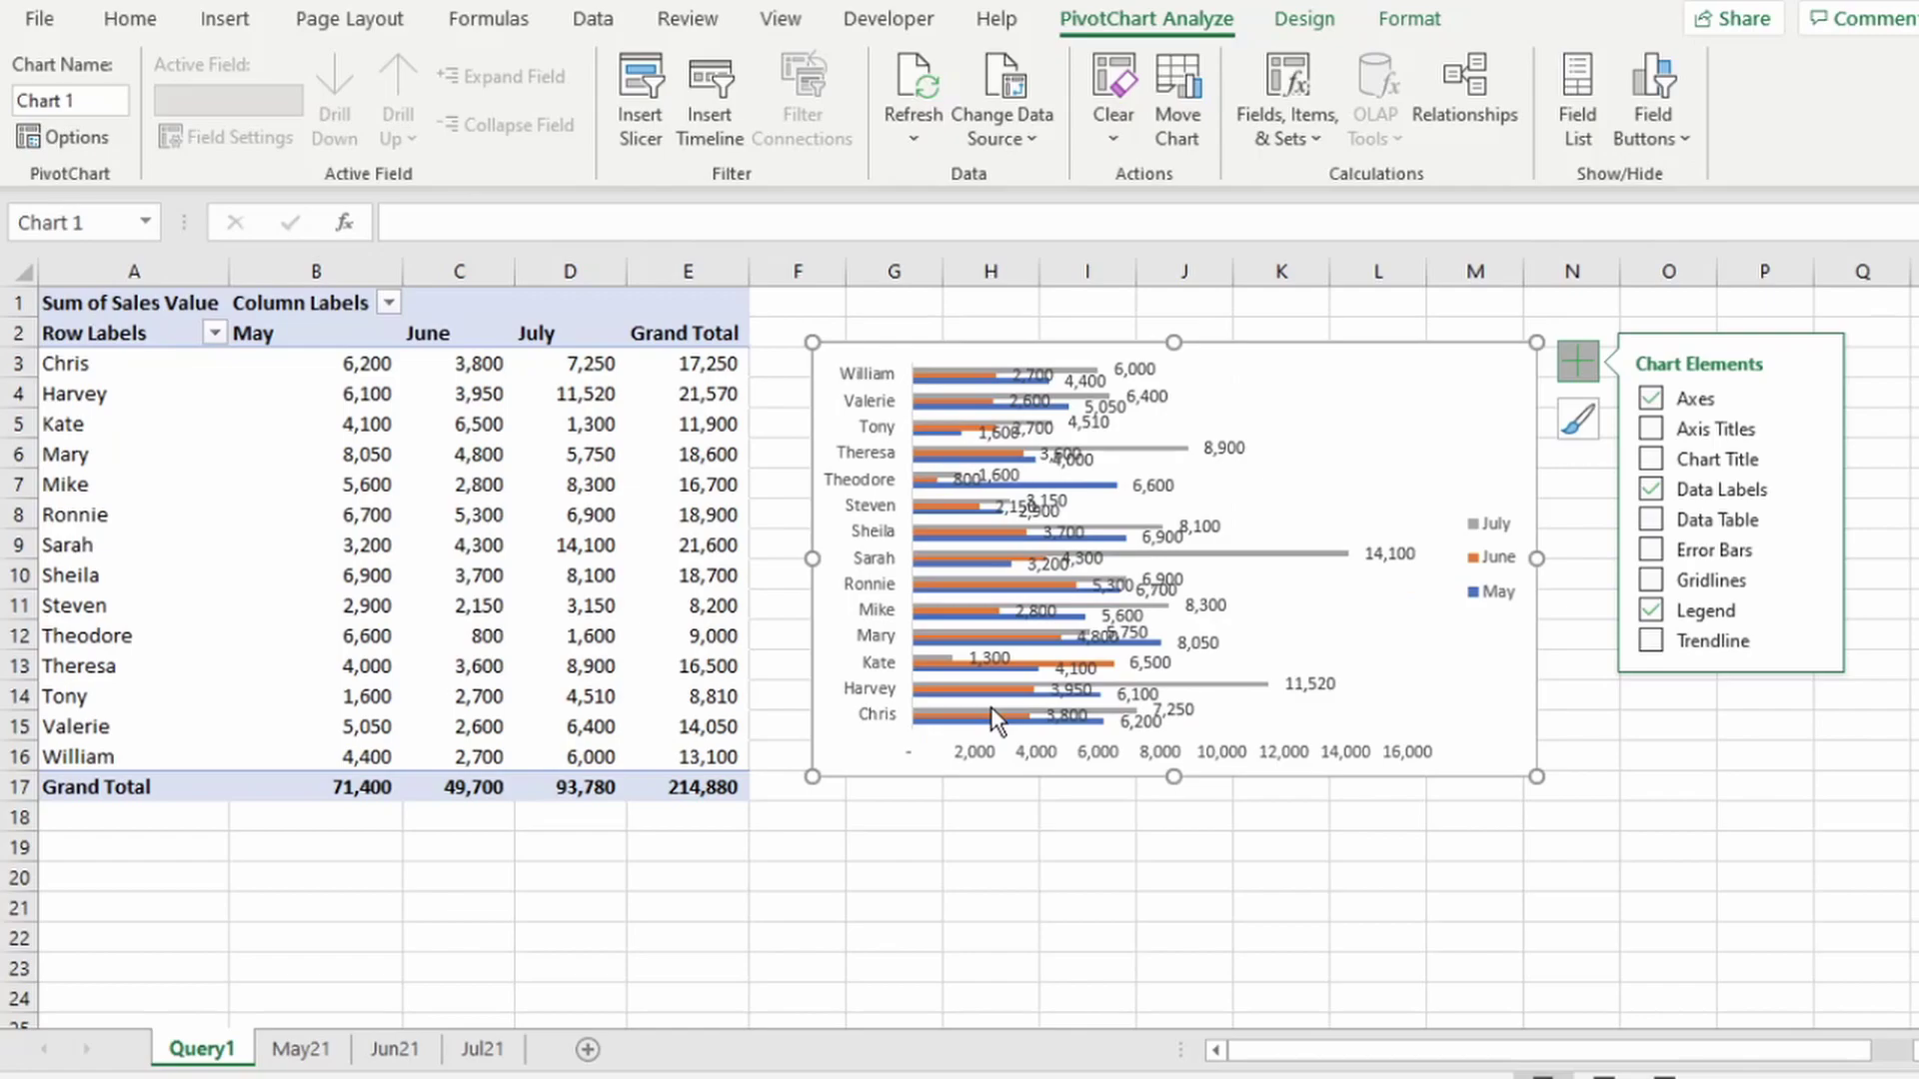
{"action": "key", "text": "Delete"}
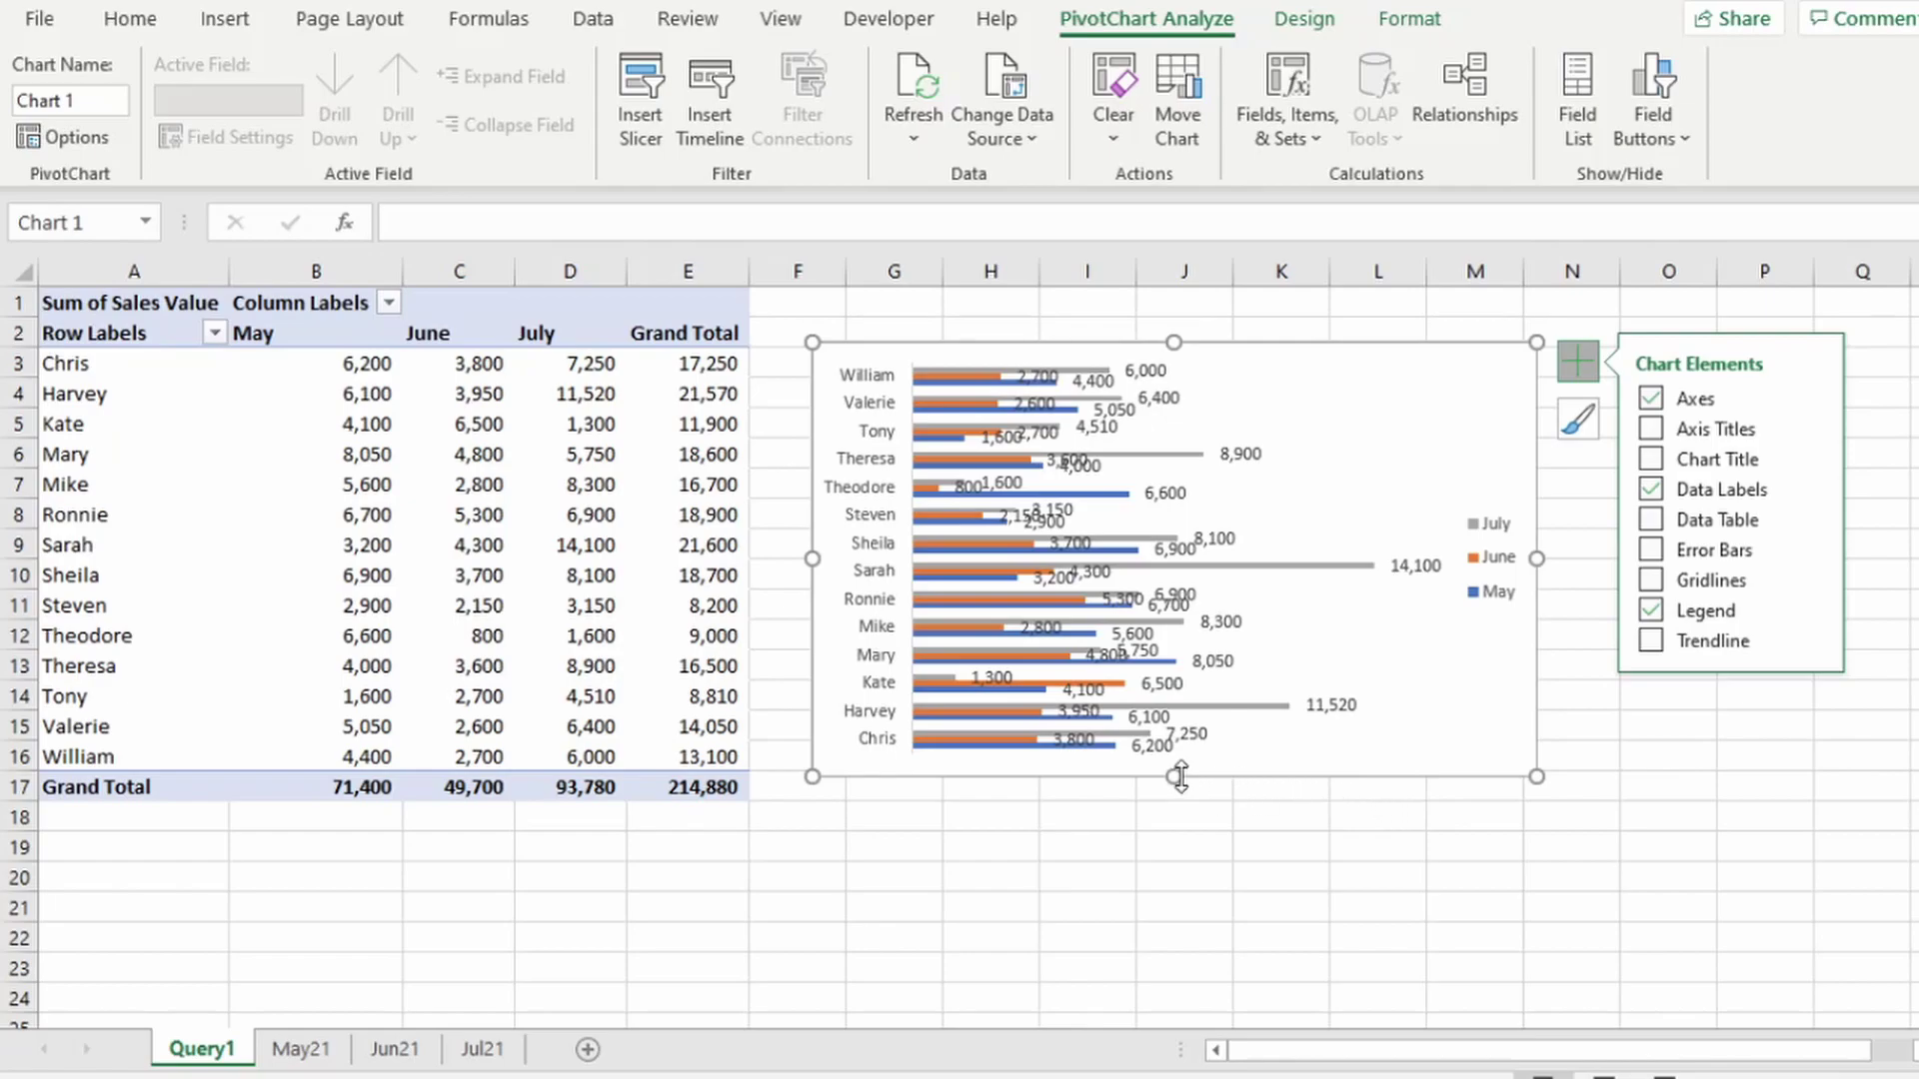
- Stretch the chart taller and insert a Month Name slicer
{"action": "left_click_drag", "start_coordinate": [1173, 777], "coordinate": [1183, 920]}
{"action": "left_click", "coordinate": [224, 19]}
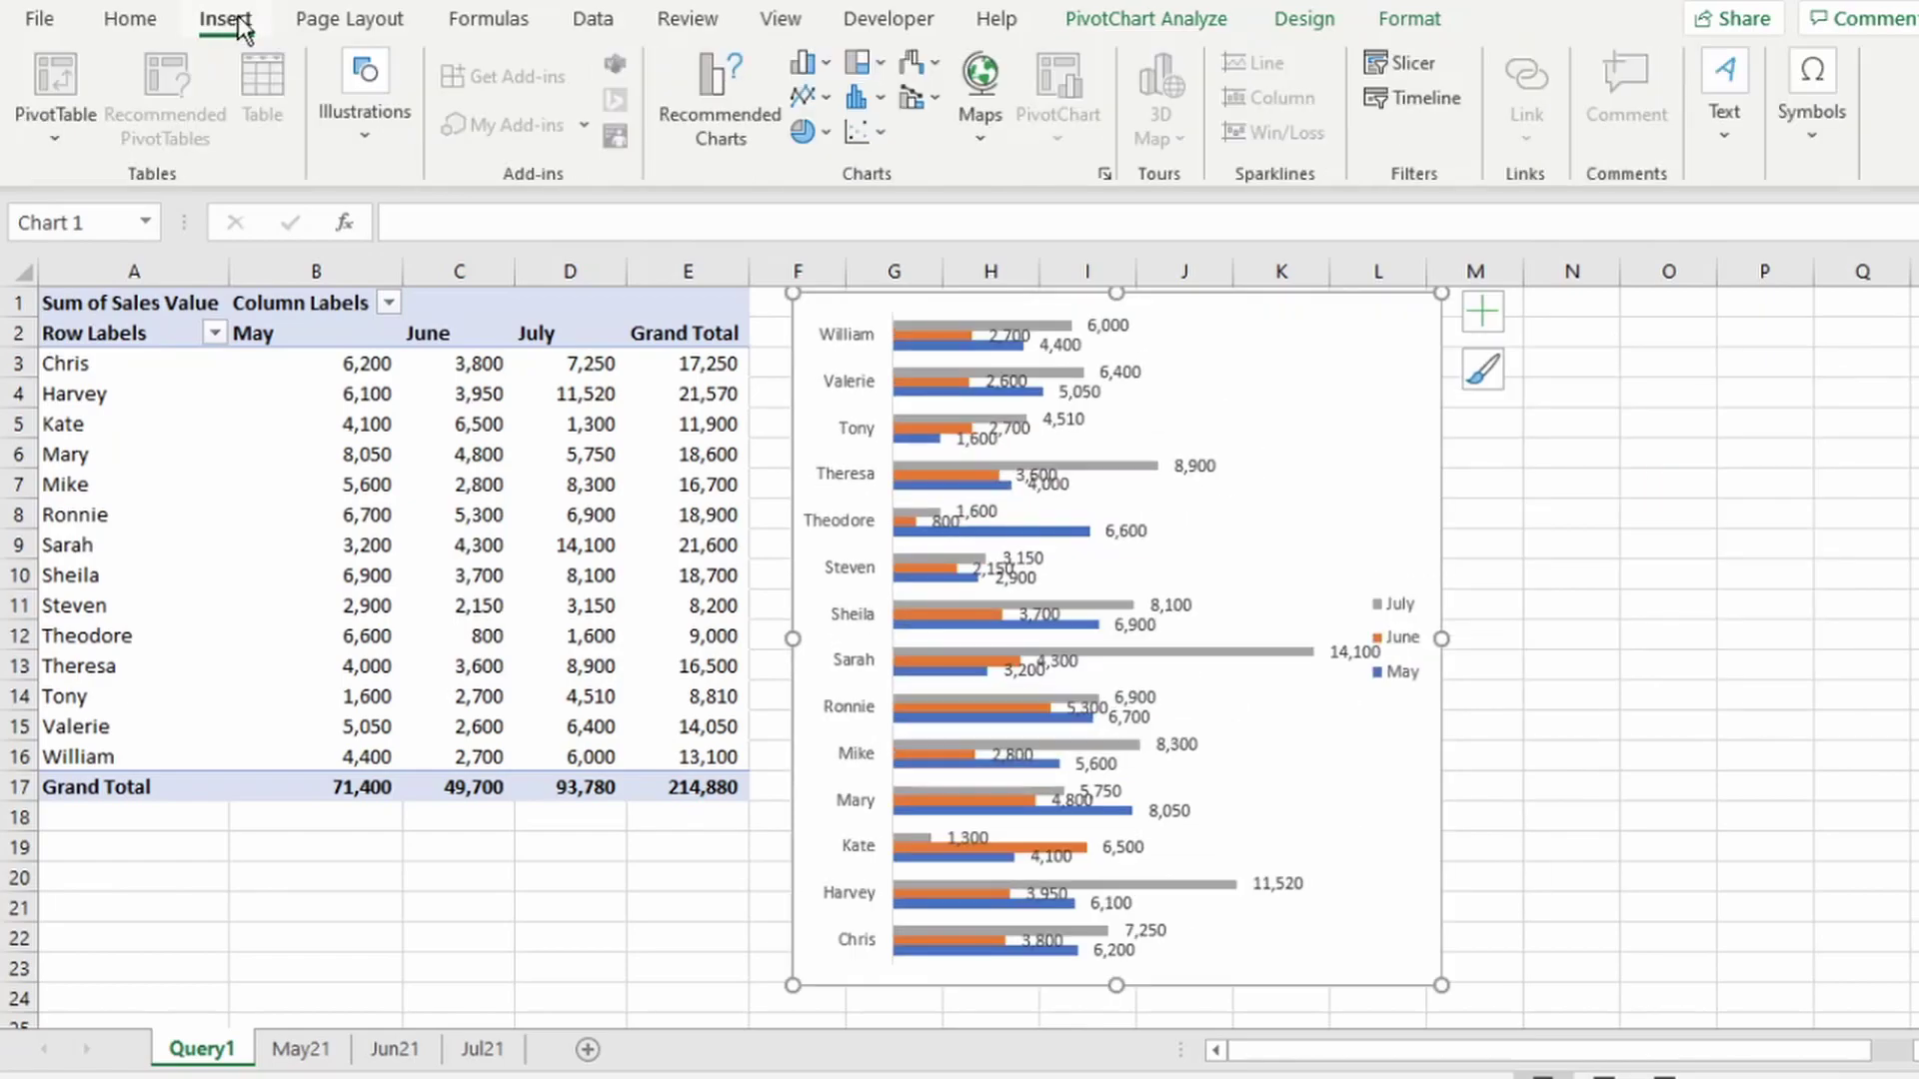
{"action": "left_click", "coordinate": [1393, 62]}
{"action": "left_click", "coordinate": [309, 531]}
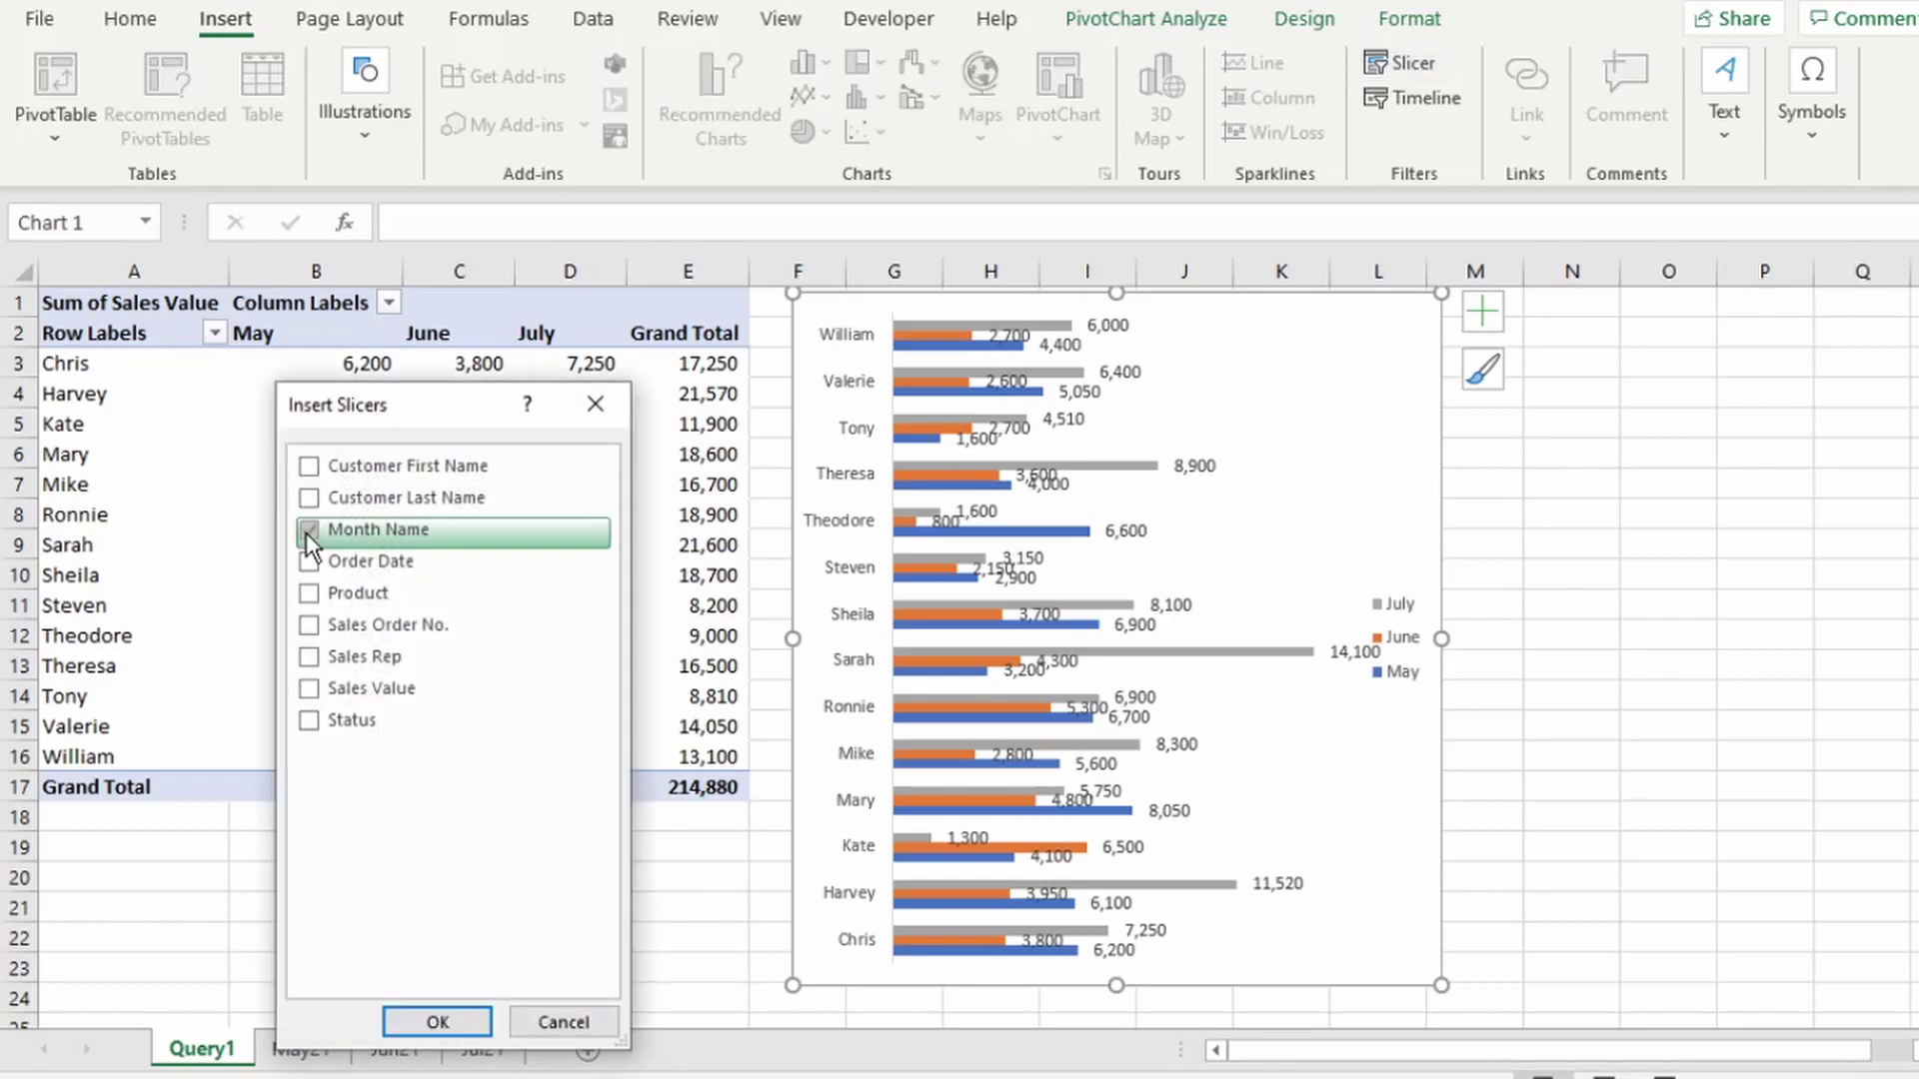
{"action": "left_click", "coordinate": [422, 1022]}
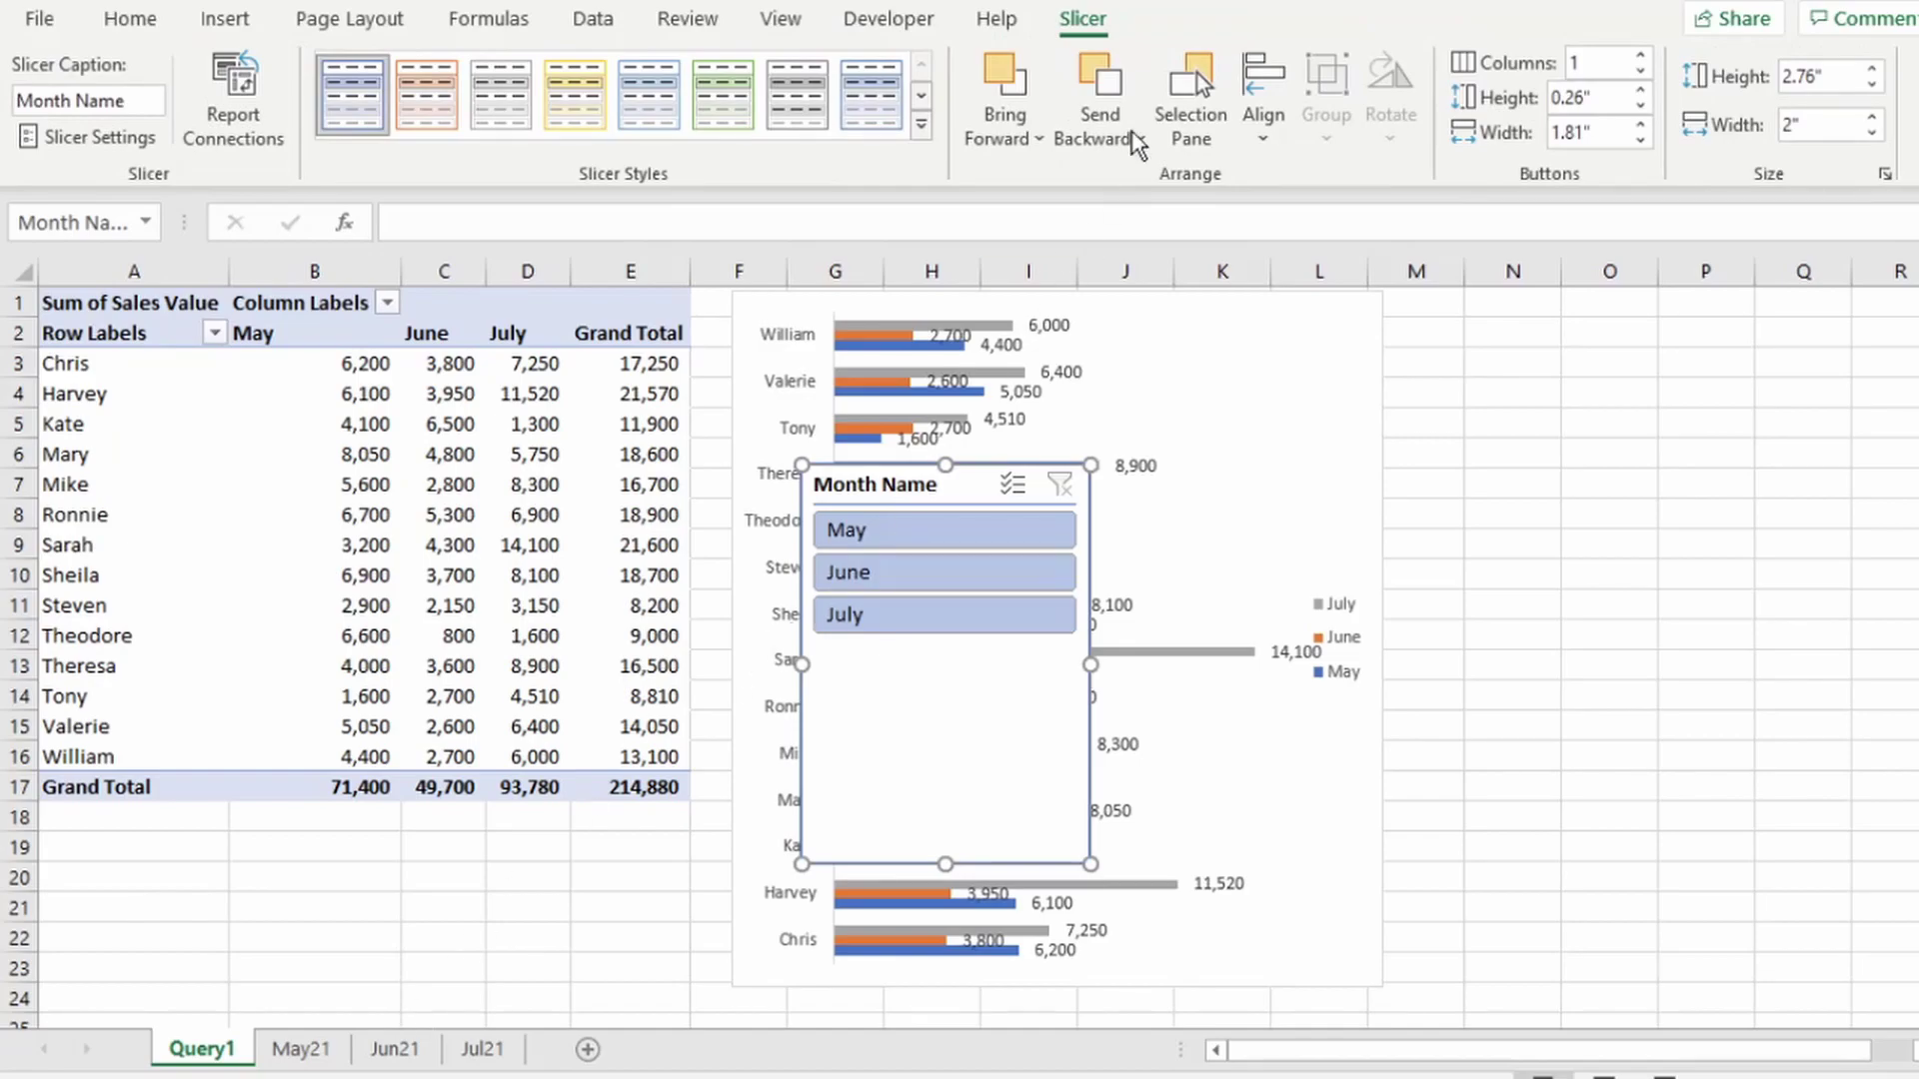
- Make the slicer a single headerless row of 4 columns at the chart's top right
{"action": "left_click", "coordinate": [1640, 56]}
{"action": "left_click", "coordinate": [1640, 56]}
{"action": "left_click", "coordinate": [1640, 56]}
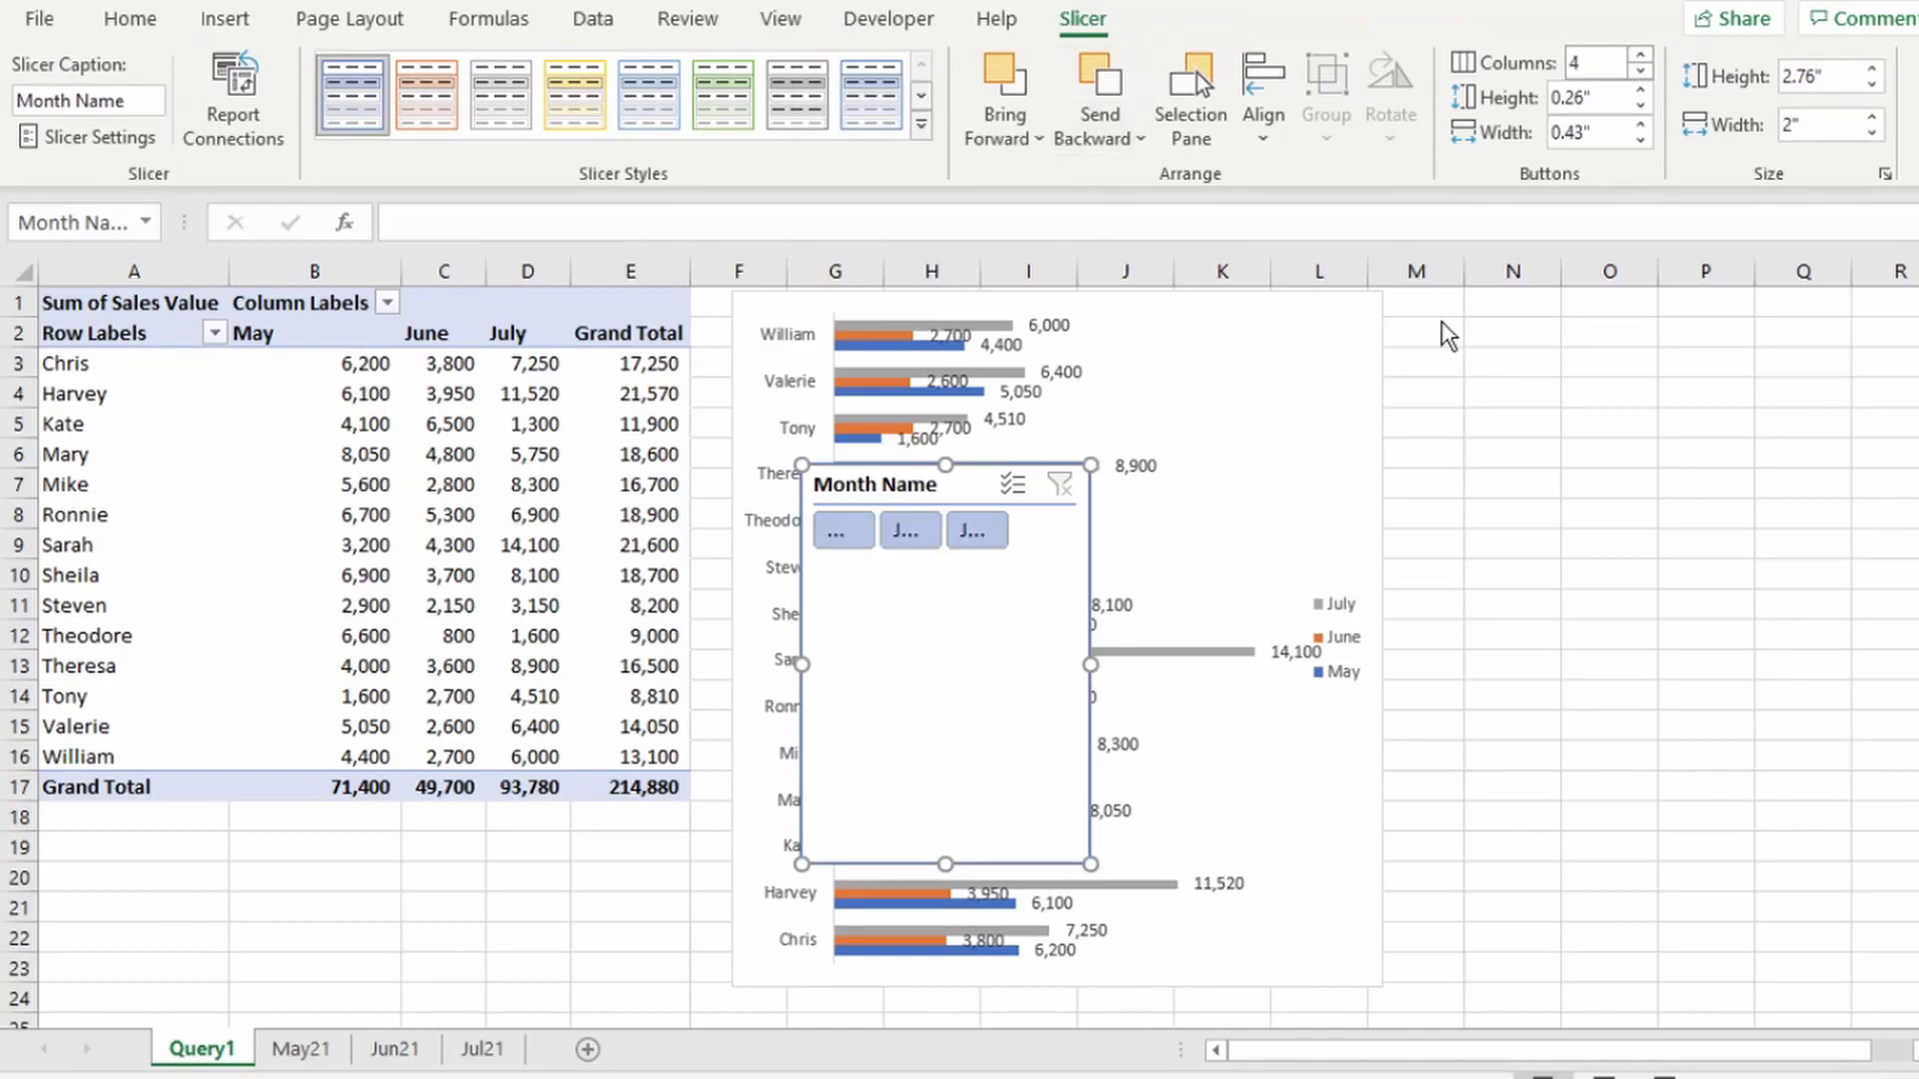
{"action": "left_click_drag", "start_coordinate": [934, 862], "coordinate": [967, 570]}
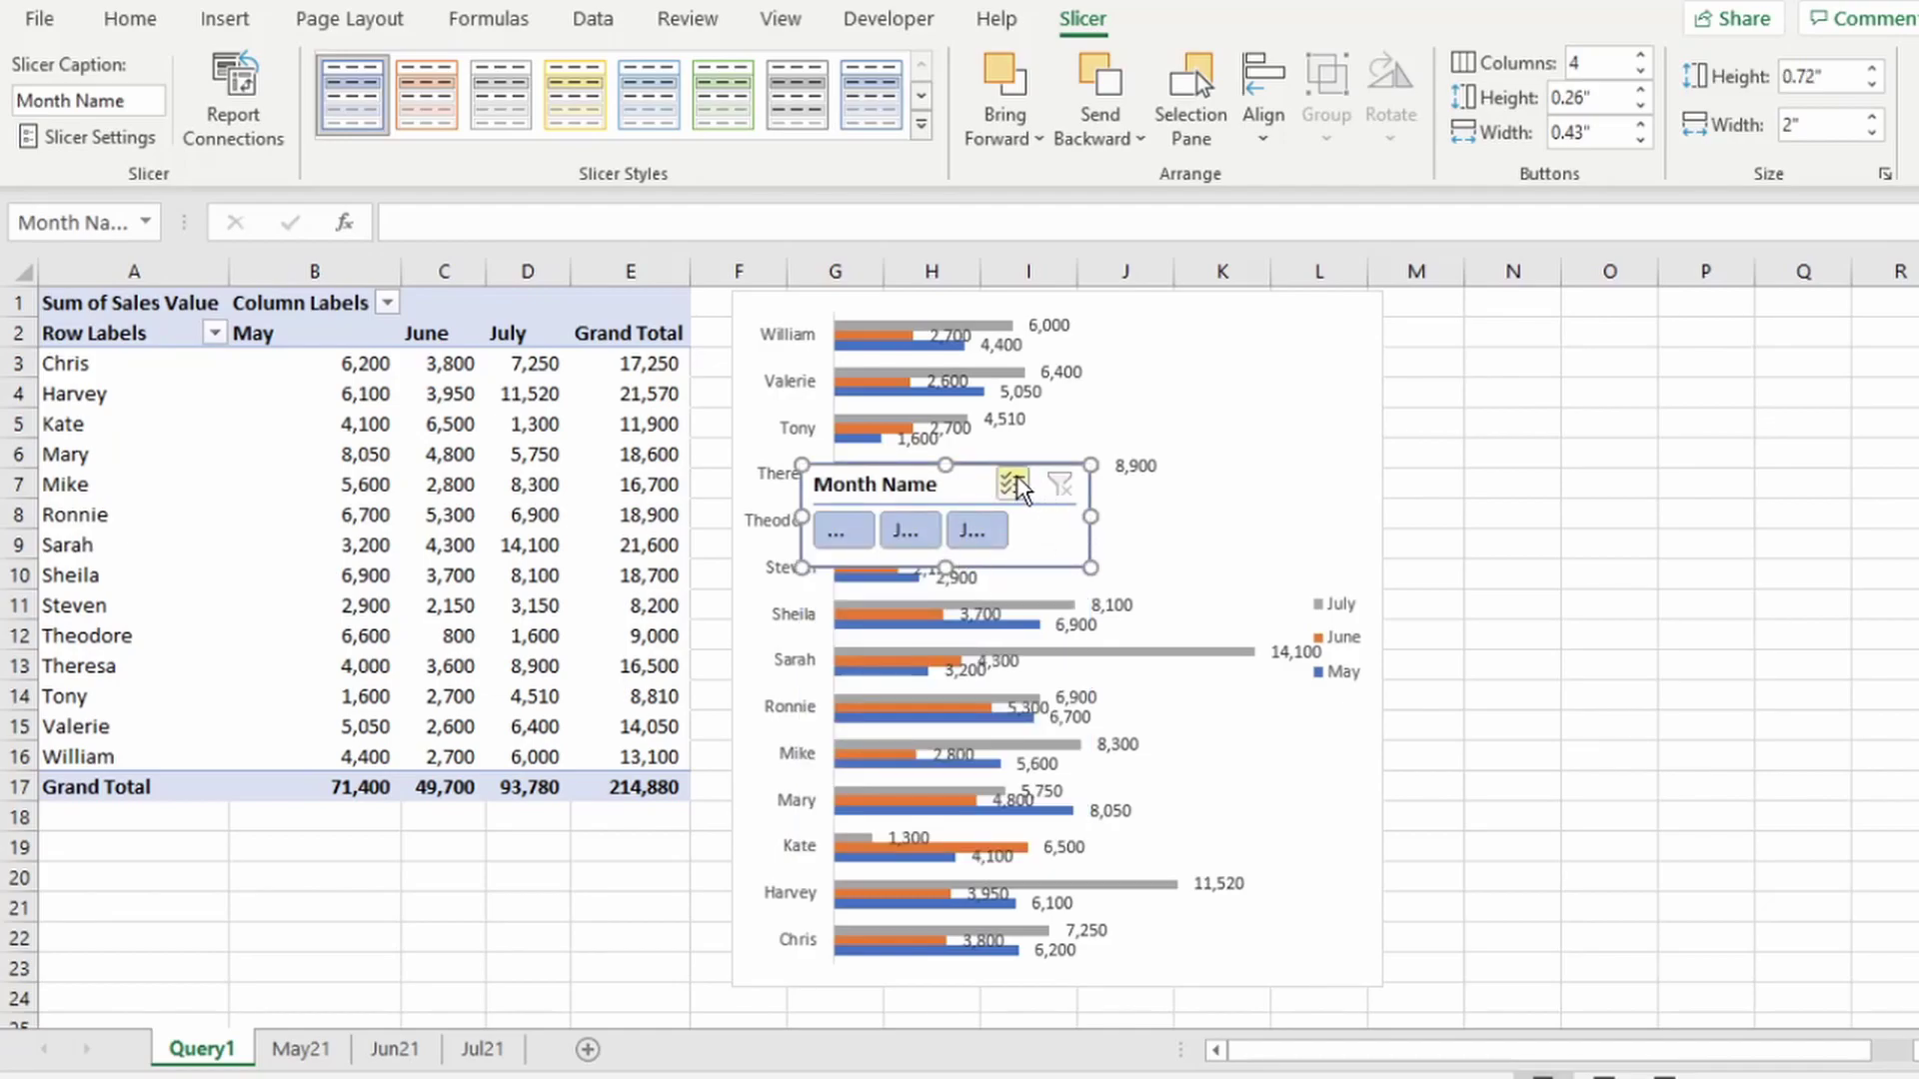
{"action": "left_click_drag", "start_coordinate": [982, 466], "coordinate": [1257, 308]}
{"action": "left_click", "coordinate": [117, 146]}
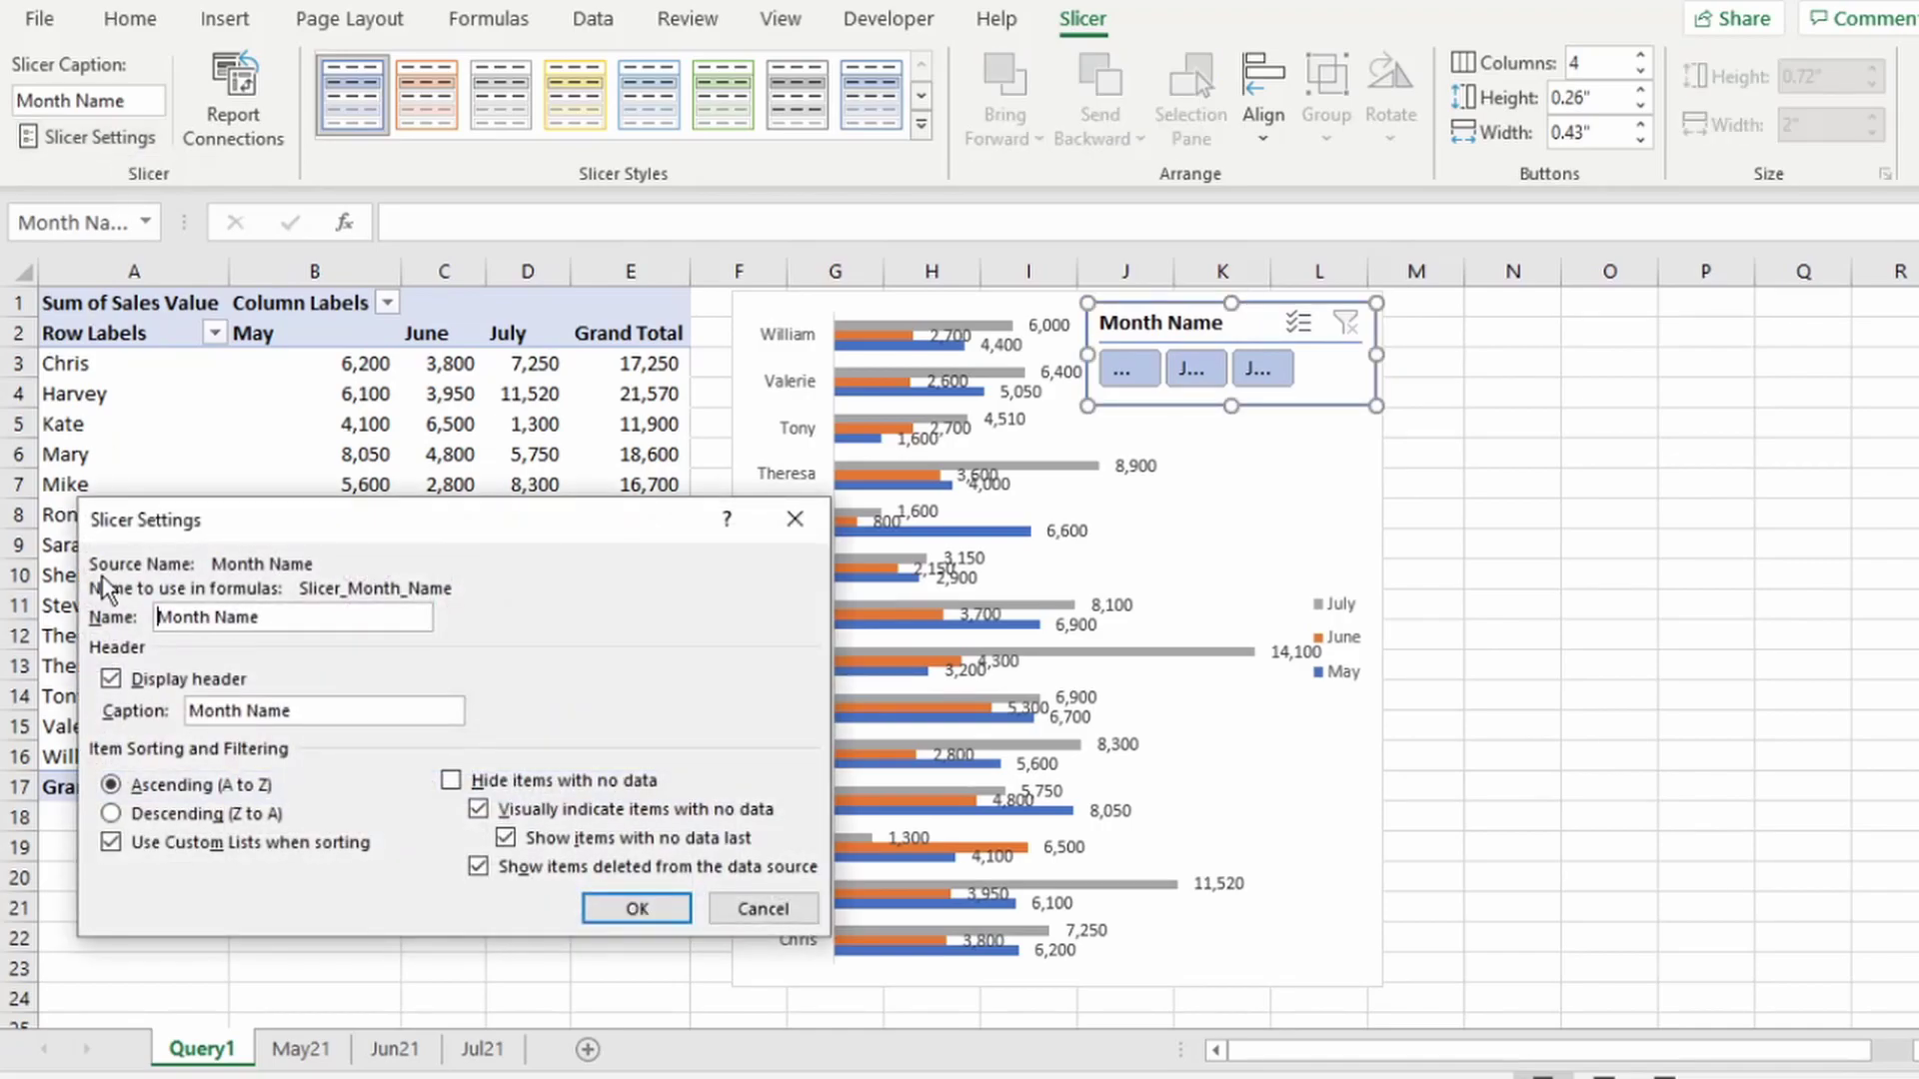
{"action": "left_click", "coordinate": [118, 681]}
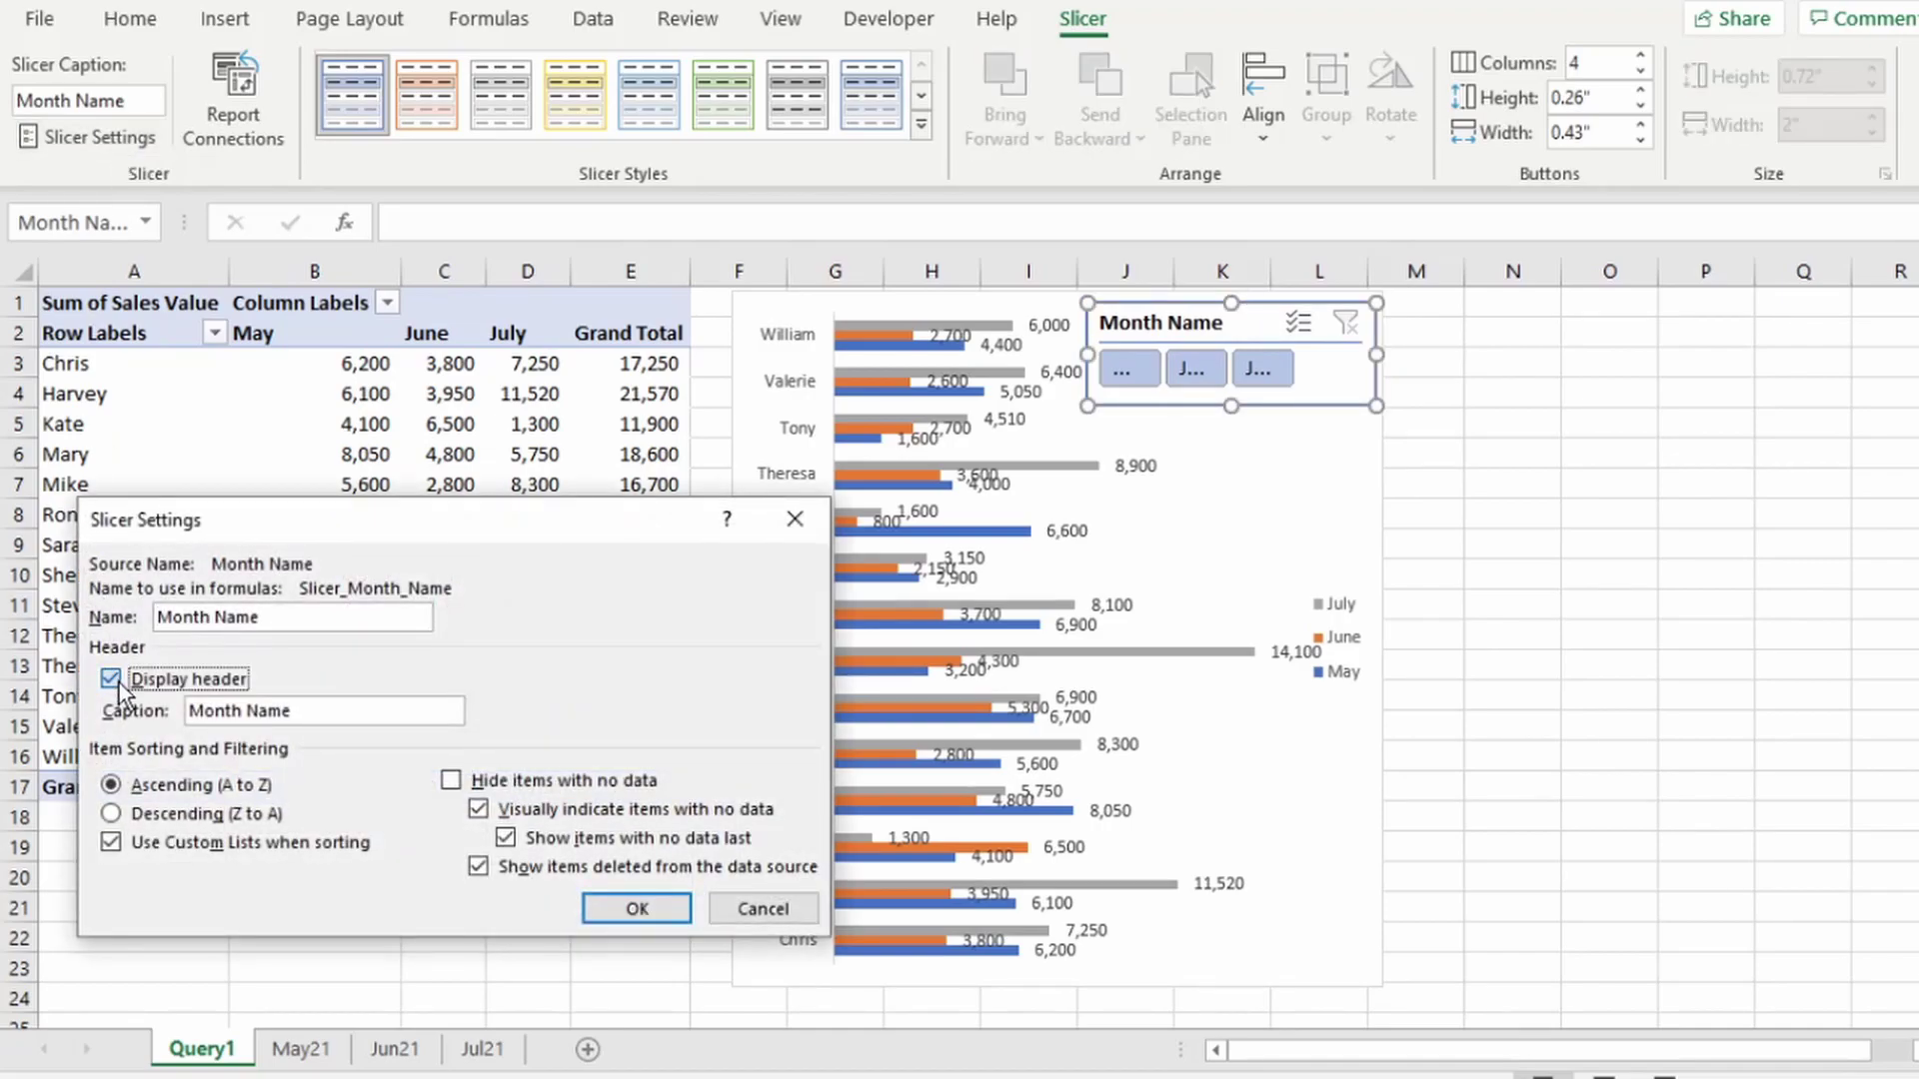
{"action": "left_click", "coordinate": [637, 909]}
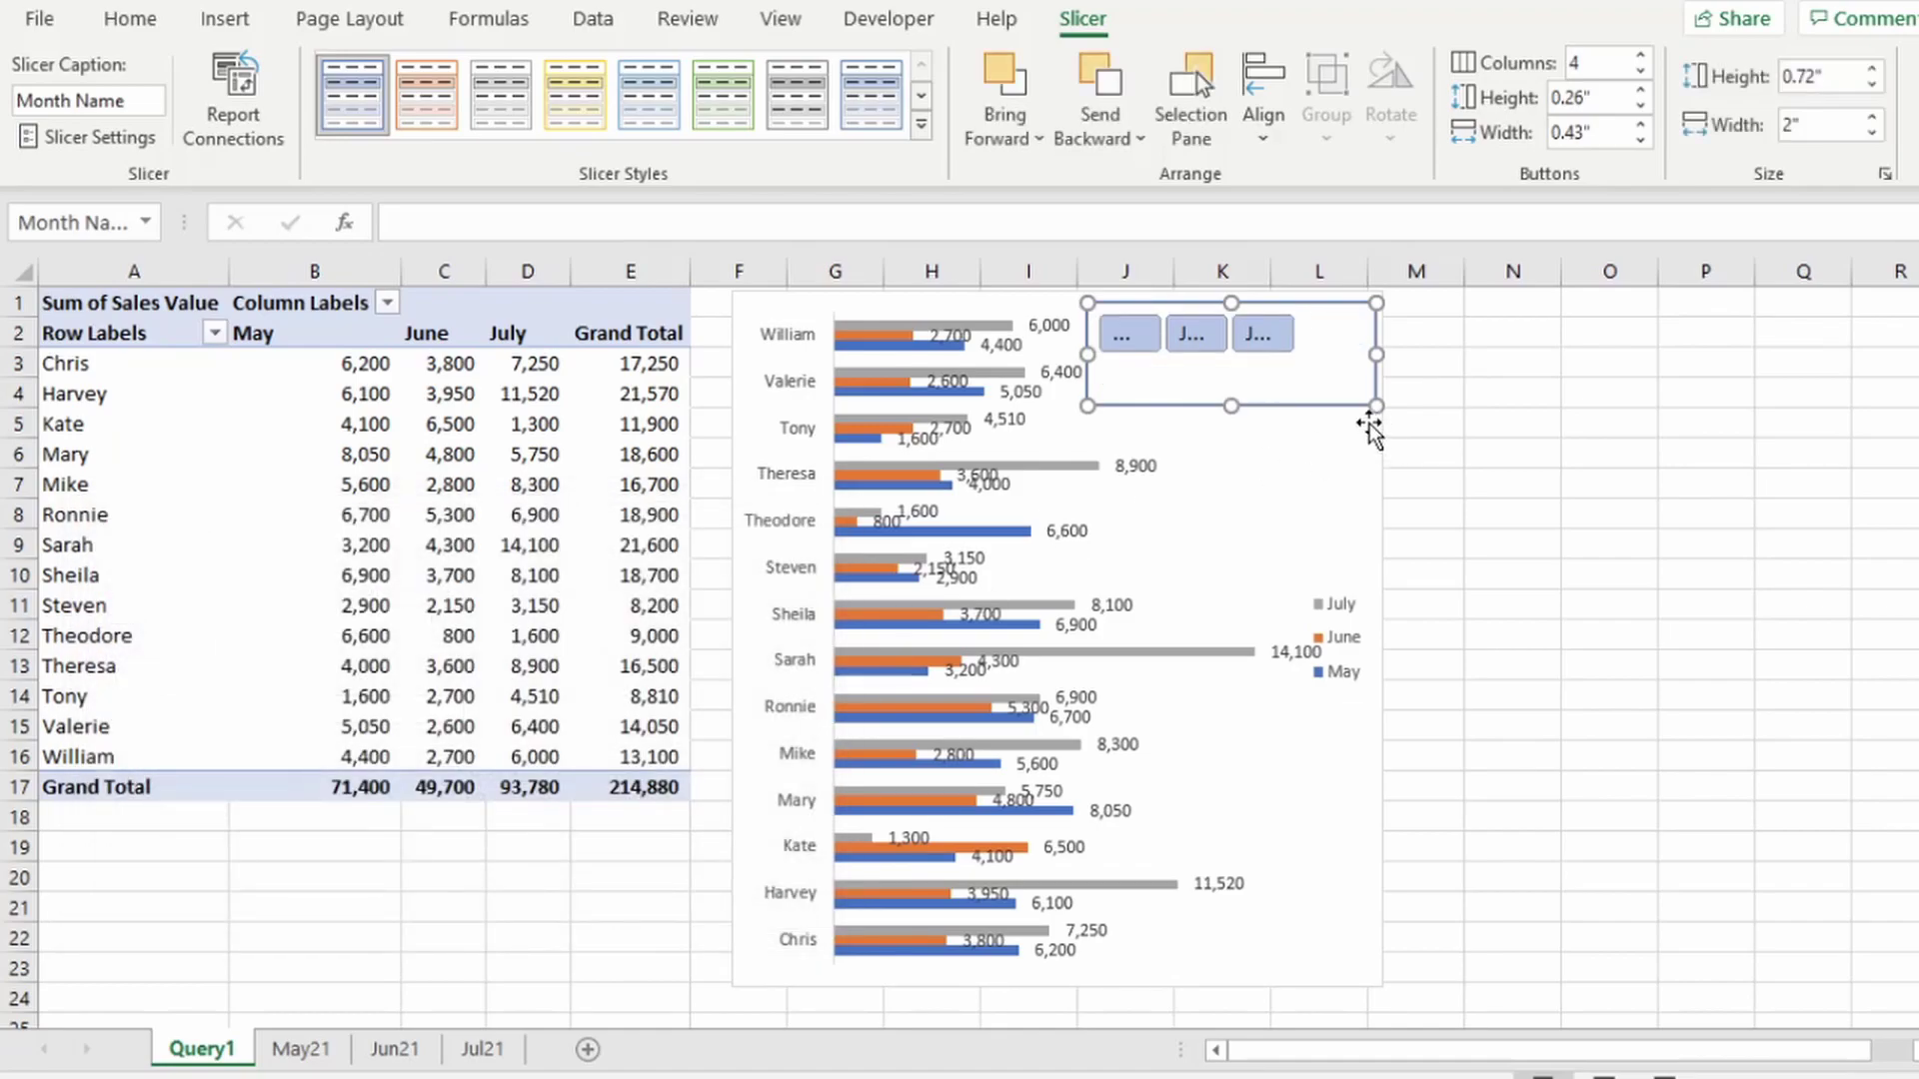
{"action": "left_click_drag", "start_coordinate": [1376, 354], "coordinate": [1320, 364]}
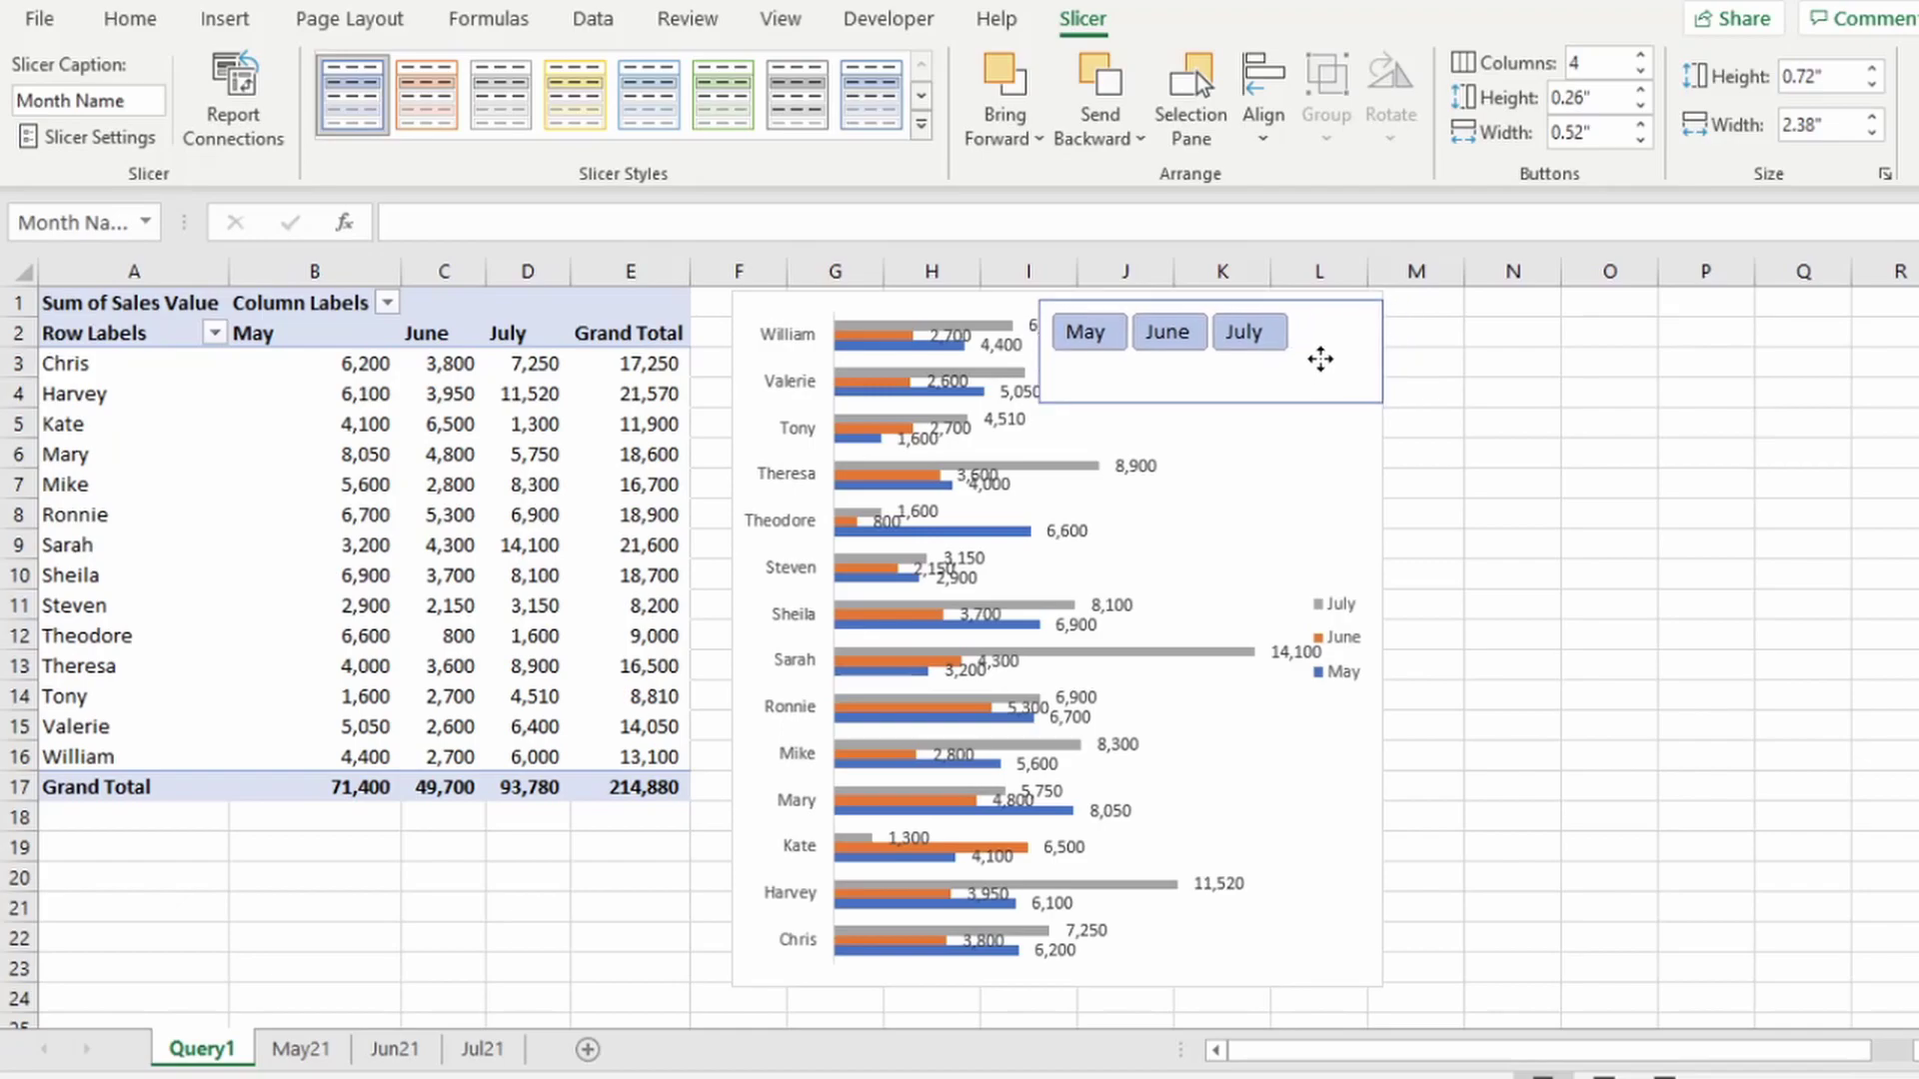
{"action": "left_click_drag", "start_coordinate": [1058, 344], "coordinate": [794, 340]}
- Retitle the chart 'Sales' and open the chart area's border formatting options
{"action": "triple_click", "coordinate": [813, 327]}
{"action": "type", "text": "Sales"}
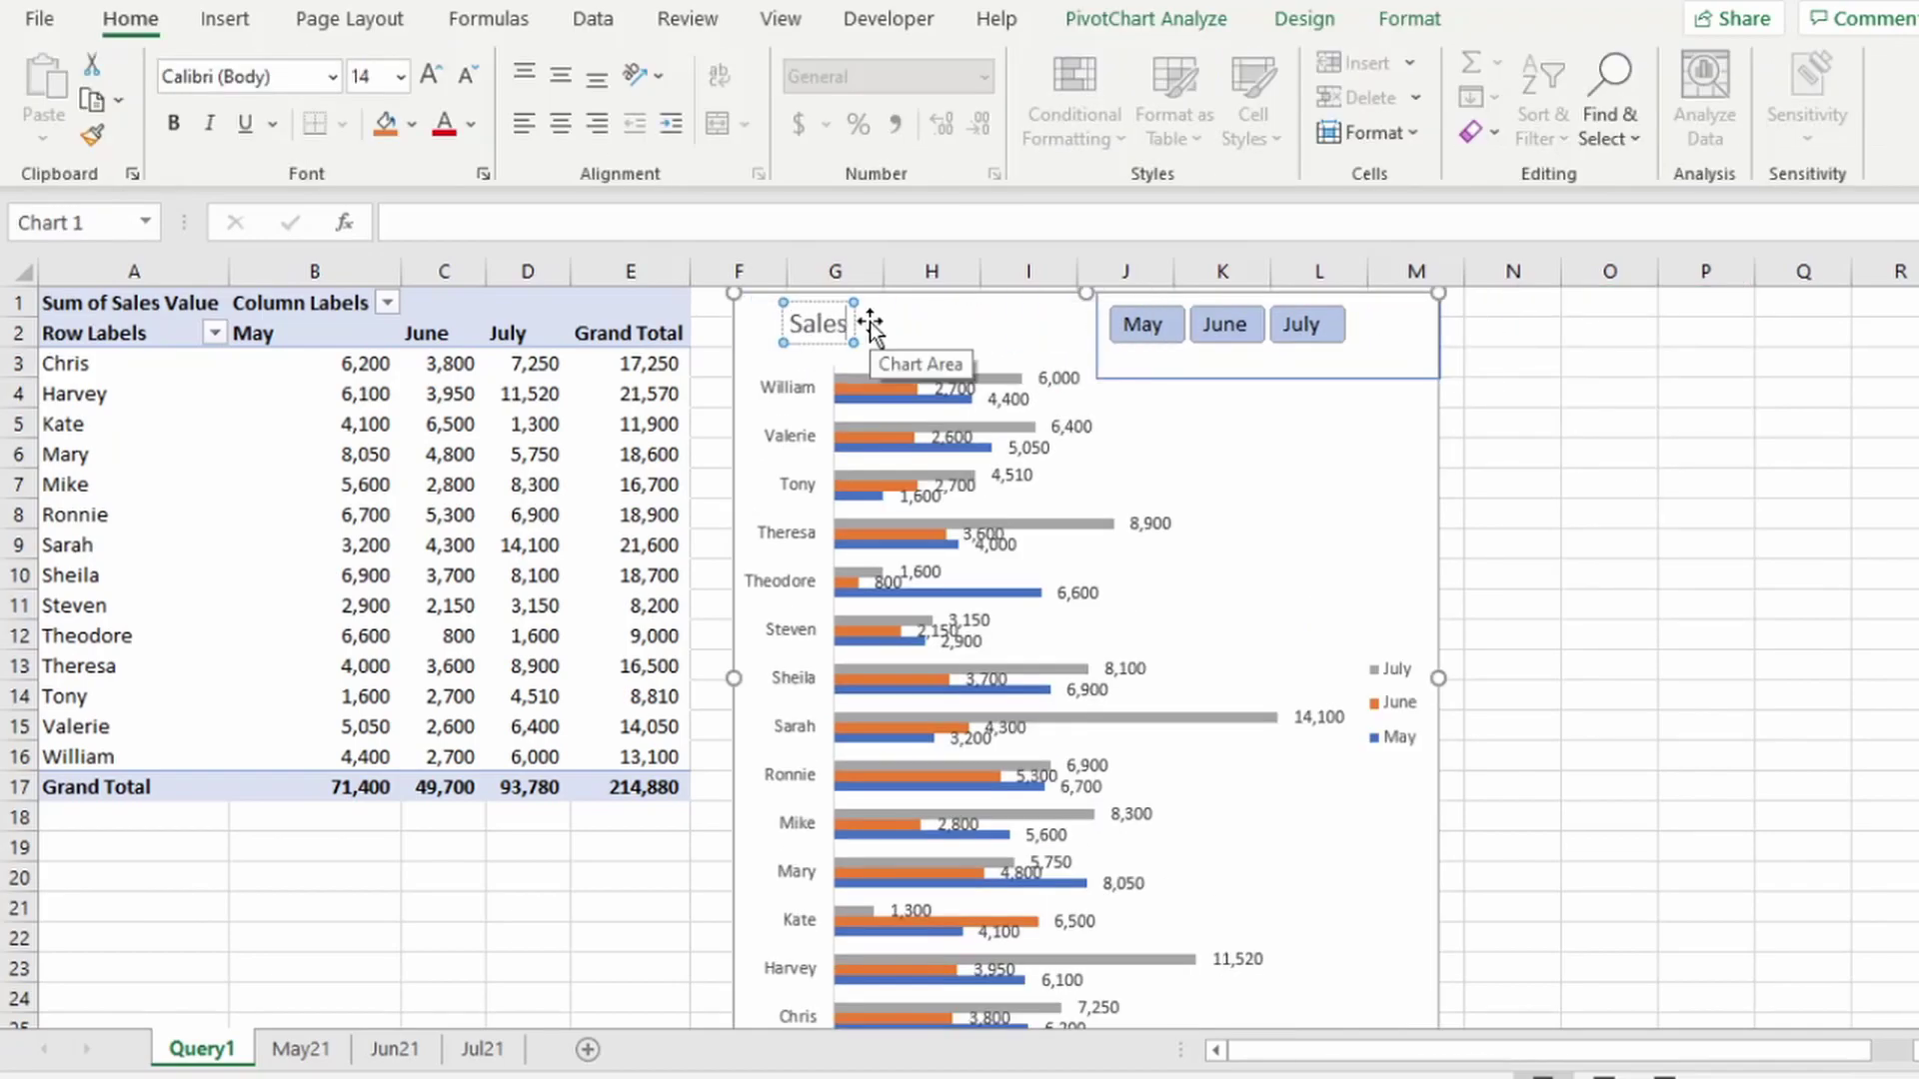
{"action": "double_click", "coordinate": [819, 335]}
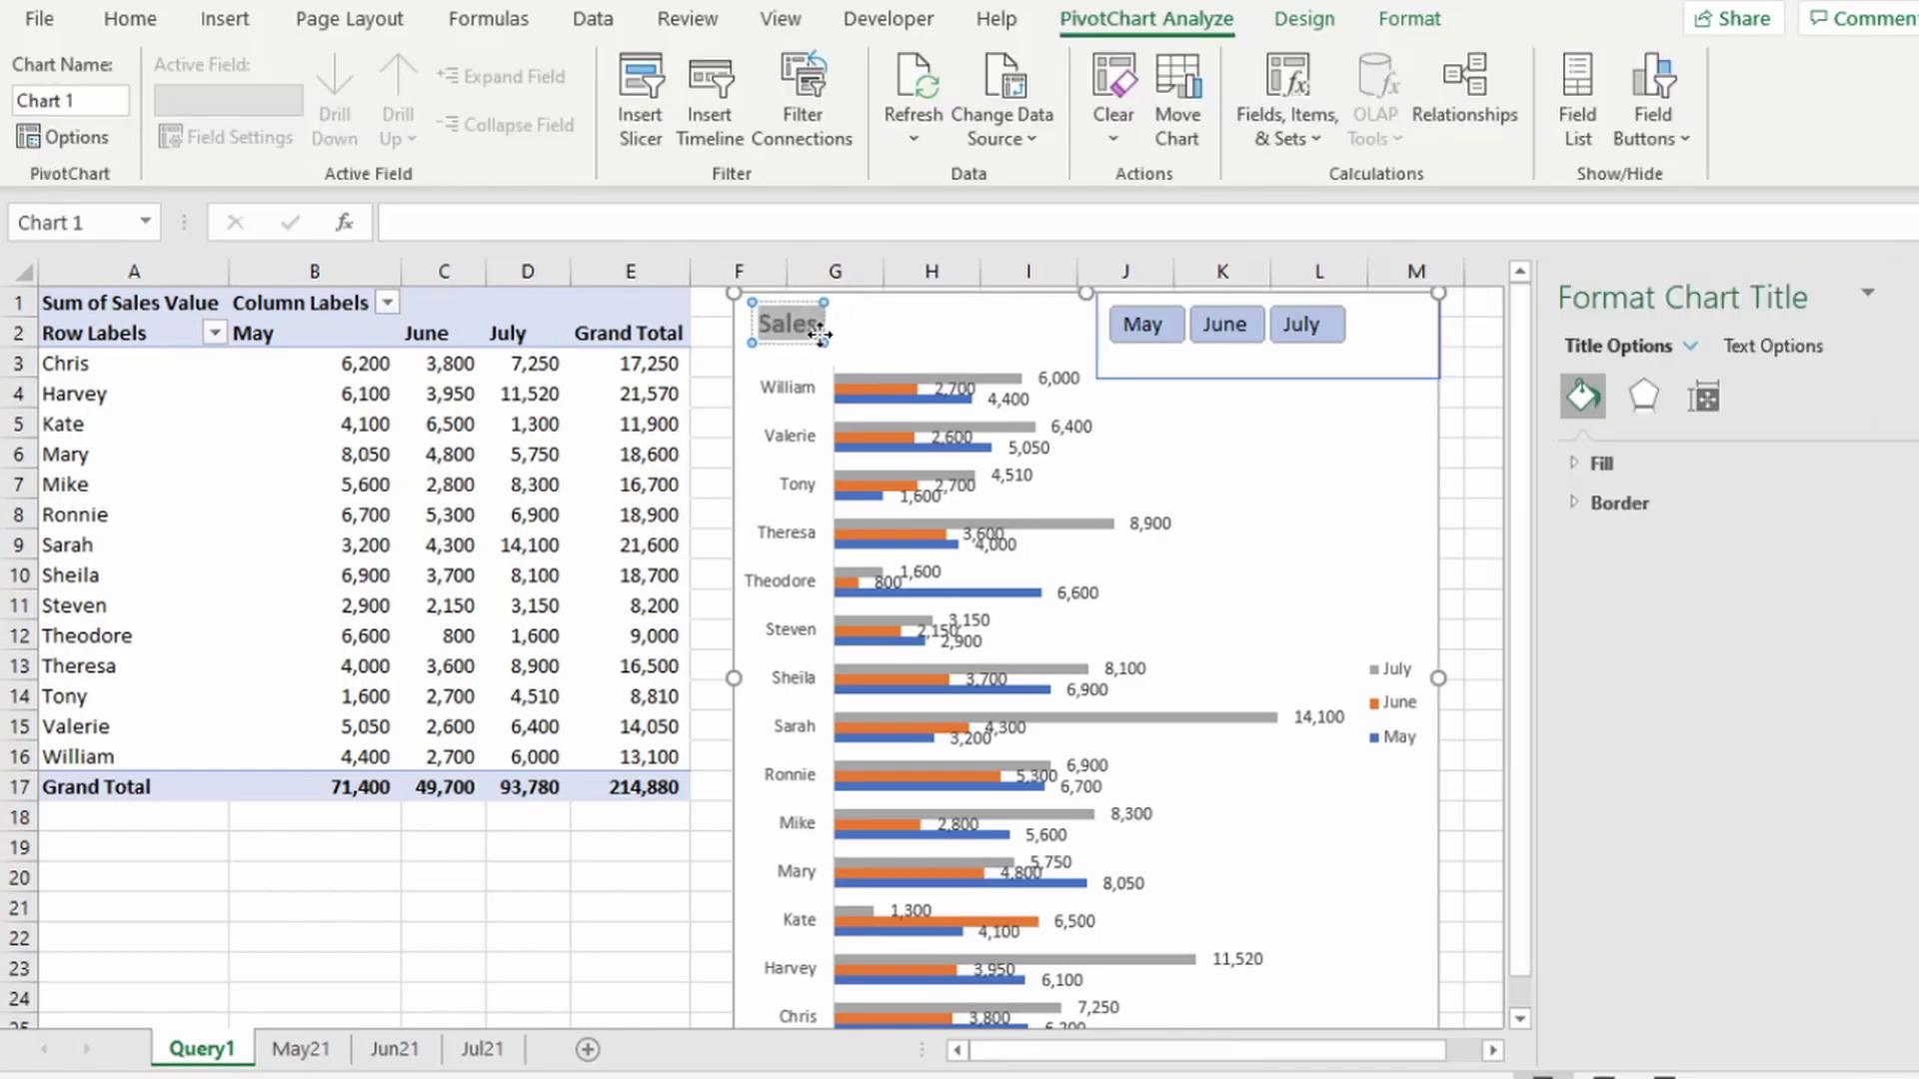
{"action": "left_click", "coordinate": [834, 345]}
{"action": "left_click", "coordinate": [1619, 503]}
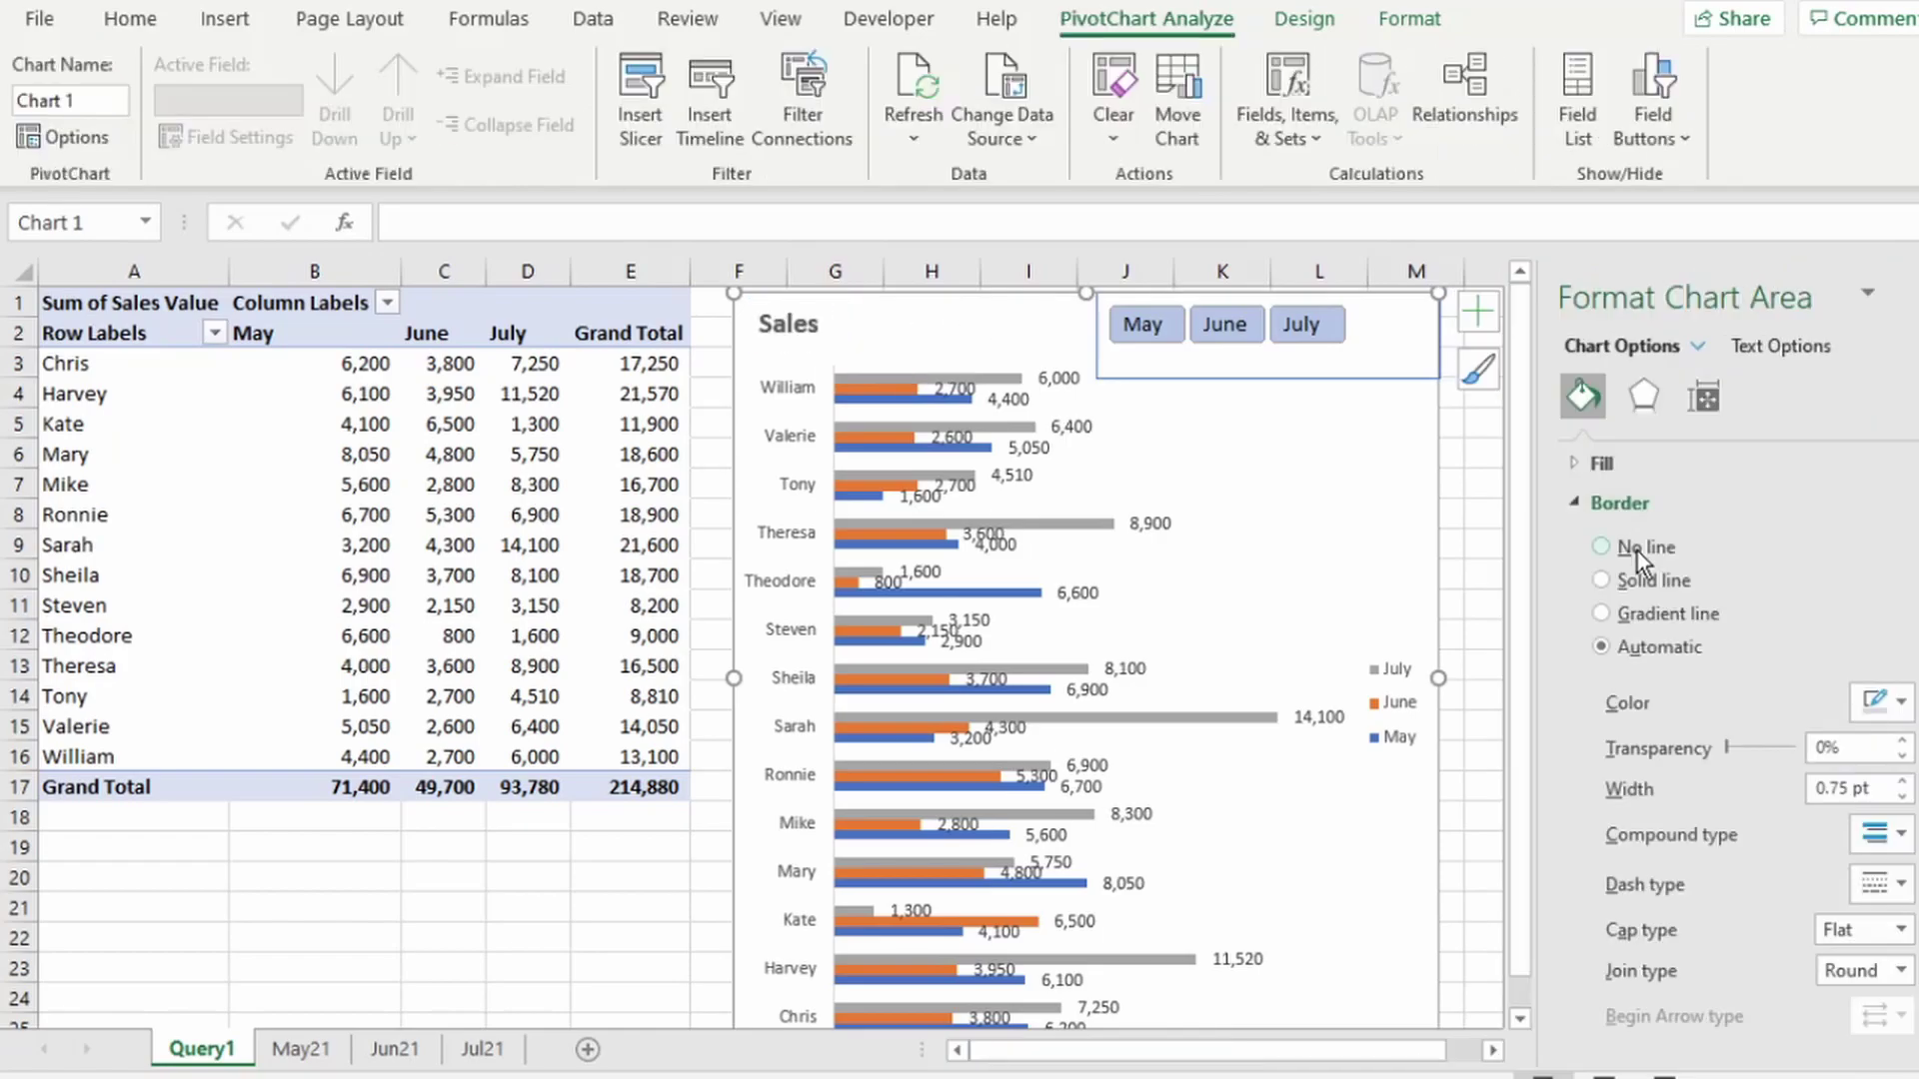
- Sort the sales reps by Grand Total sales, largest first
{"action": "right_click", "coordinate": [647, 376]}
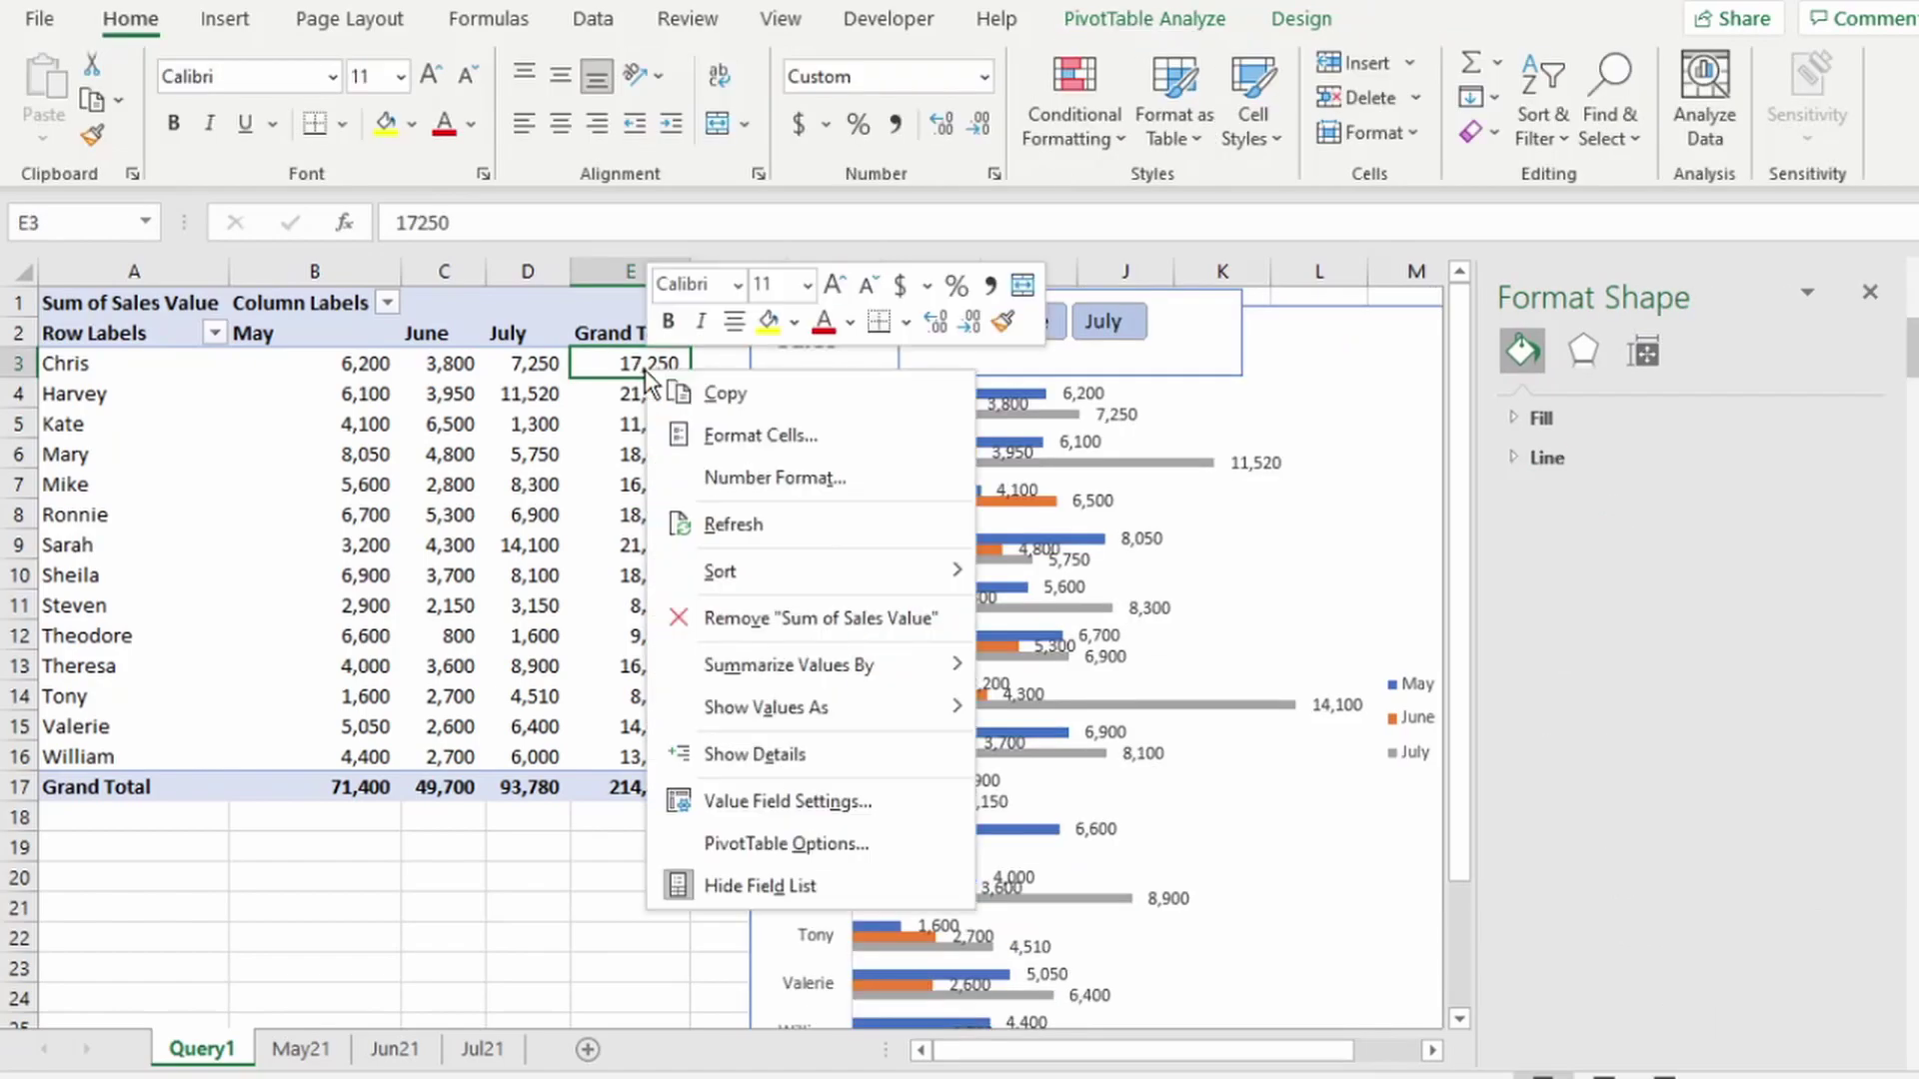
{"action": "mouse_move", "coordinate": [740, 578]}
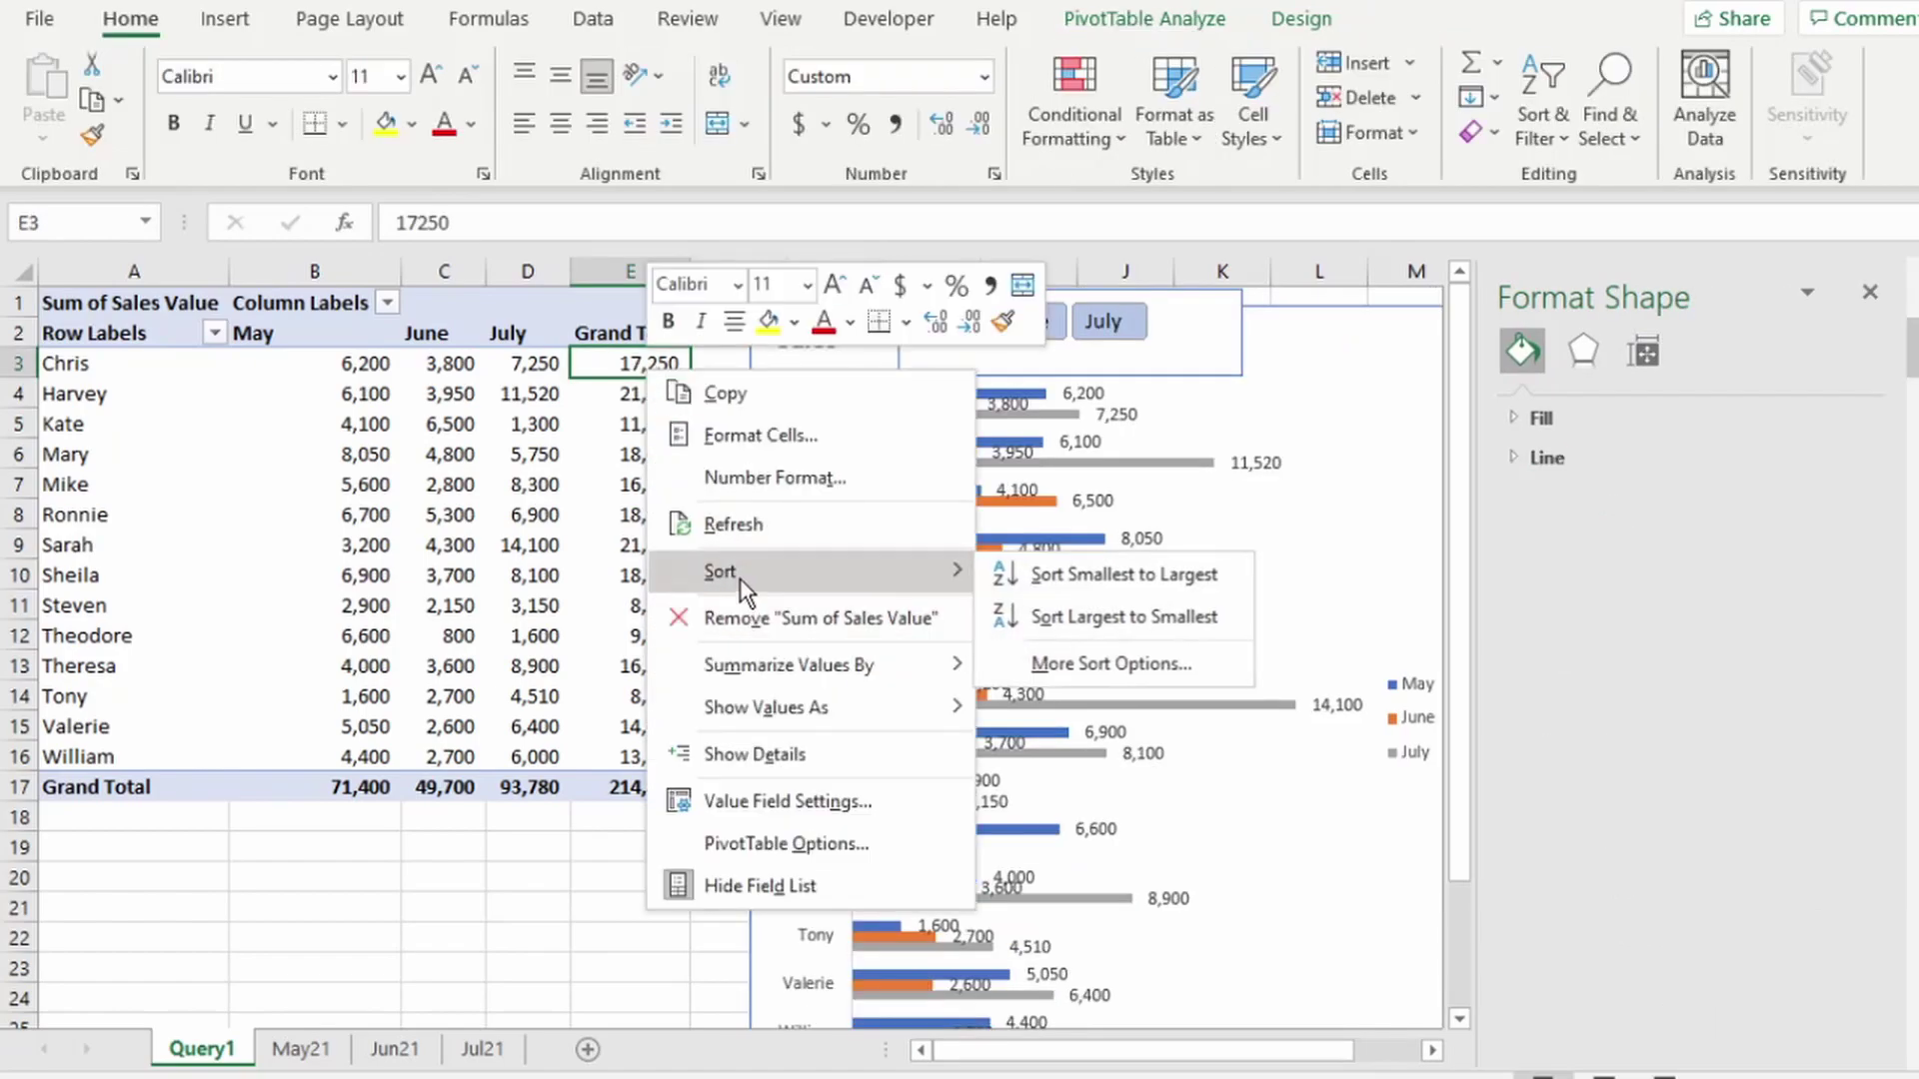
{"action": "left_click", "coordinate": [1058, 622]}
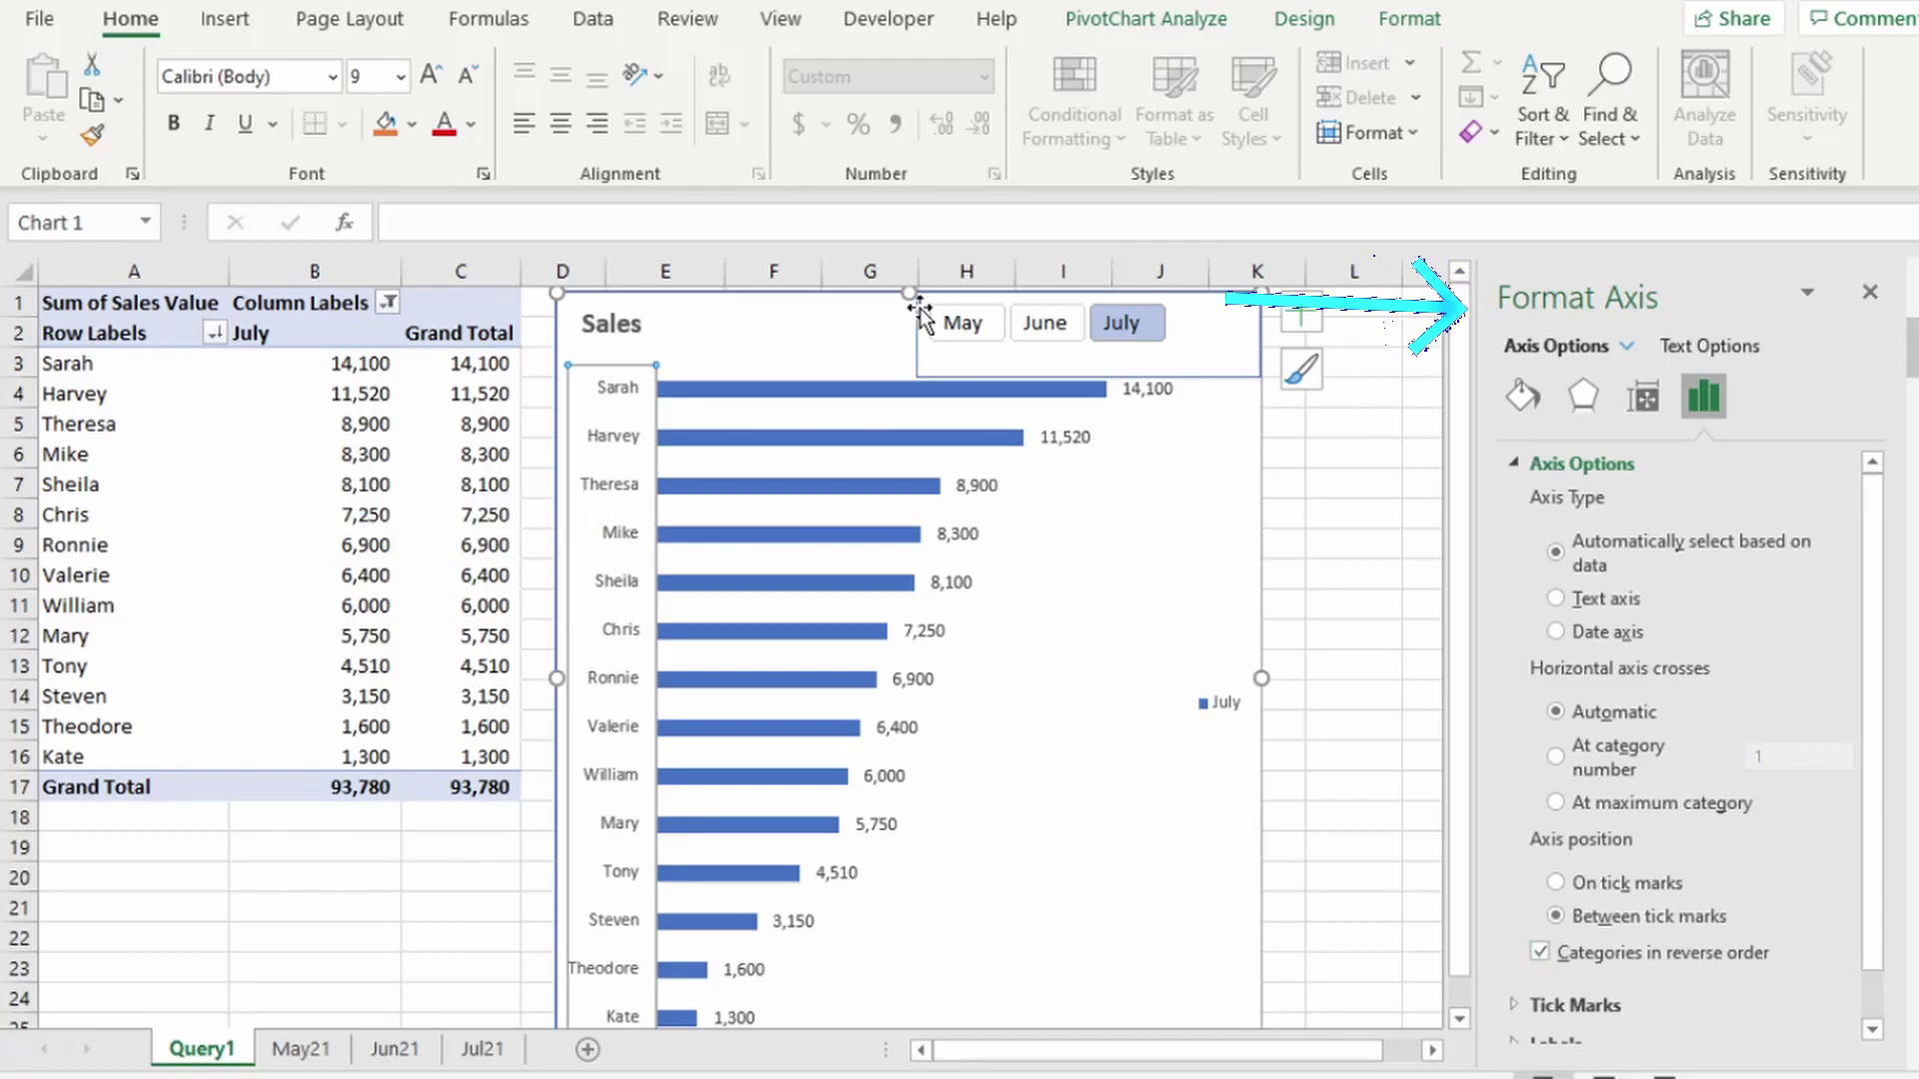
- Show May then June in the slicer, delete the chart legend, then show July
{"action": "left_click", "coordinate": [961, 322]}
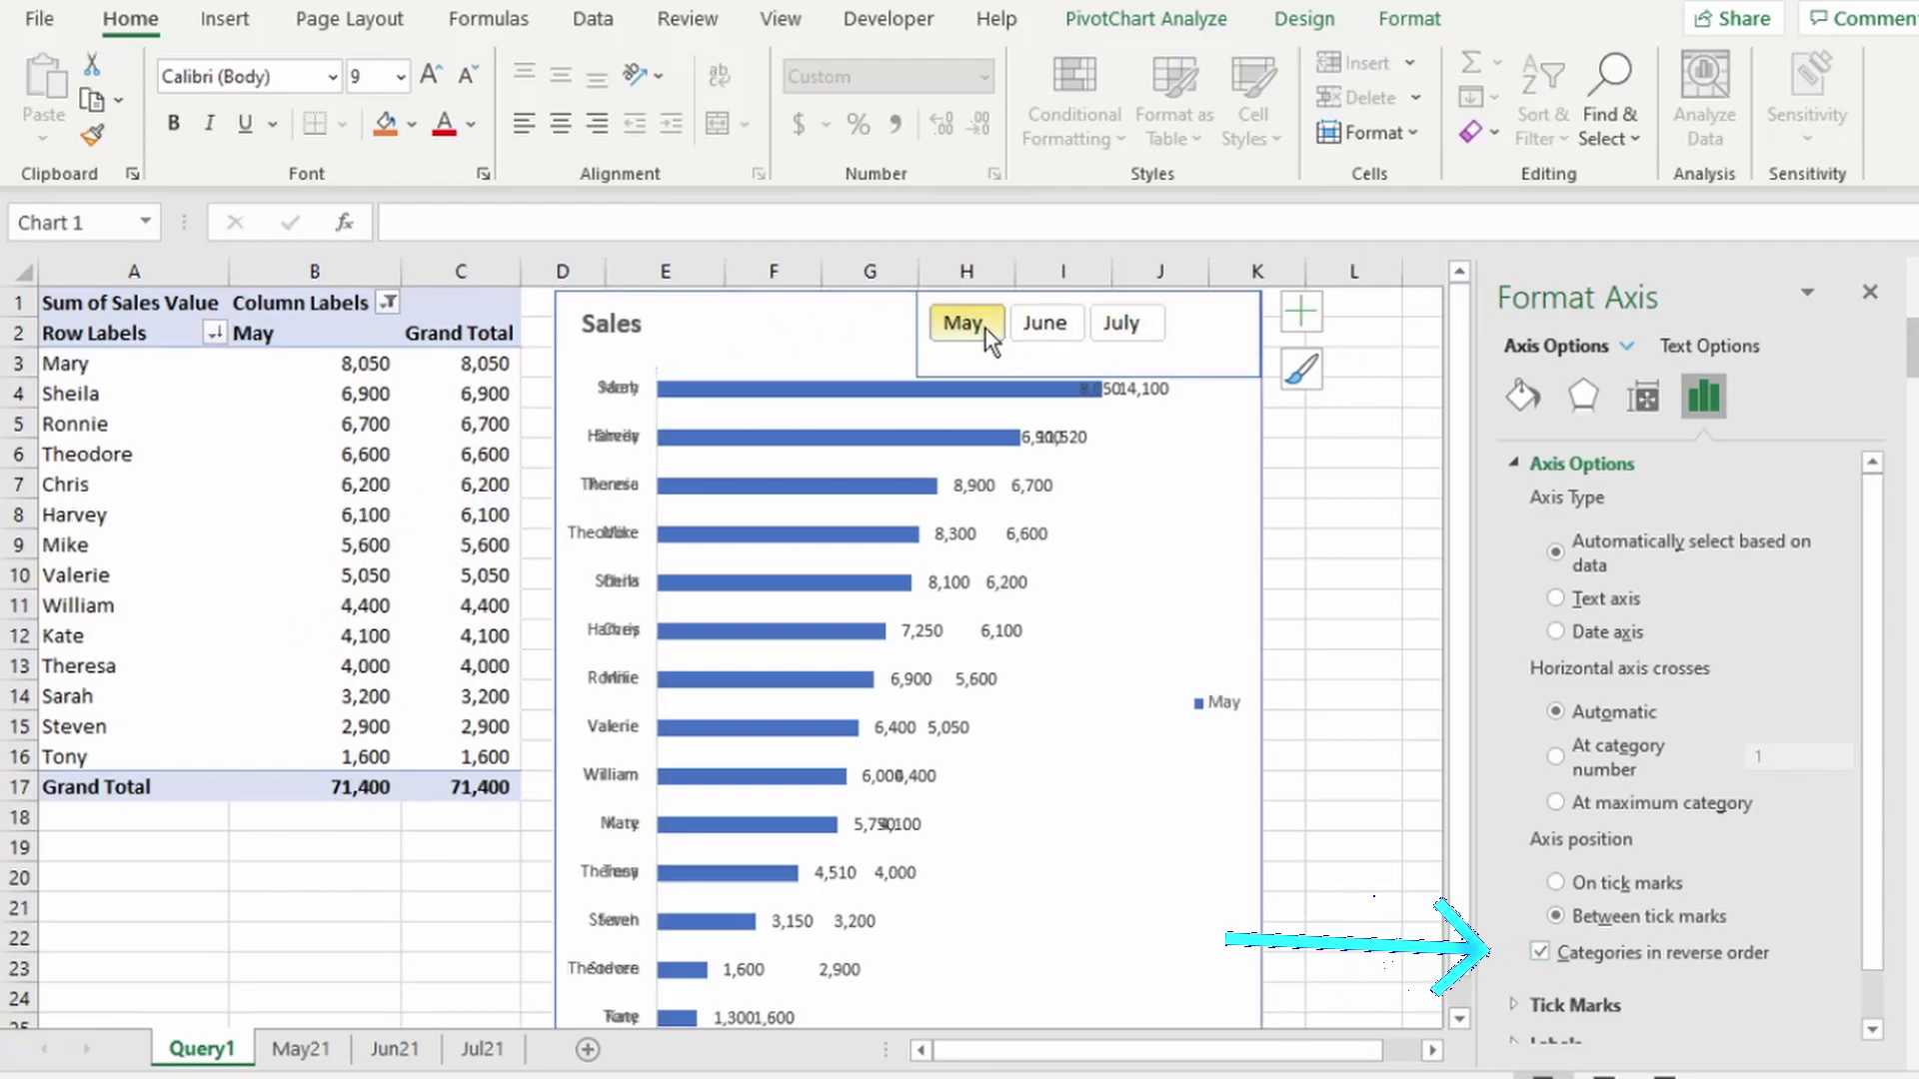
{"action": "left_click", "coordinate": [1043, 333]}
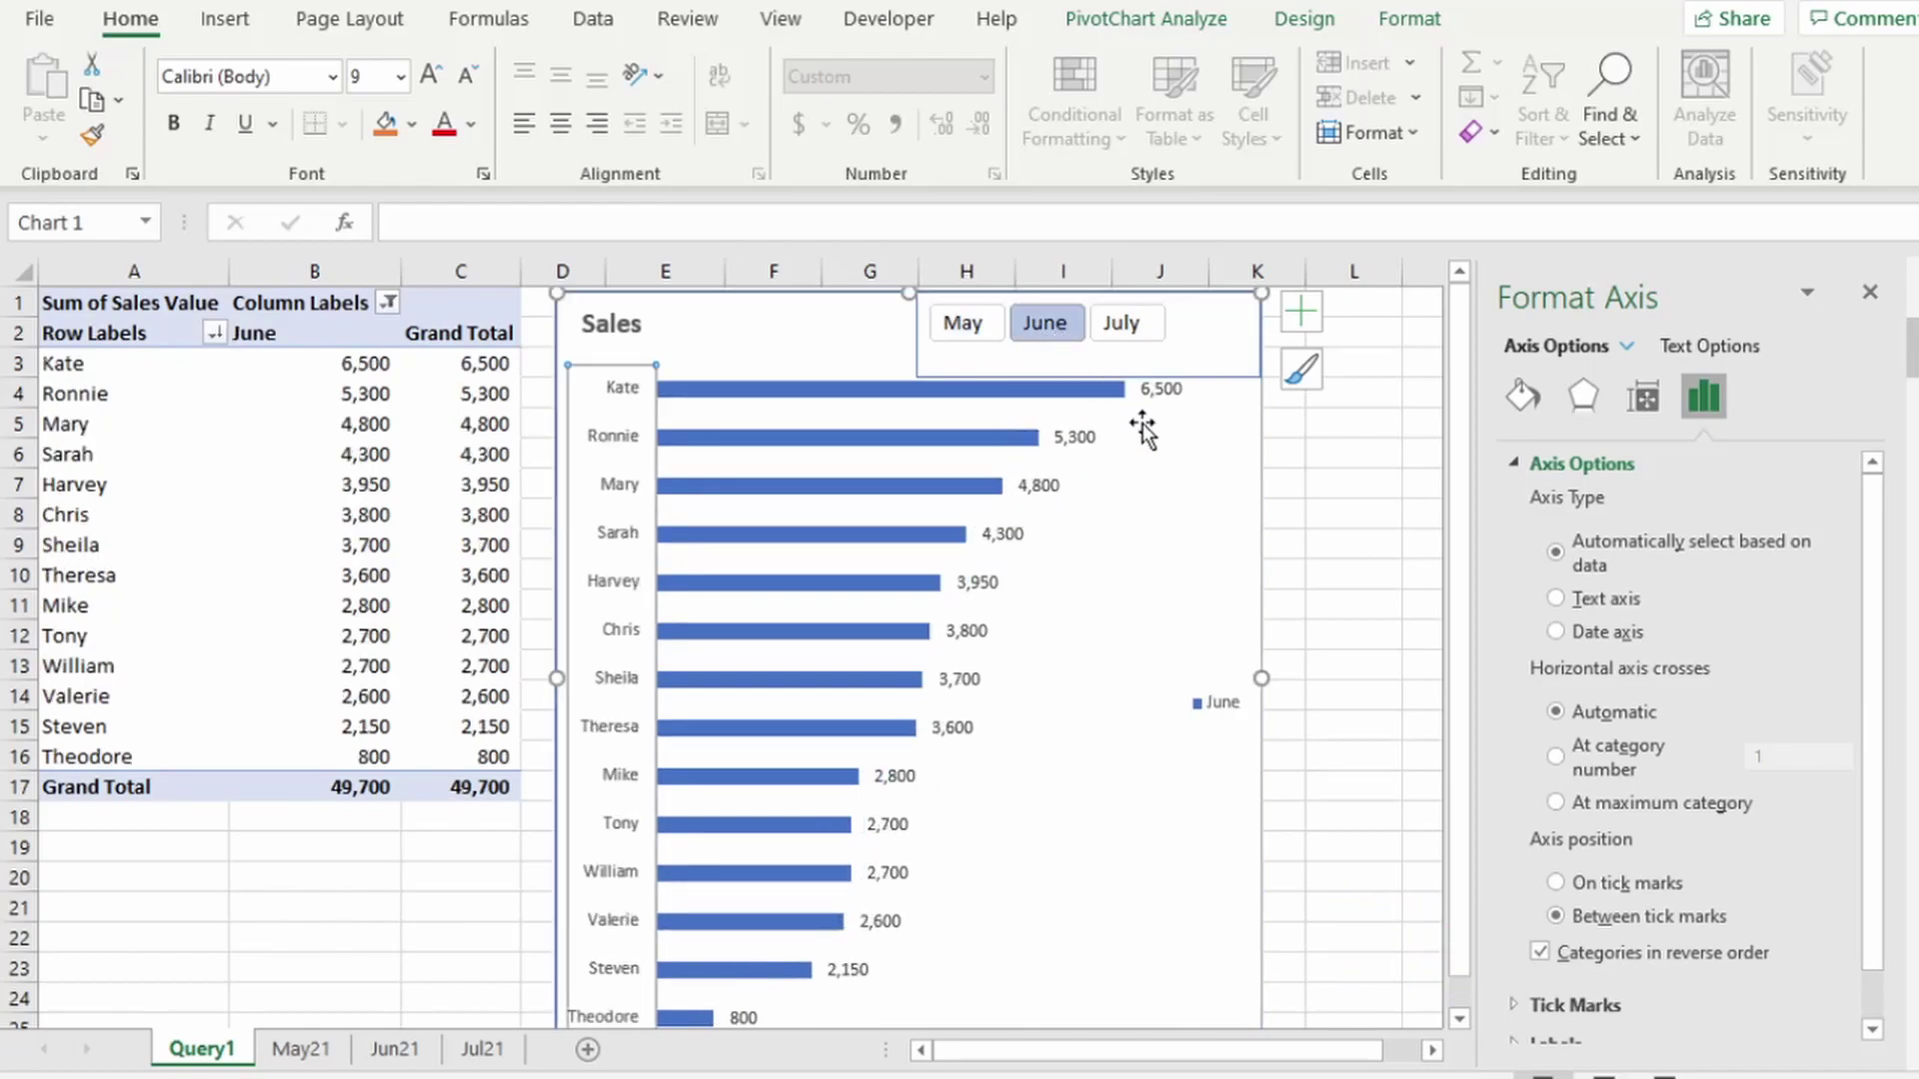
{"action": "left_click", "coordinate": [1213, 703]}
{"action": "key", "text": "Delete"}
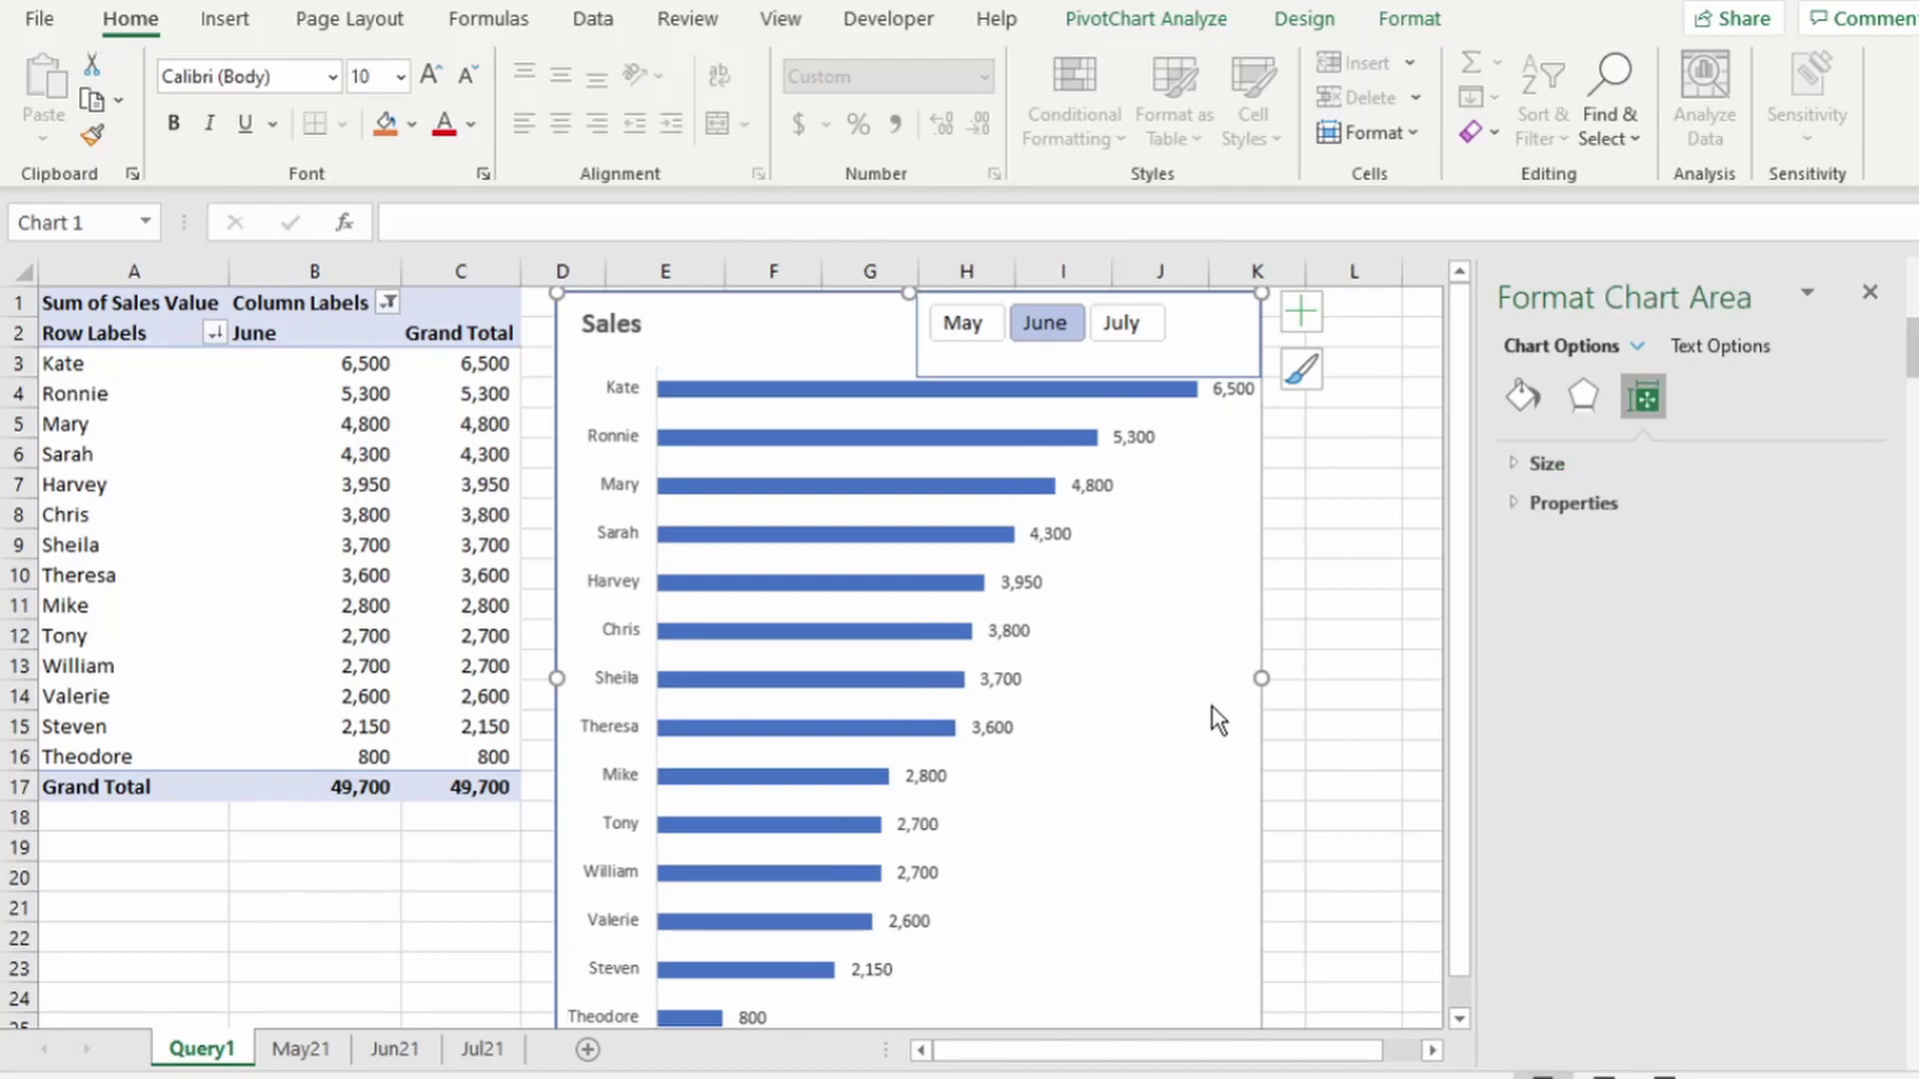
{"action": "left_click", "coordinate": [1121, 323]}
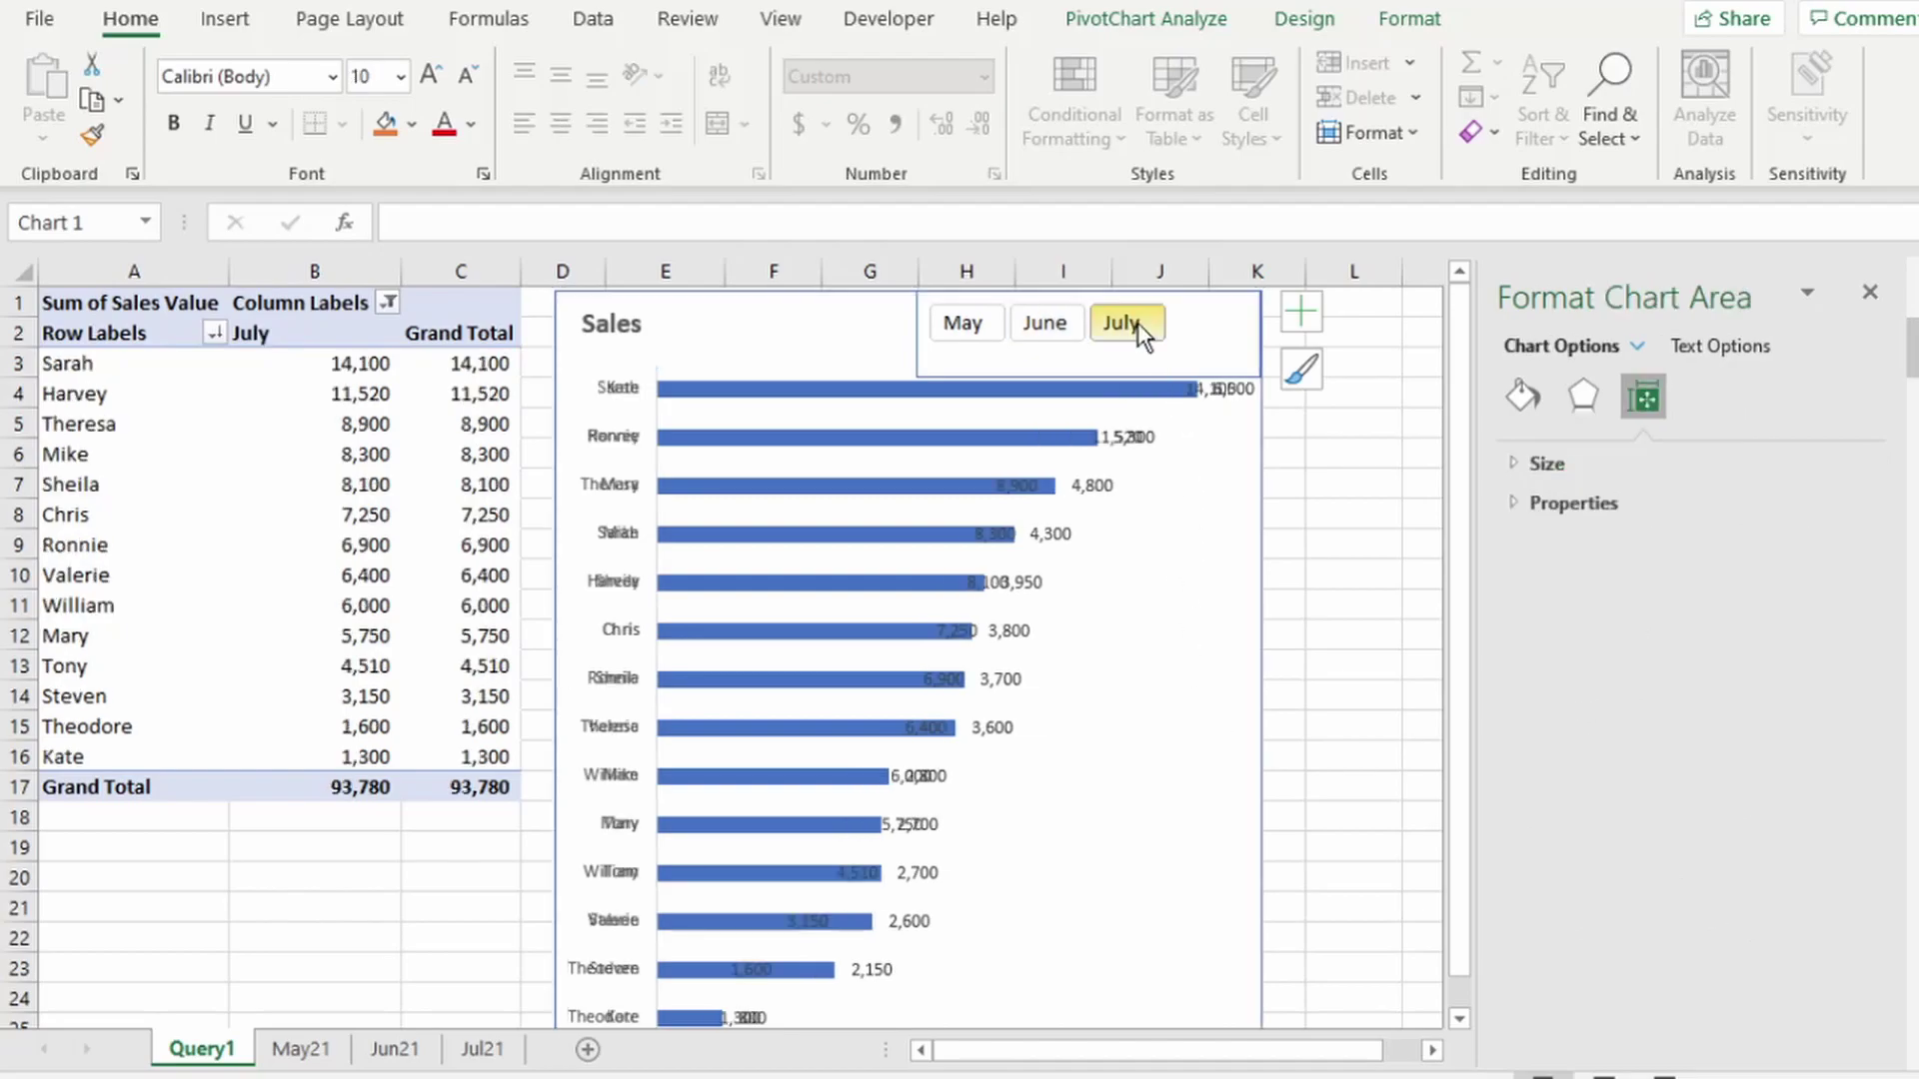
- Copy the Aug21 sheet to the end of the Company Sales Data workbook
{"action": "left_click", "coordinate": [950, 321]}
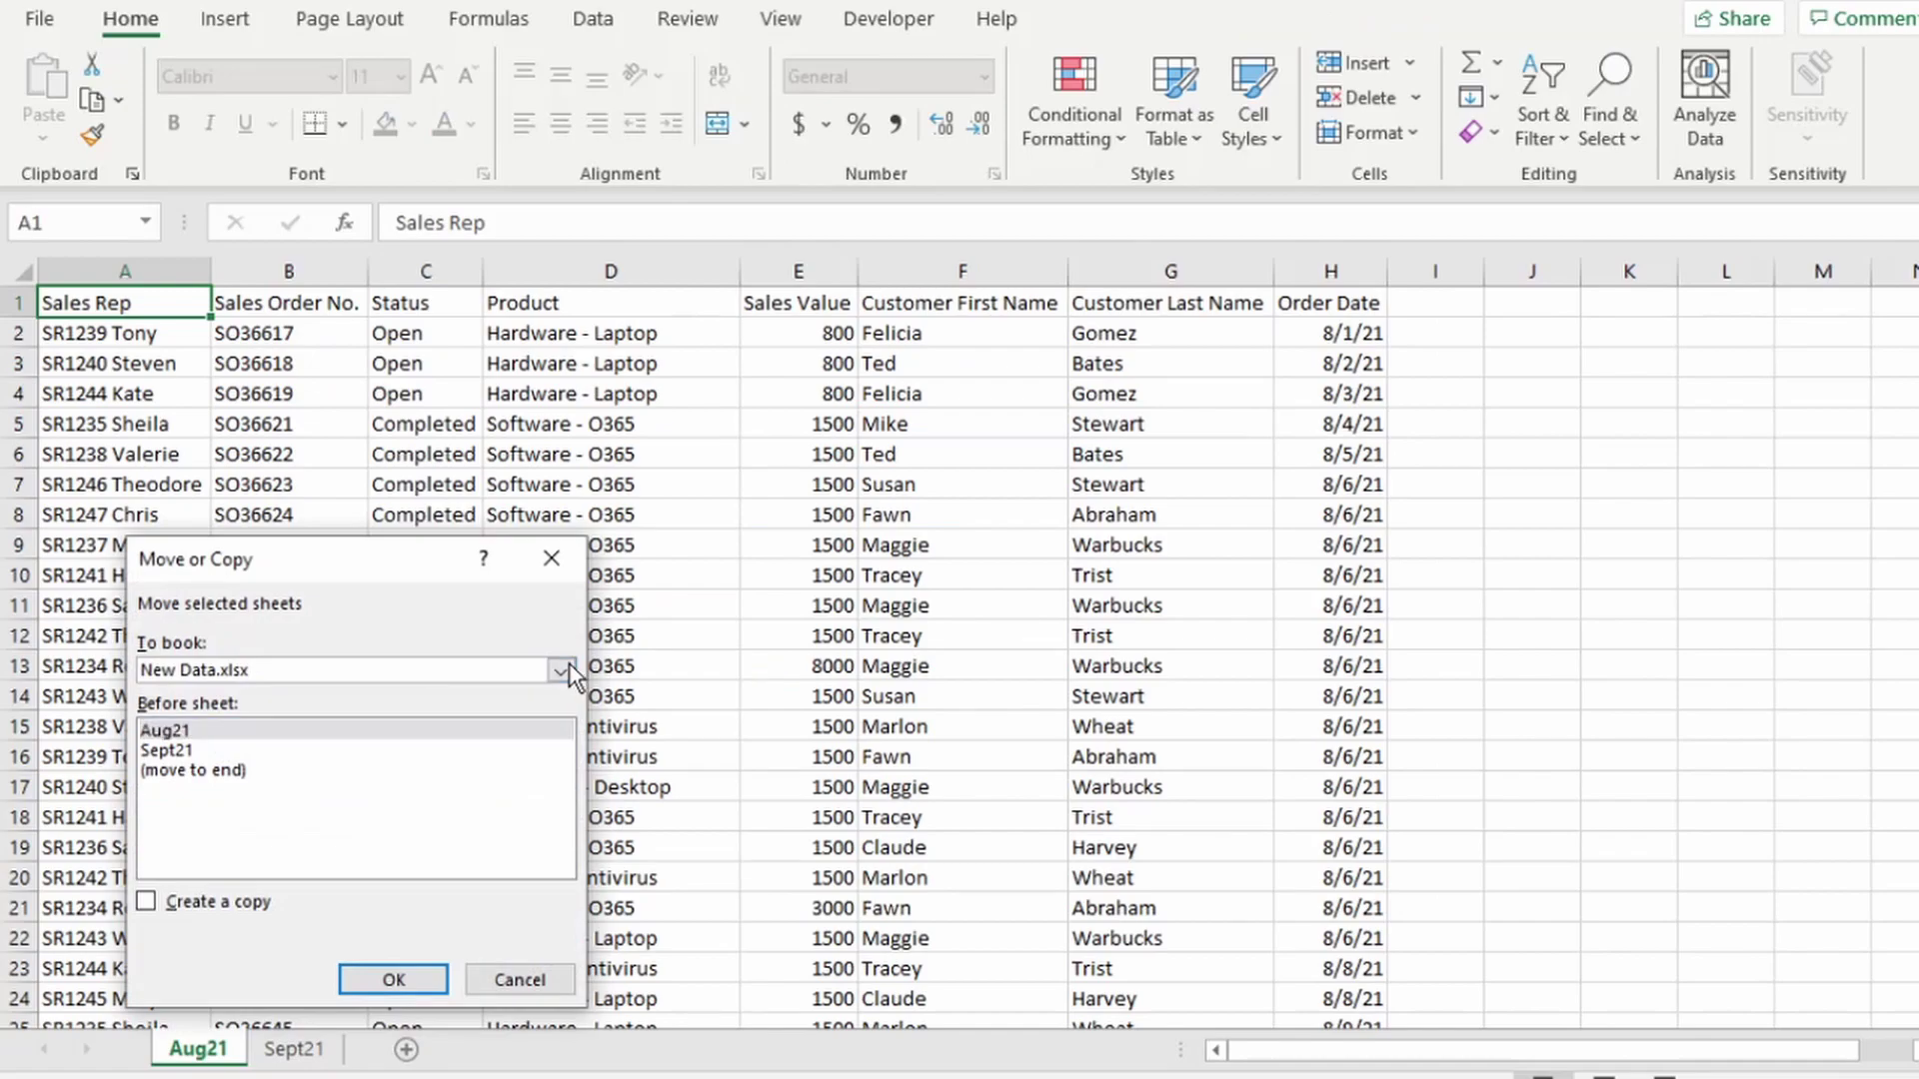
{"action": "left_click", "coordinate": [561, 668]}
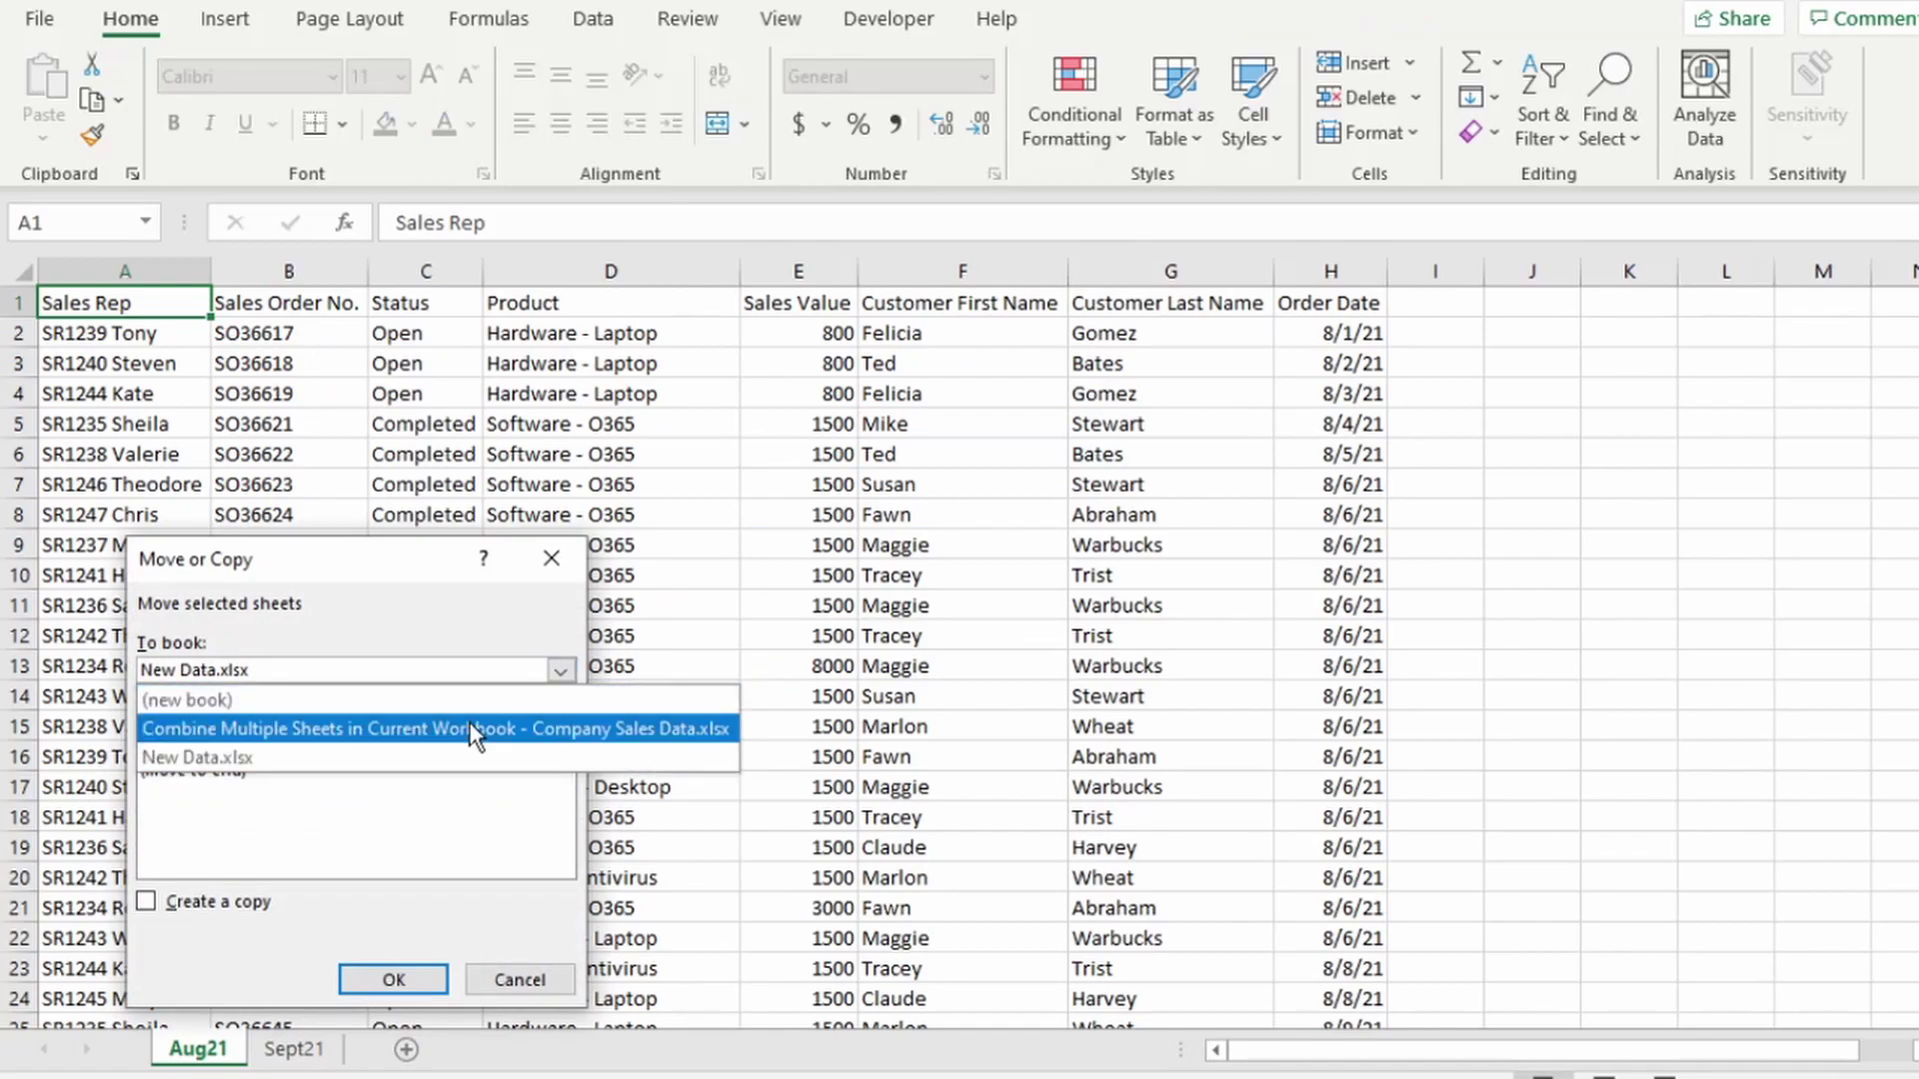
{"action": "left_click", "coordinate": [470, 724]}
{"action": "left_click", "coordinate": [150, 811]}
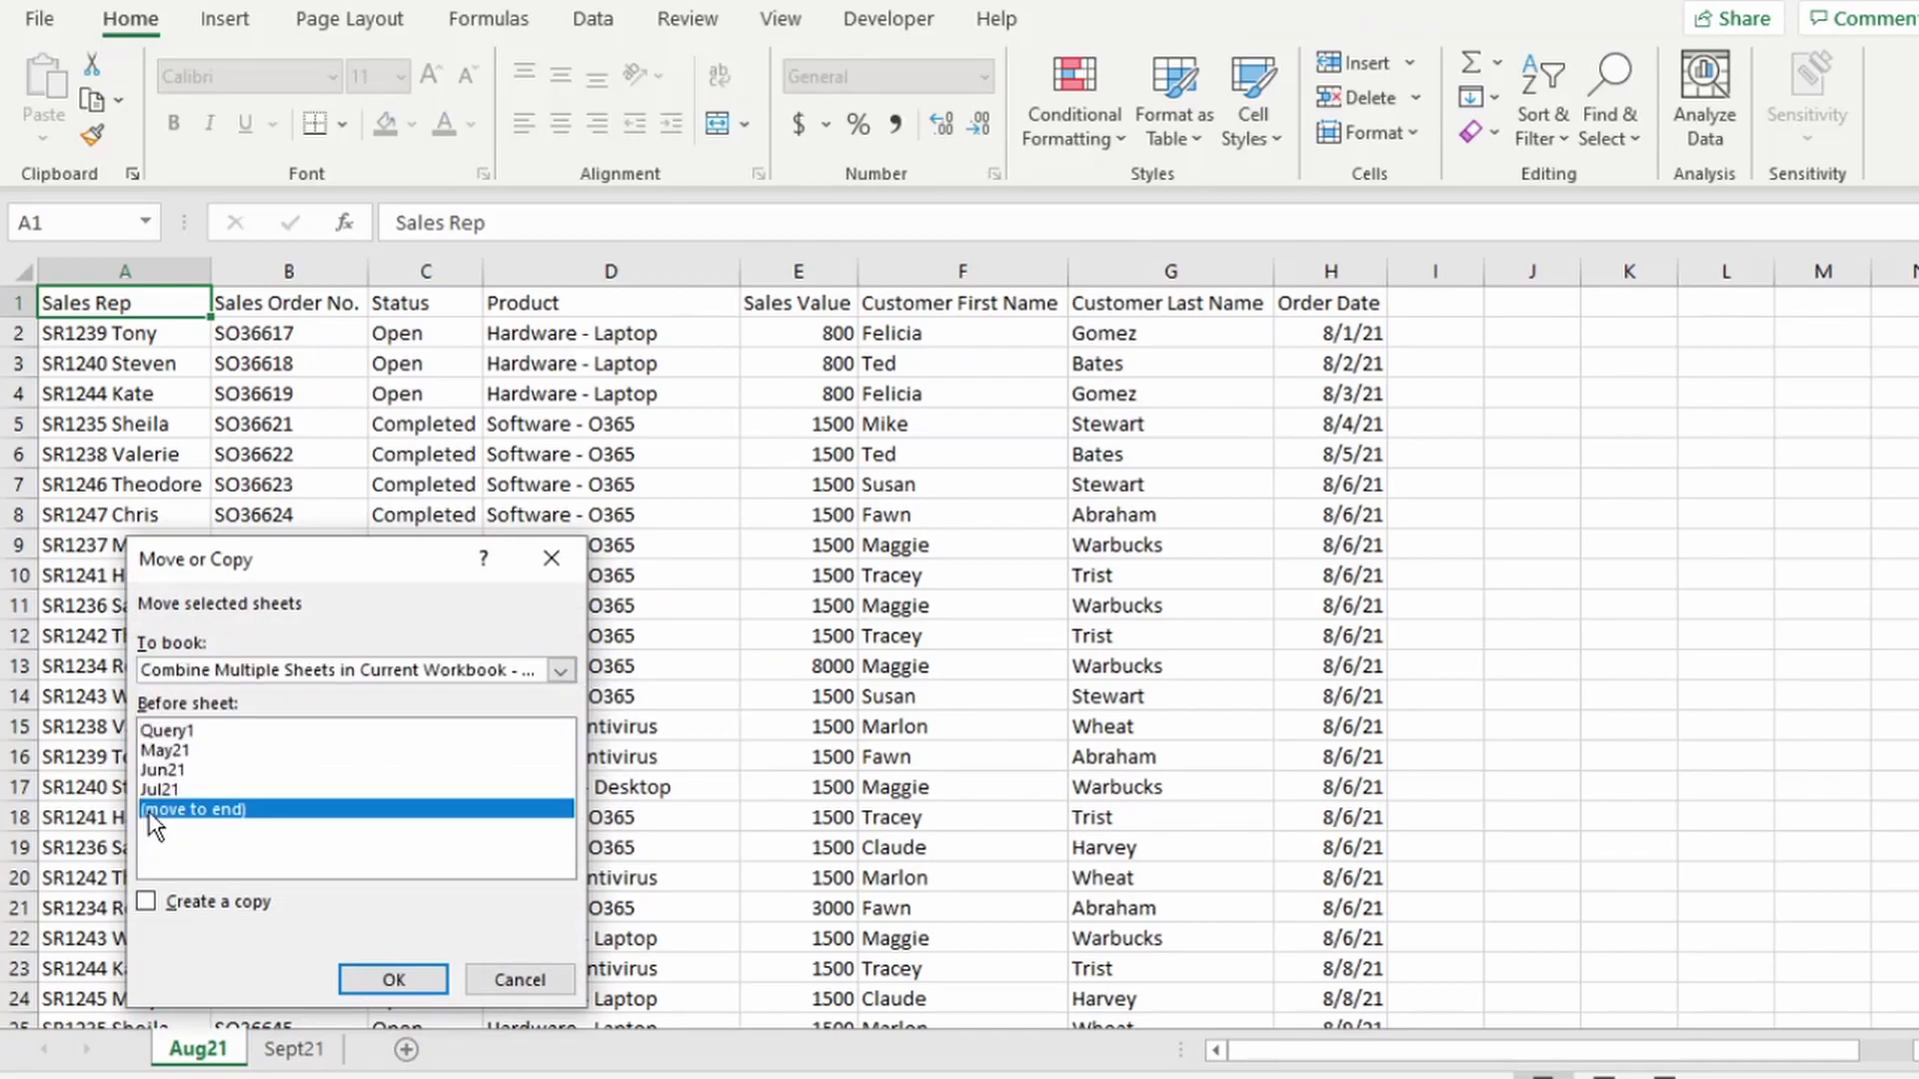
{"action": "left_click", "coordinate": [150, 900]}
{"action": "left_click", "coordinate": [376, 964]}
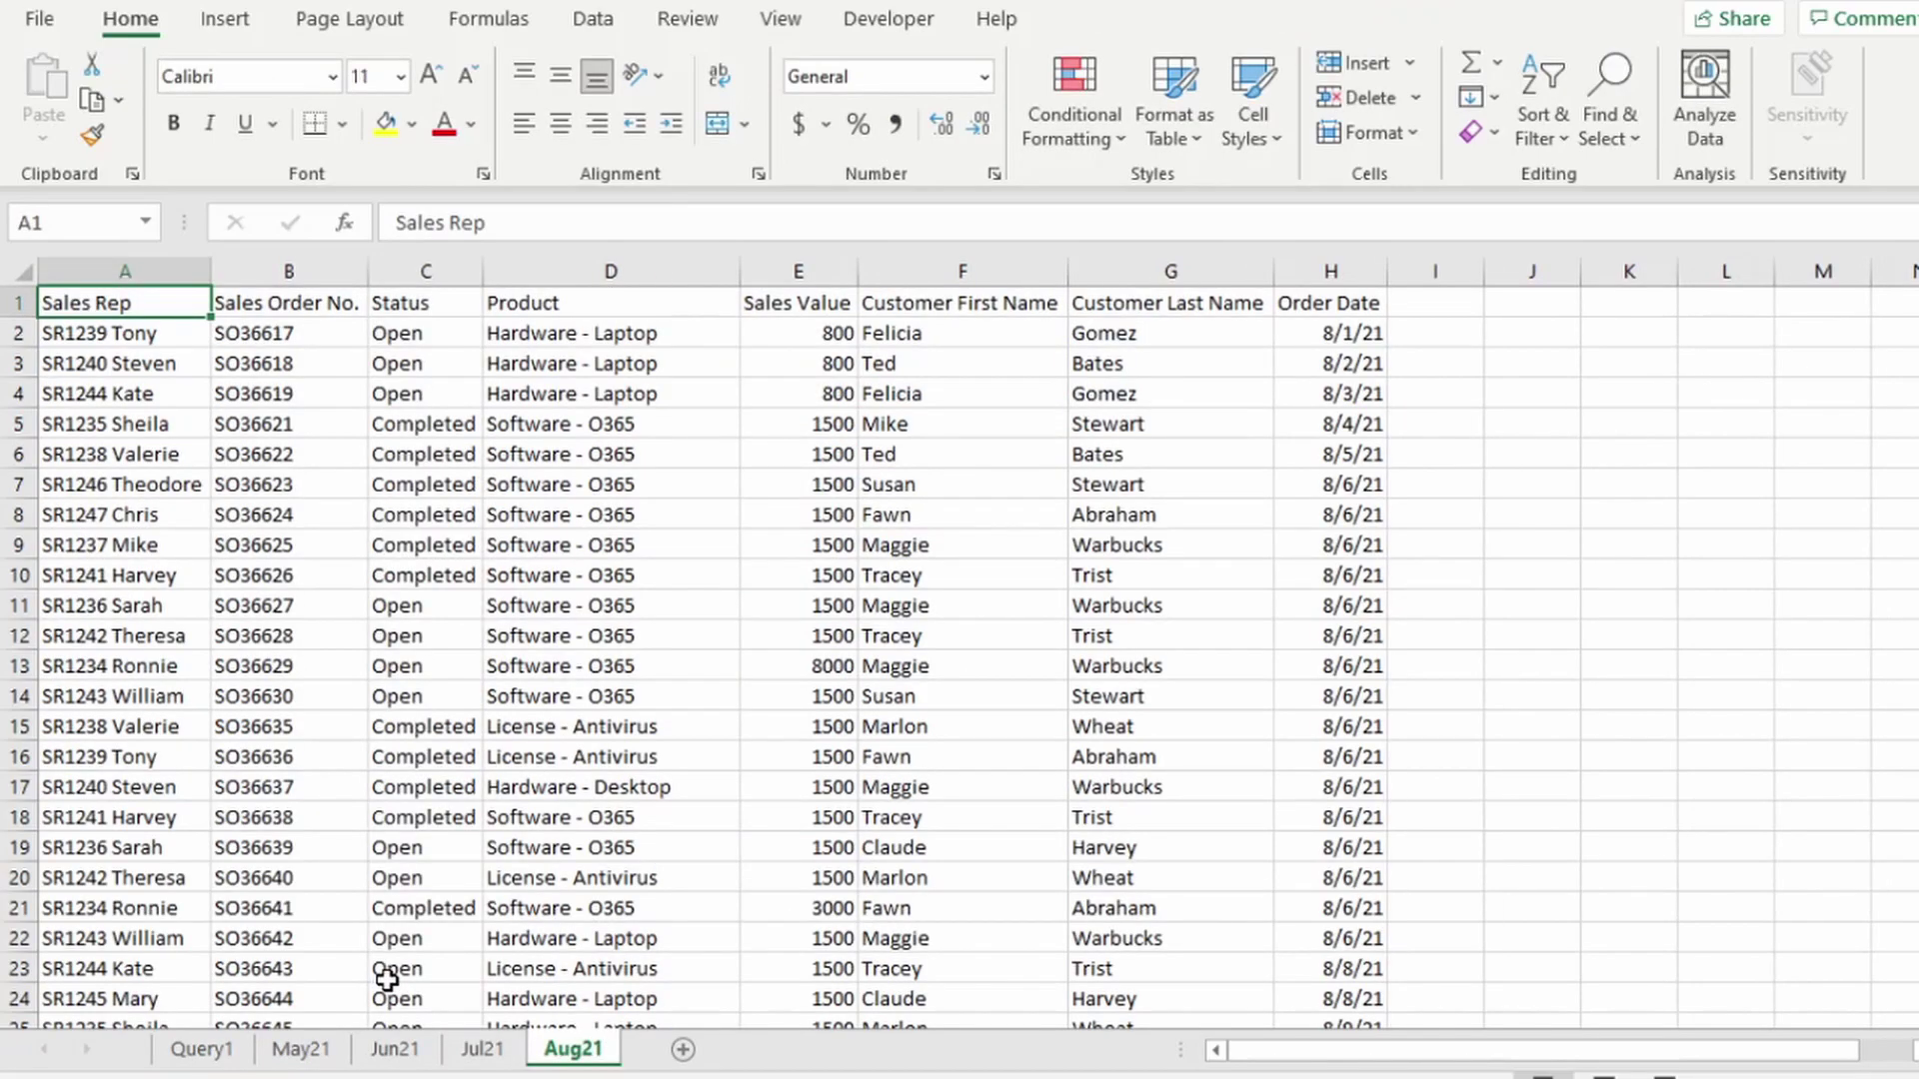
- Convert the August data into a table with headers named Aug_21
{"action": "key", "text": "ctrl+t"}
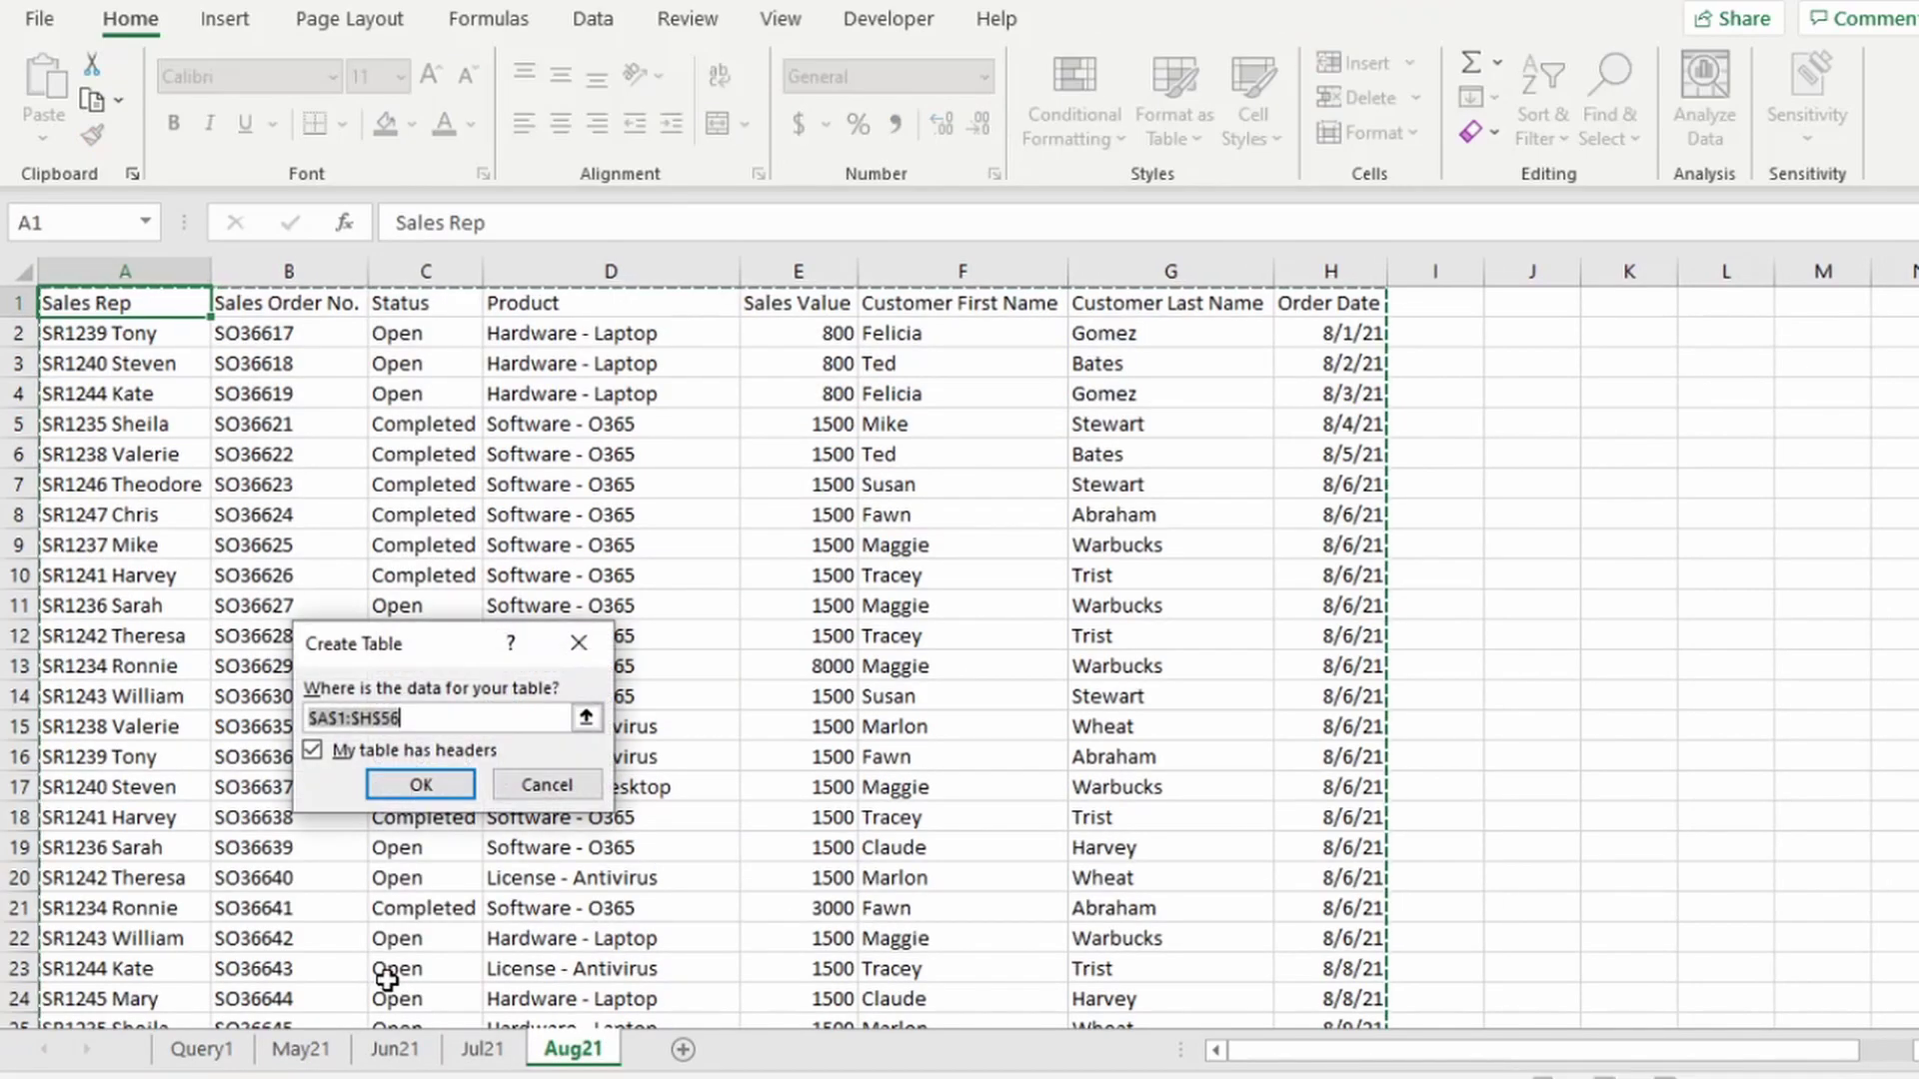
{"action": "key", "text": "Return"}
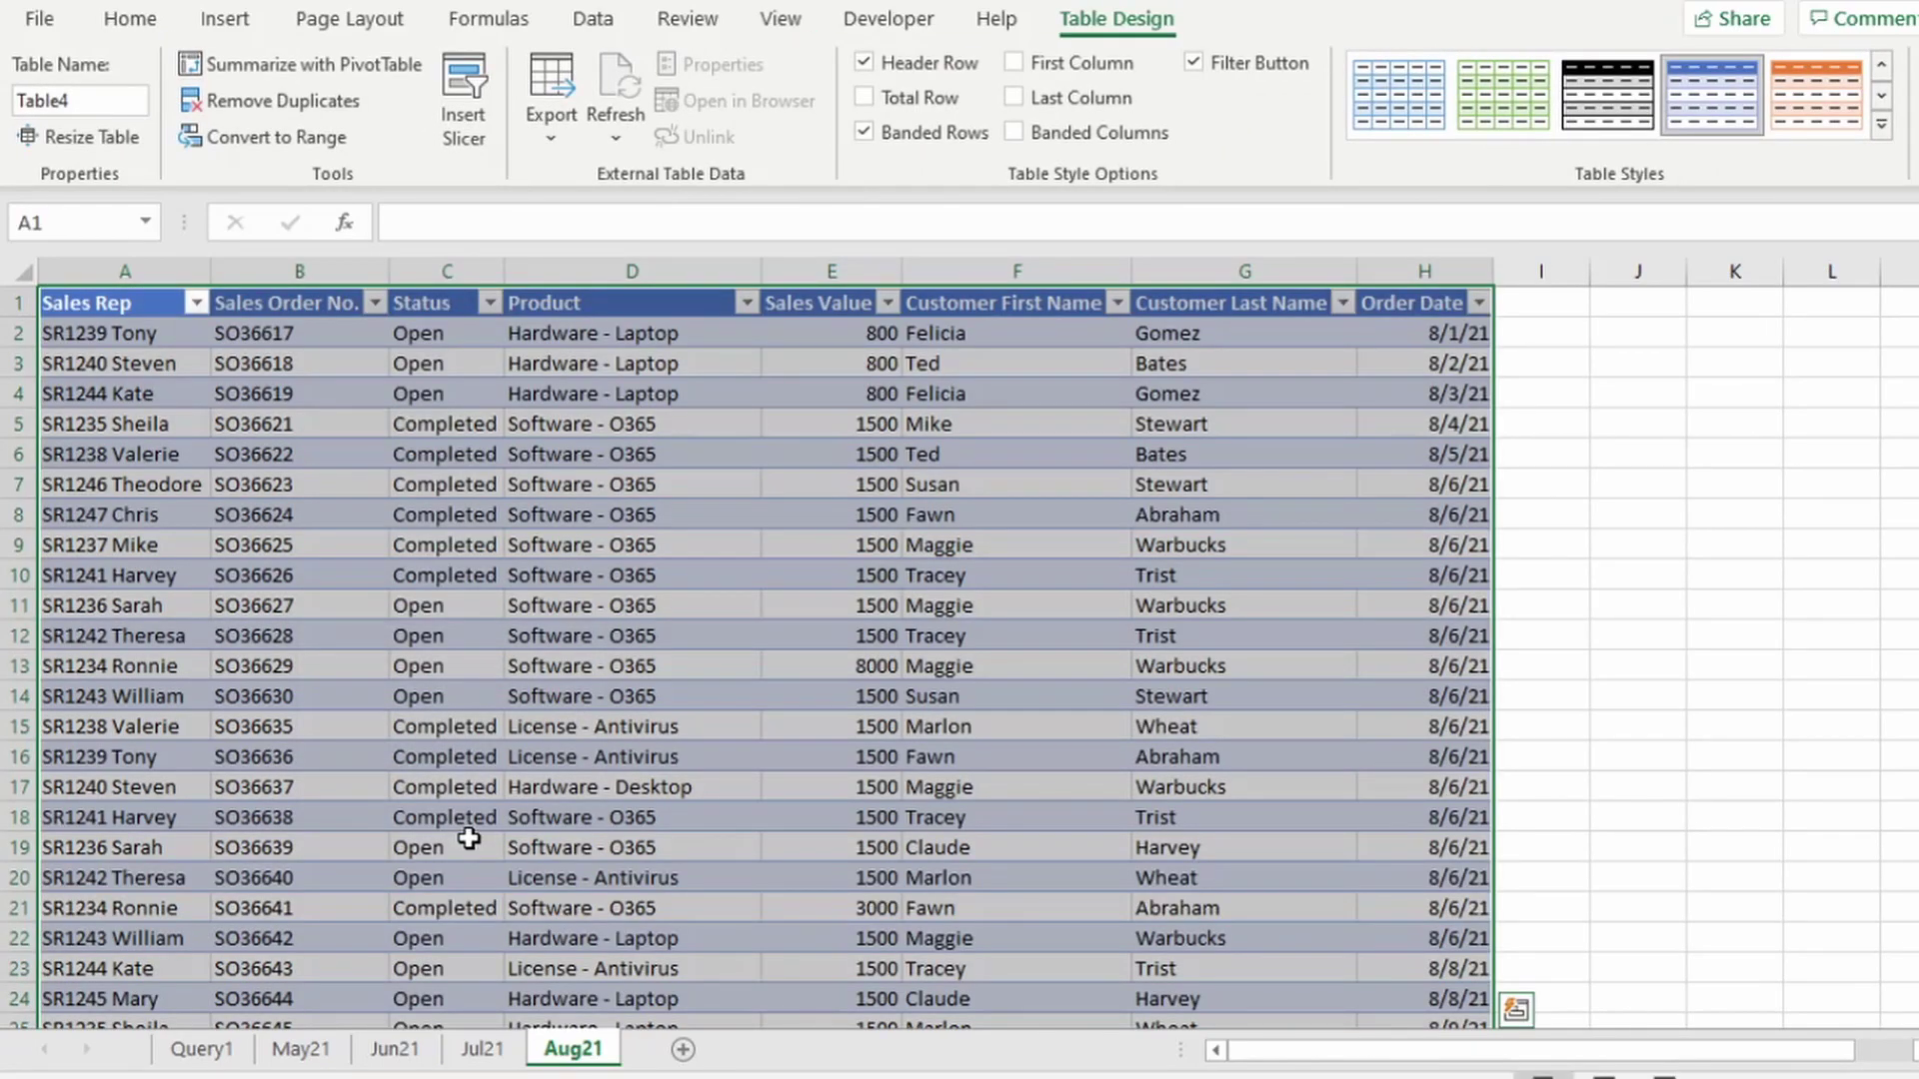
{"action": "left_click", "coordinate": [75, 100]}
{"action": "type", "text": "Aug_21"}
{"action": "left_click", "coordinate": [162, 357]}
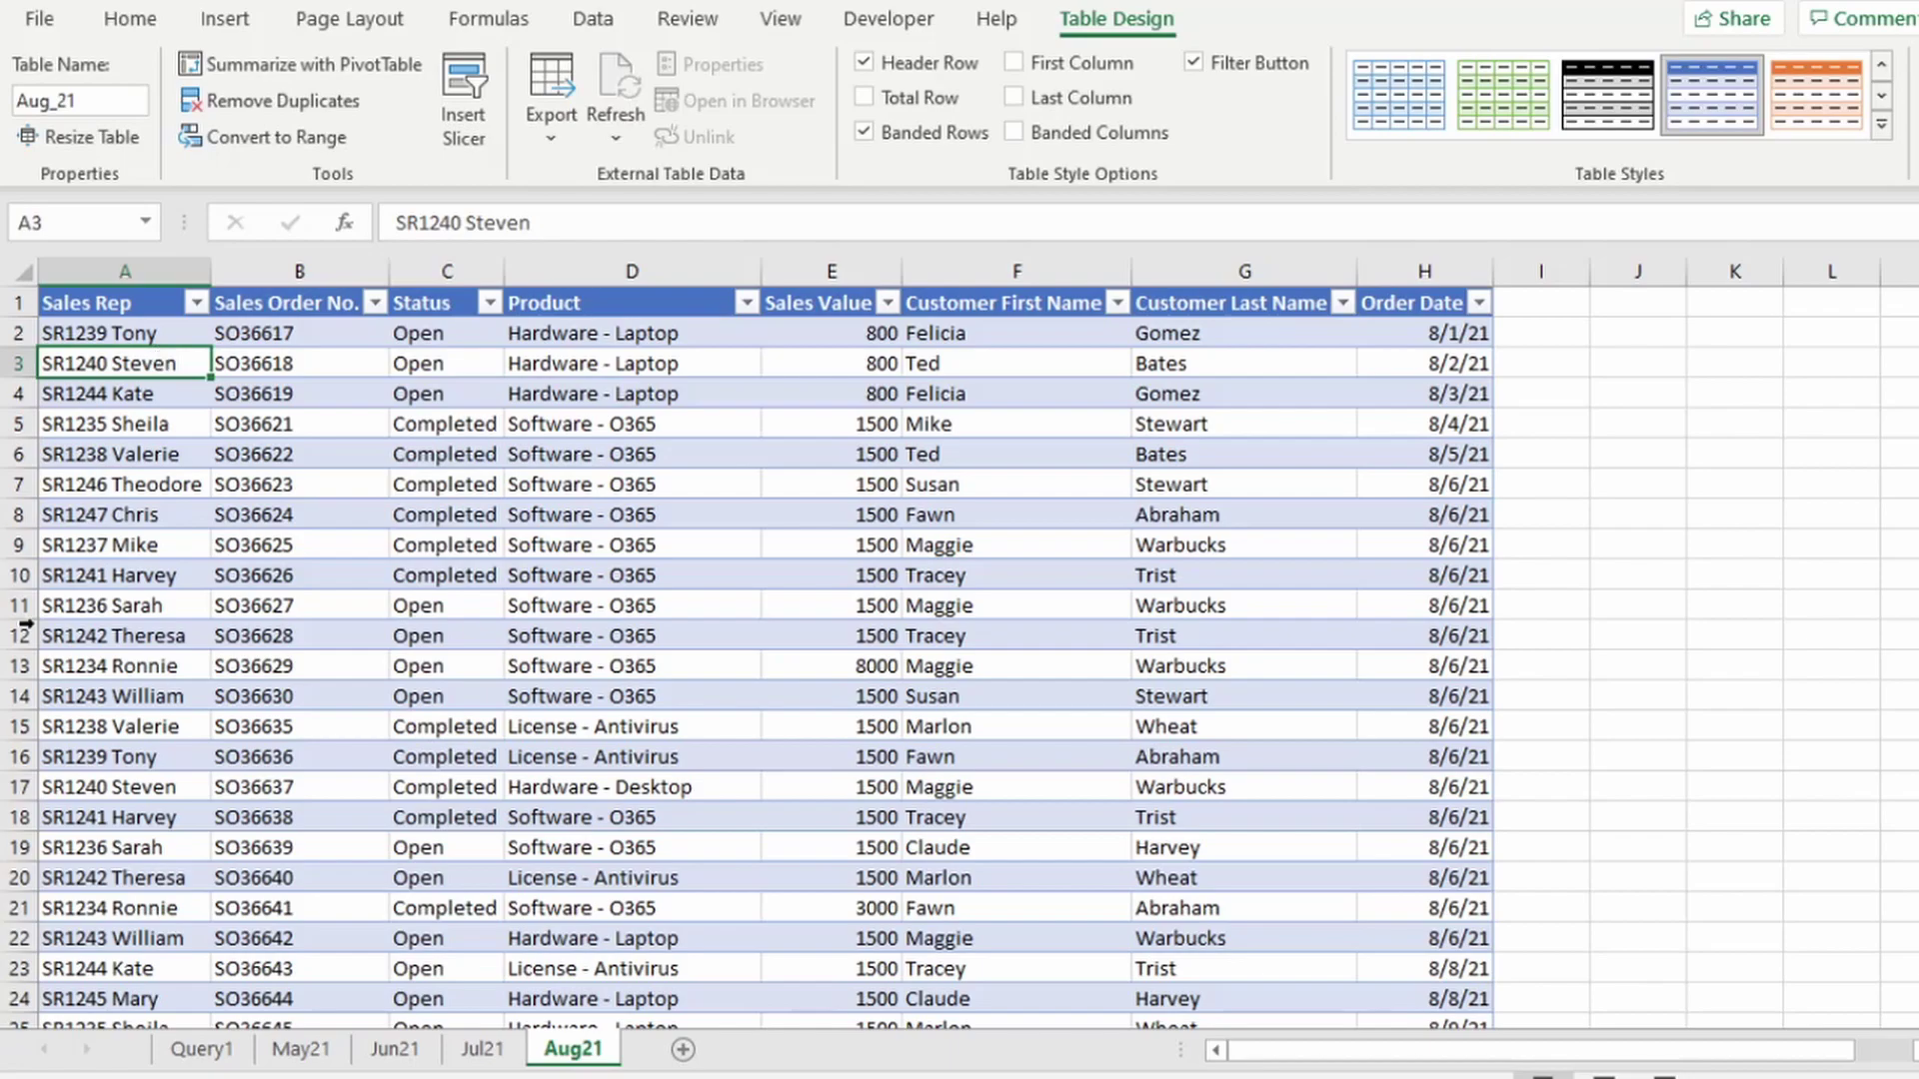
- Refresh the Query1 pivot and show August sales with the slicer
{"action": "left_click", "coordinate": [195, 1050]}
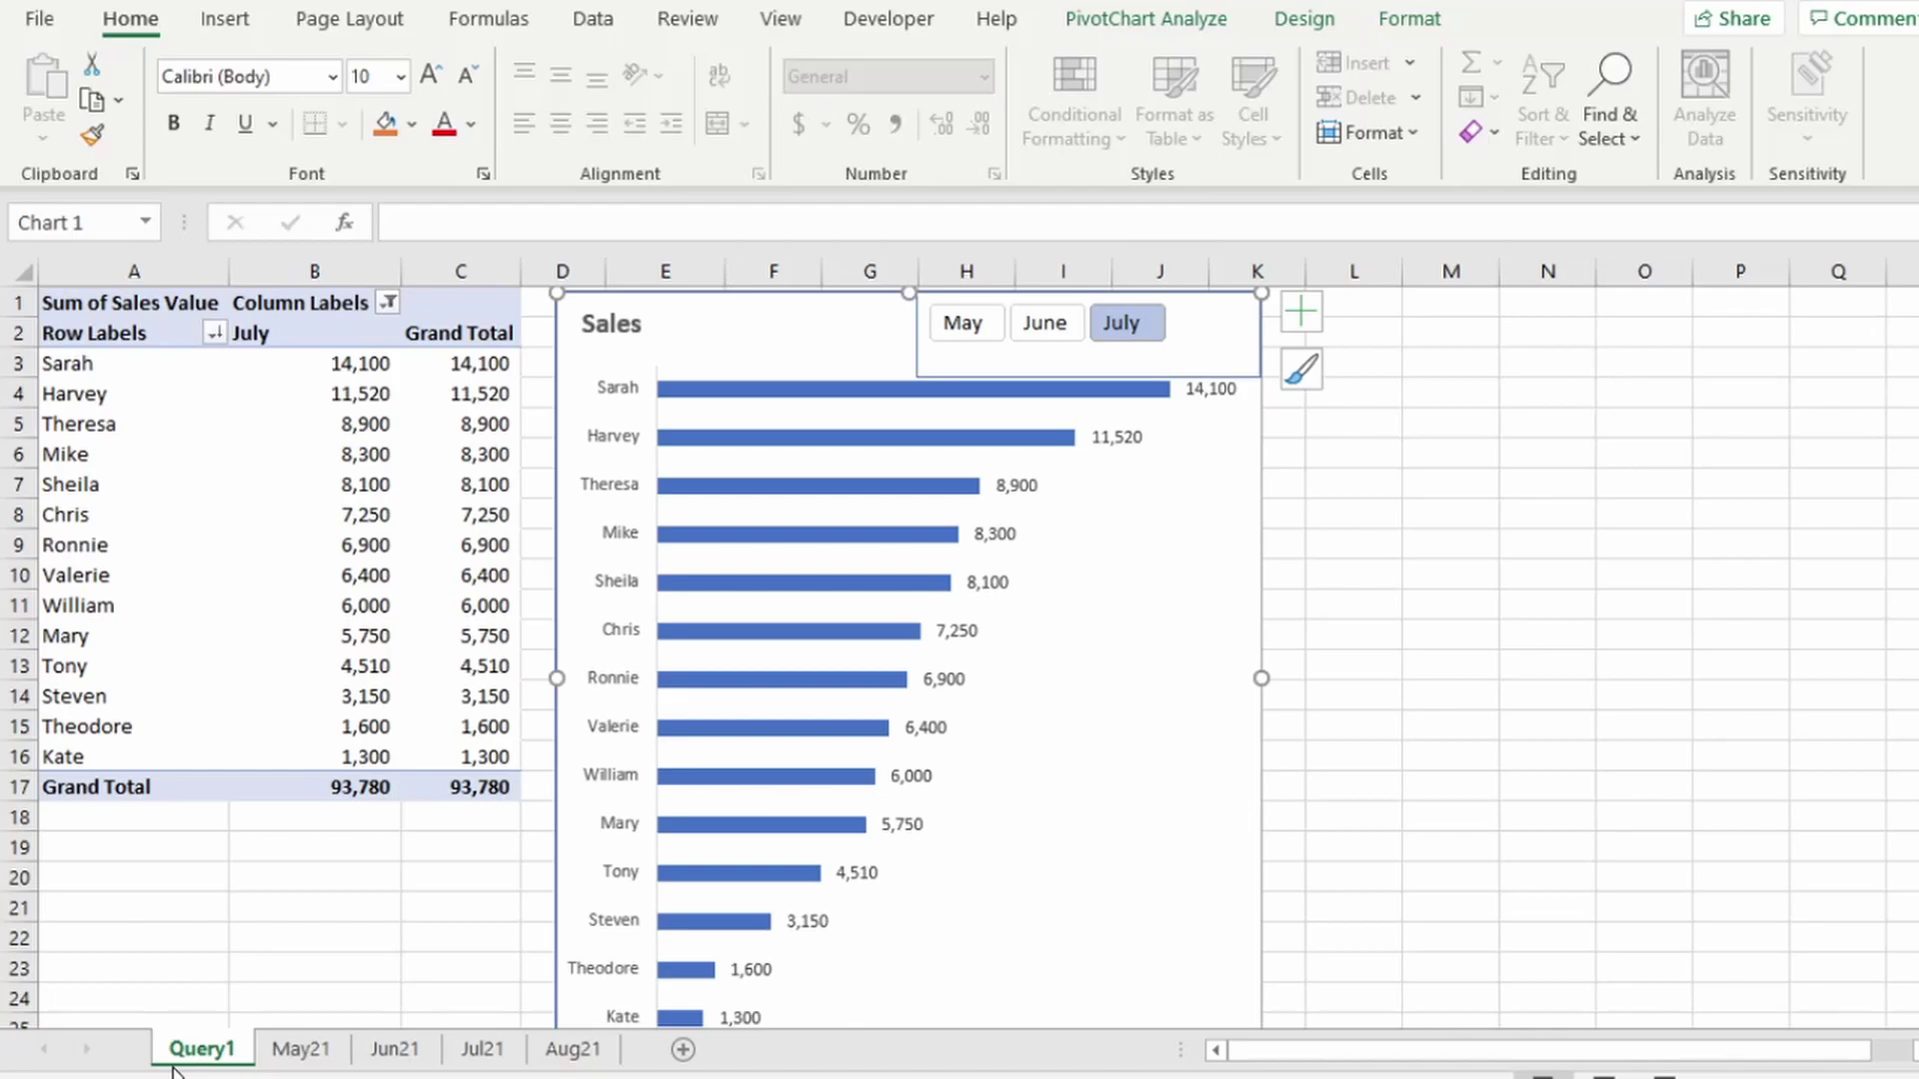
{"action": "left_click", "coordinate": [236, 540]}
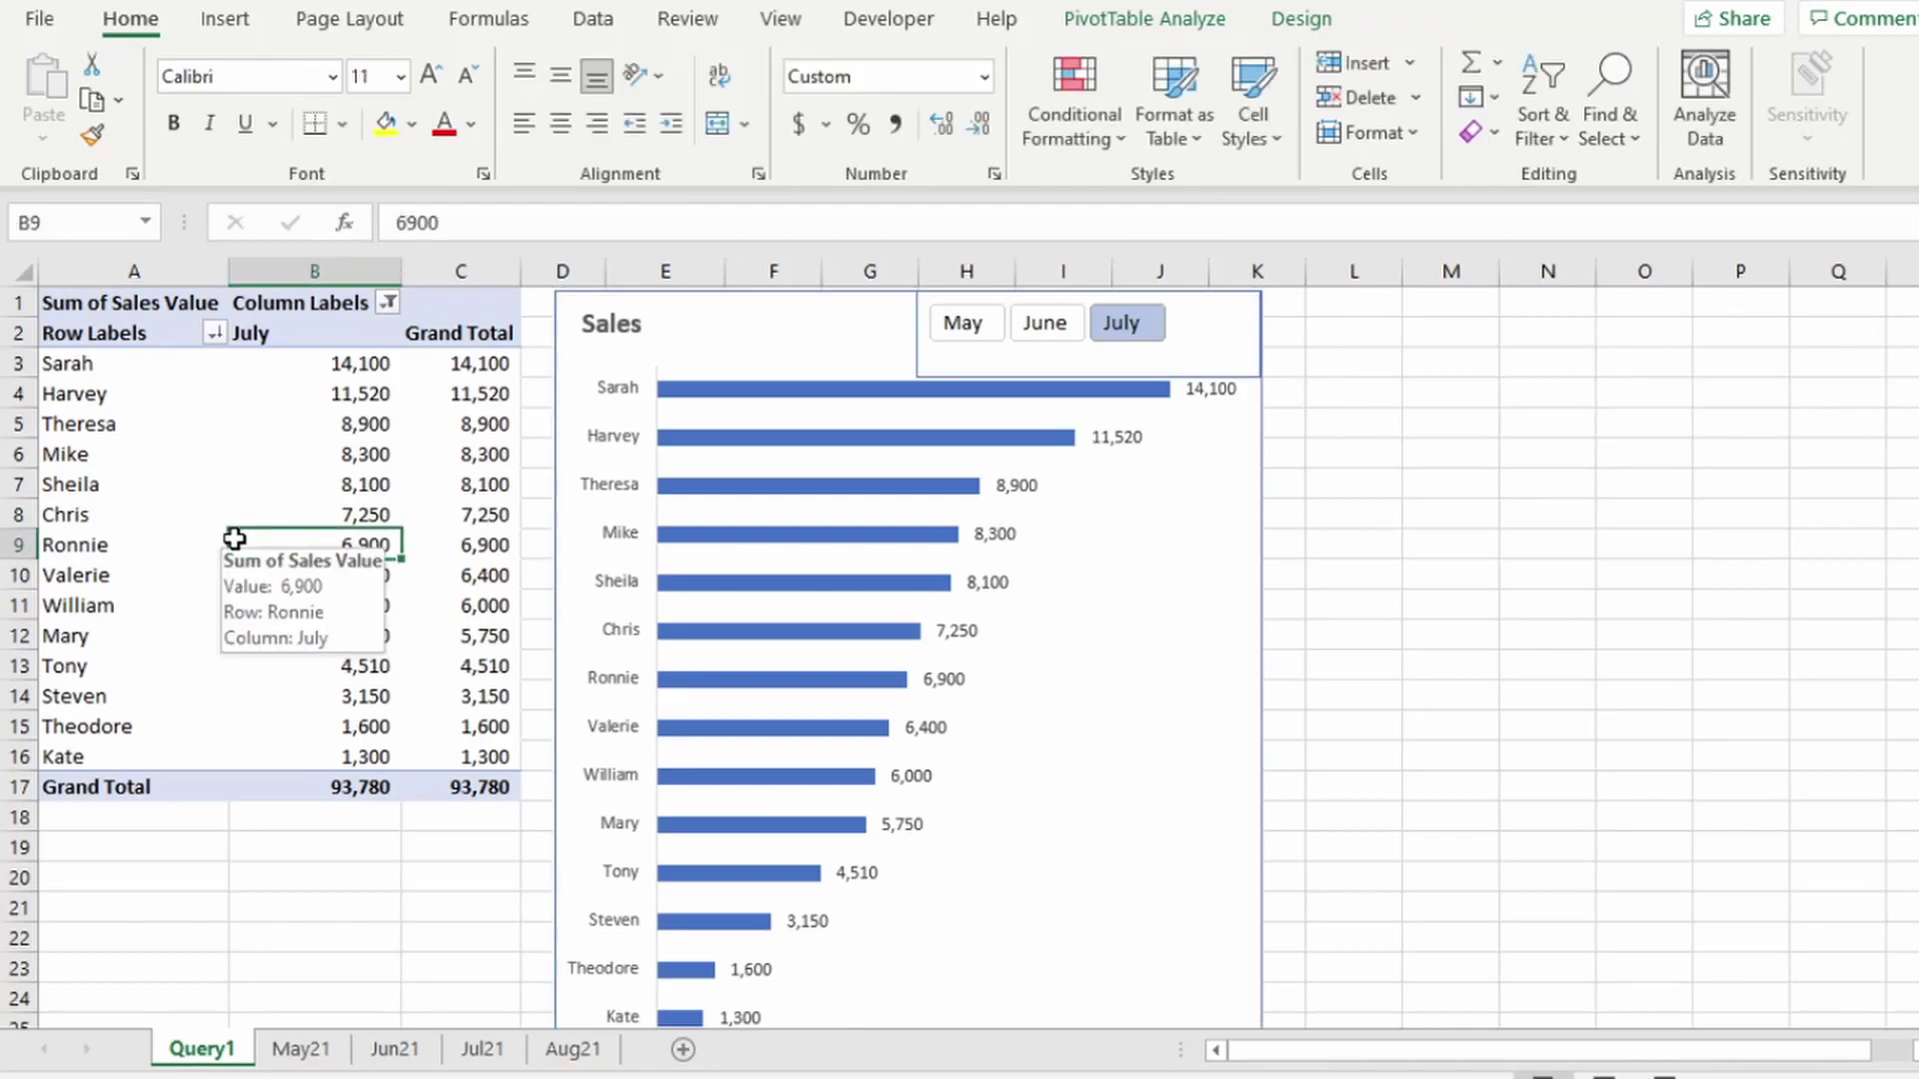
{"action": "right_click", "coordinate": [235, 542]}
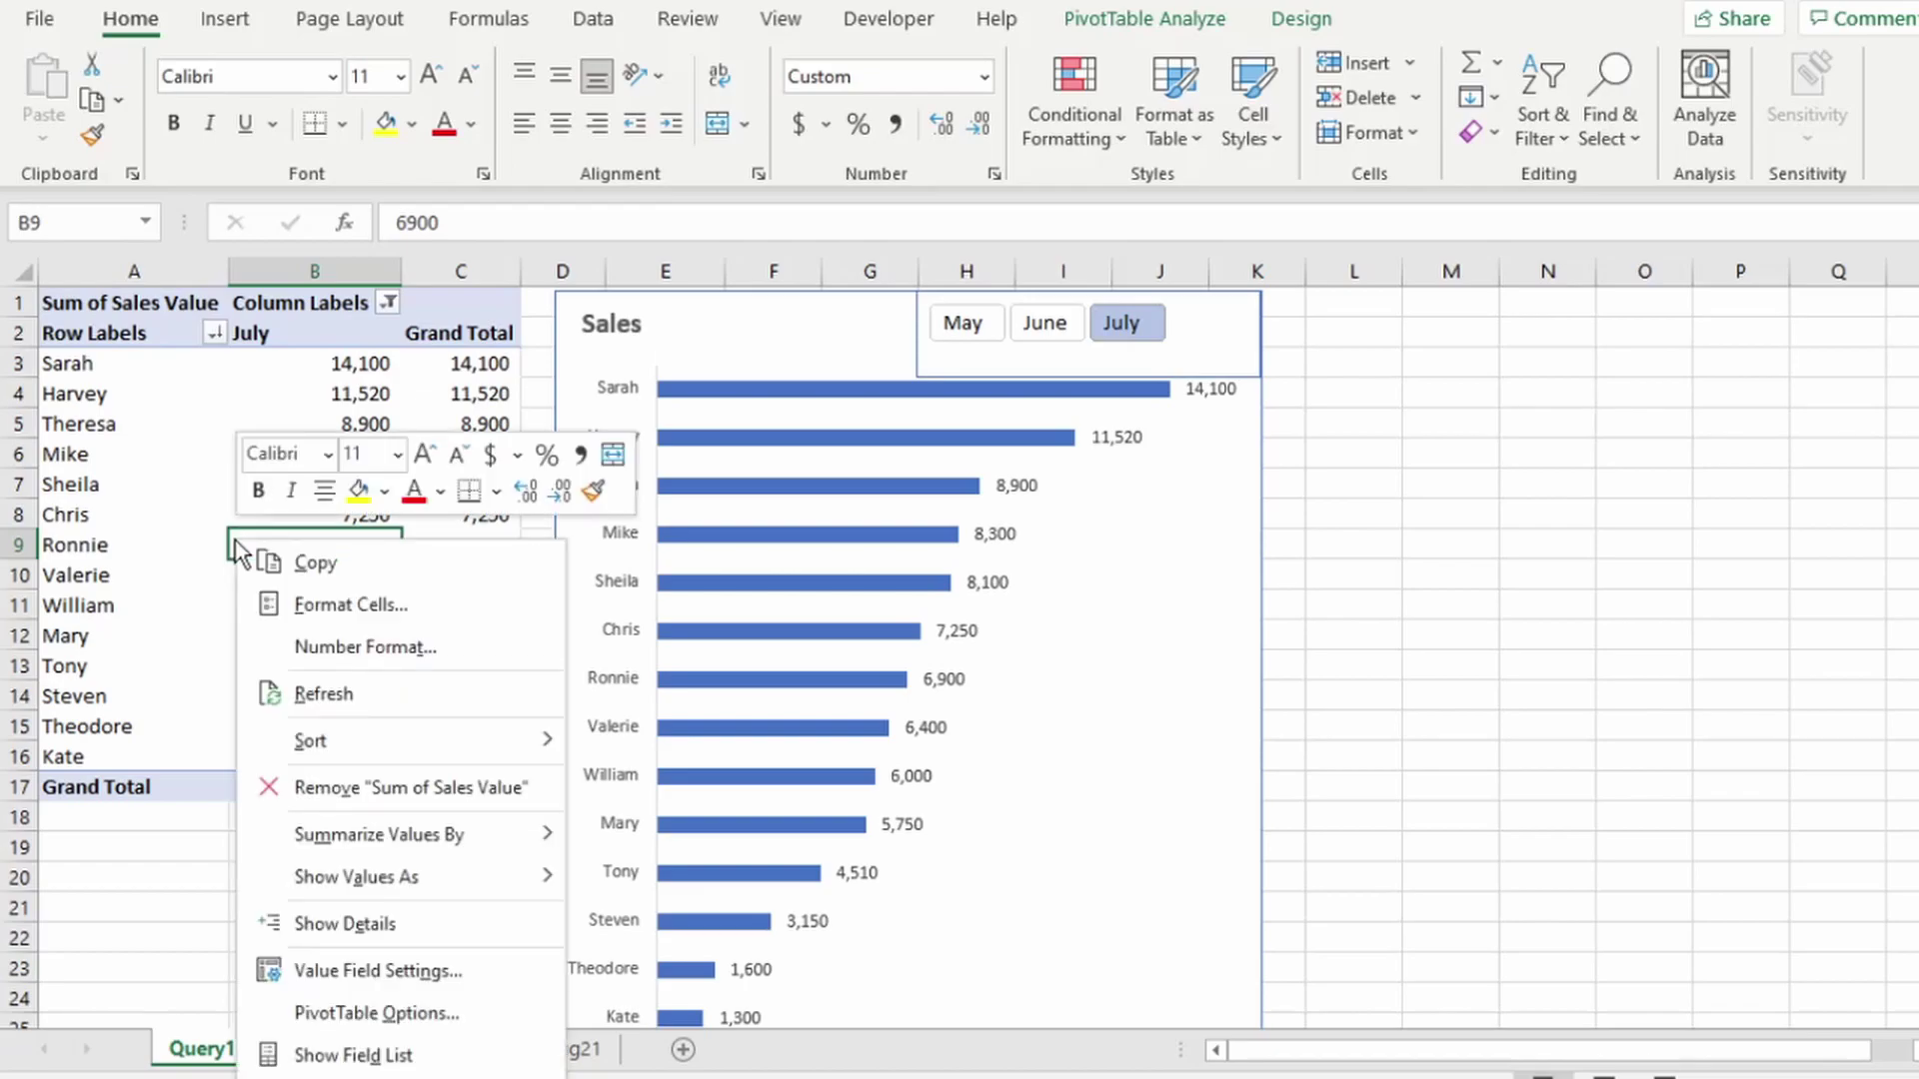
{"action": "left_click", "coordinate": [323, 693]}
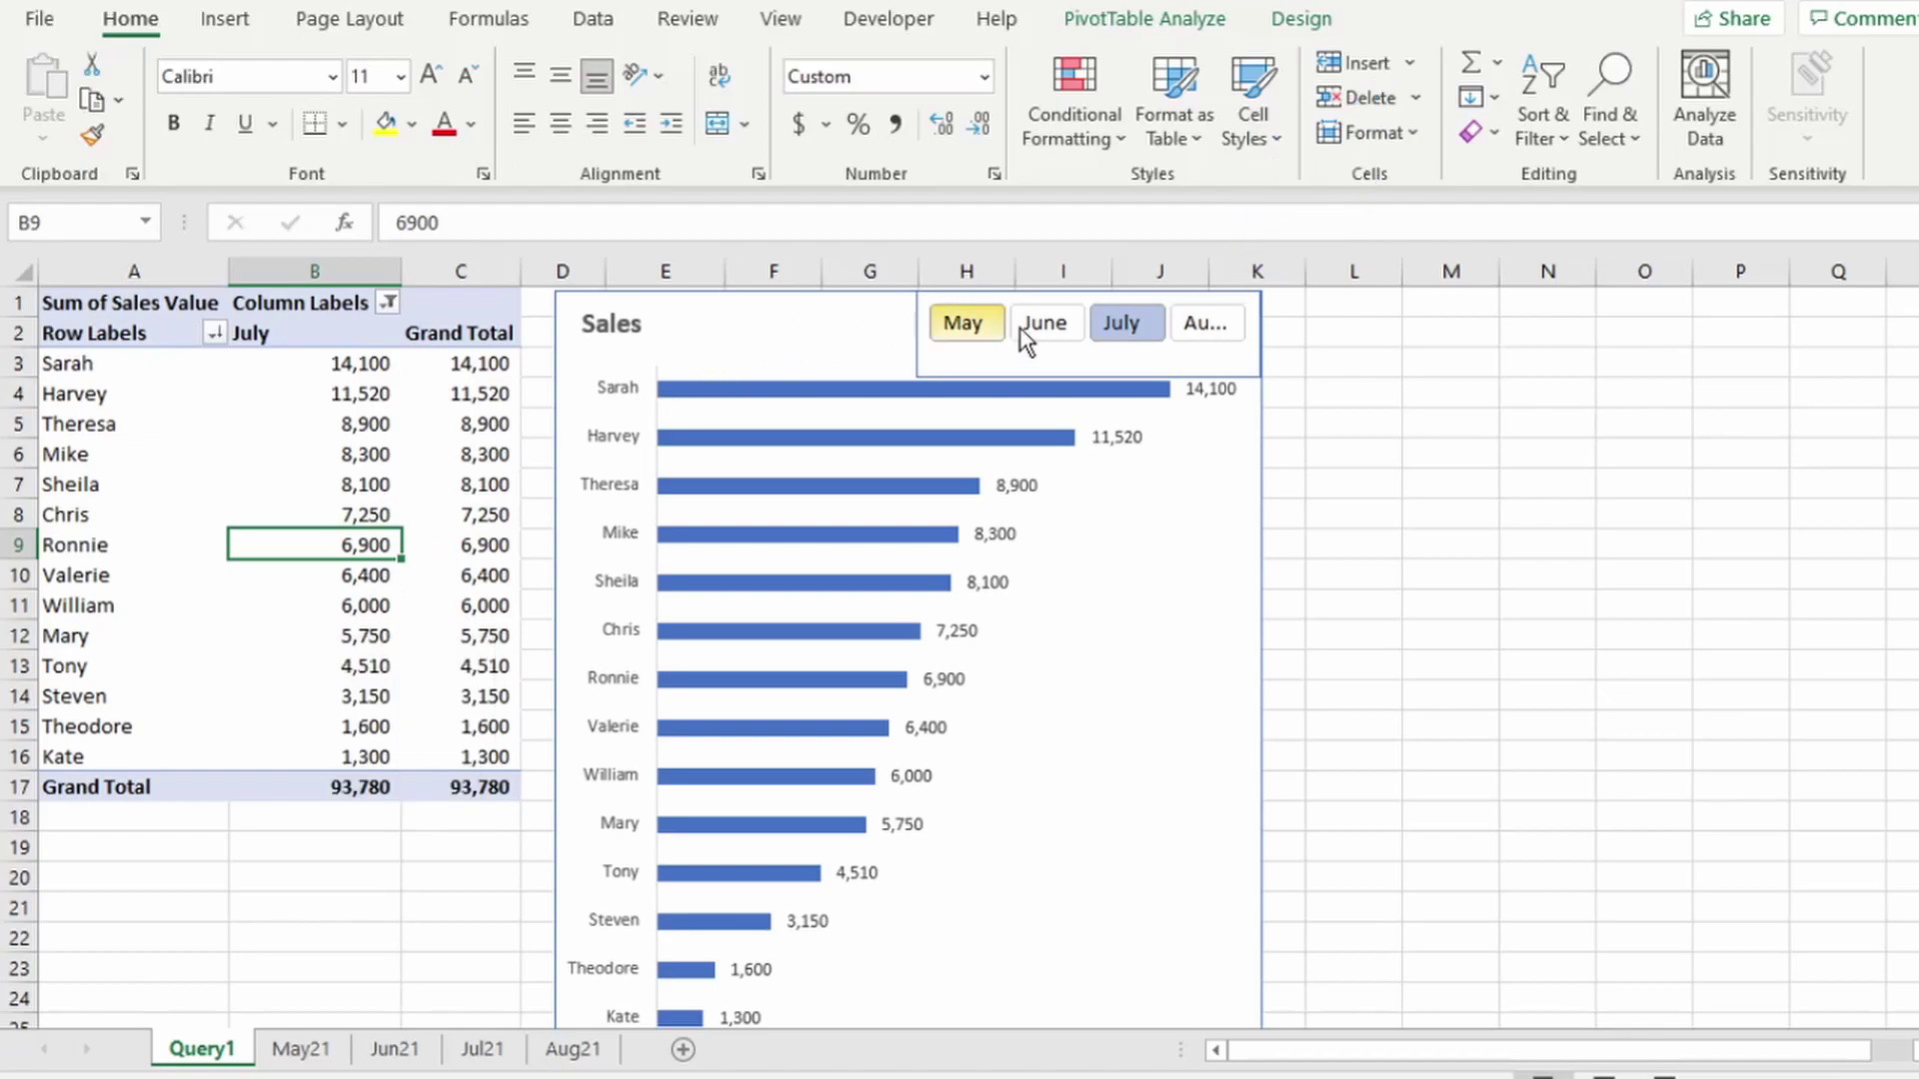
{"action": "left_click", "coordinate": [1200, 327]}
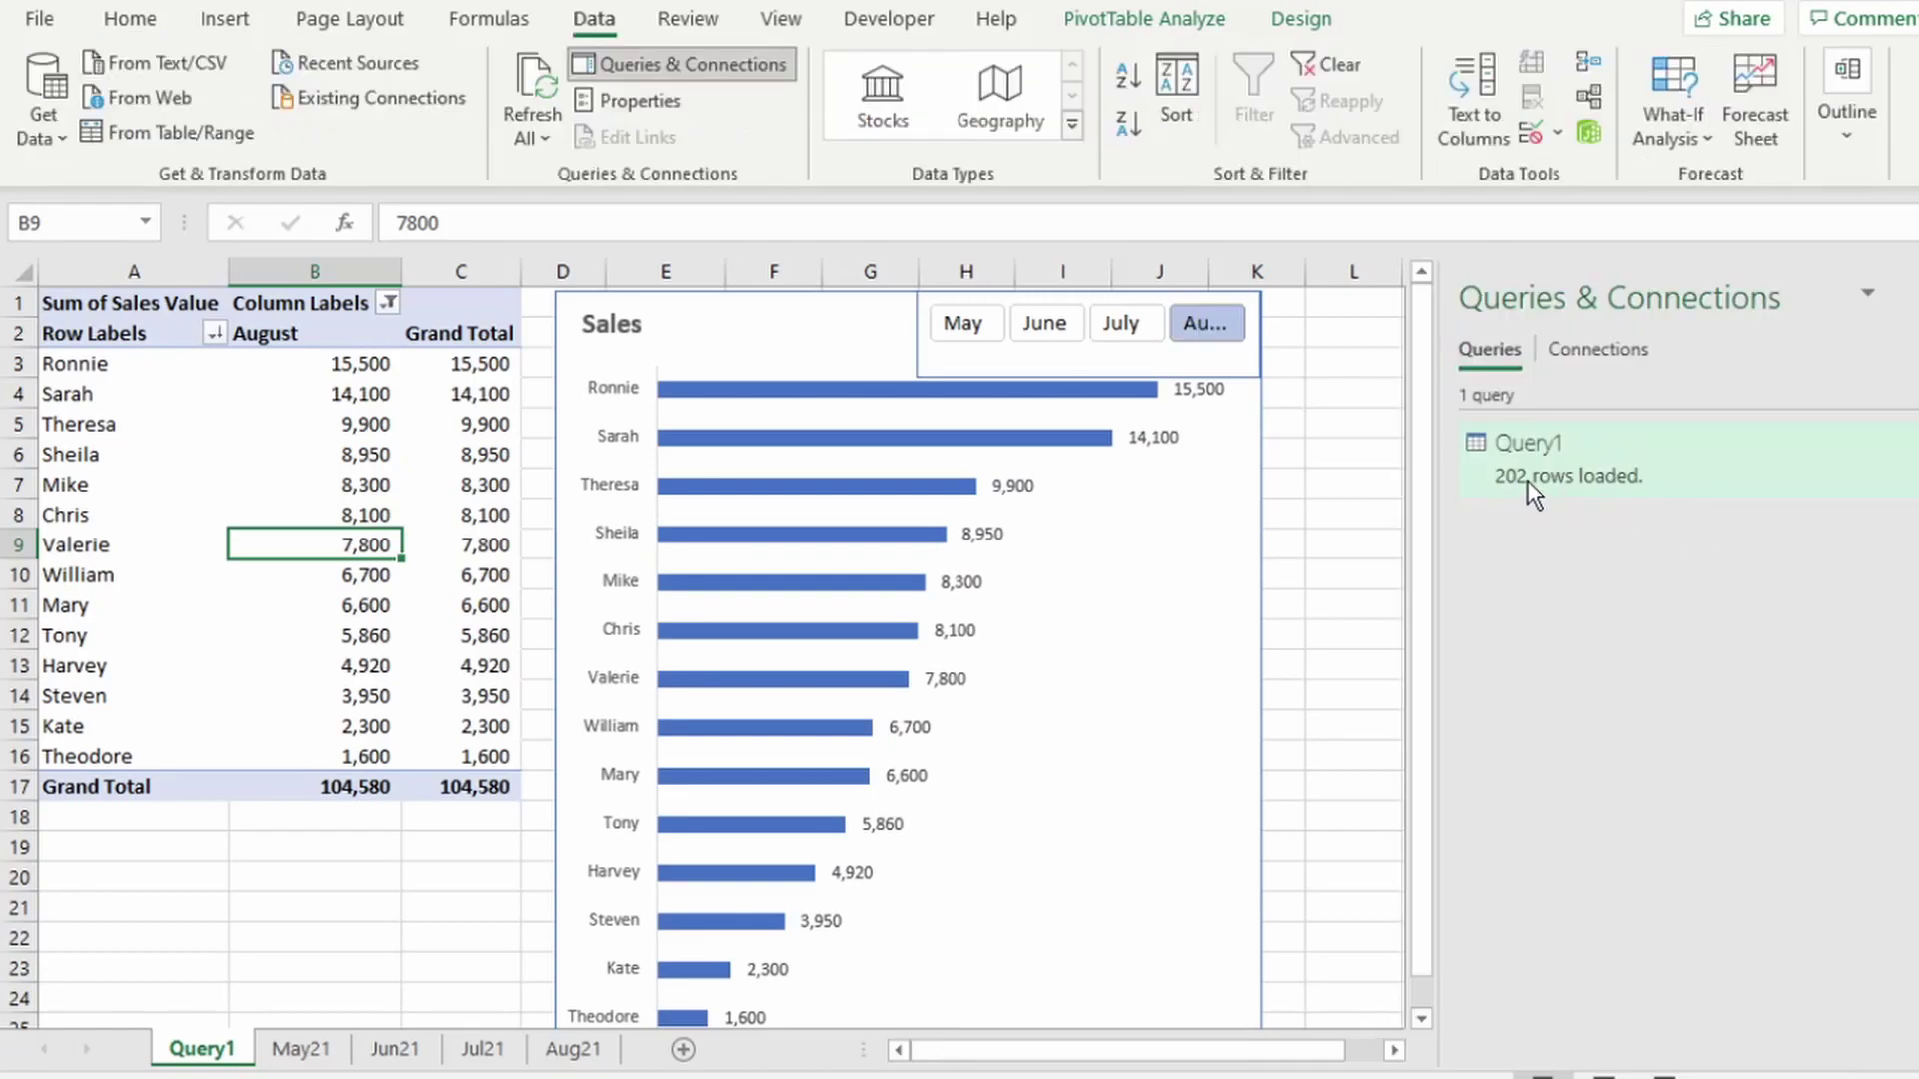
- Reopen Query1 in Power Query Editor and open the Month Name filter
{"action": "mouse_move", "coordinate": [1583, 483]}
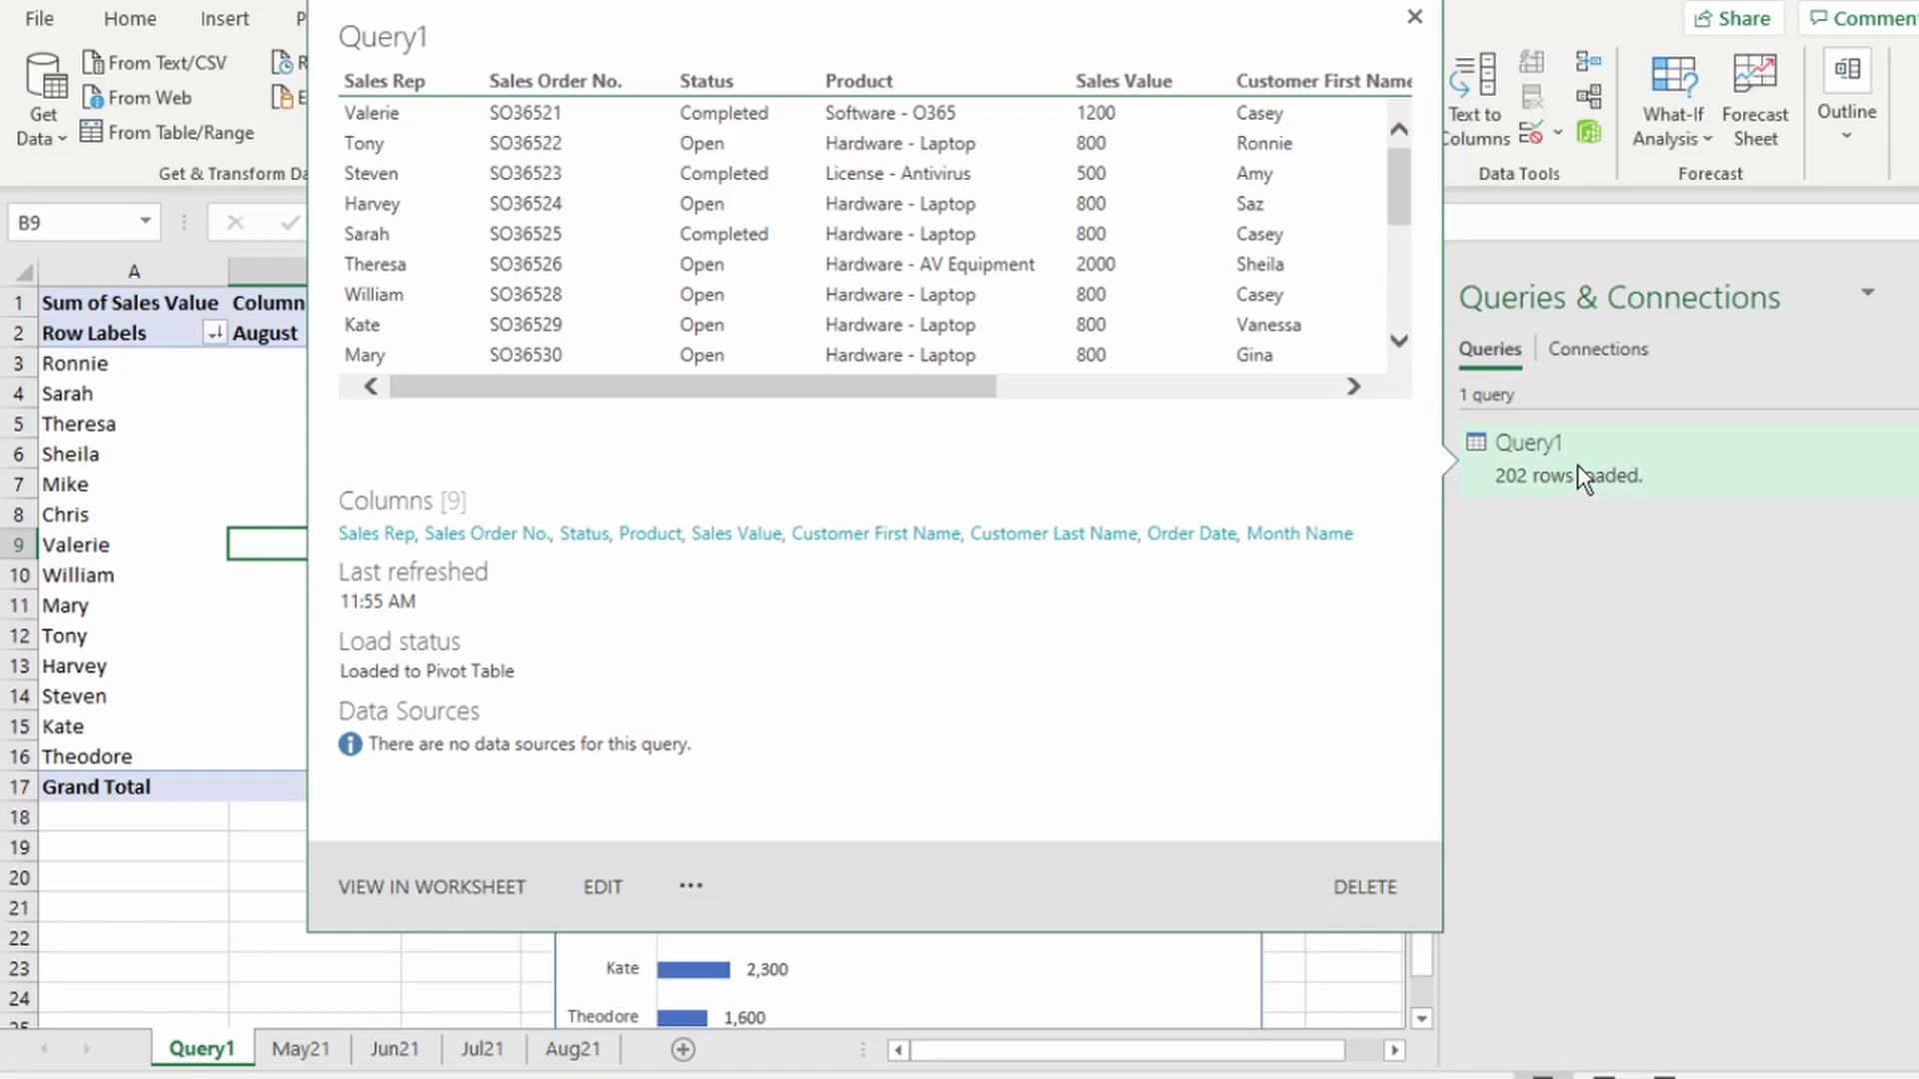
{"action": "double_click", "coordinate": [1577, 465]}
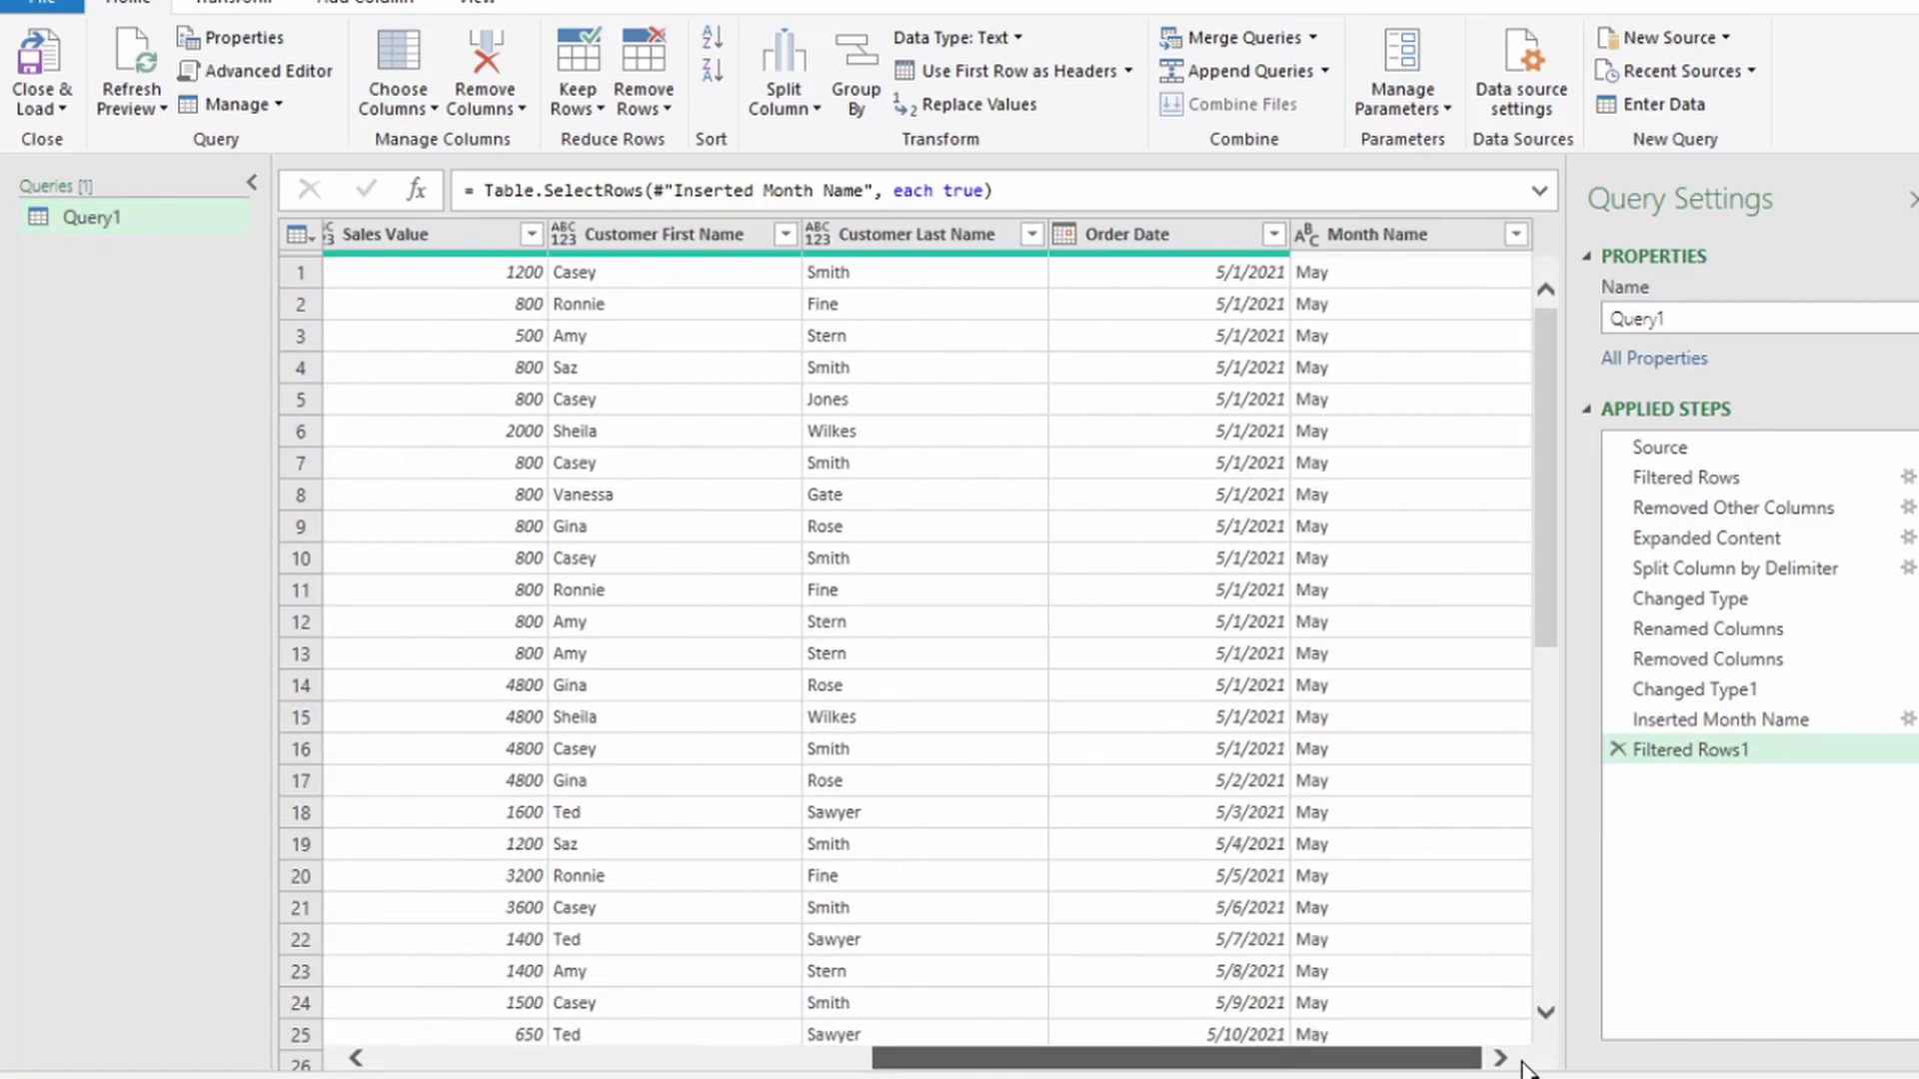
{"action": "left_click", "coordinate": [1519, 230]}
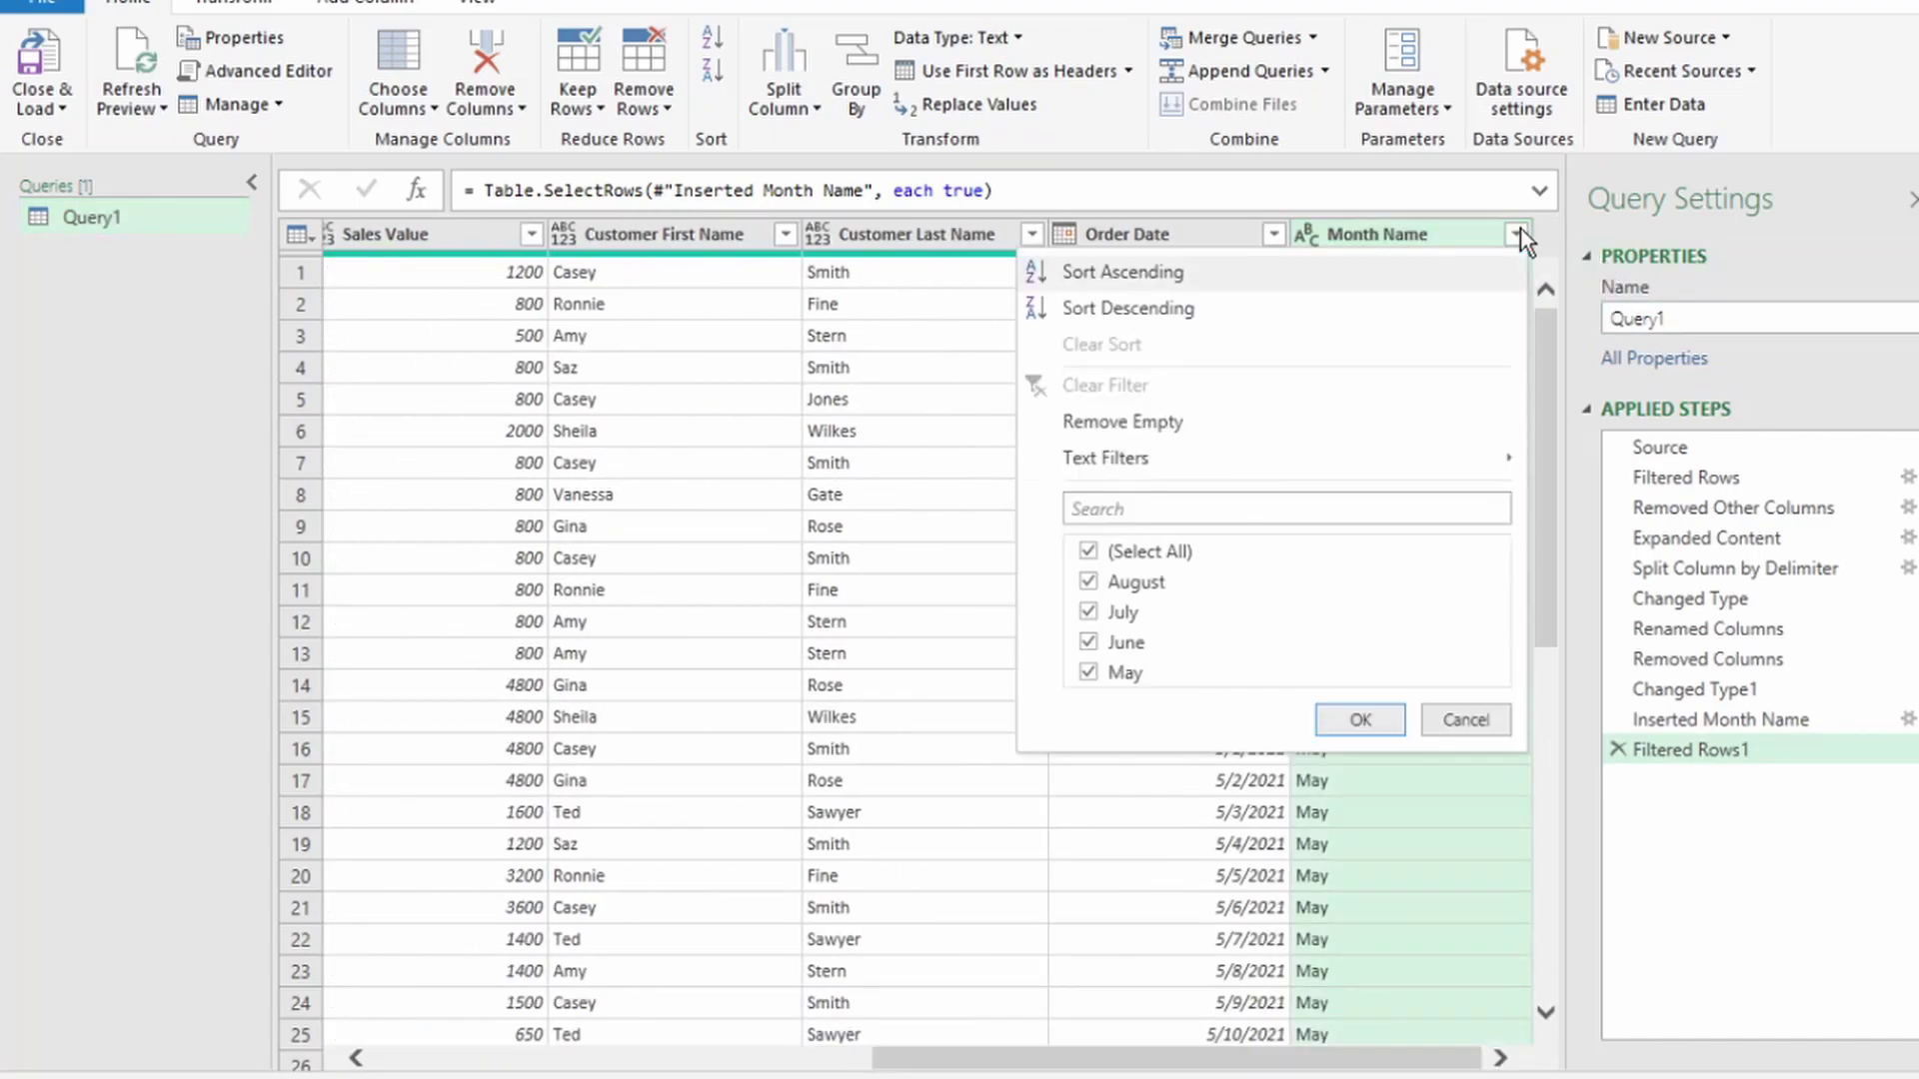
- Remove August from the Month Name filter, then select May and August together in the slicer
{"action": "left_click", "coordinate": [1169, 586]}
{"action": "left_click", "coordinate": [1364, 721]}
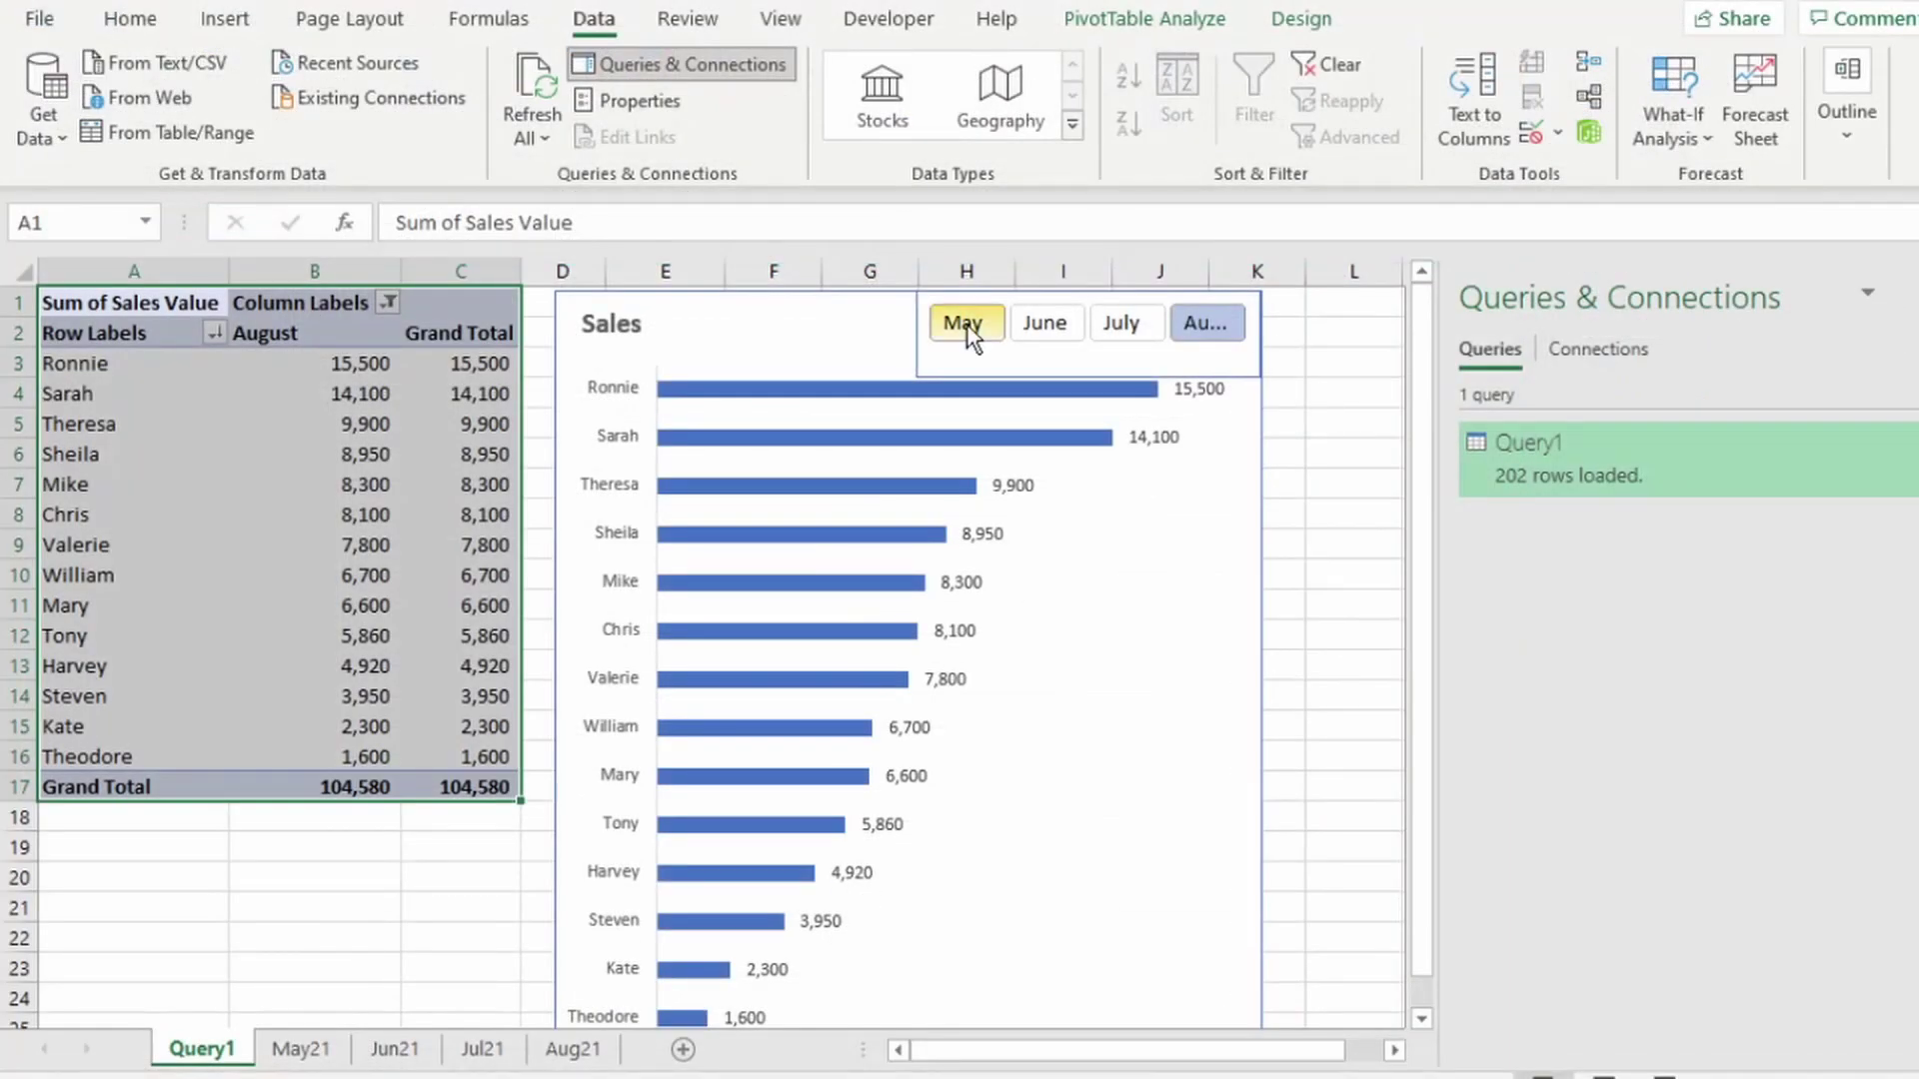
{"action": "left_click", "coordinate": [964, 323]}
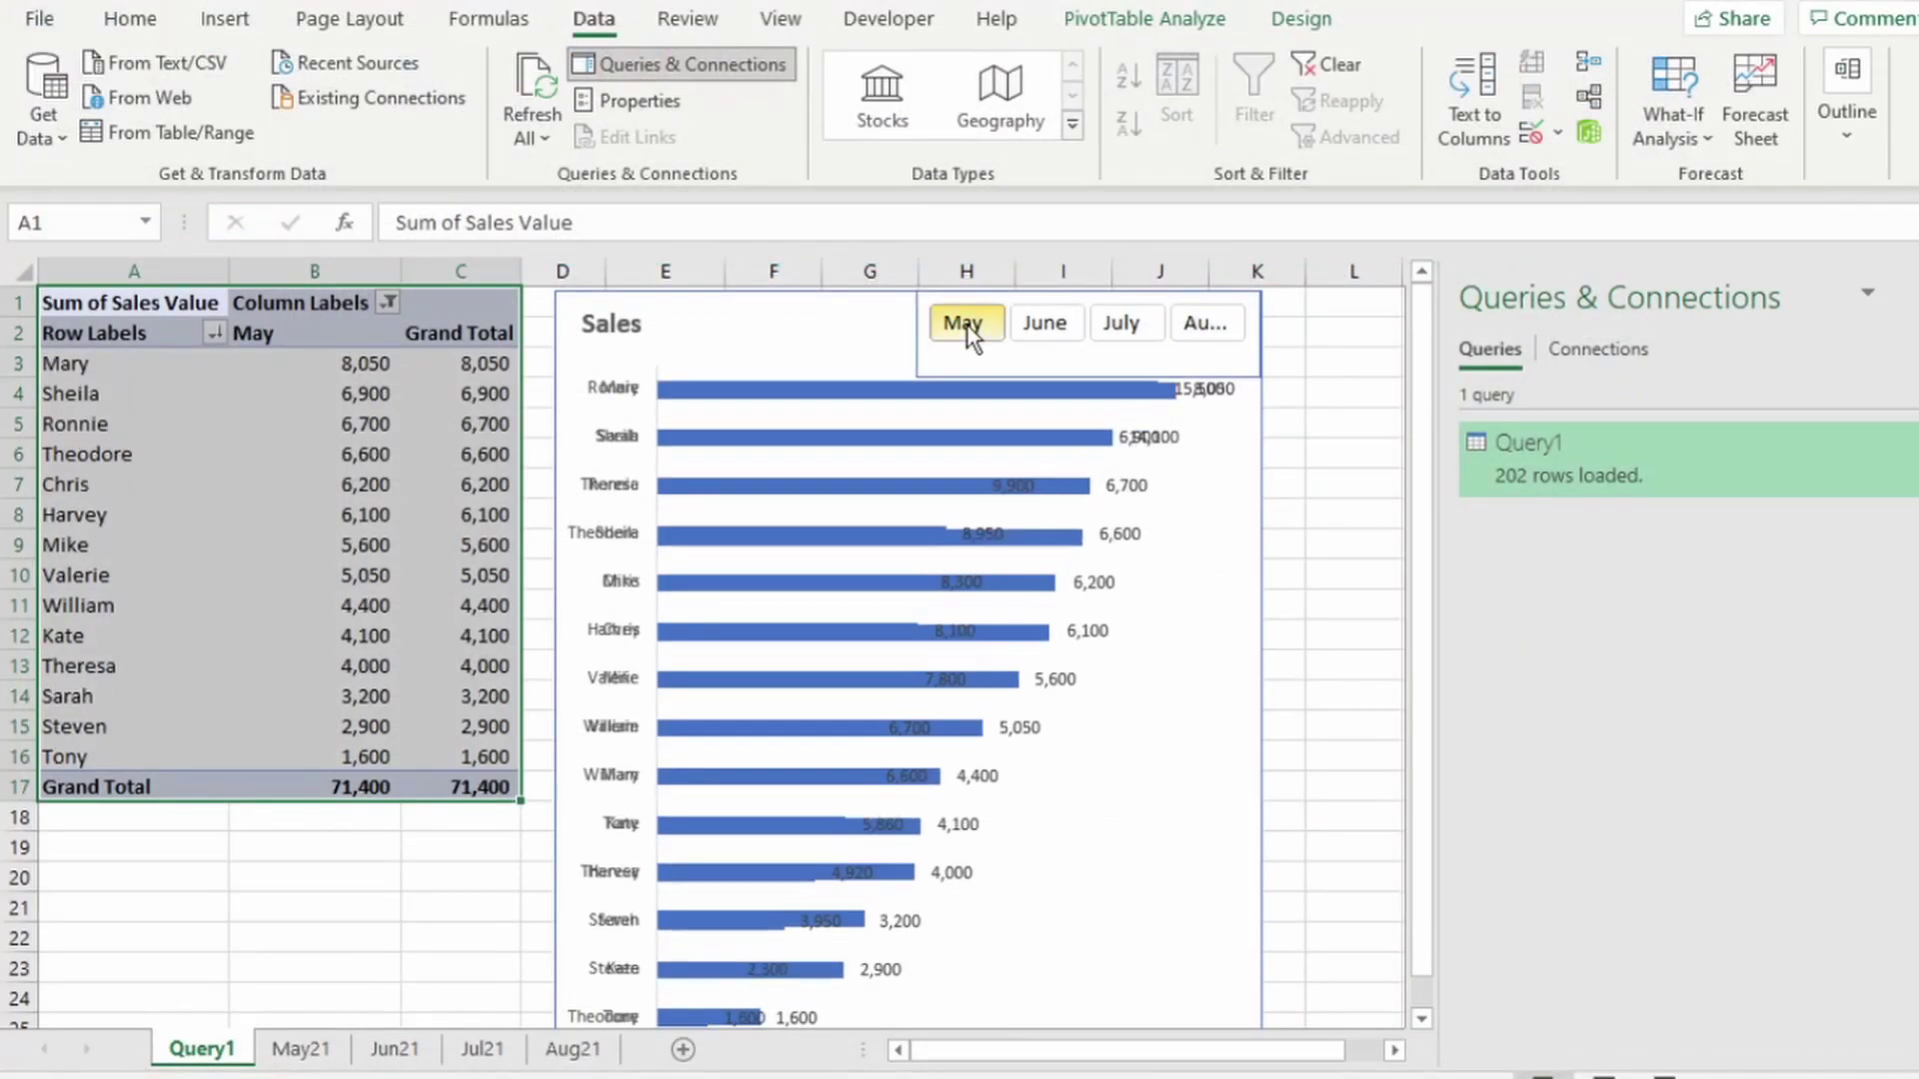
{"action": "left_click", "coordinate": [1039, 332]}
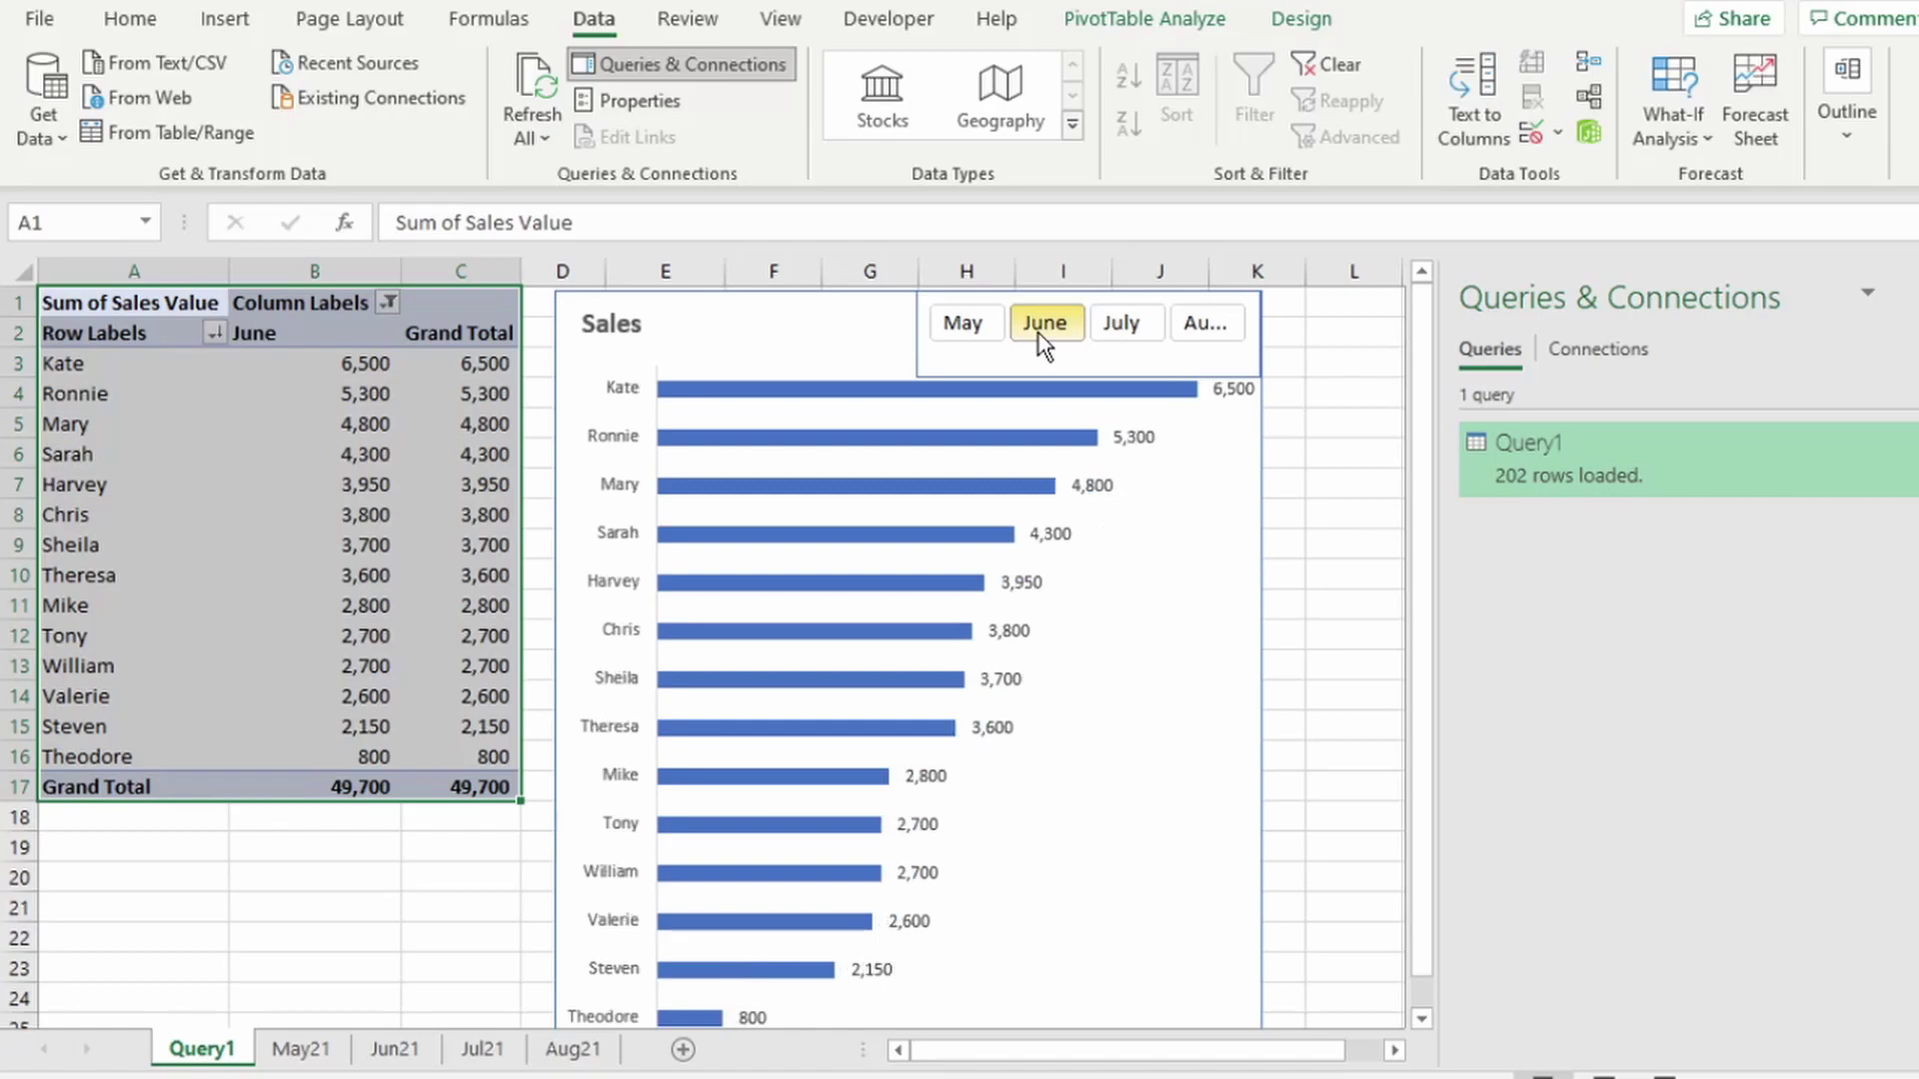
{"action": "left_click", "coordinate": [1128, 340]}
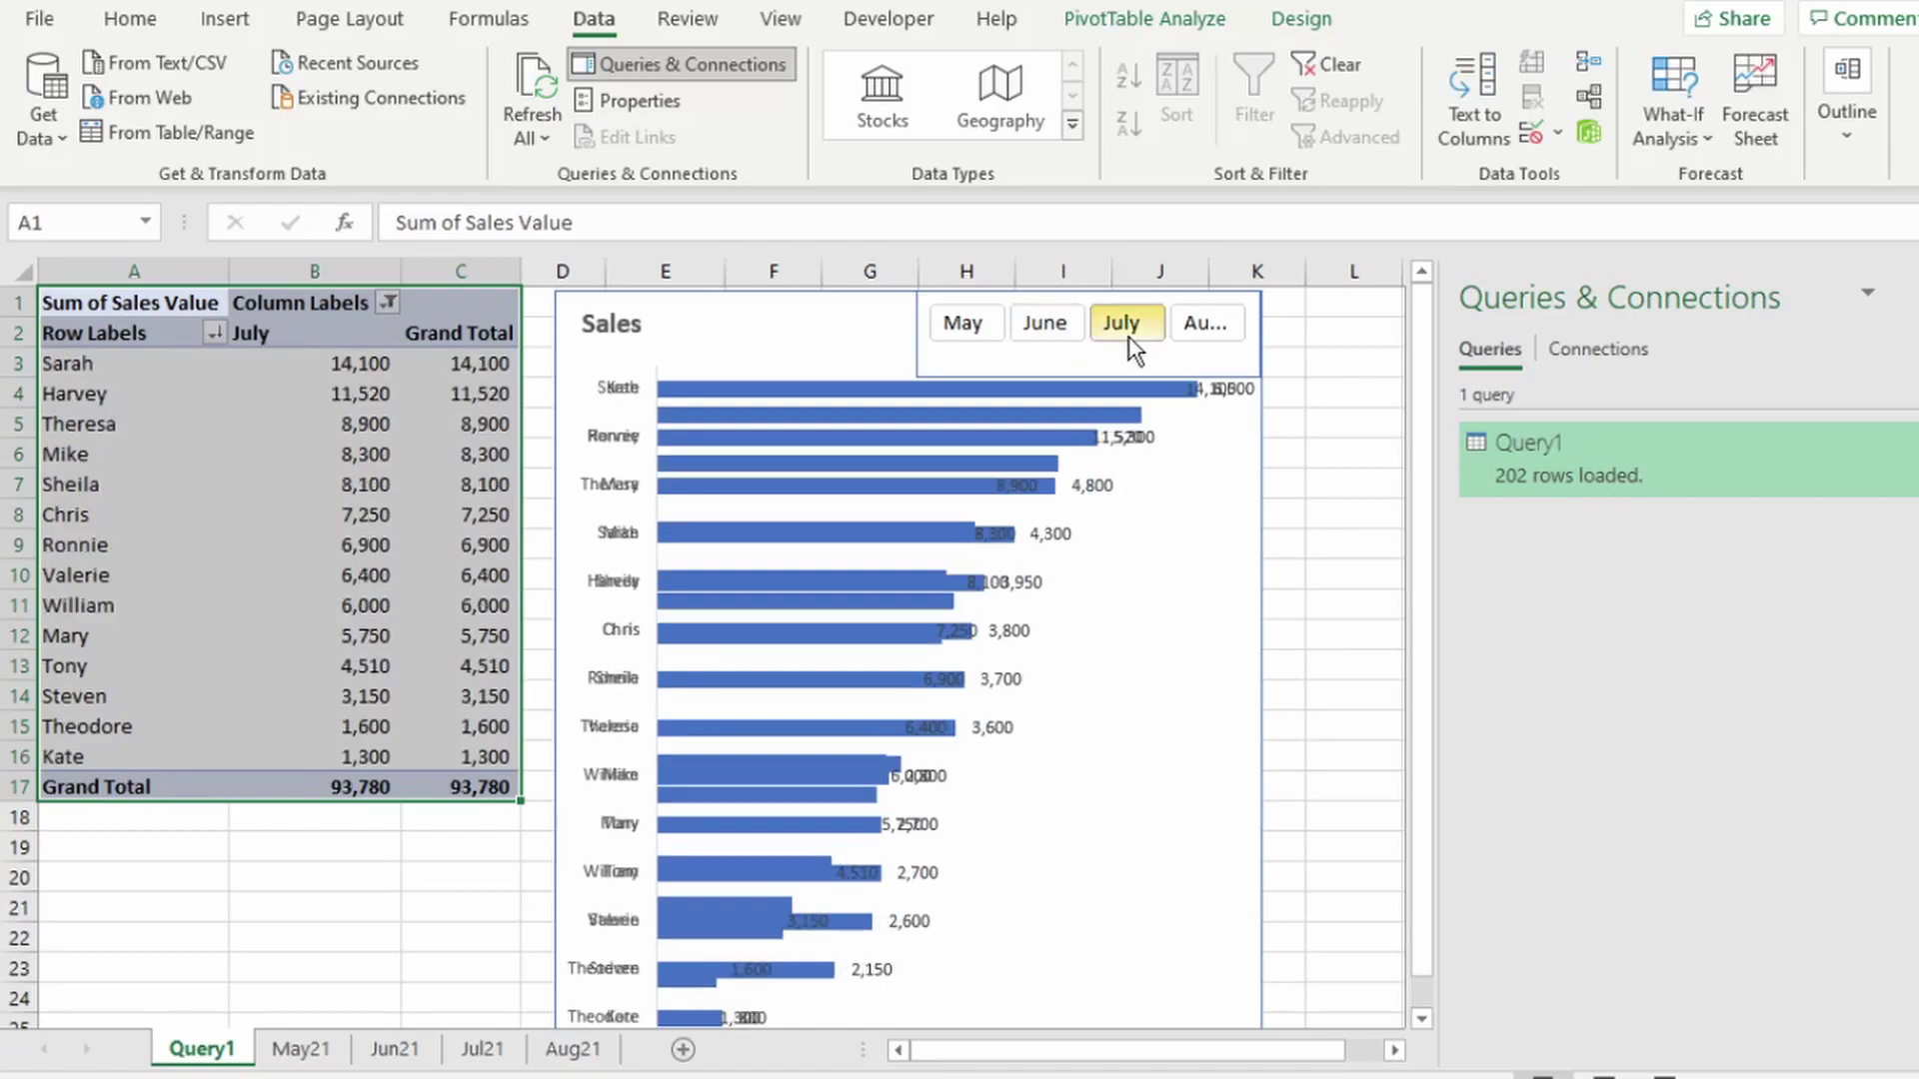
{"action": "left_click", "coordinate": [1204, 332]}
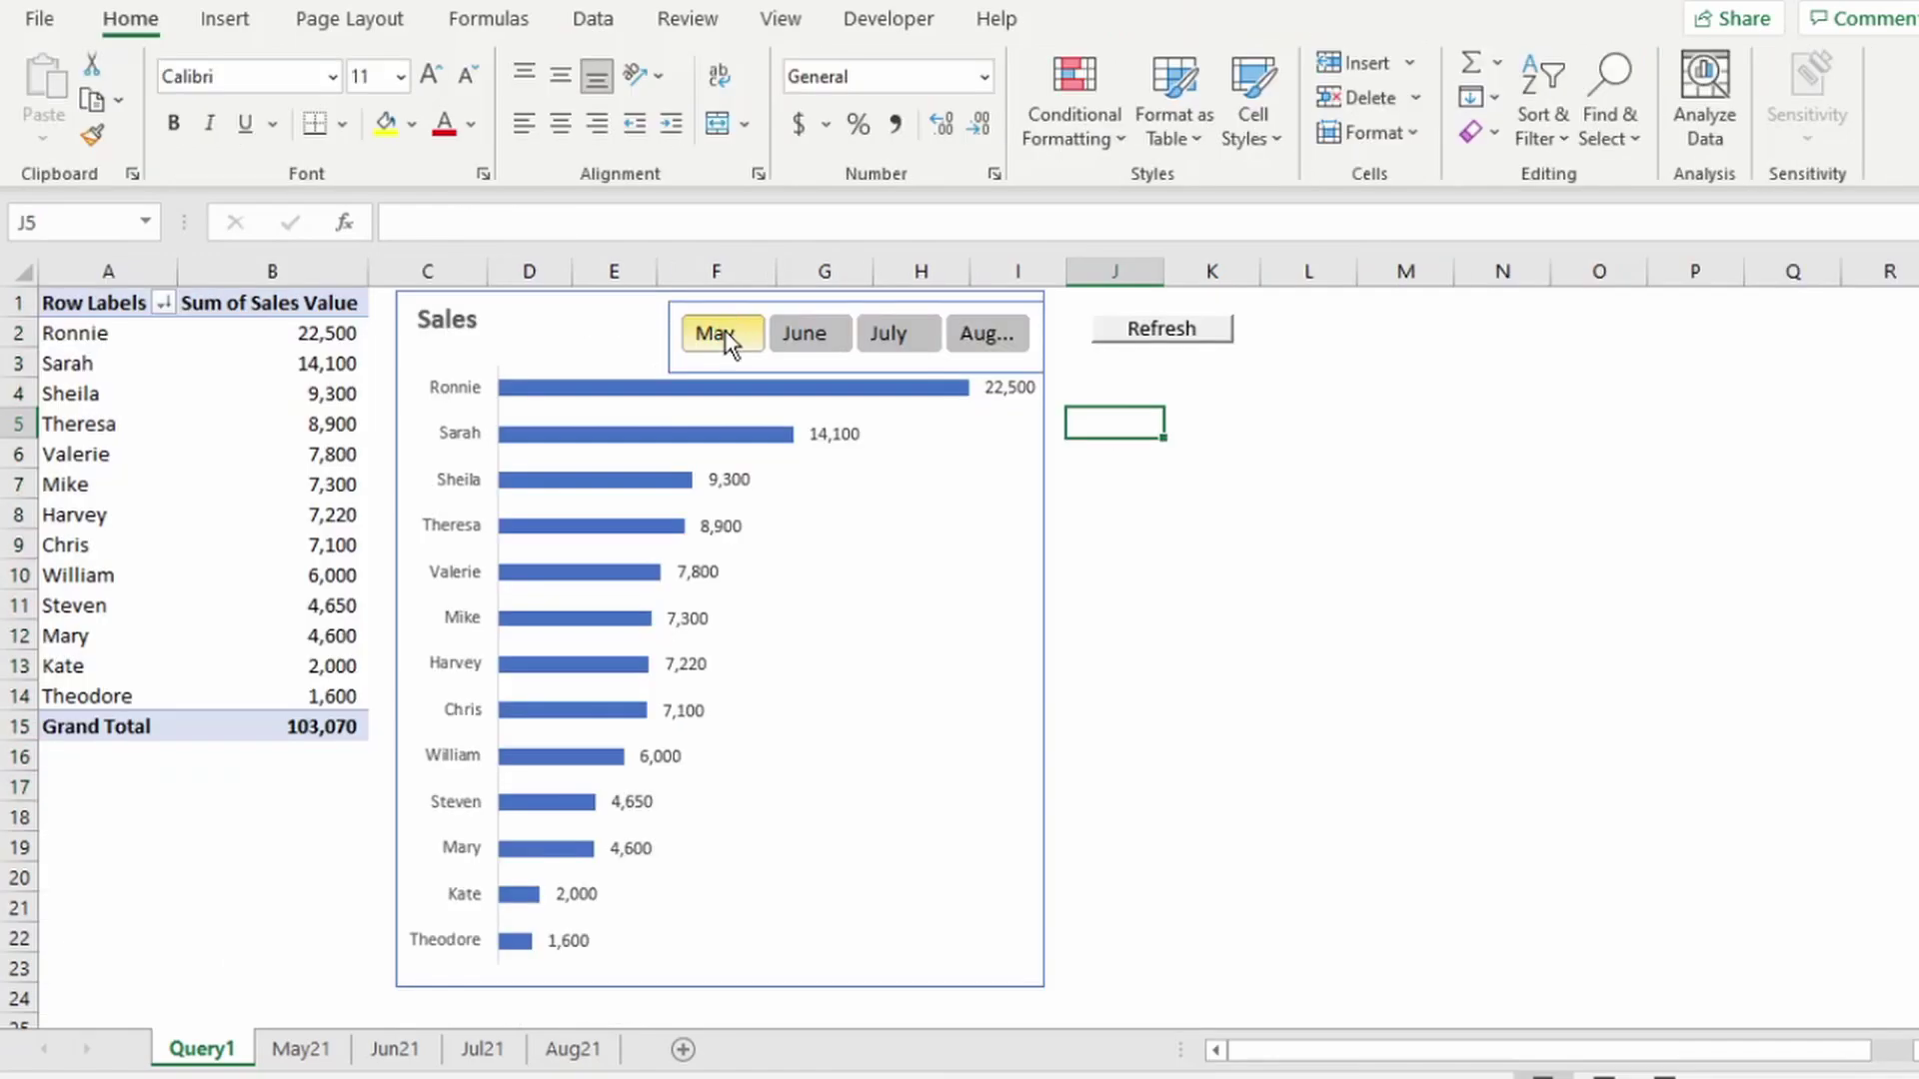
{"action": "left_click", "coordinate": [723, 332]}
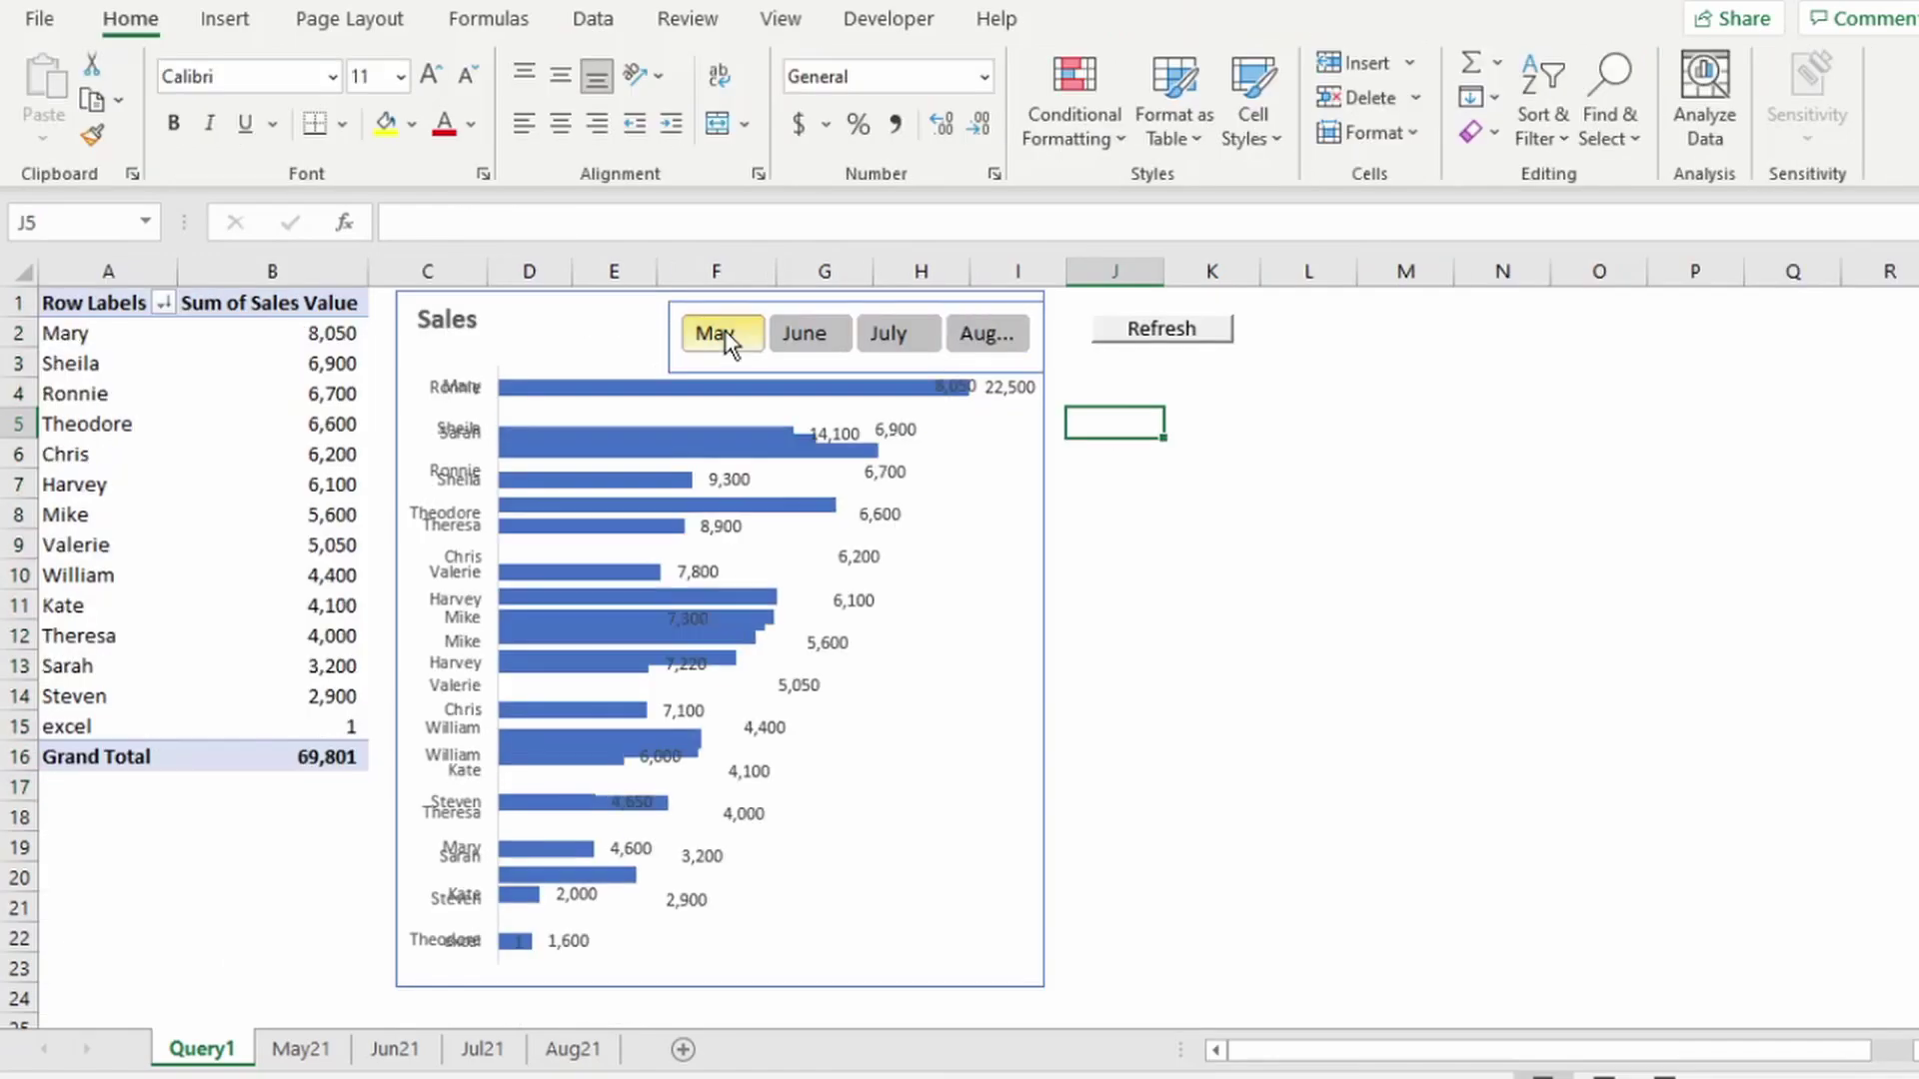
{"action": "left_click", "coordinate": [1005, 340], "text": "ctrl"}
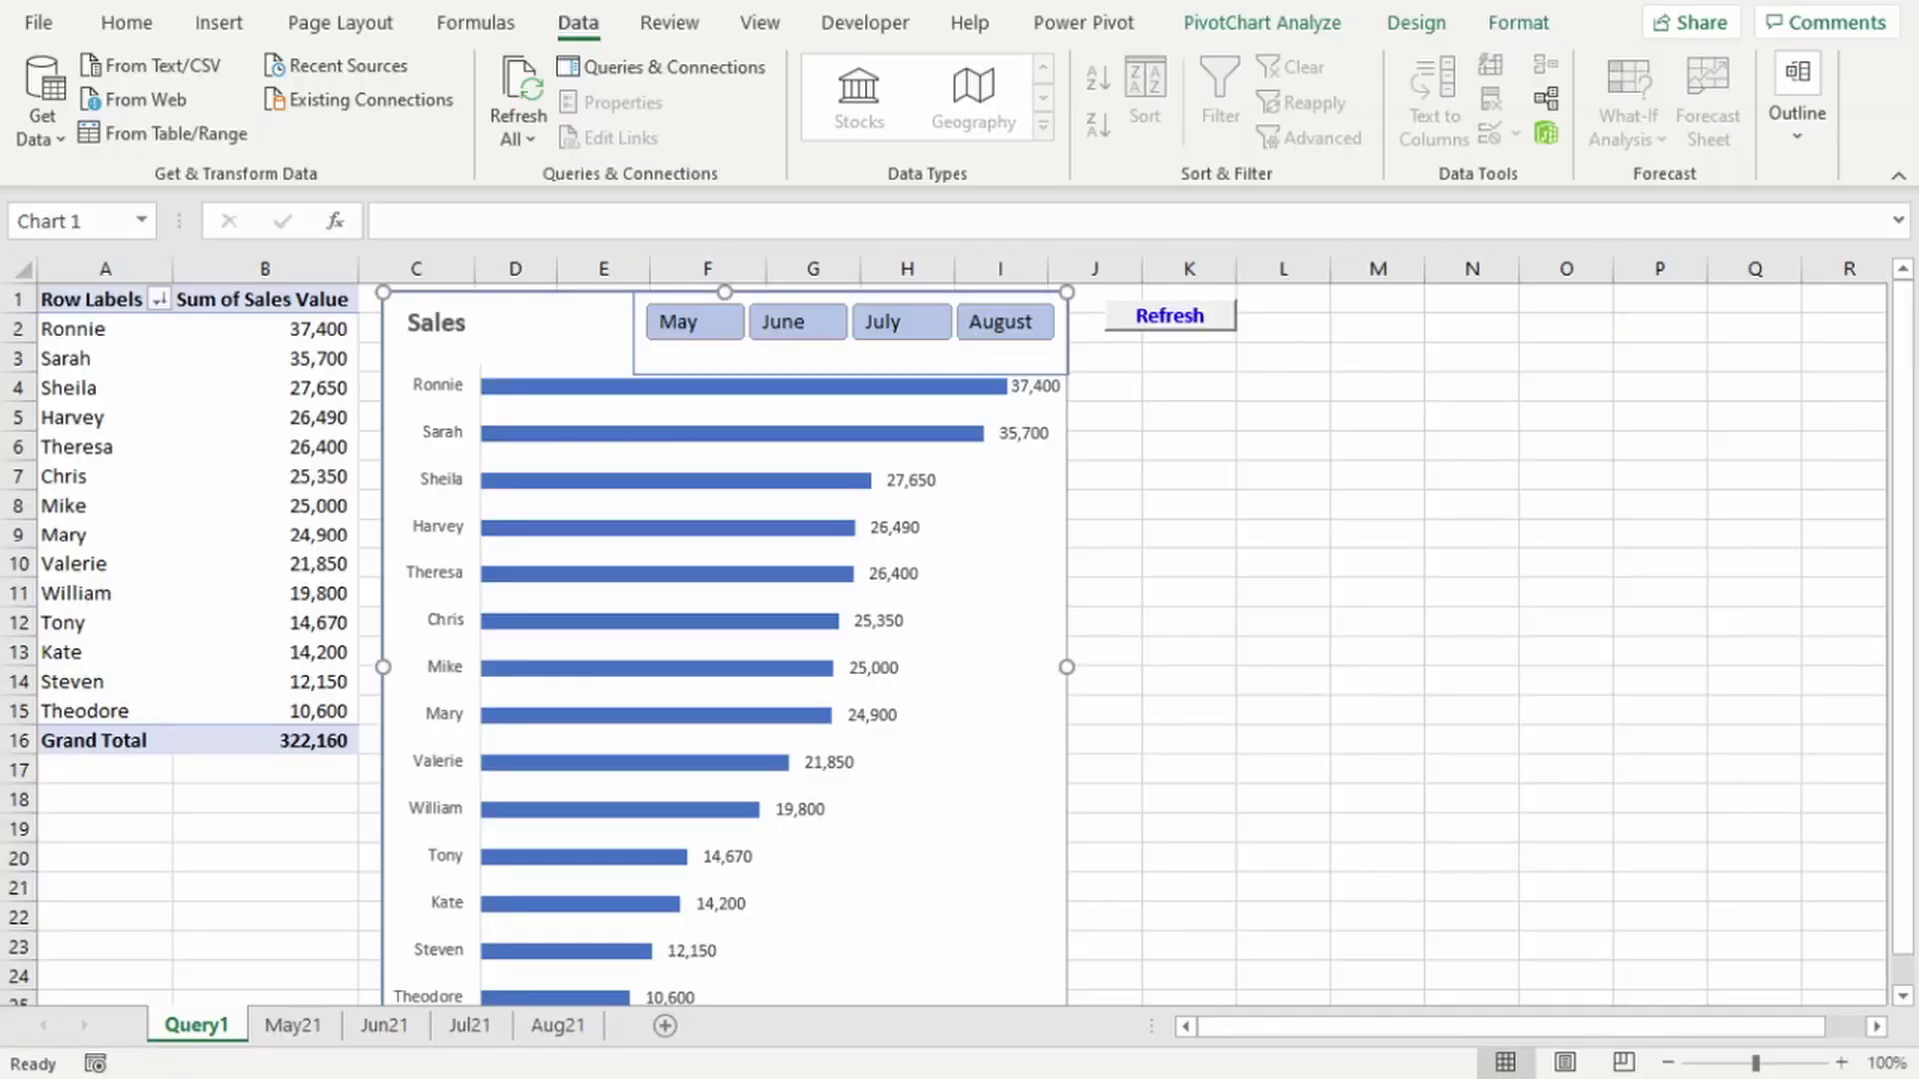
- Run the Refresh macro button and refresh the pivot table to total May–August at 322,160
{"action": "left_click", "coordinate": [1170, 329]}
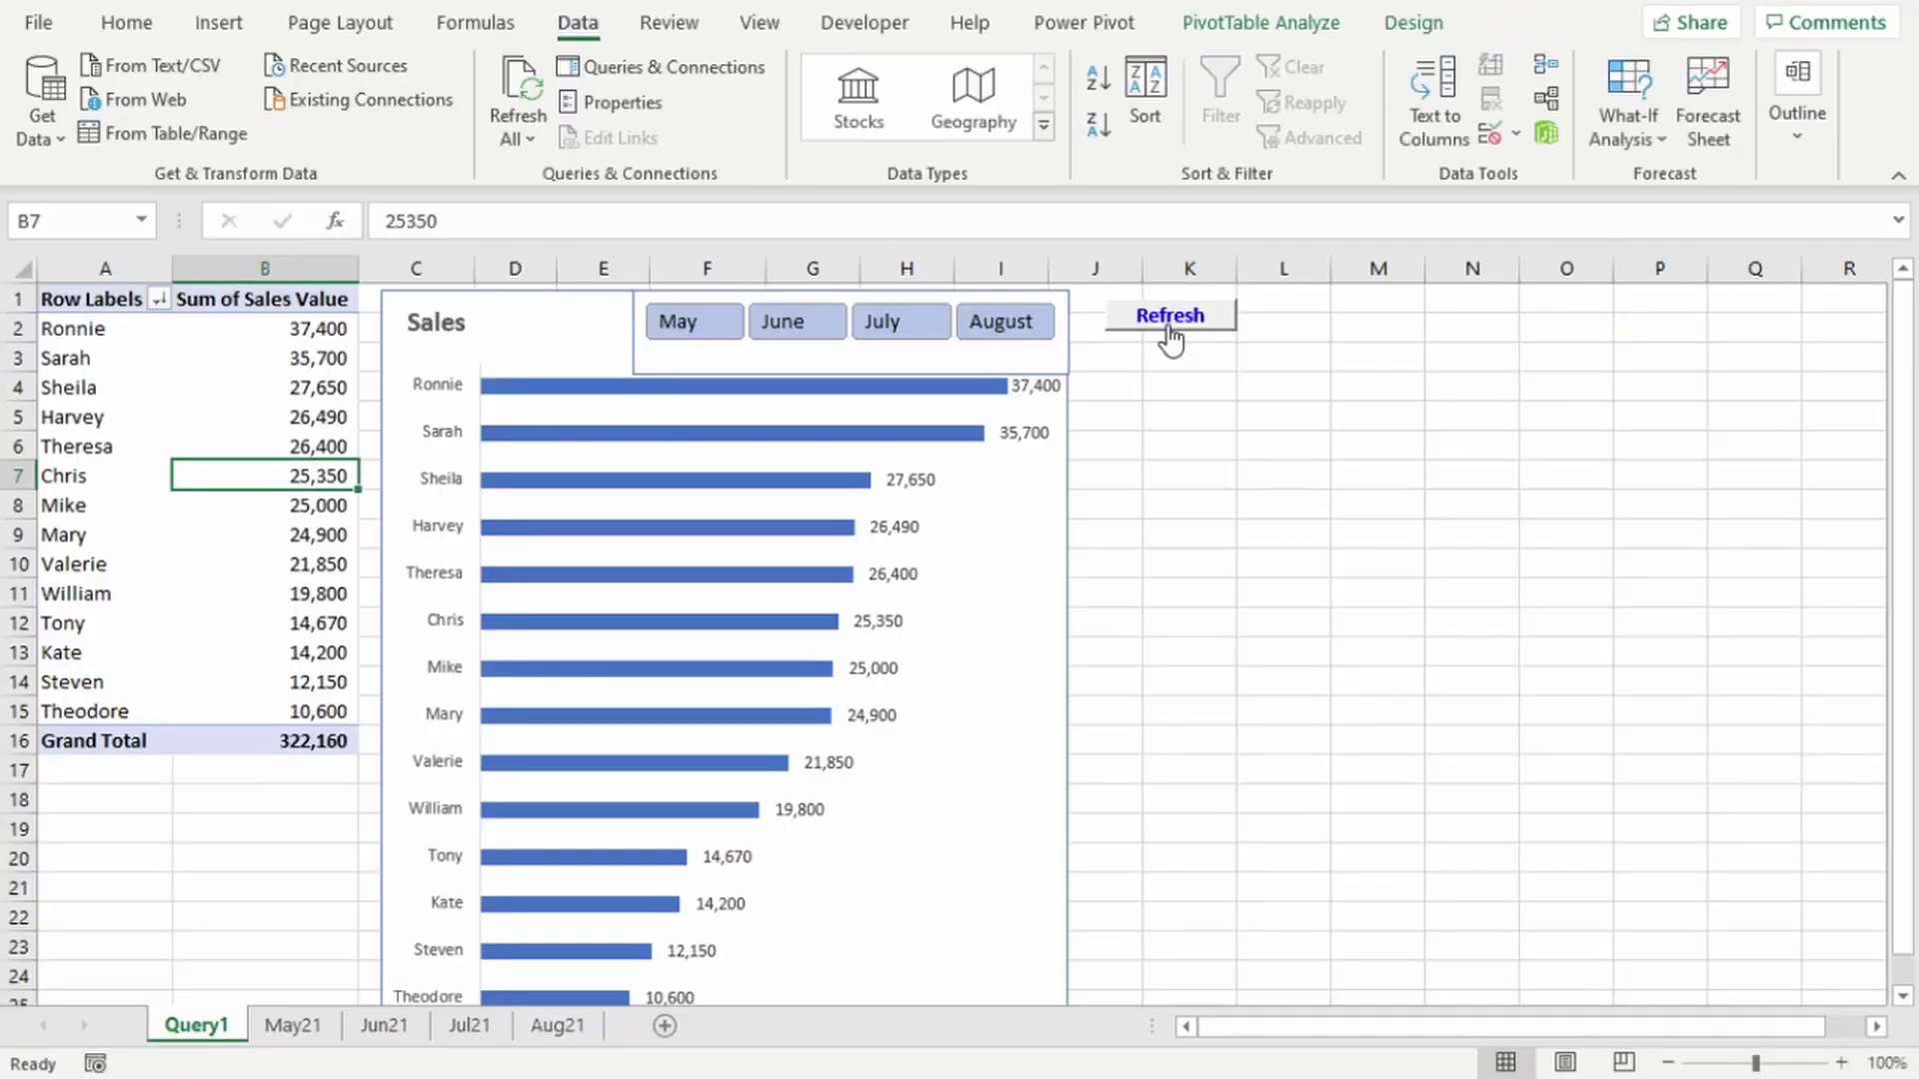
{"action": "left_click", "coordinate": [1169, 338]}
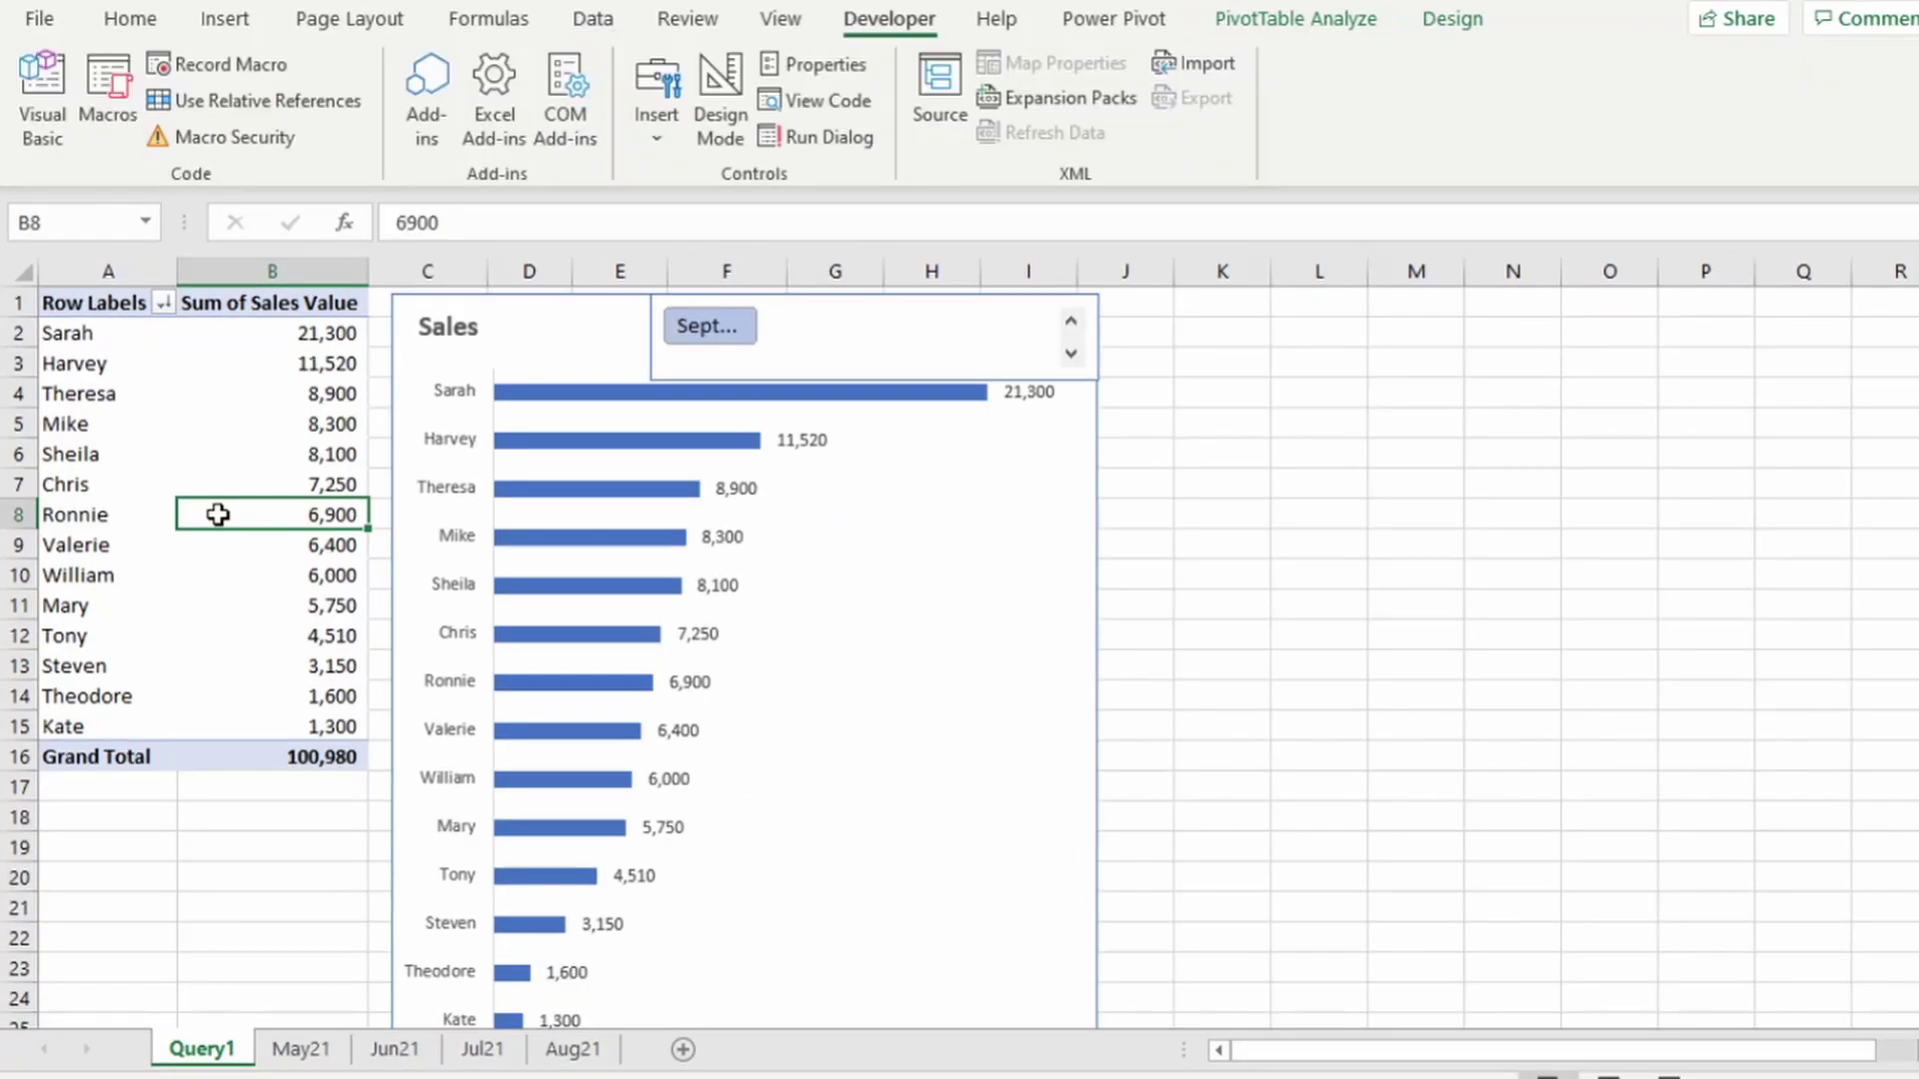
{"action": "right_click", "coordinate": [216, 511]}
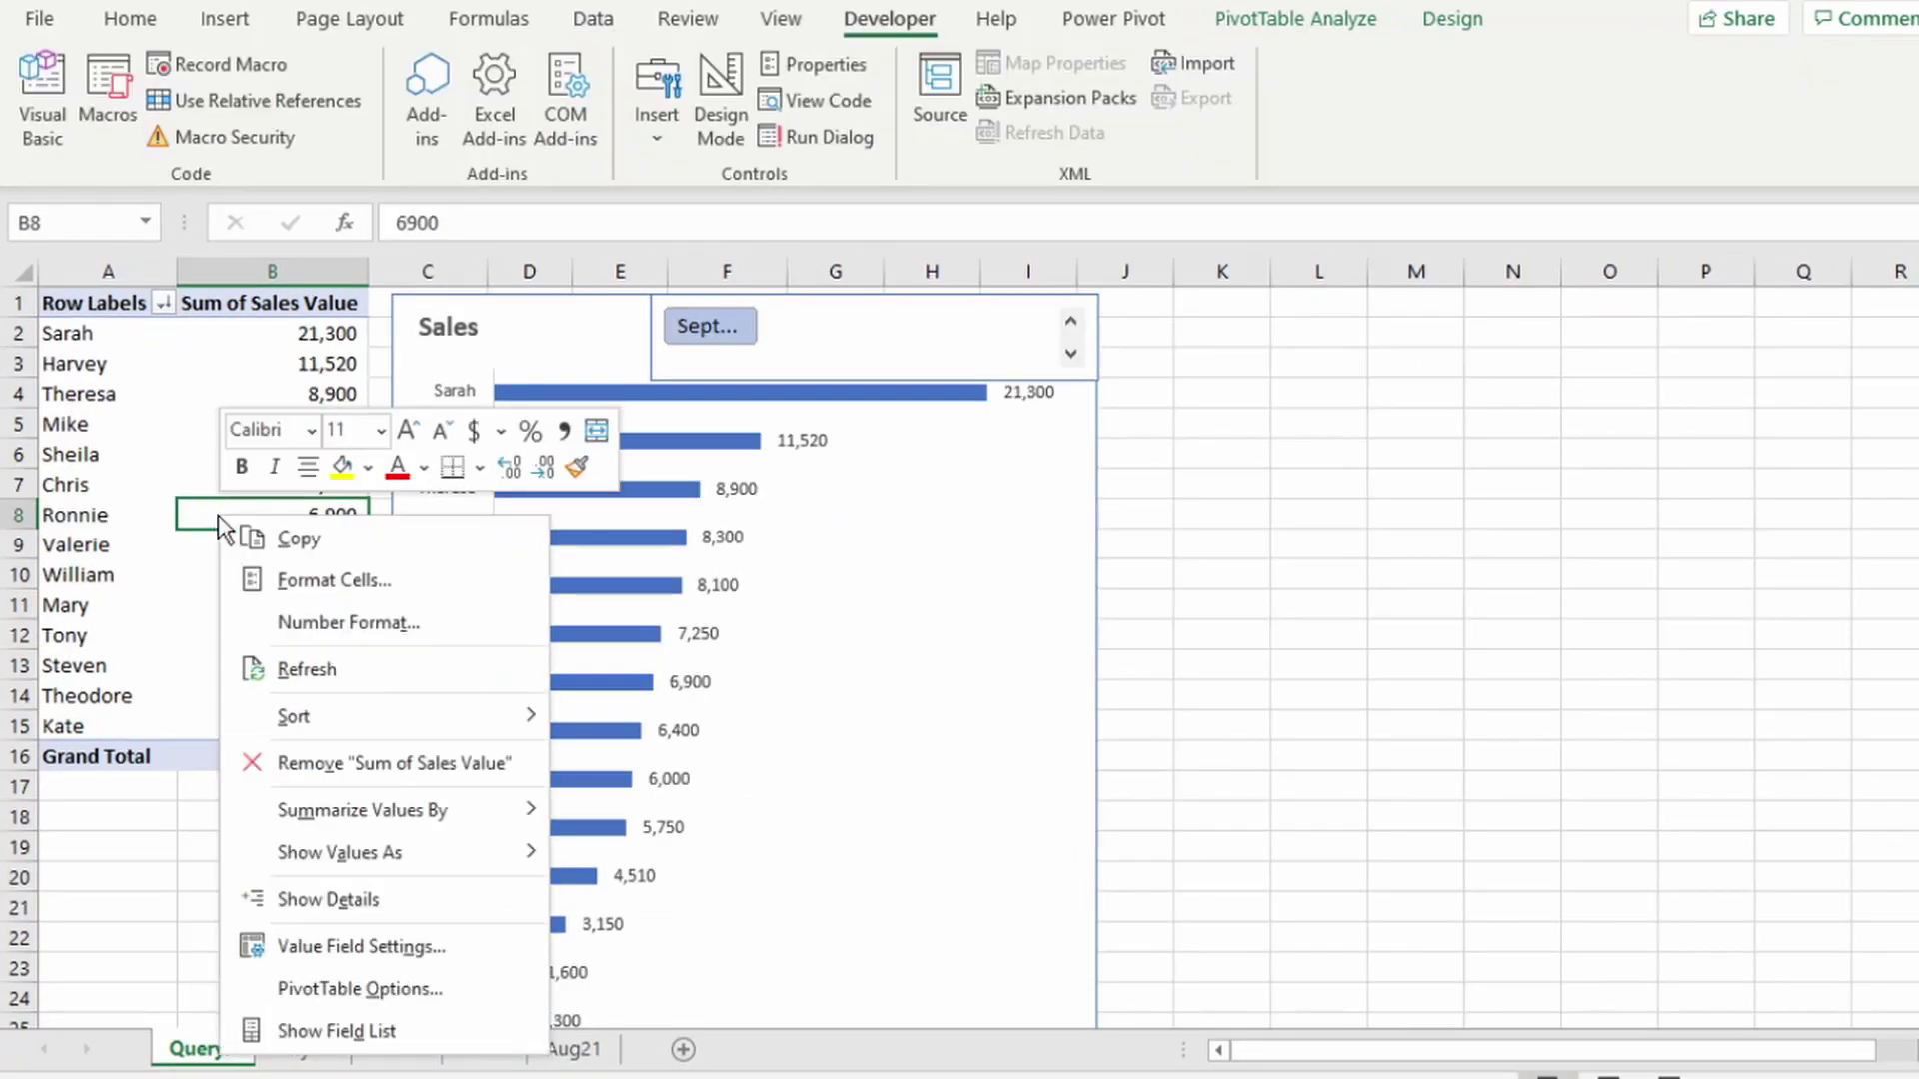
{"action": "left_click", "coordinate": [322, 671]}
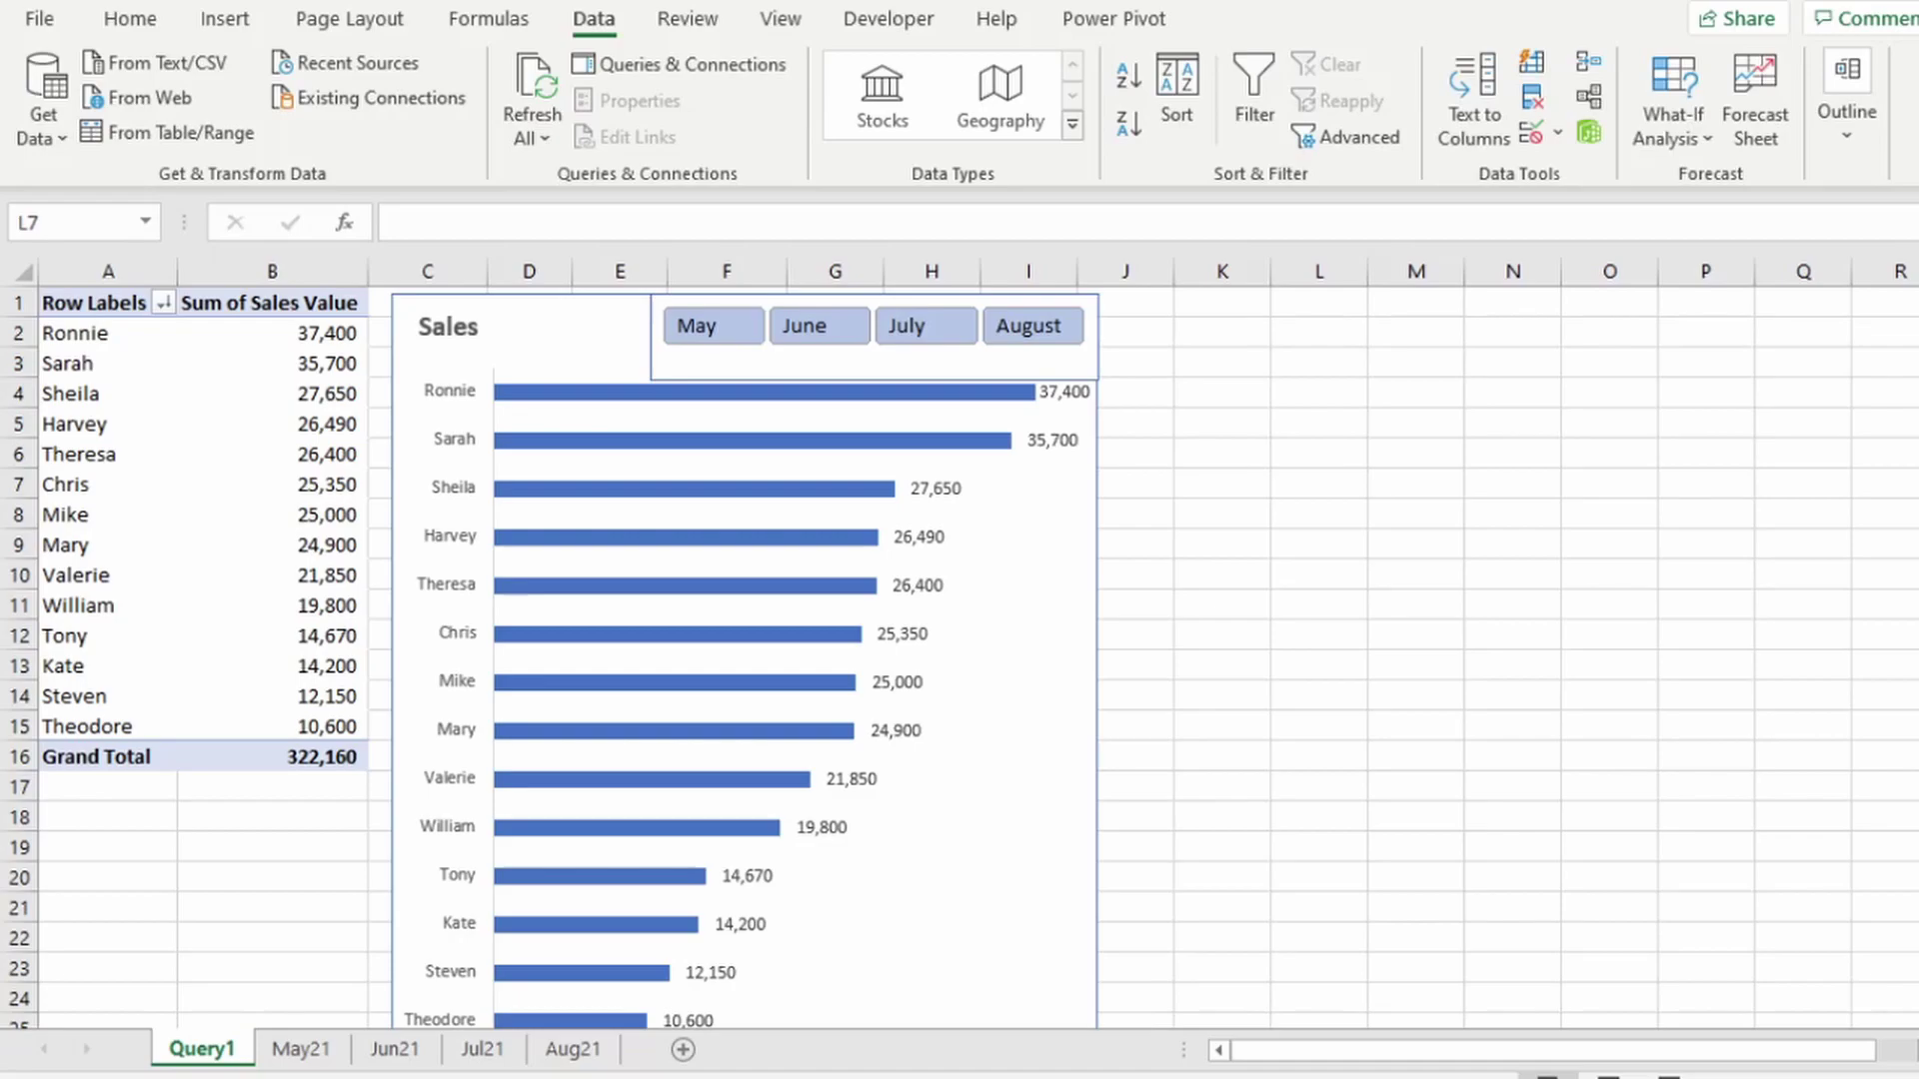
- Check that Developer is ticked in Customize the Ribbon and keep the Developer tab shown
{"action": "left_click", "coordinate": [885, 20]}
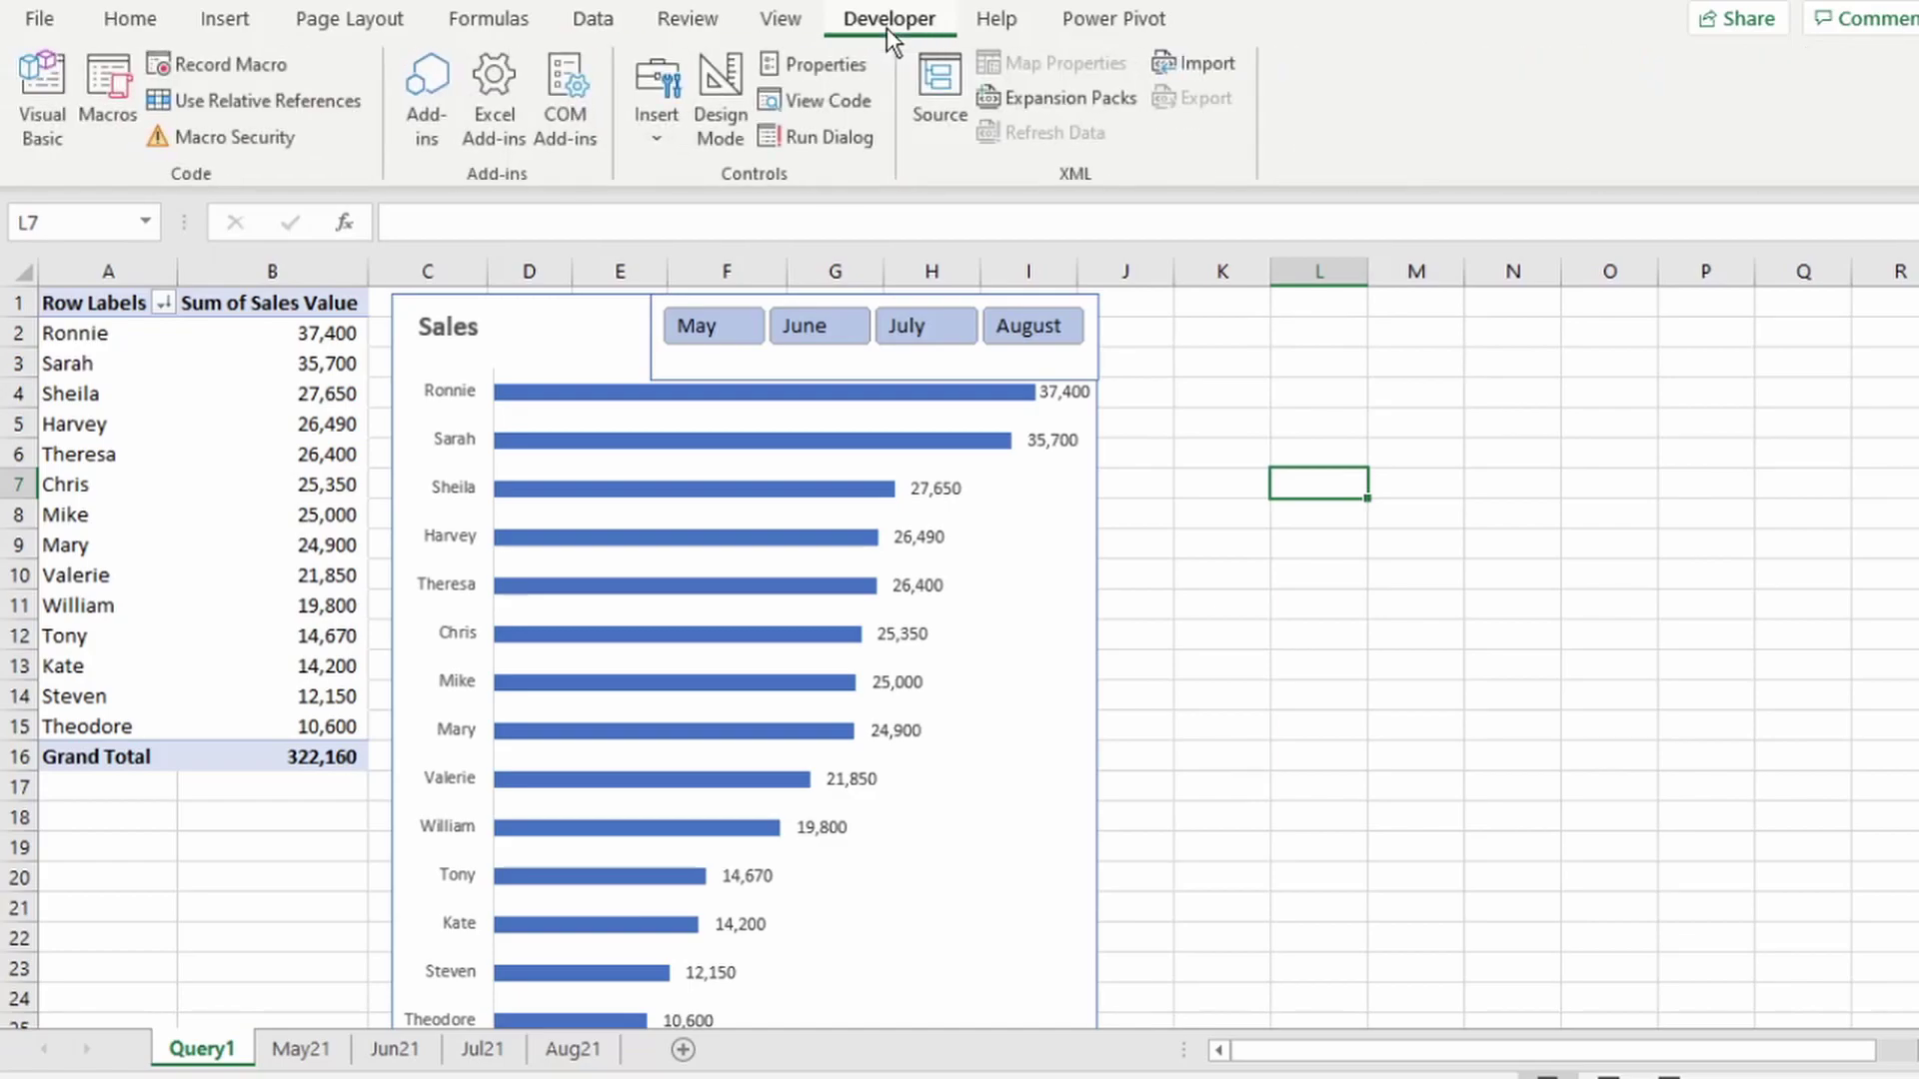
{"action": "right_click", "coordinate": [1378, 76]}
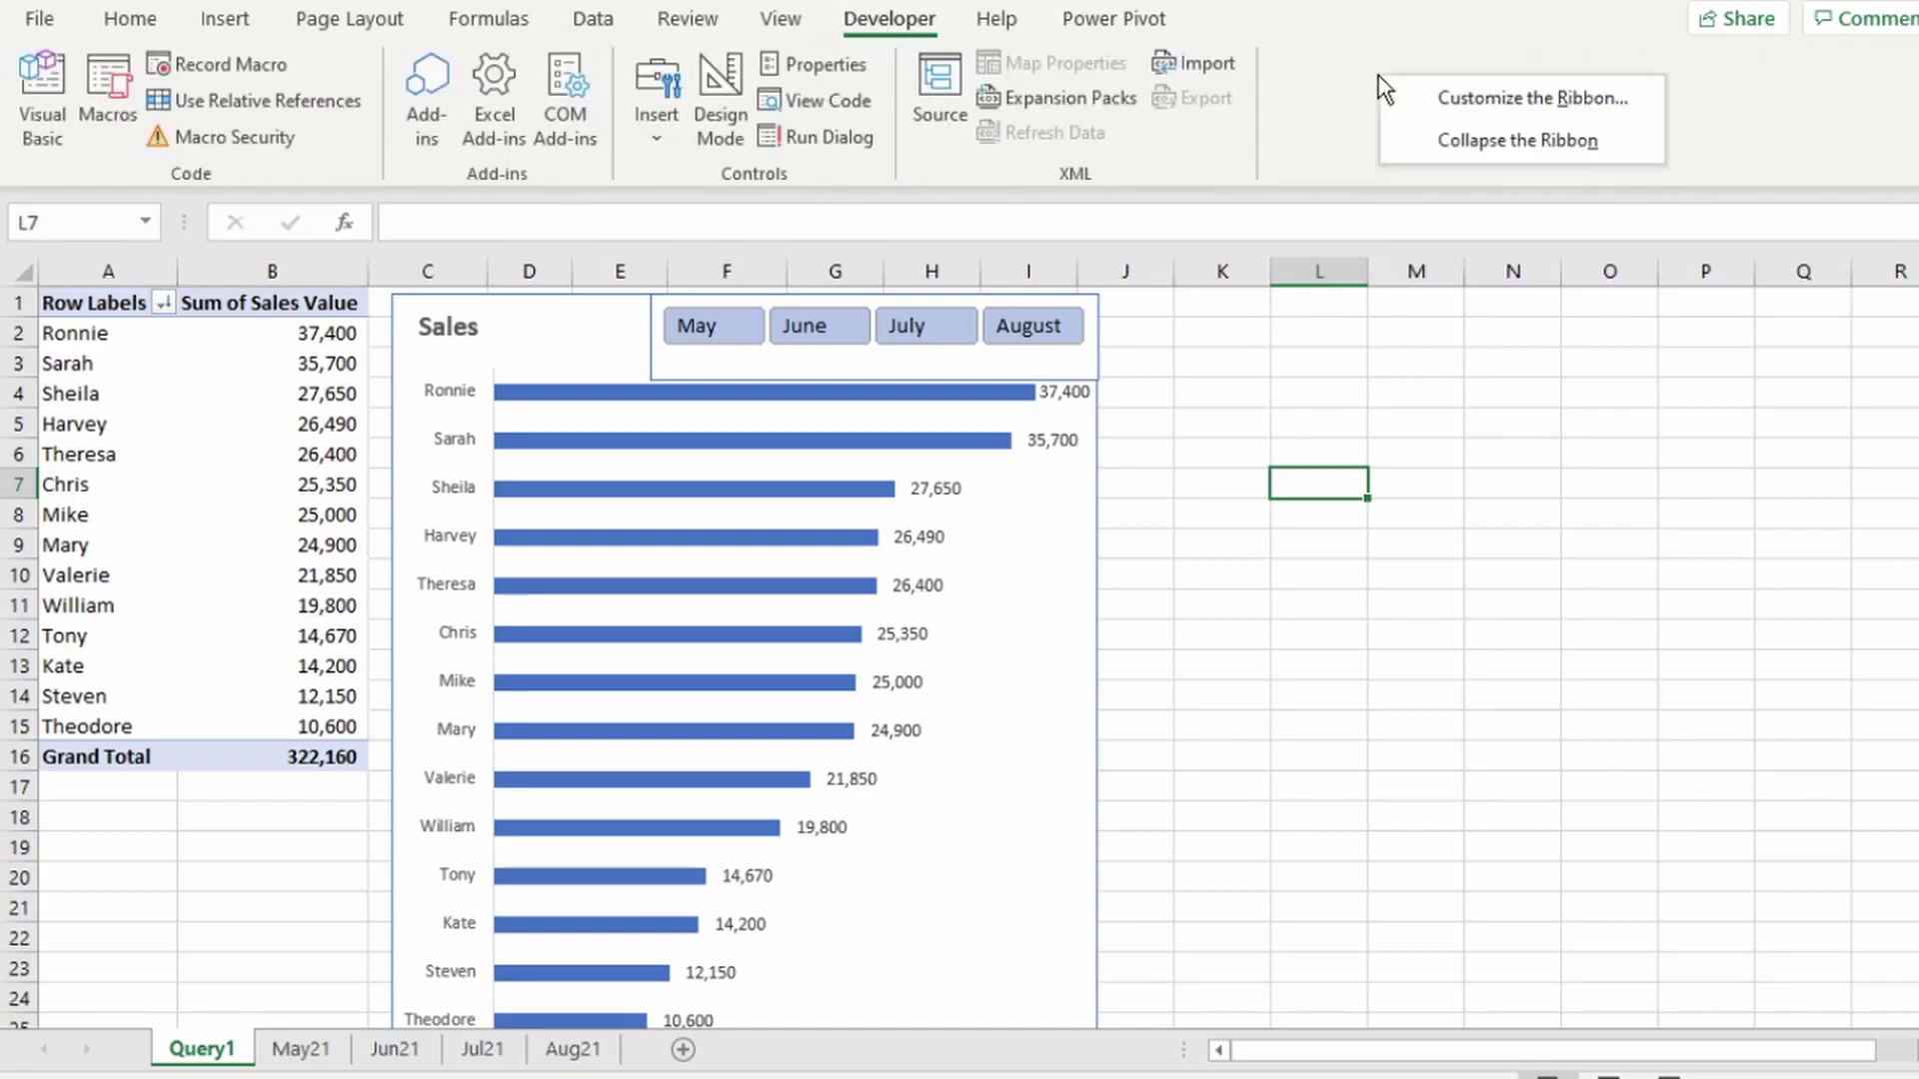
{"action": "left_click", "coordinate": [1483, 110]}
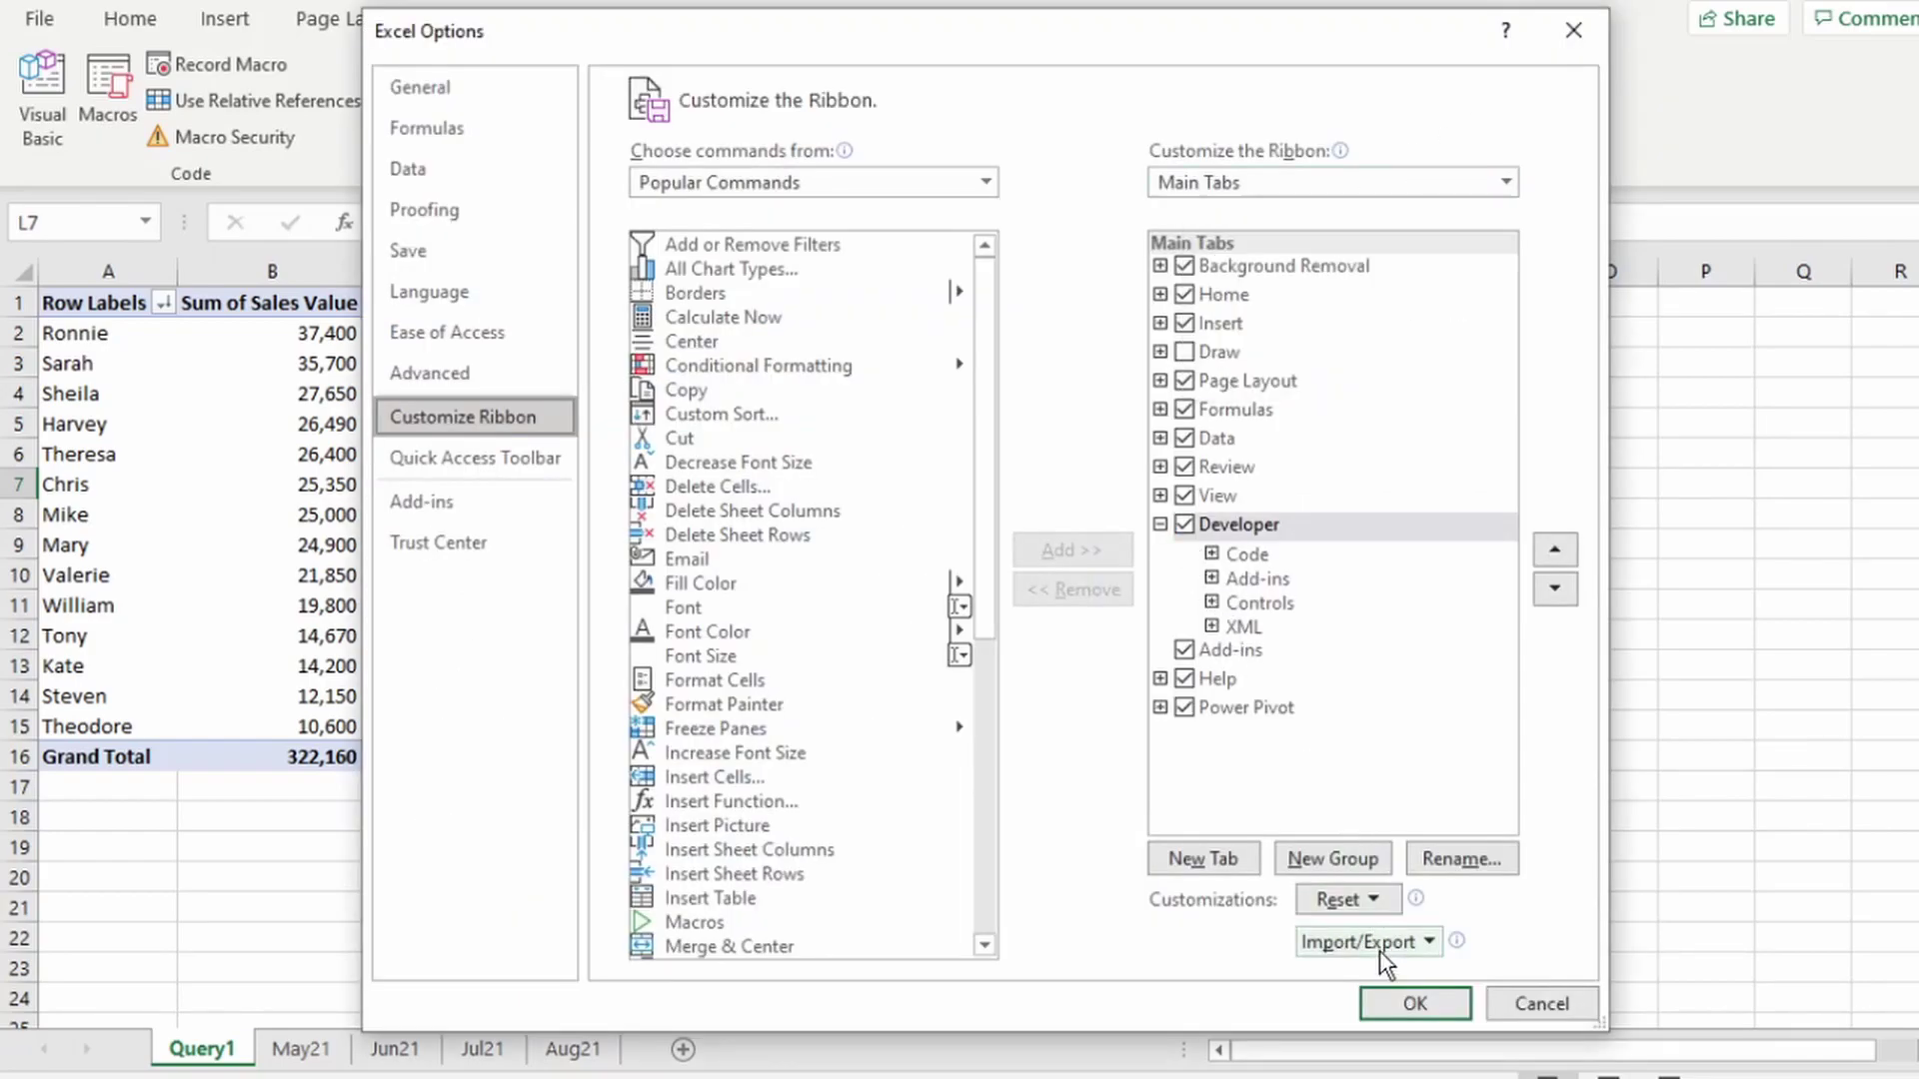
{"action": "left_click", "coordinate": [1394, 1004]}
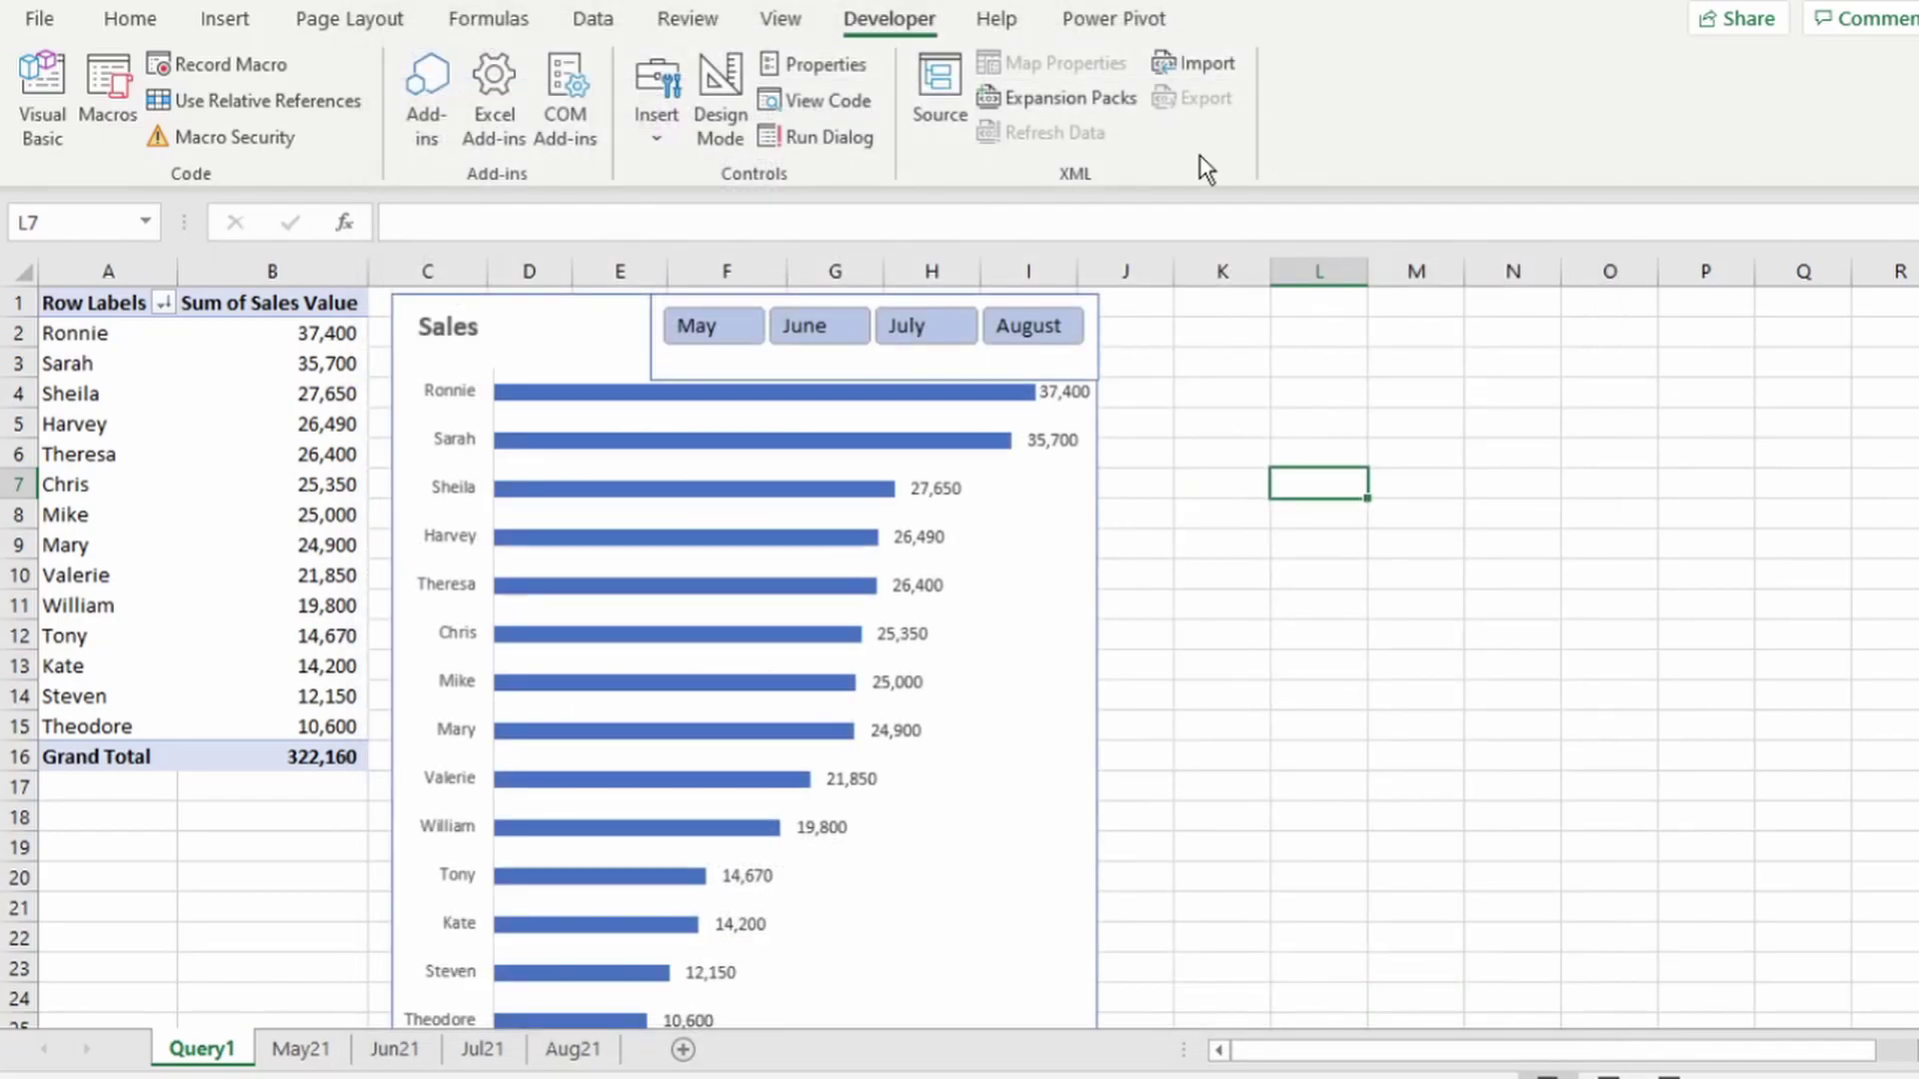
- Draw a form-control button near K3 and link it to the RefreshAll macro
{"action": "left_click", "coordinate": [653, 112]}
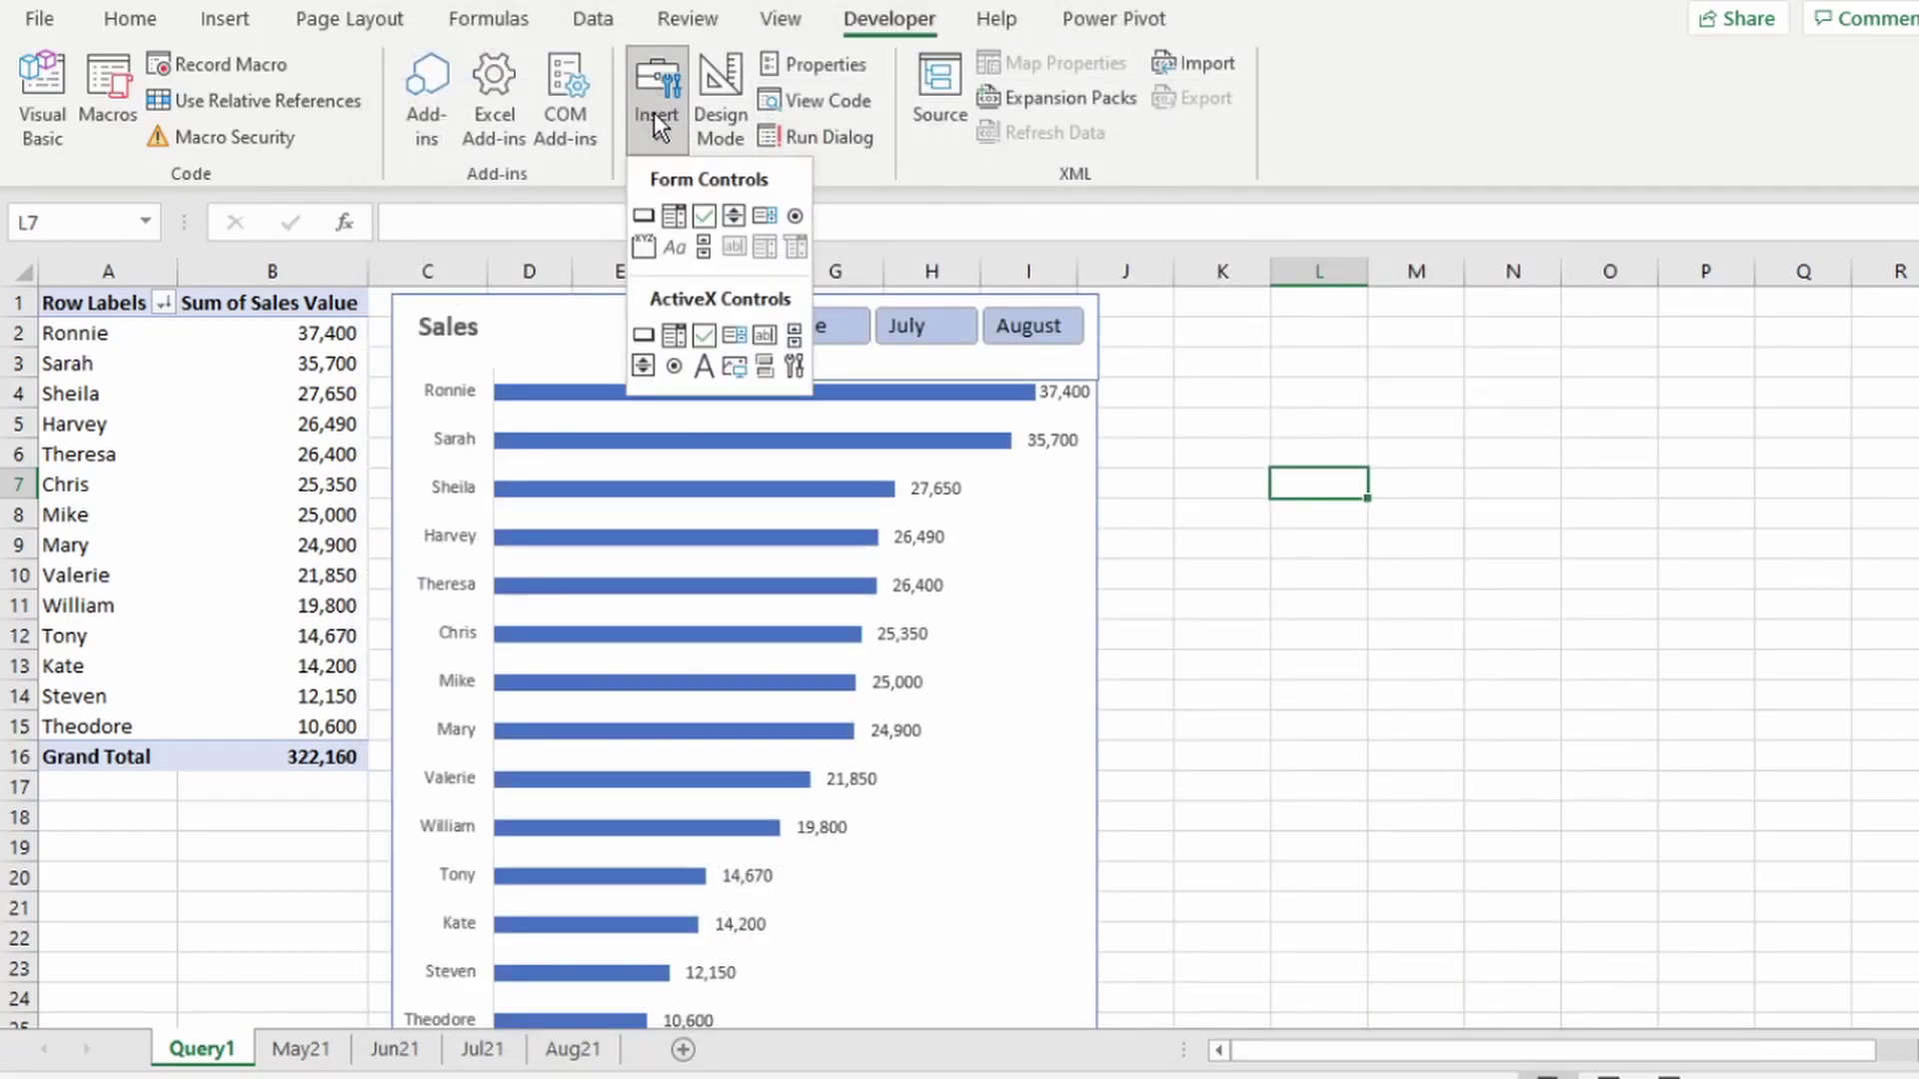
{"action": "left_click", "coordinate": [645, 220]}
{"action": "left_click_drag", "start_coordinate": [1178, 322], "coordinate": [1301, 349]}
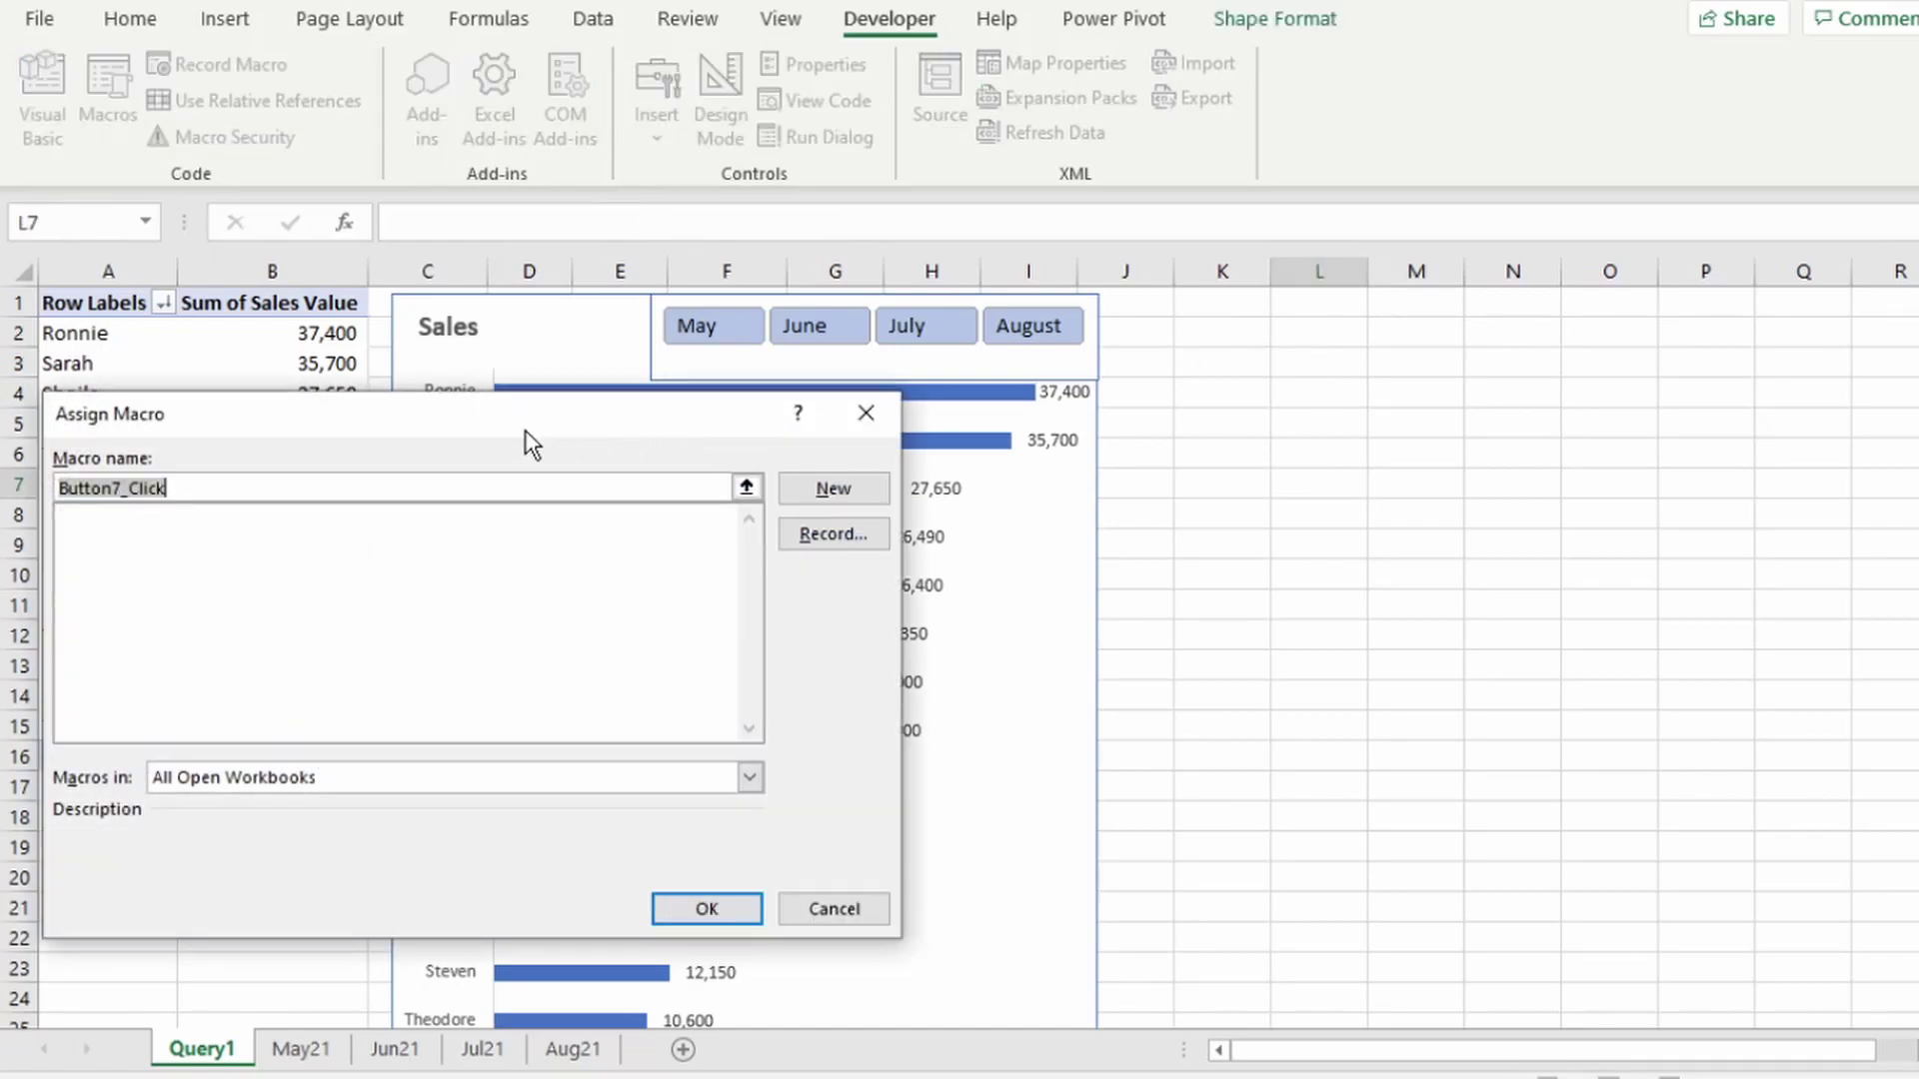
{"action": "type", "text": "RefreshAll"}
{"action": "left_click", "coordinate": [704, 910]}
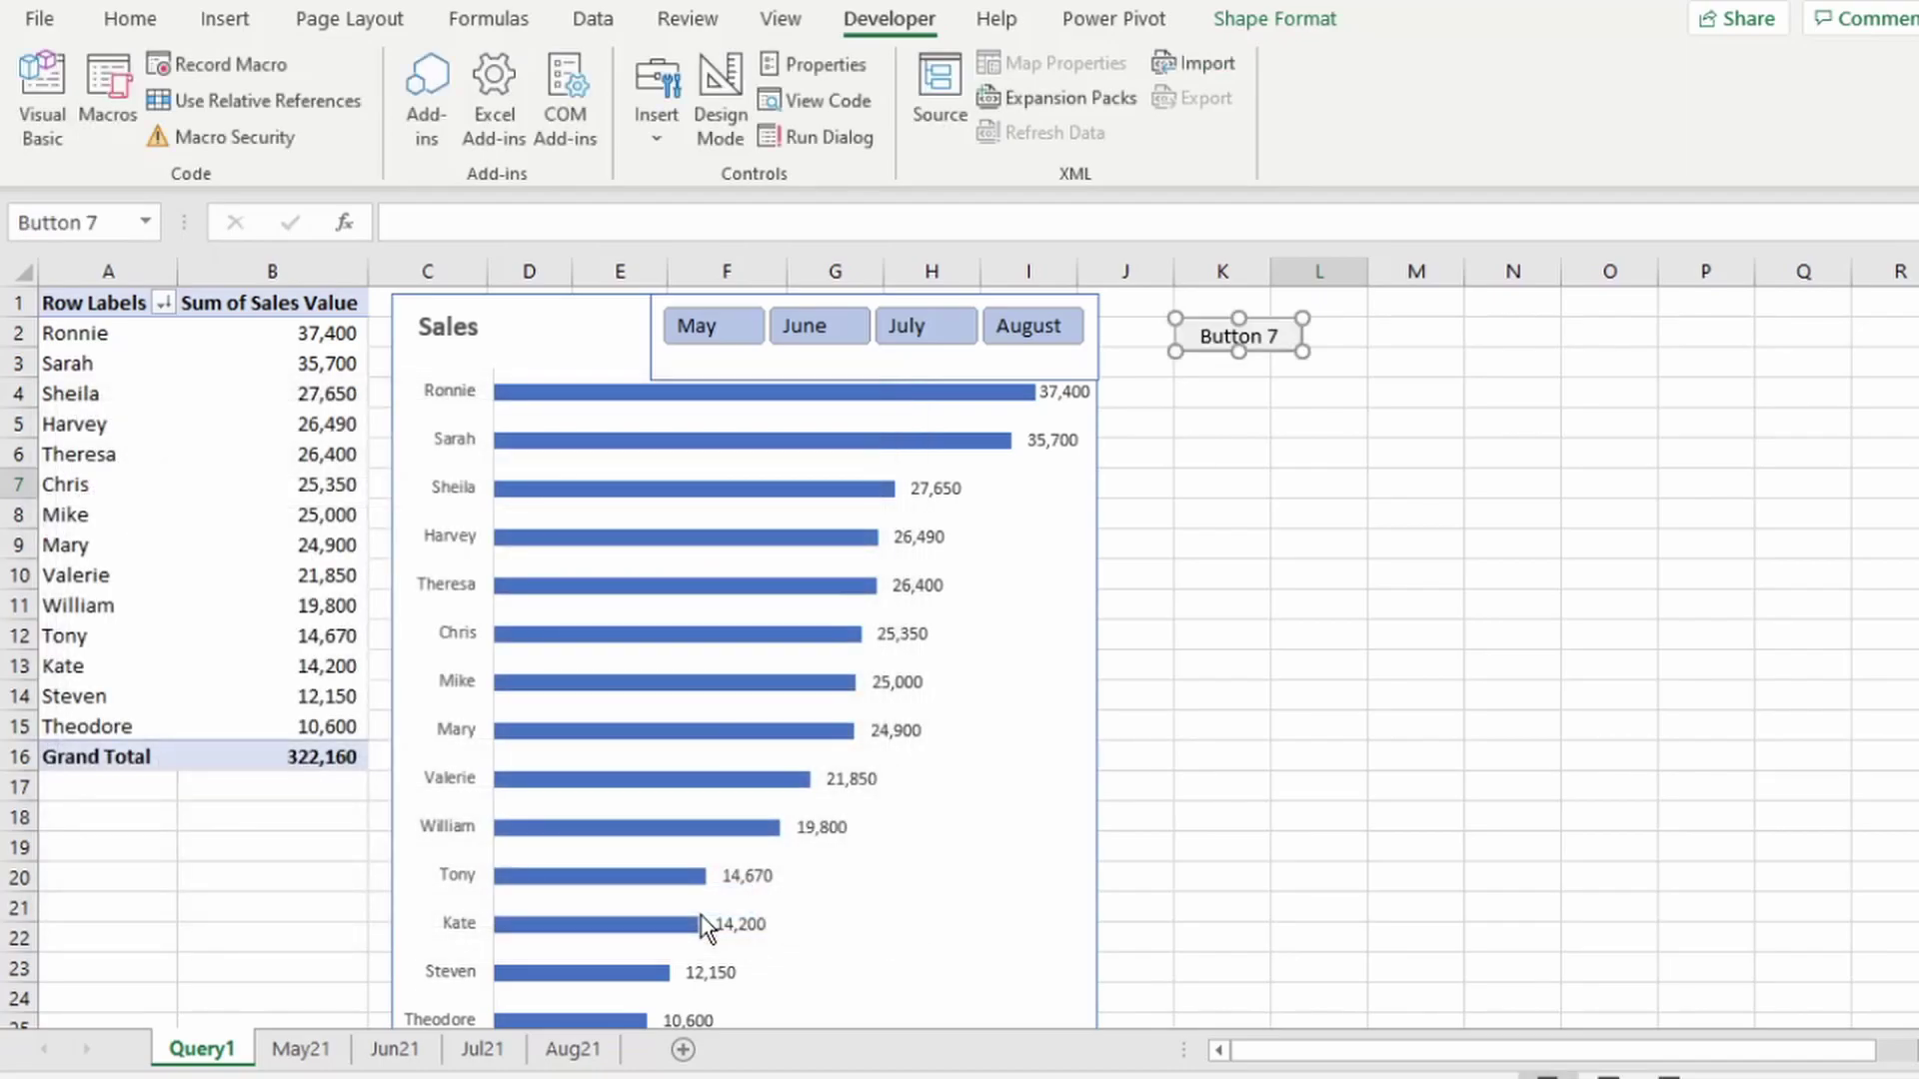
- Change the new button's caption to 'Refresh'
{"action": "left_click", "coordinate": [1283, 336]}
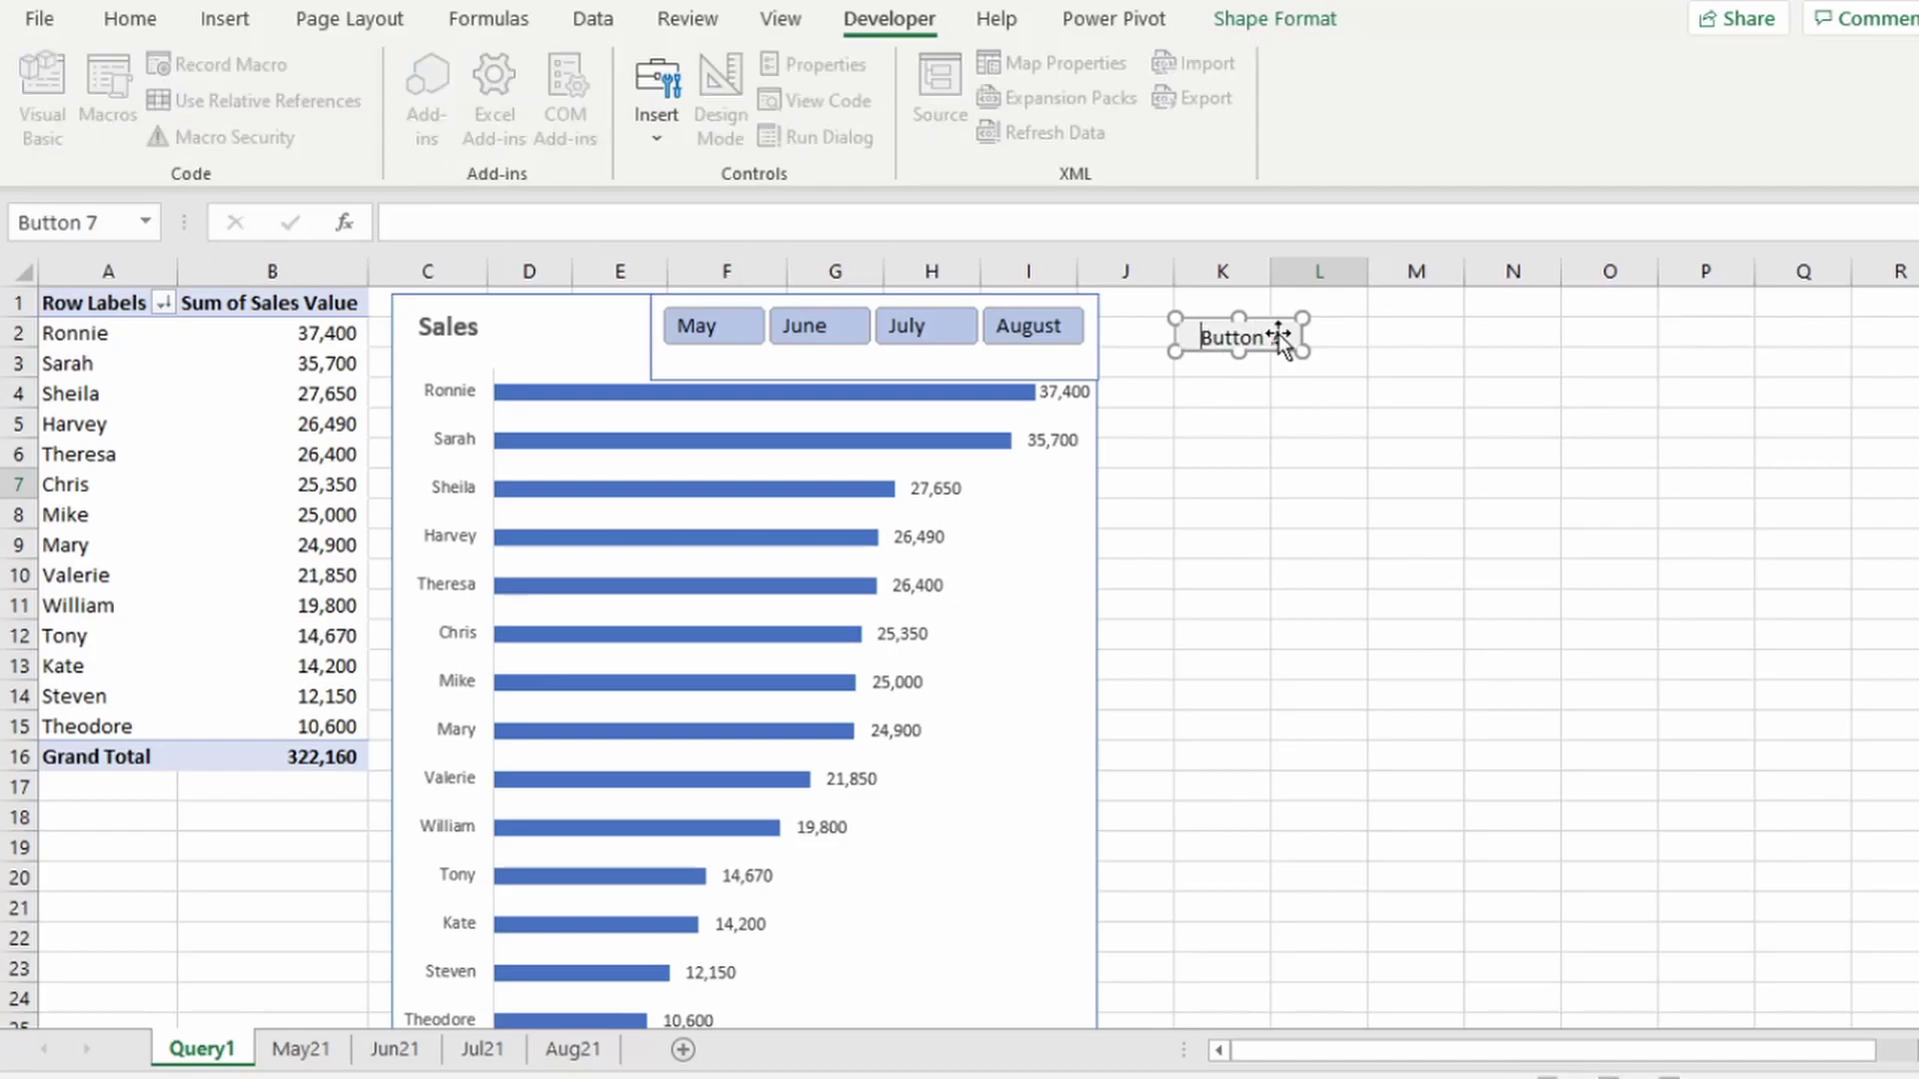
{"action": "key", "text": "ctrl+a"}
{"action": "type", "text": "Refresh"}
{"action": "left_click", "coordinate": [1279, 340]}
- Format the Refresh button's caption text in blue
{"action": "right_click", "coordinate": [1286, 344]}
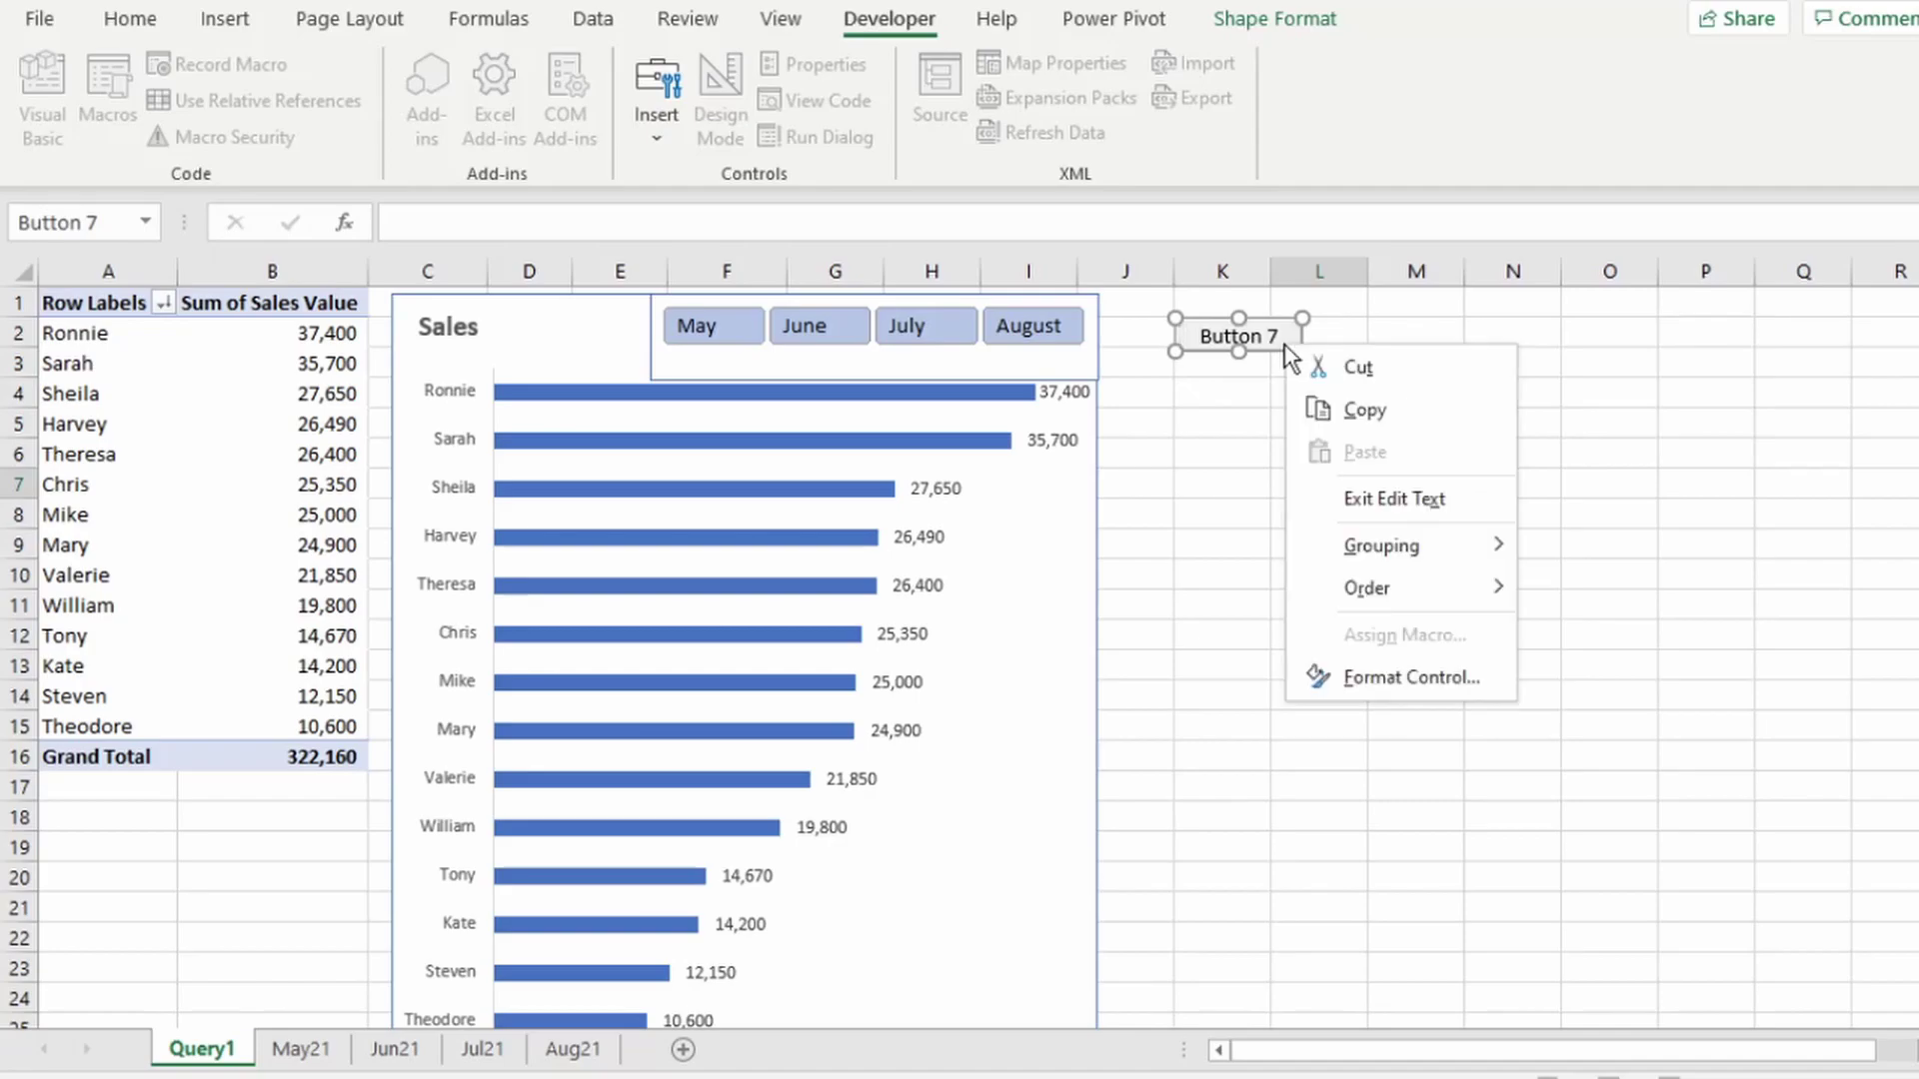
{"action": "left_click", "coordinate": [1381, 681]}
{"action": "left_click", "coordinate": [586, 678]}
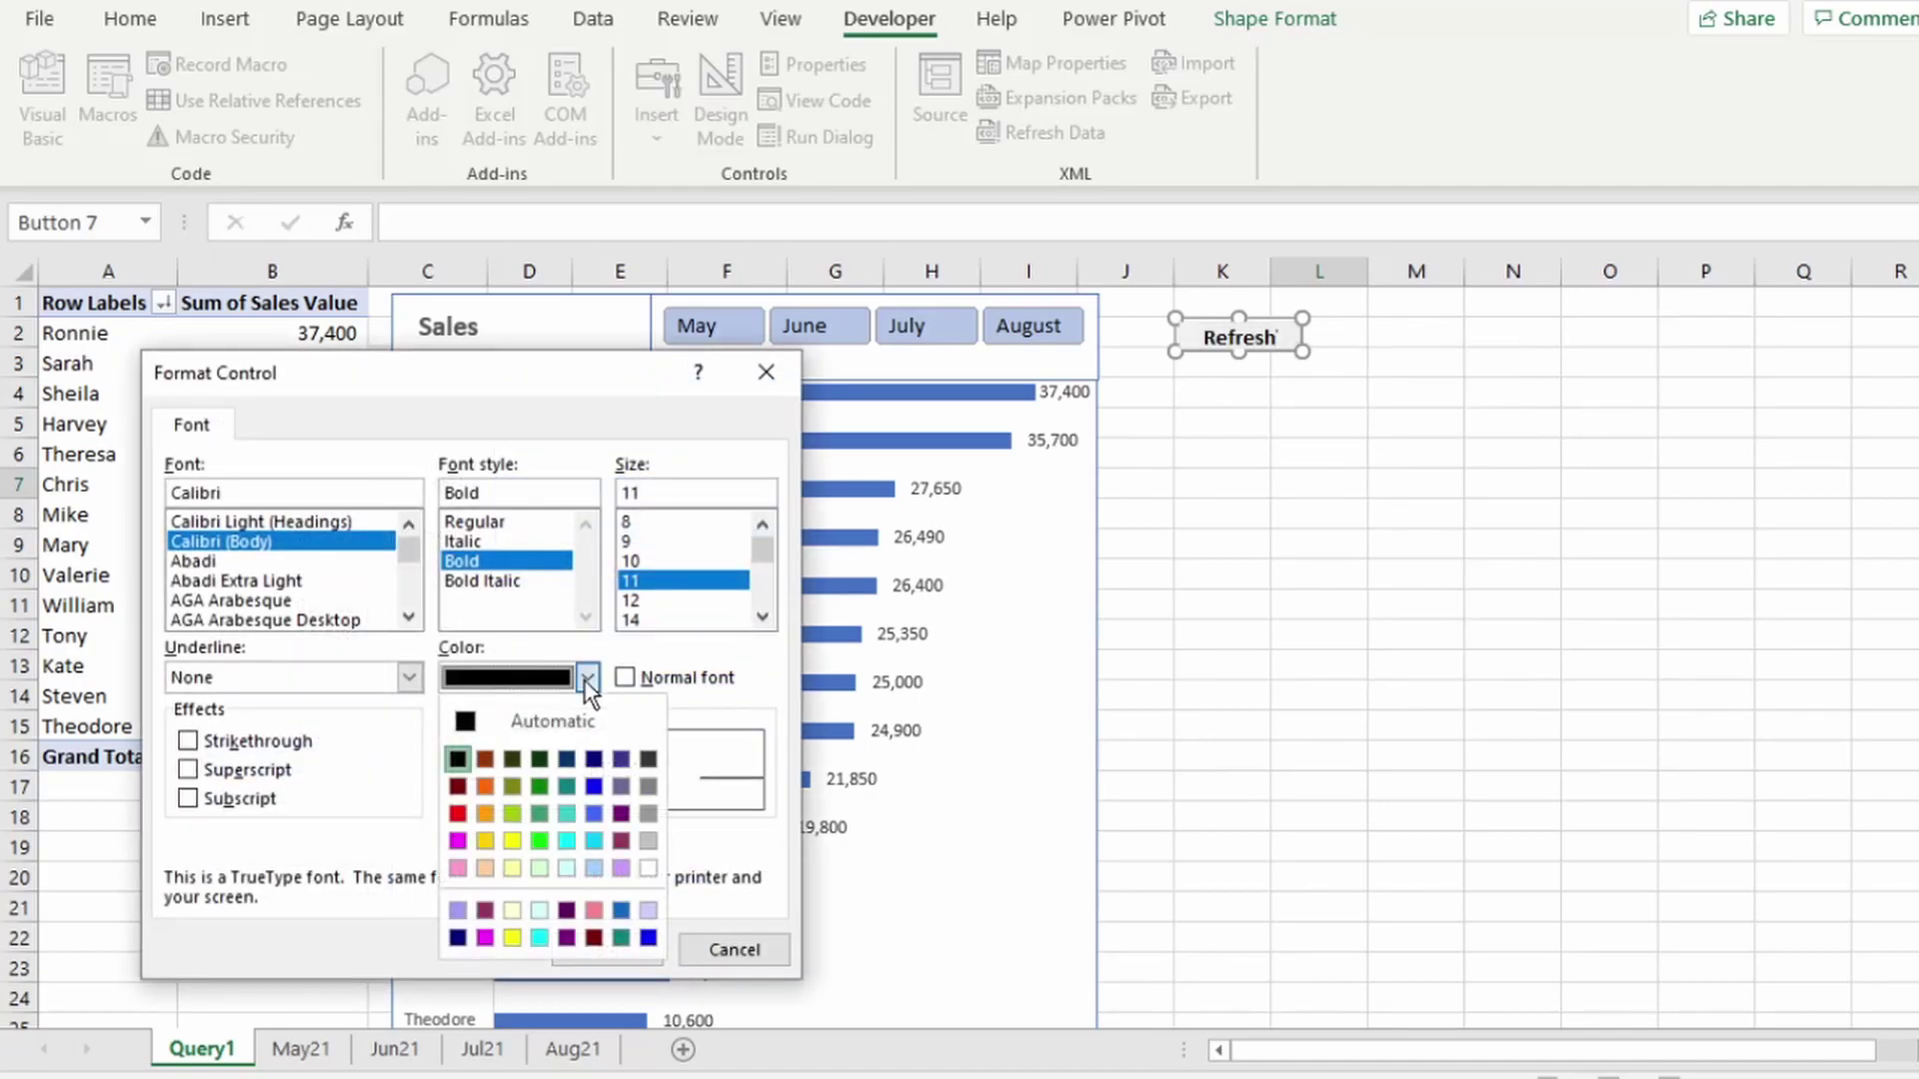
{"action": "left_click", "coordinate": [646, 938]}
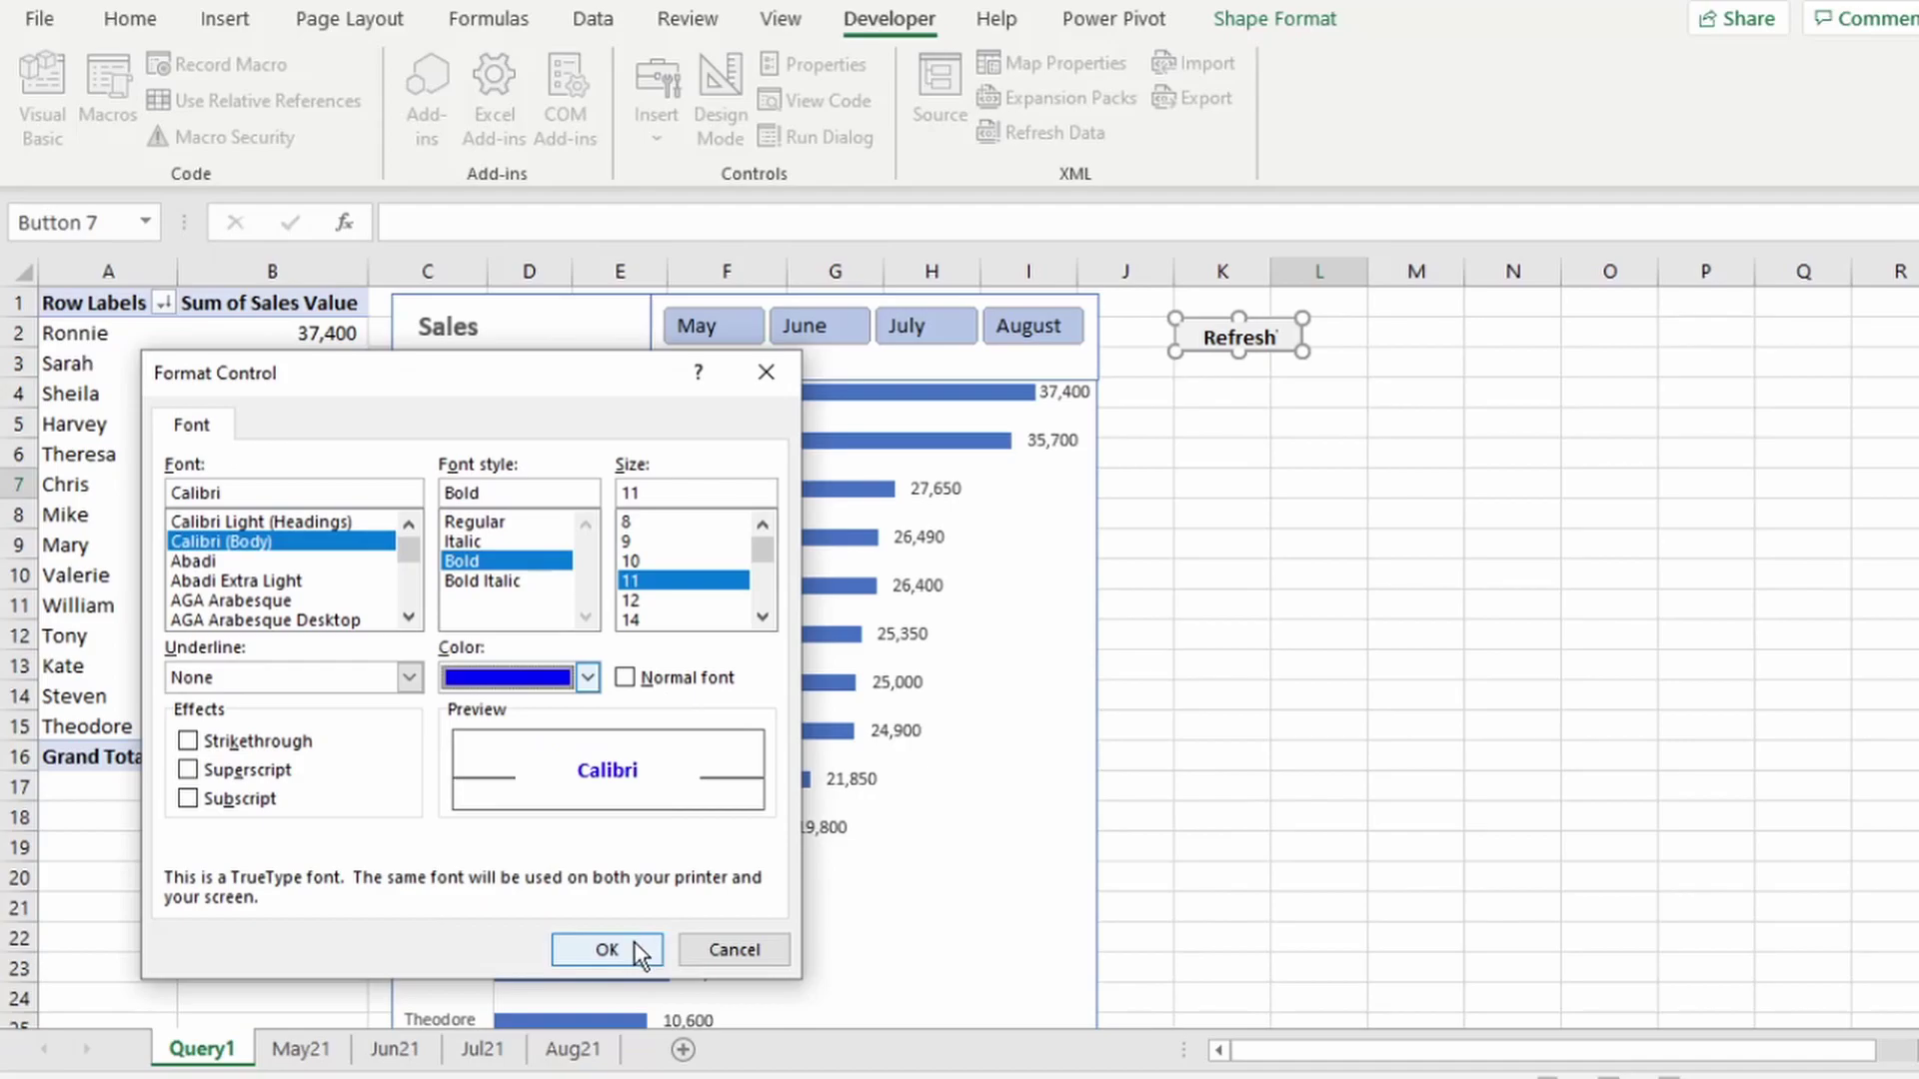
{"action": "left_click", "coordinate": [633, 945]}
- Show the Queries & Connections pane to check Query1's 202 loaded rows
{"action": "left_click", "coordinate": [1218, 580]}
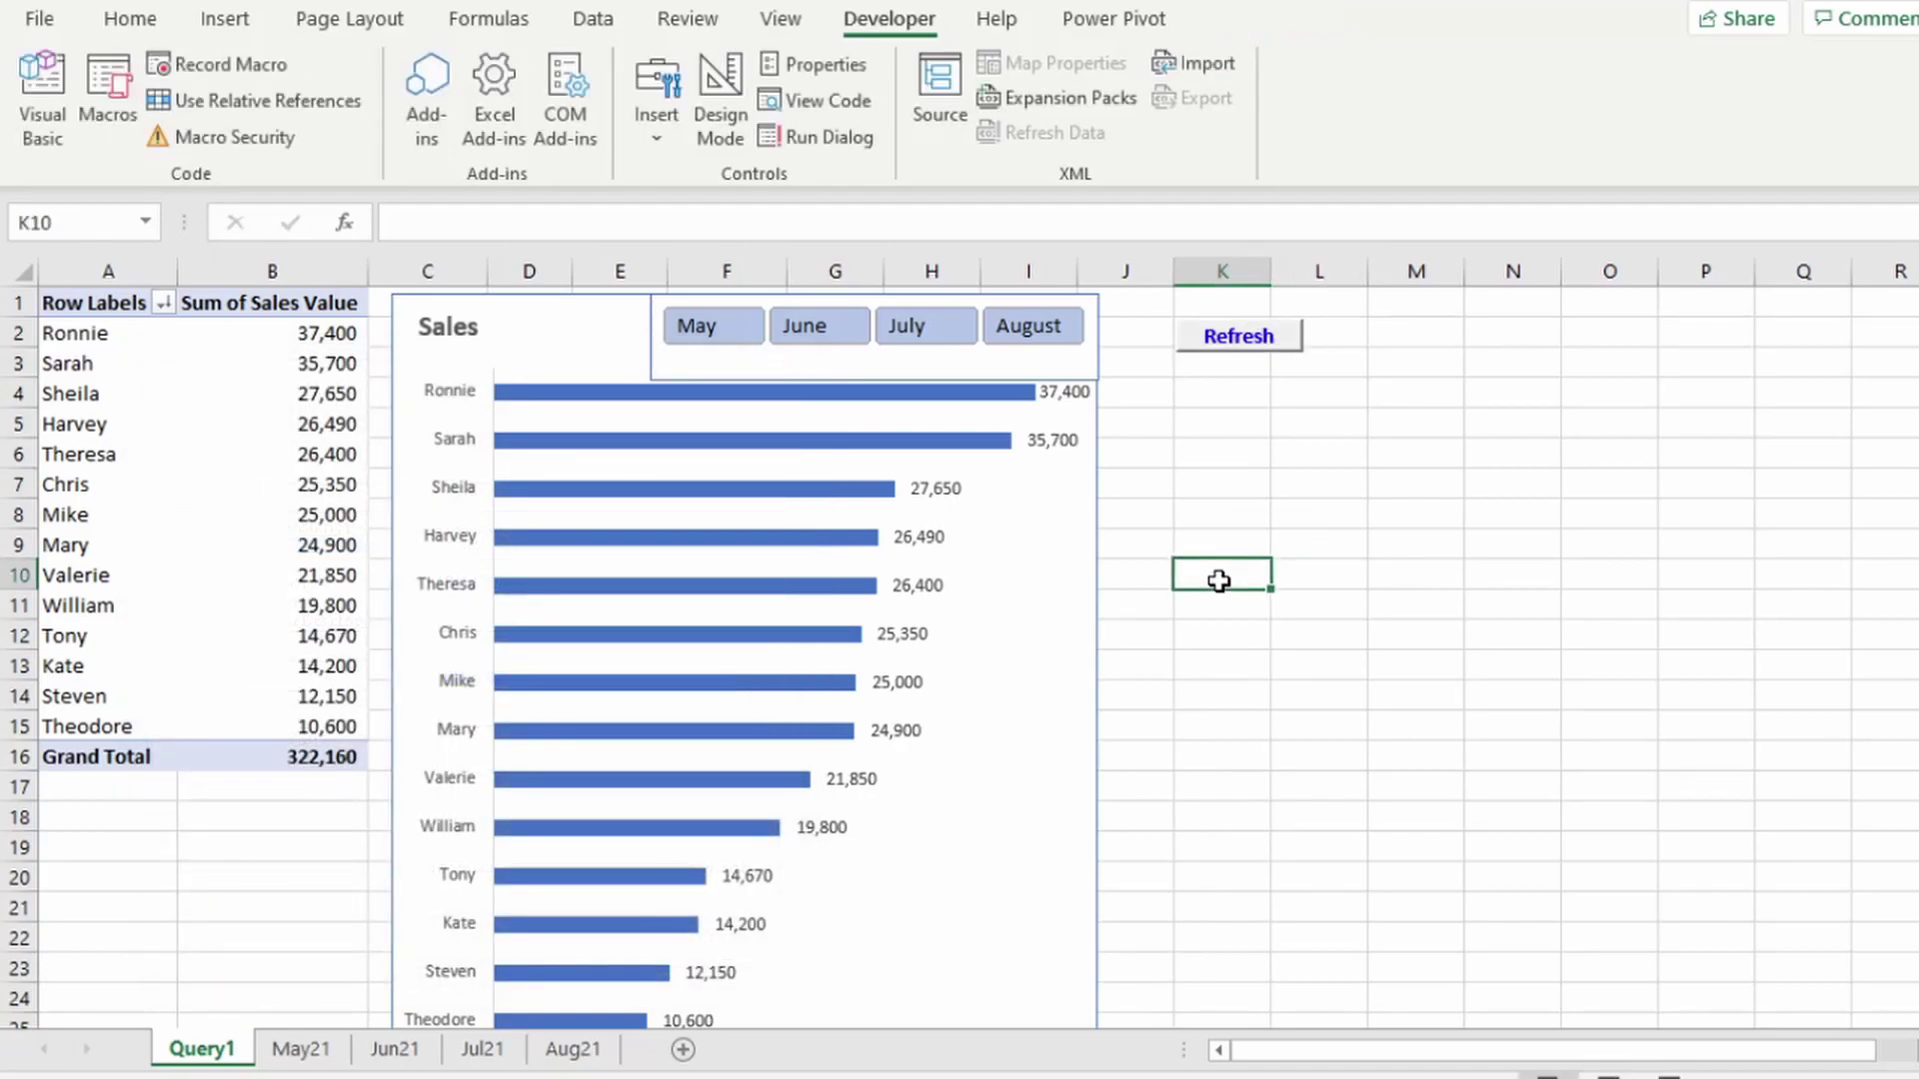
{"action": "left_click", "coordinate": [604, 21]}
{"action": "left_click", "coordinate": [650, 68]}
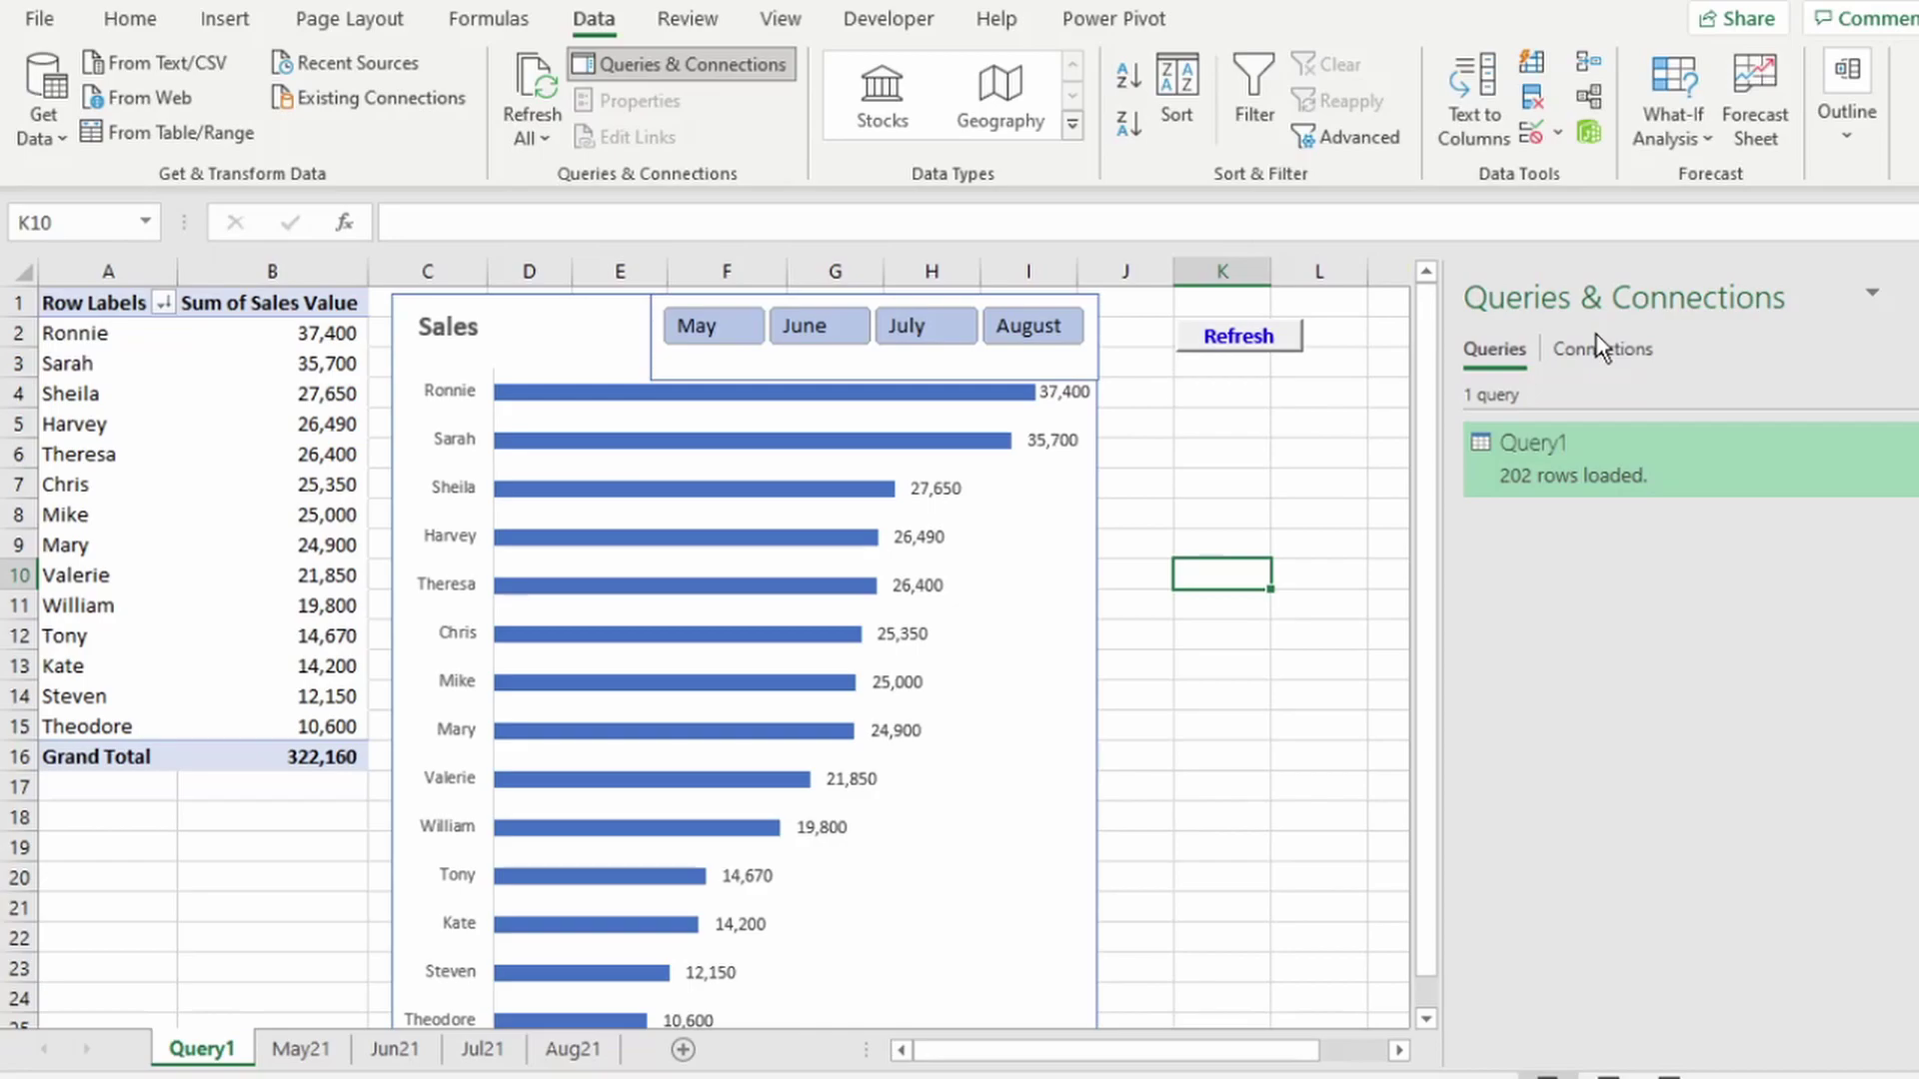
{"action": "left_click", "coordinate": [885, 28]}
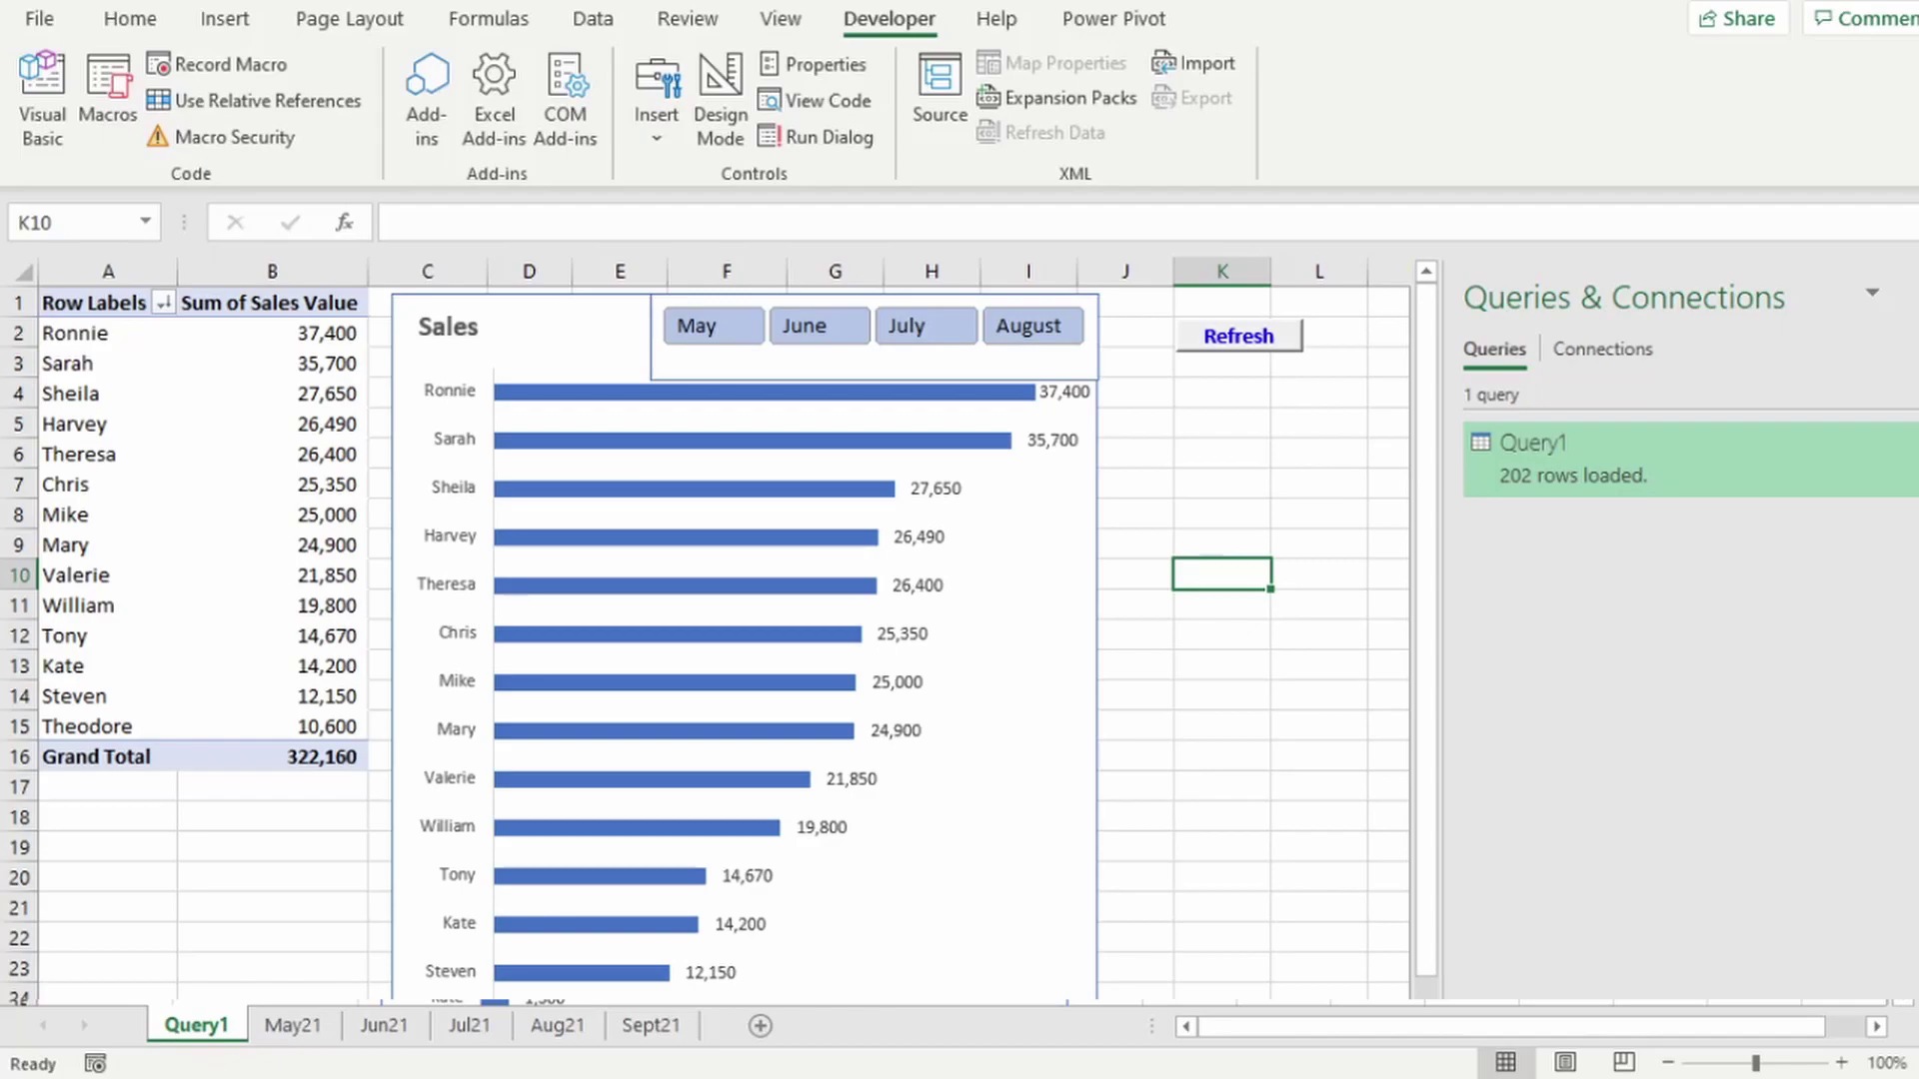
- Record a macro named RefreshAll that refreshes Query1, then stop recording
{"action": "key", "text": "alt+l"}
{"action": "key", "text": "r"}
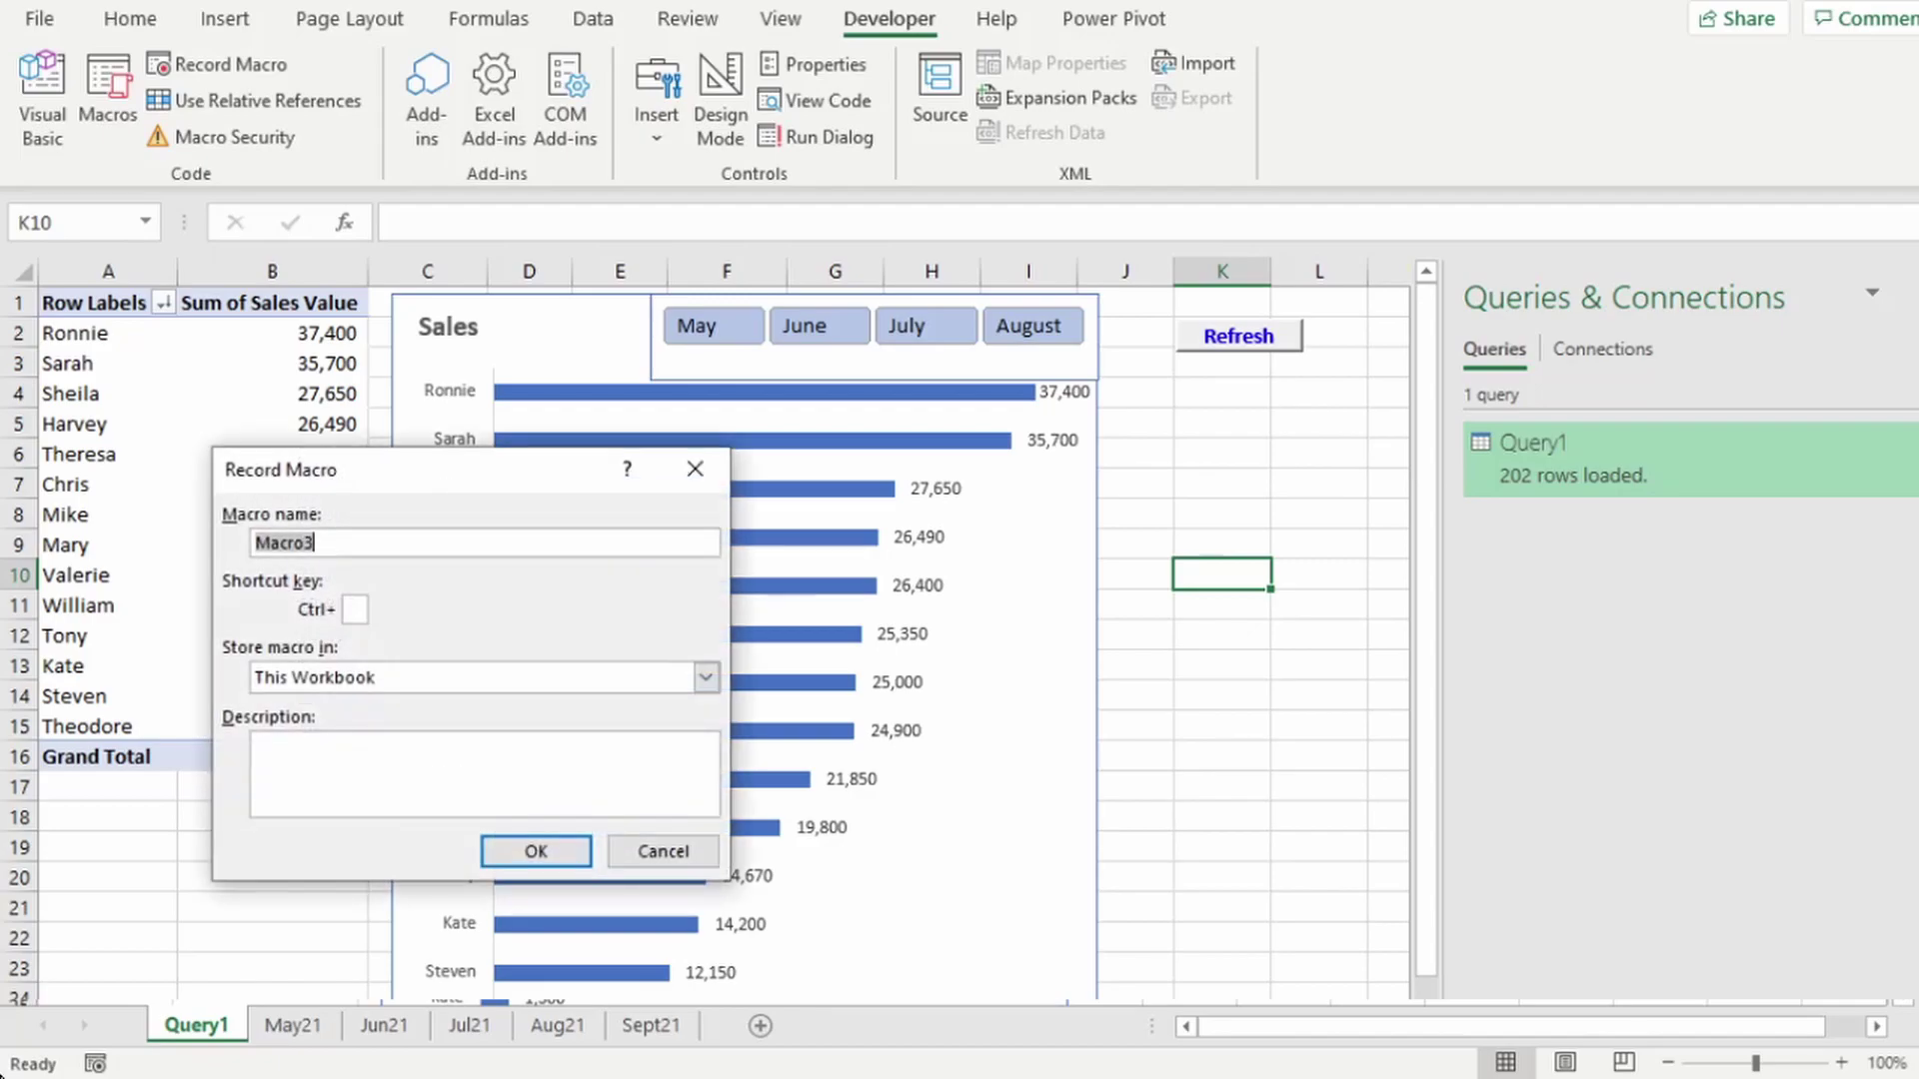
{"action": "type", "text": "Re"}
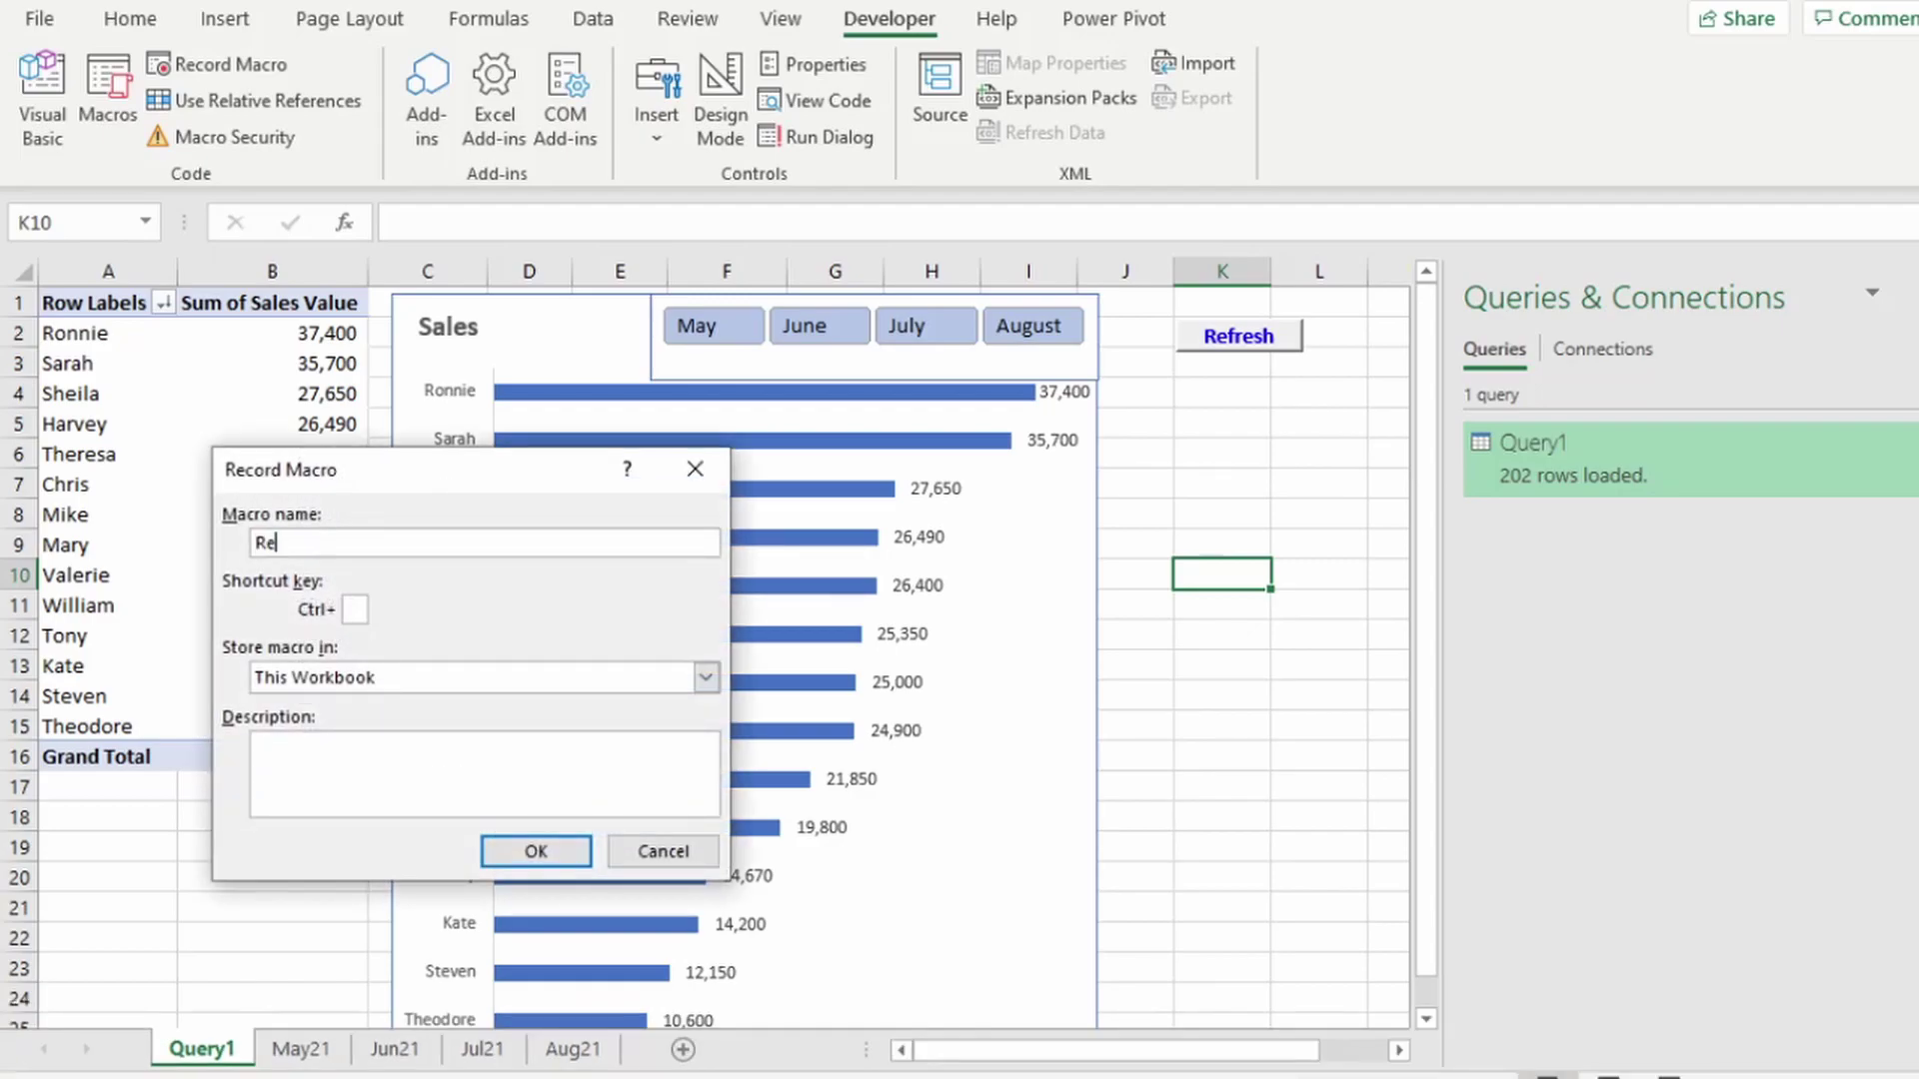
{"action": "type", "text": "freshAll"}
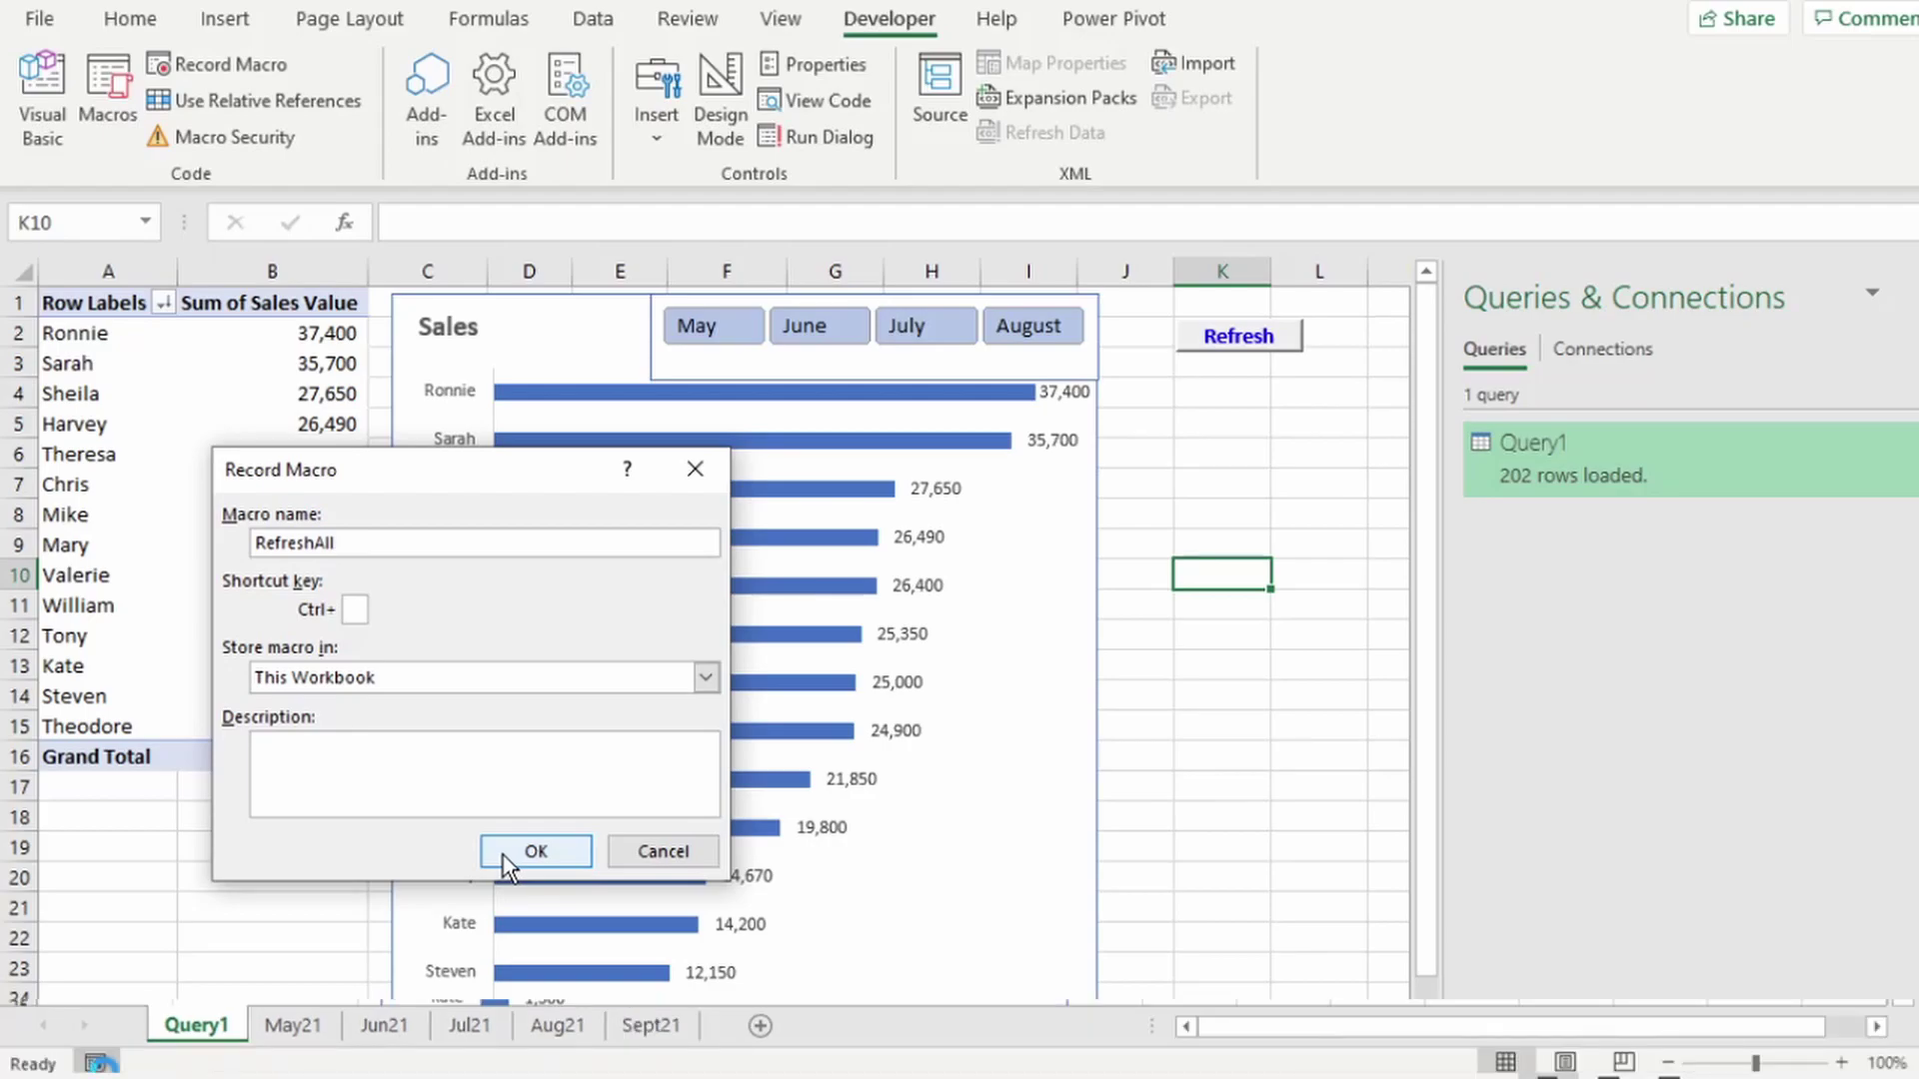
{"action": "left_click", "coordinate": [502, 851]}
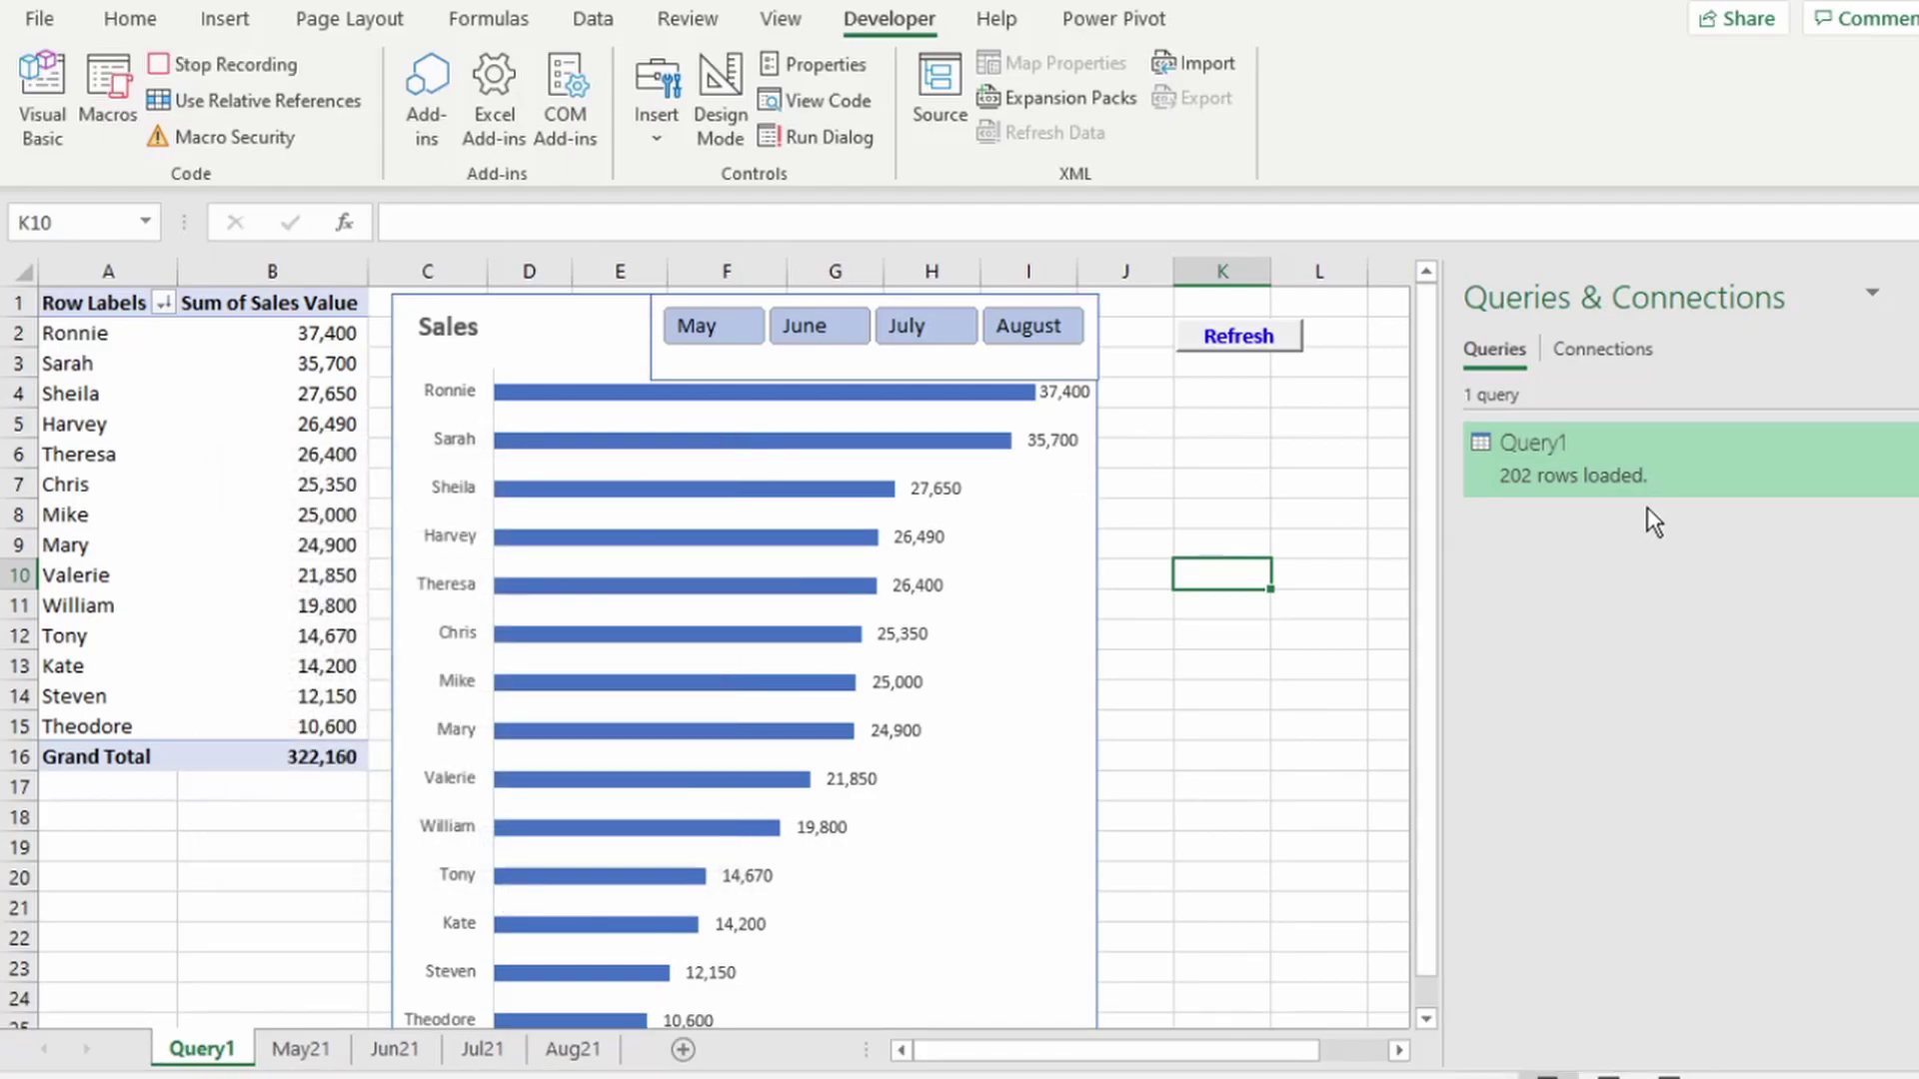
{"action": "mouse_move", "coordinate": [1891, 466]}
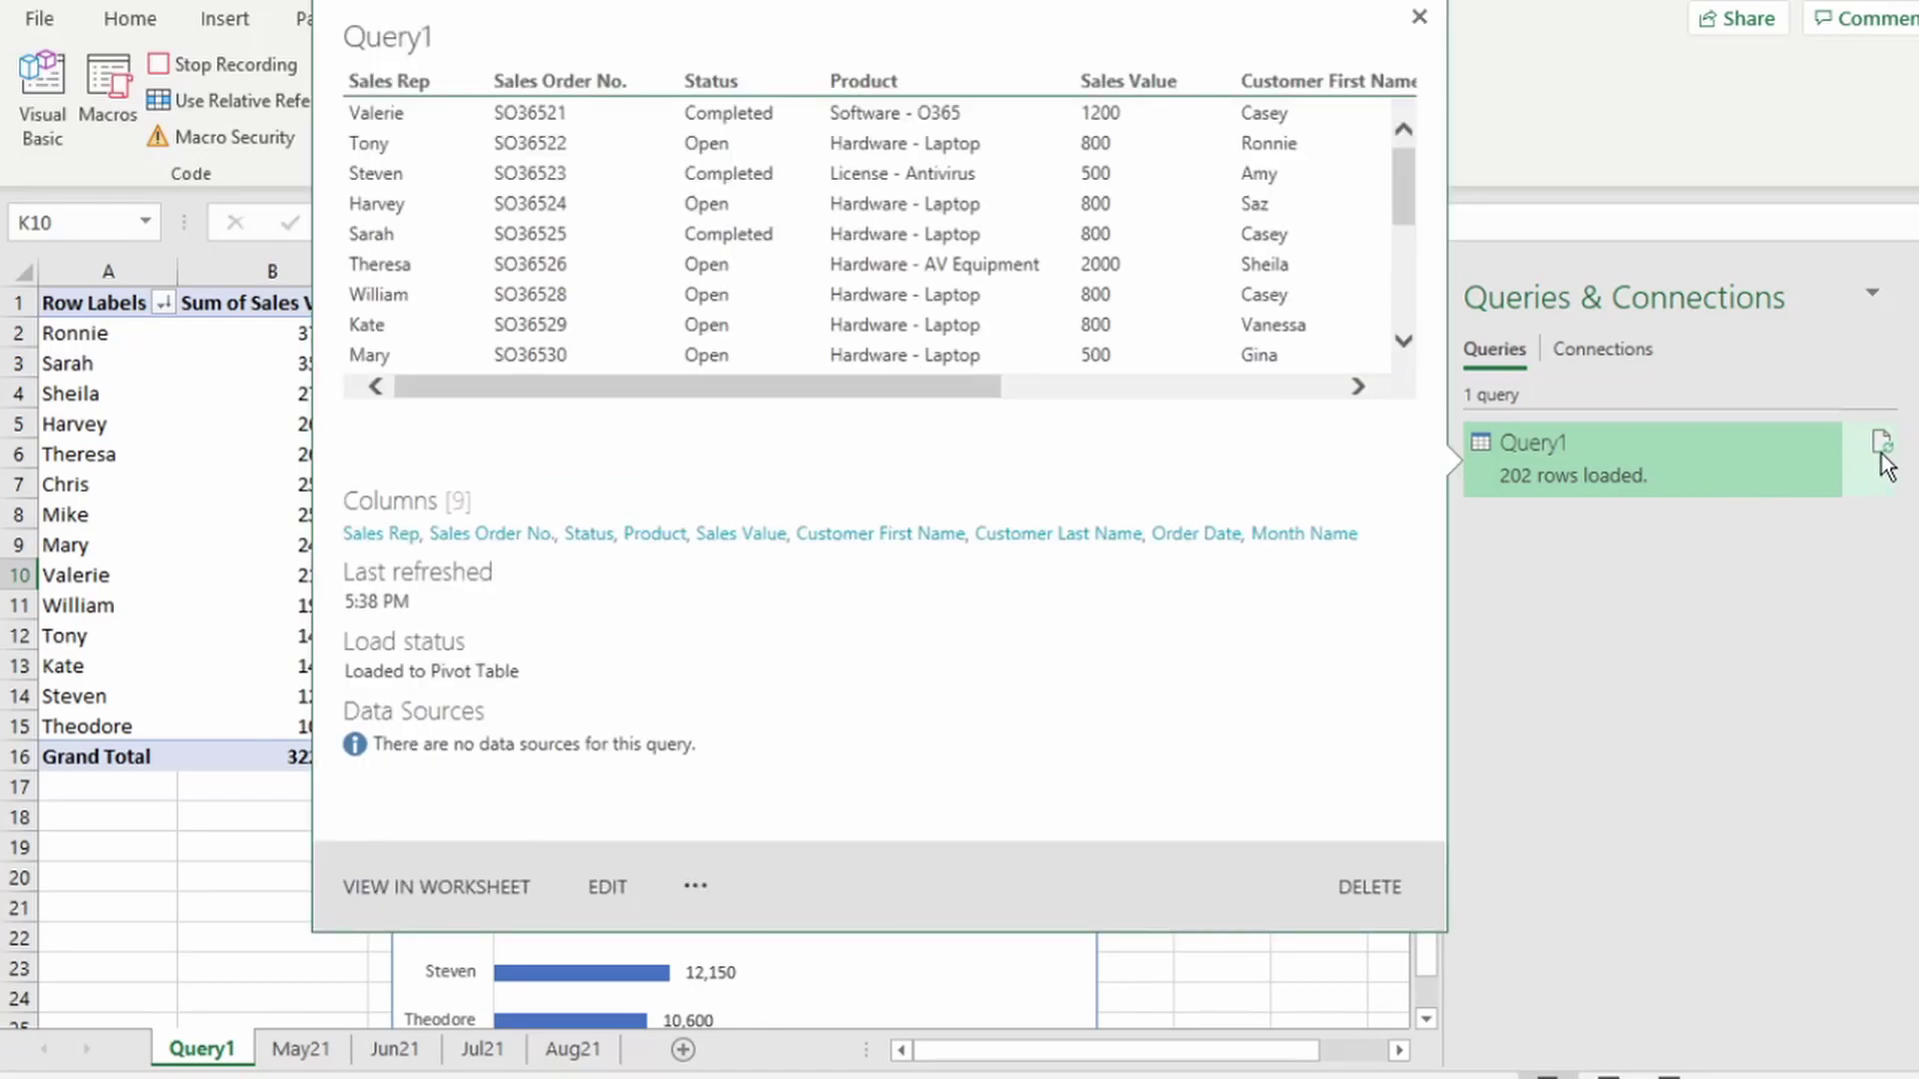
{"action": "left_click", "coordinate": [1884, 444]}
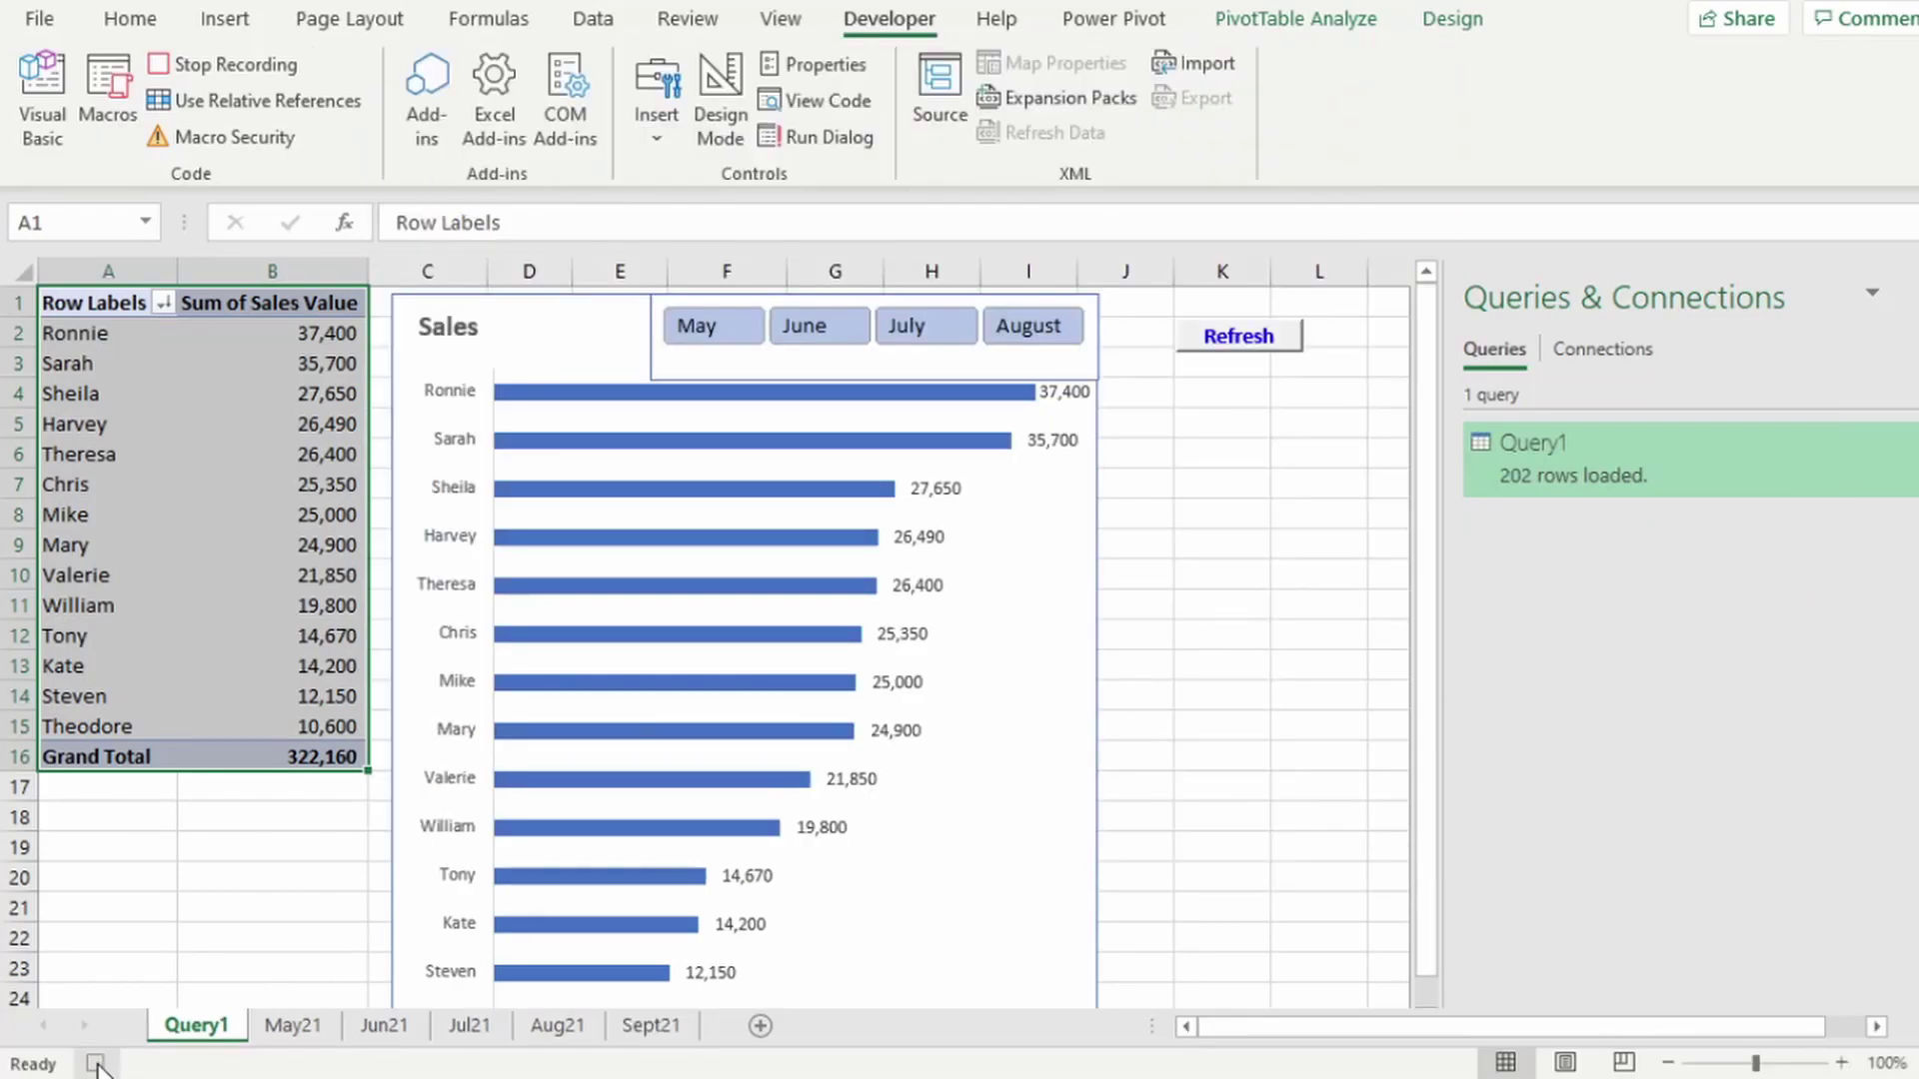
{"action": "left_click", "coordinate": [95, 1063]}
- Assign the RefreshAll macro to the Refresh button
{"action": "right_click", "coordinate": [1279, 352]}
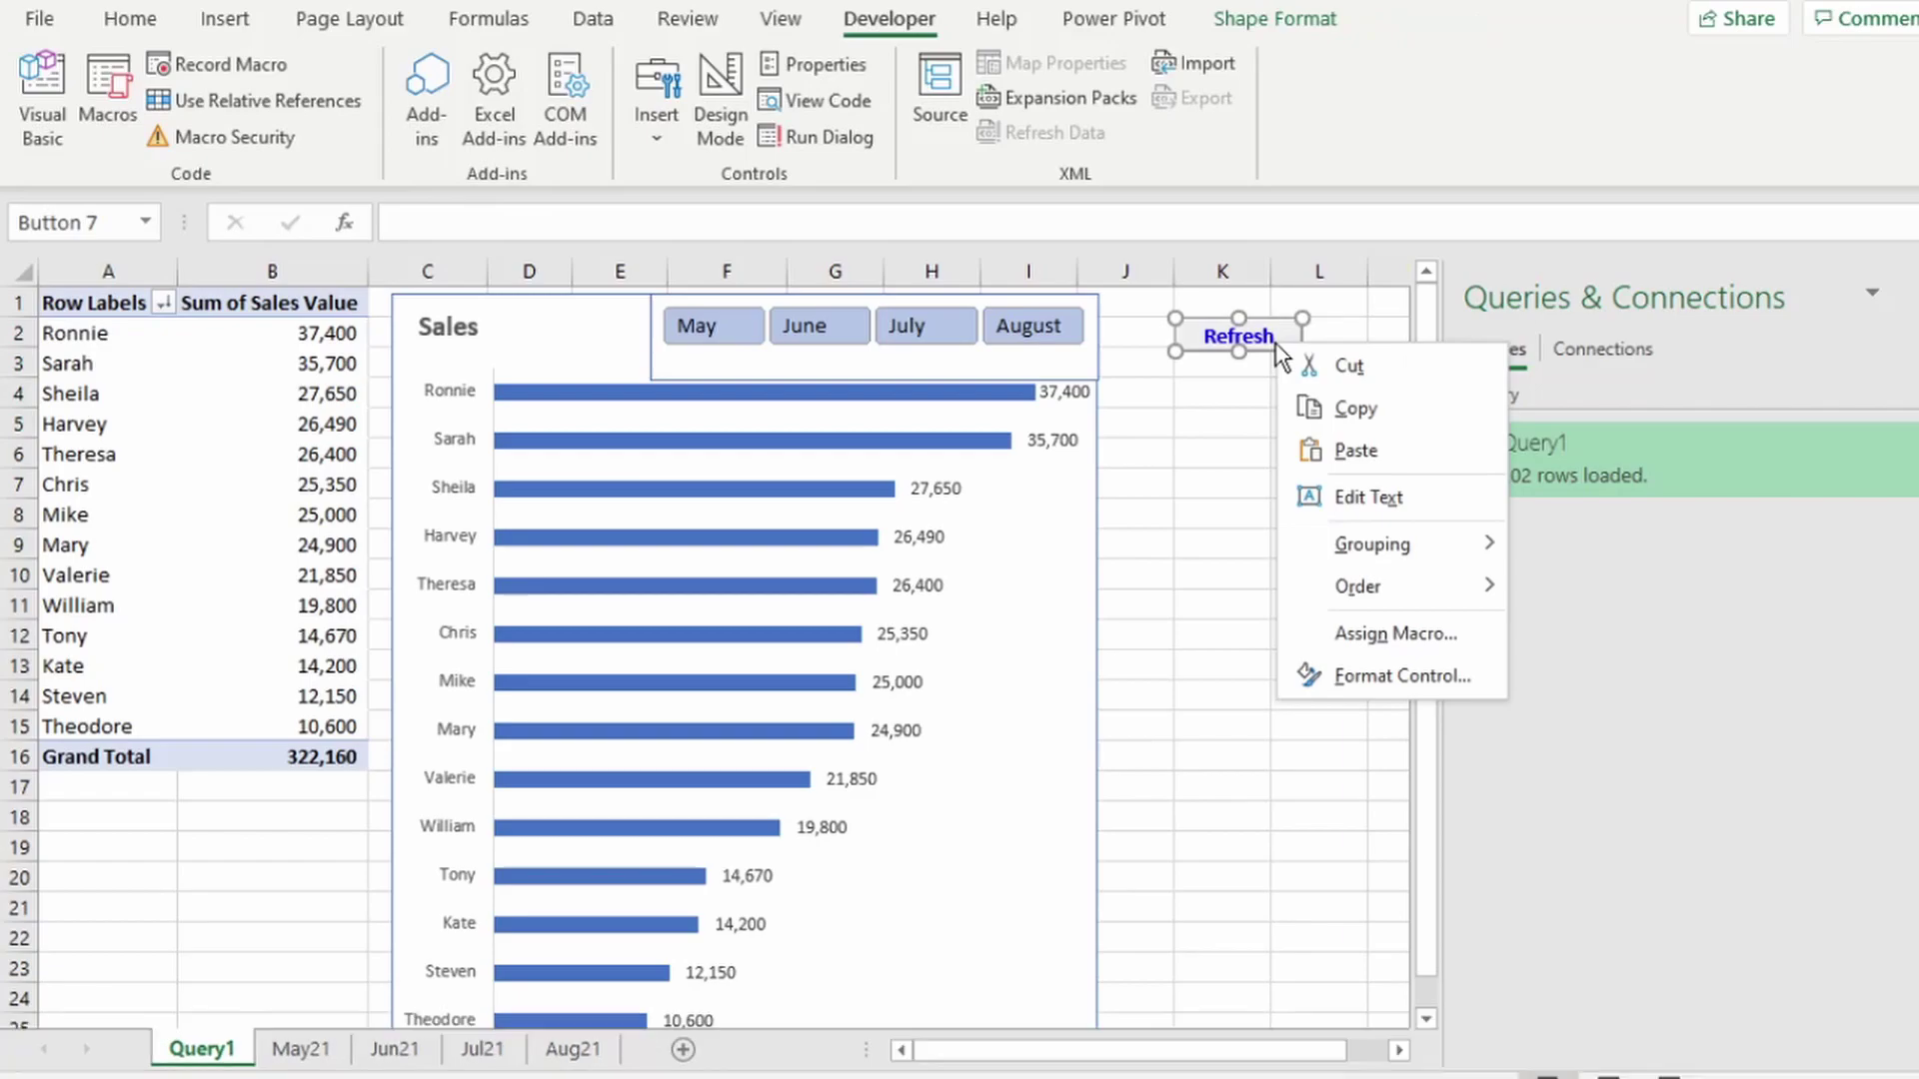
{"action": "left_click", "coordinate": [1346, 634]}
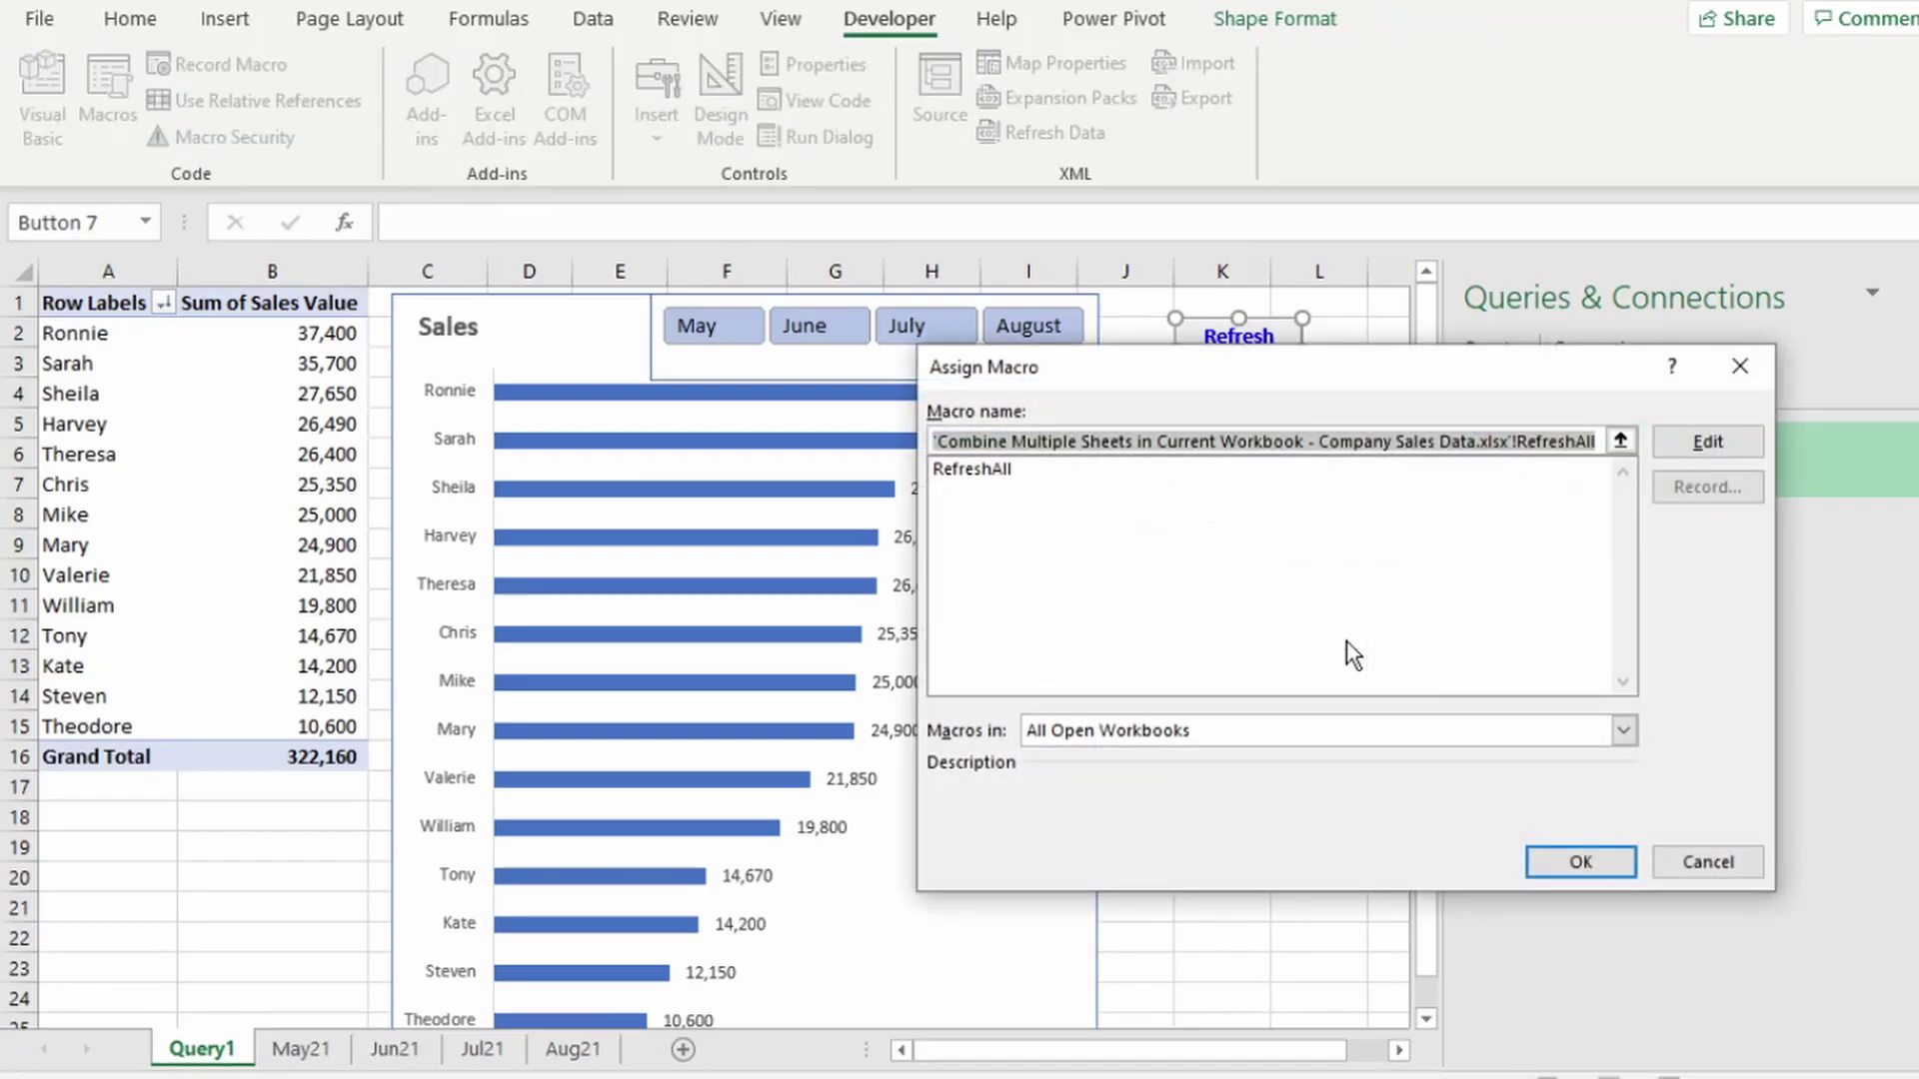
{"action": "left_click", "coordinate": [975, 470]}
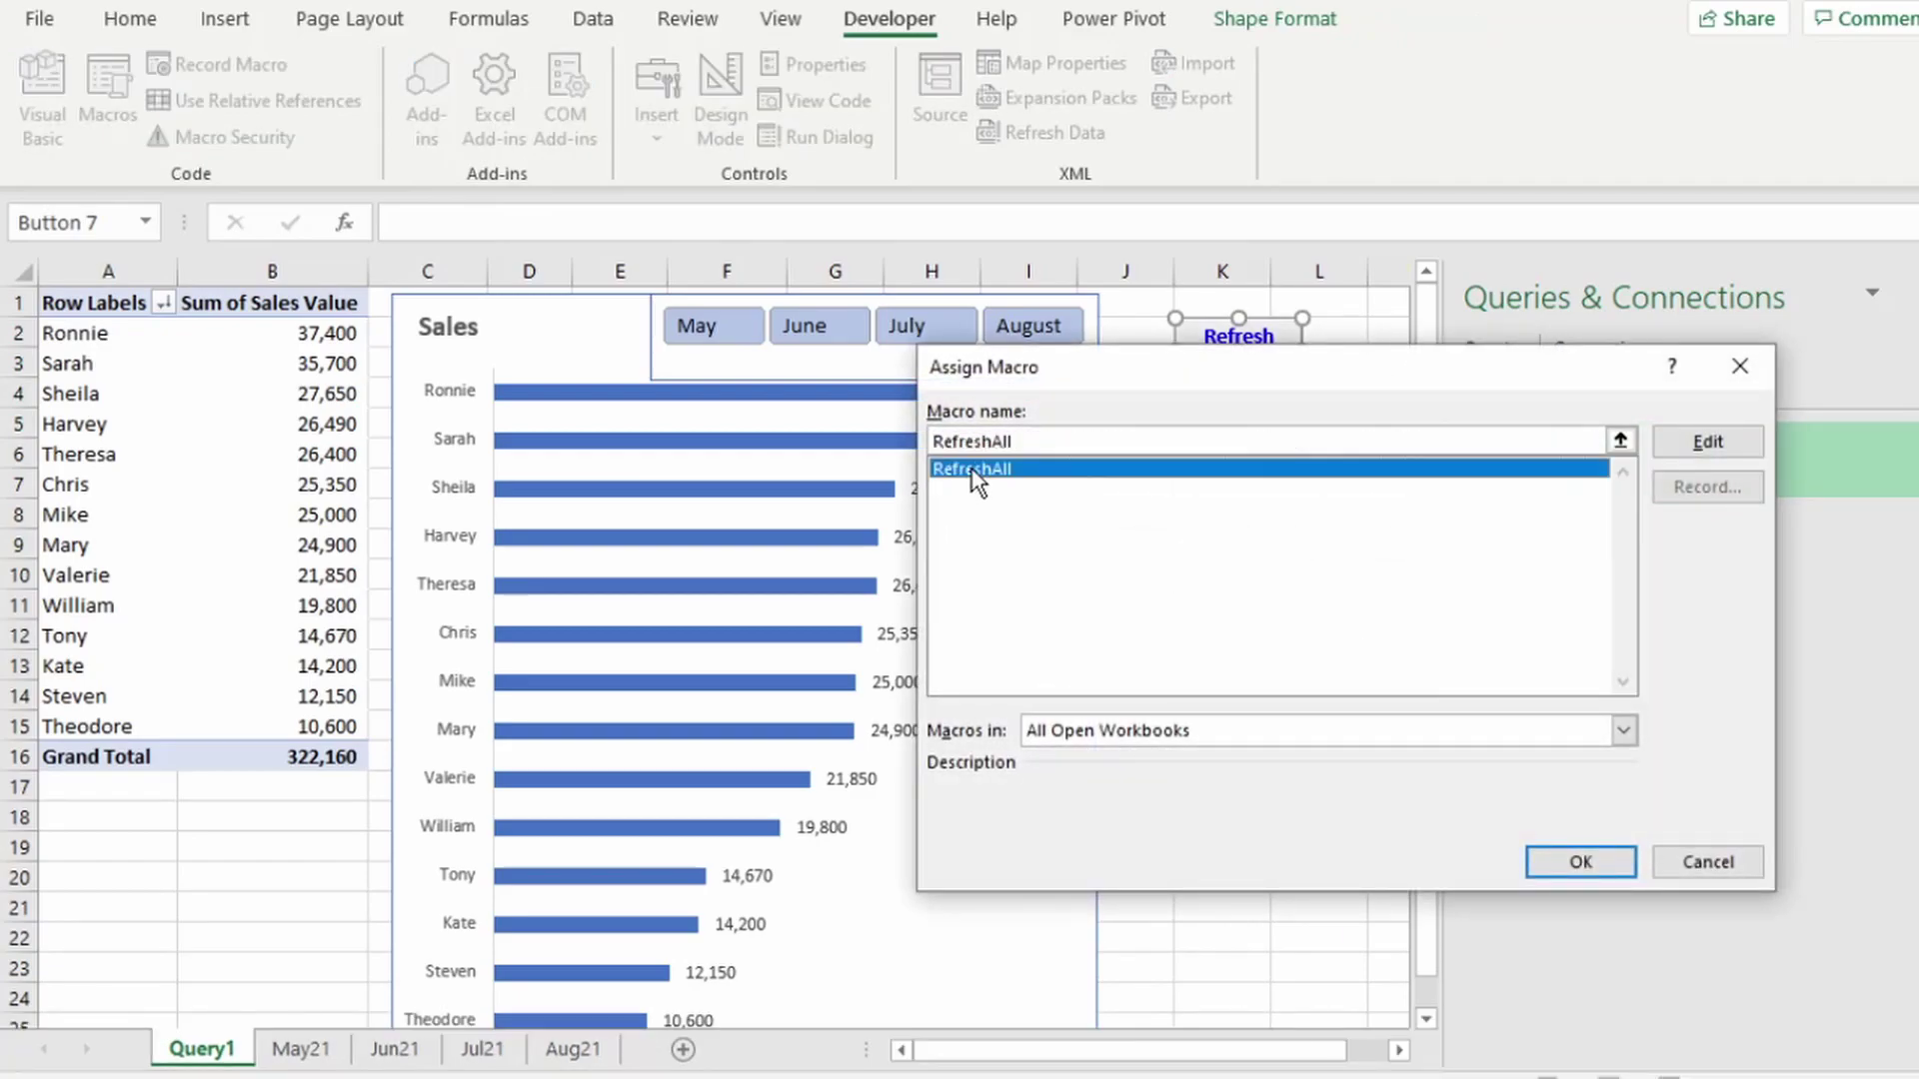
- Confirm the RefreshAll assignment and move Sept21 to the end of the Company Sales Data workbook
{"action": "left_click", "coordinate": [1561, 866]}
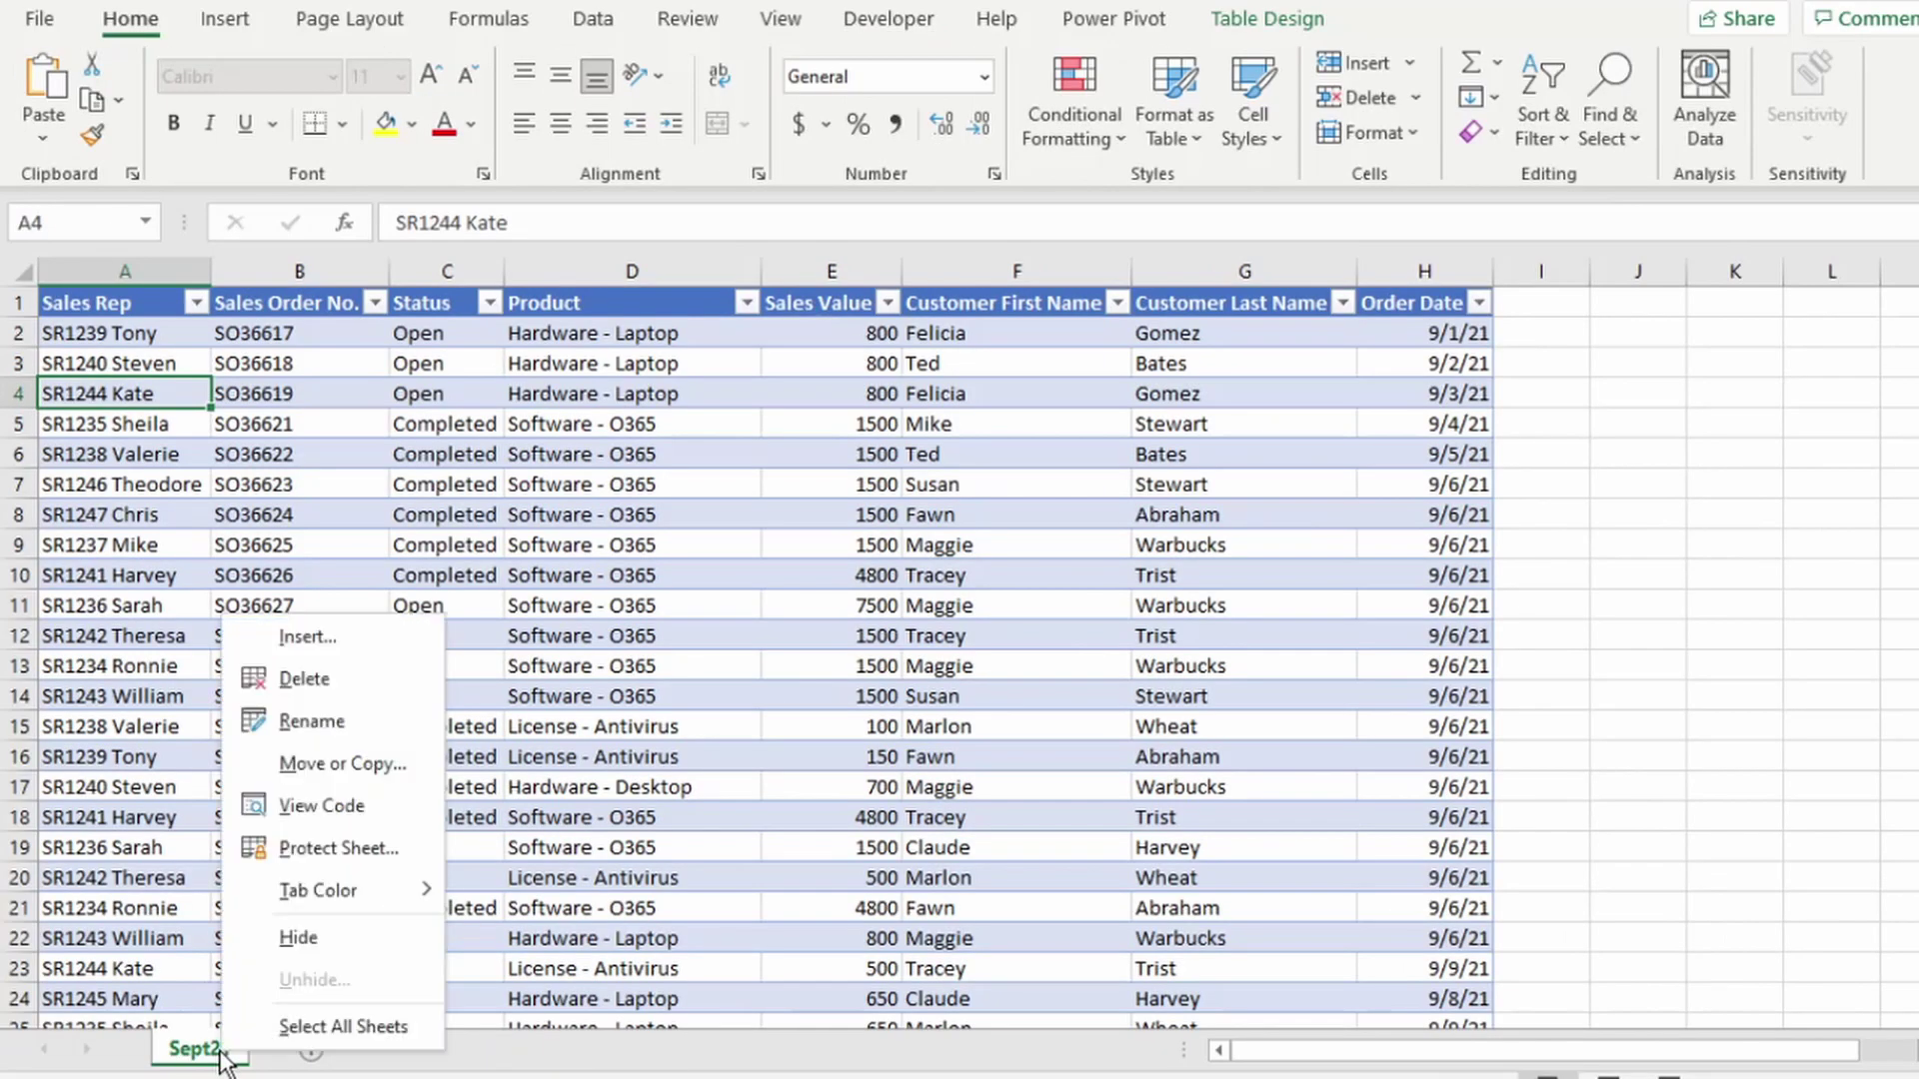
{"action": "left_click", "coordinate": [319, 765]}
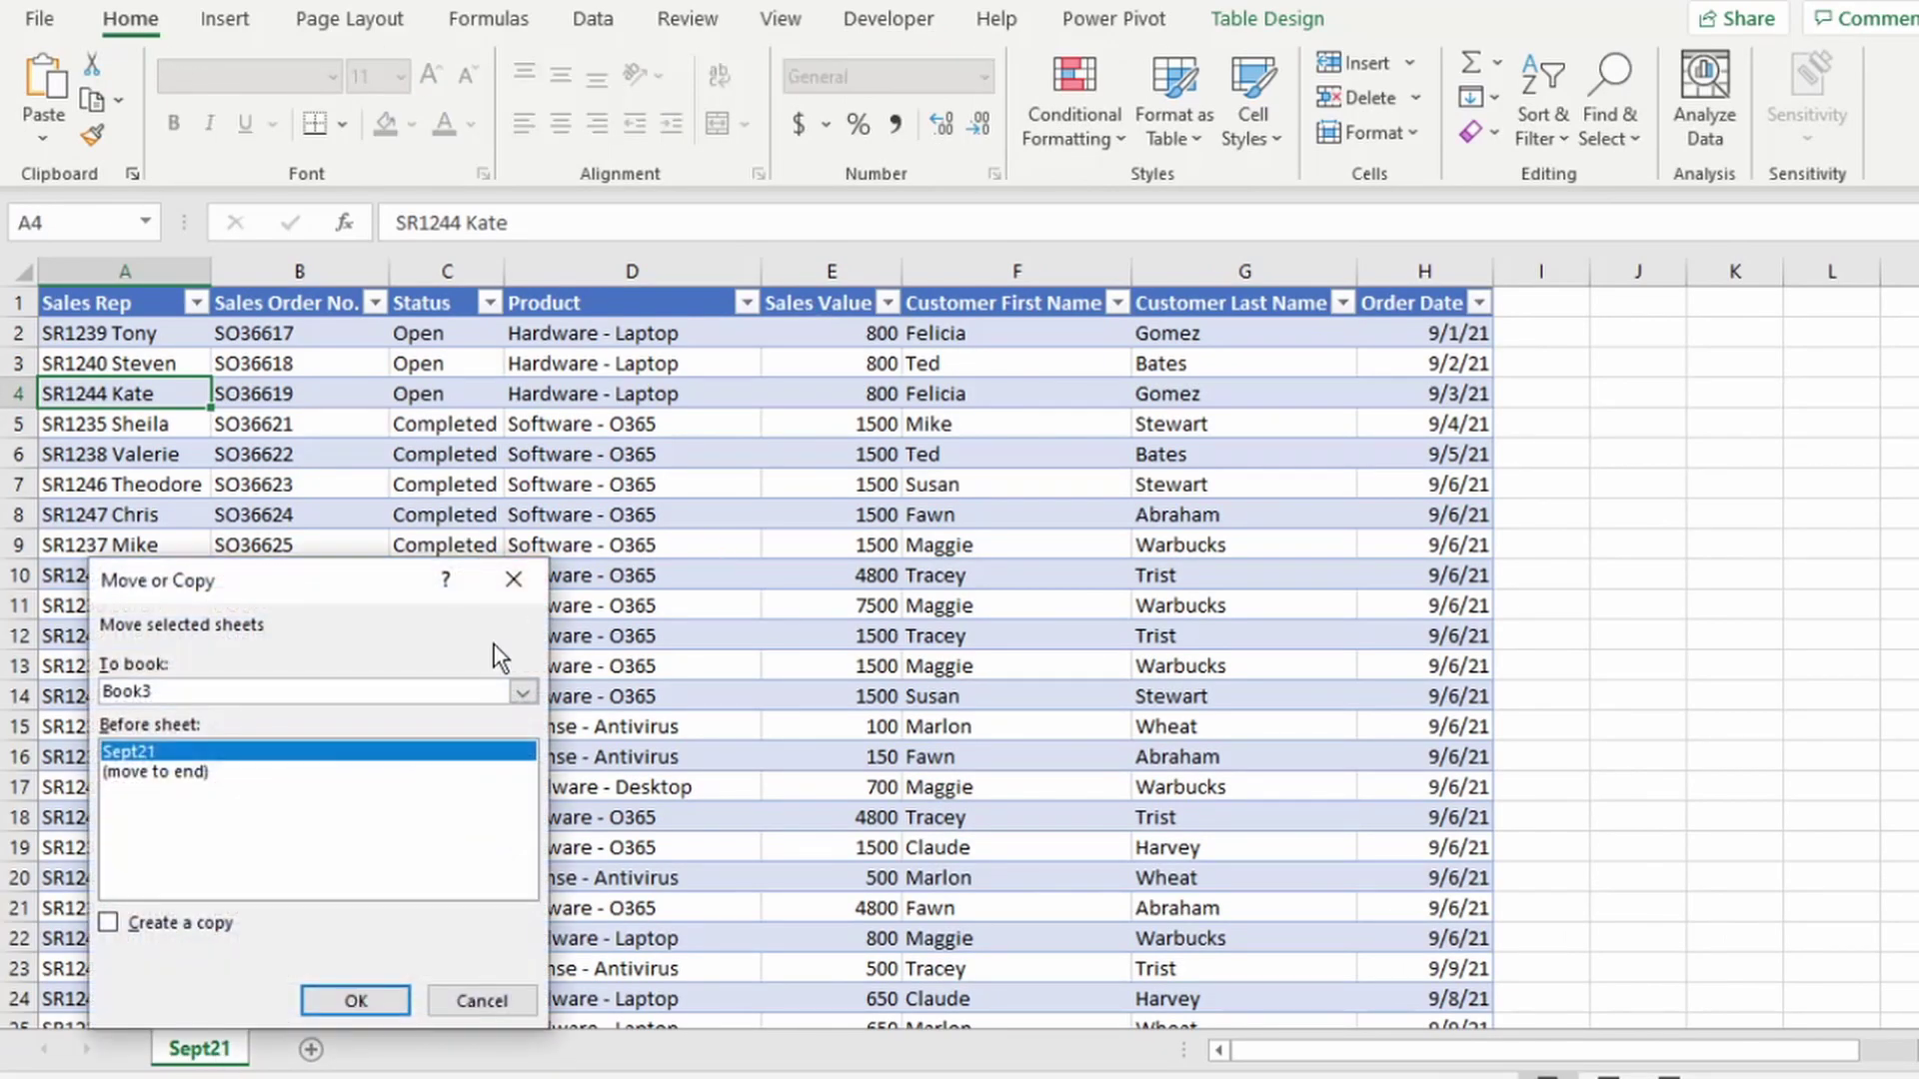
{"action": "left_click", "coordinate": [523, 692]}
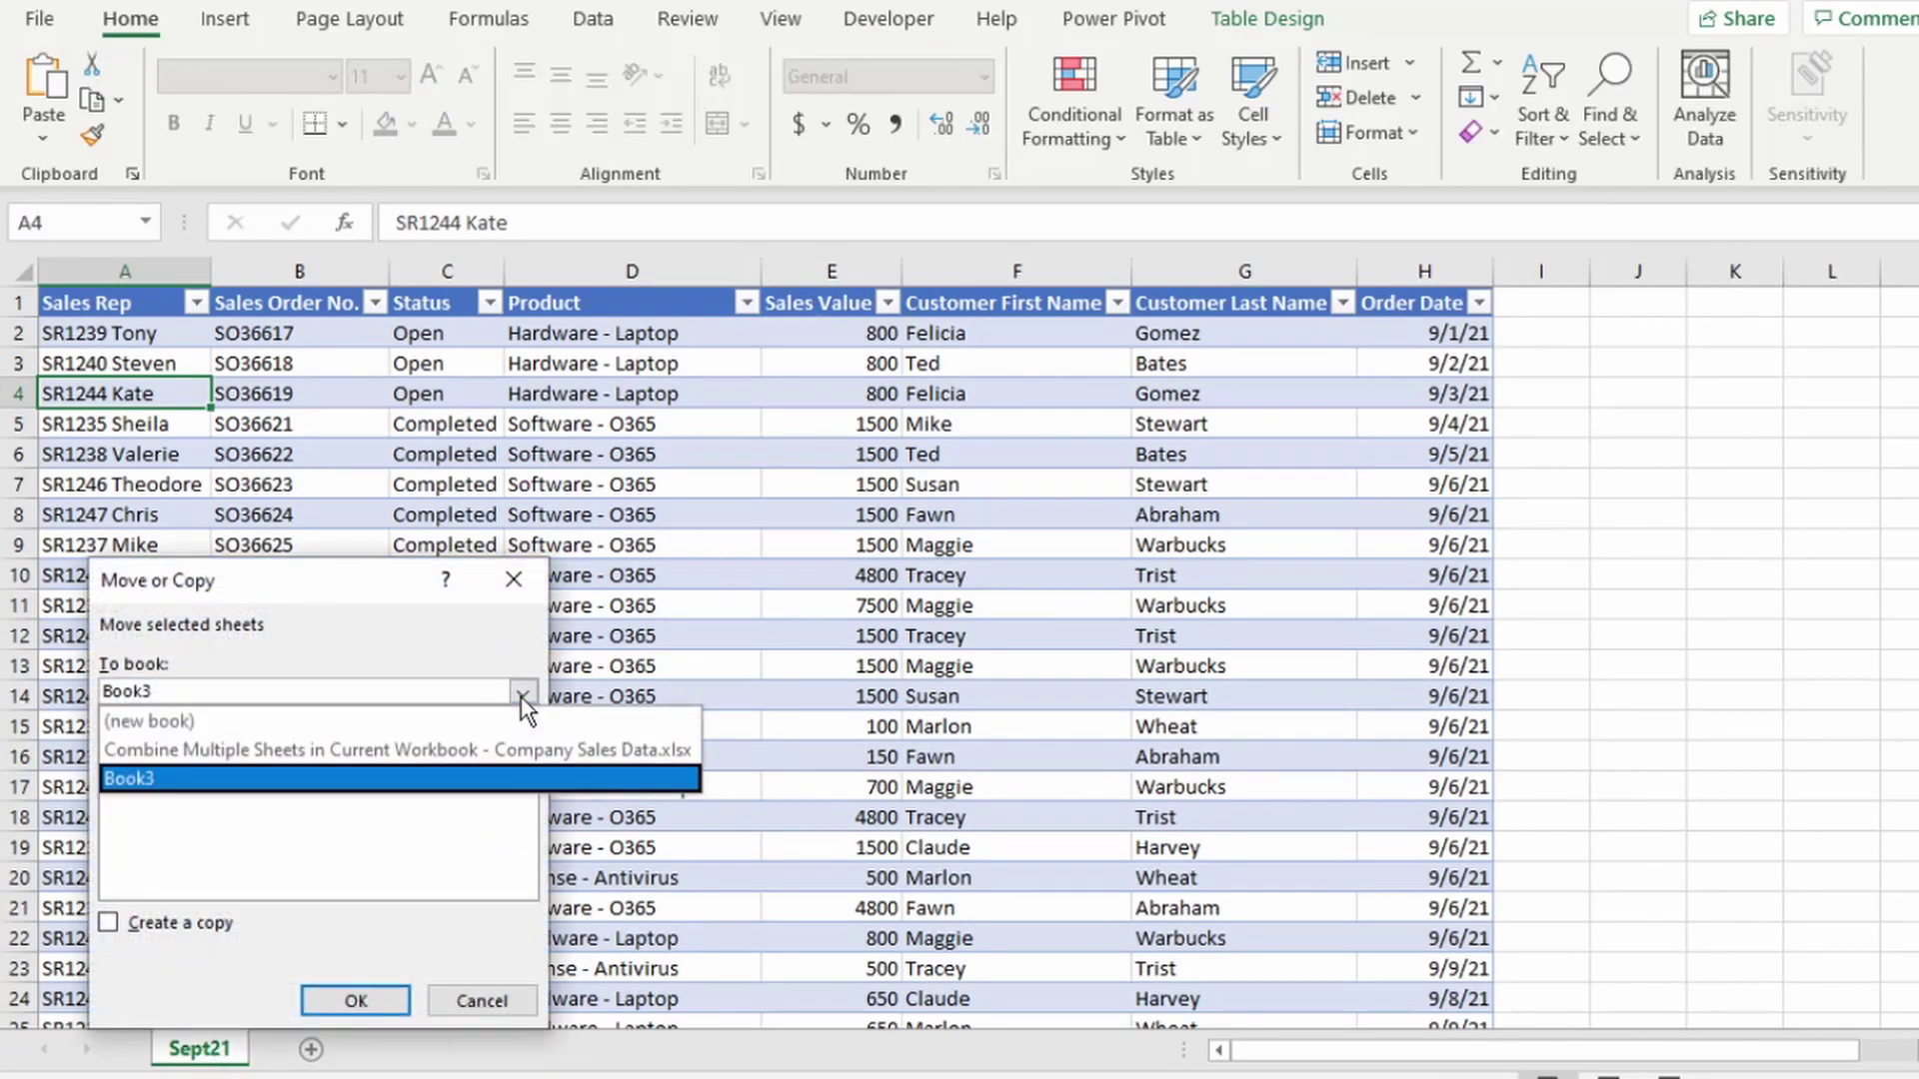
{"action": "left_click", "coordinate": [450, 740]}
{"action": "left_click", "coordinate": [152, 856]}
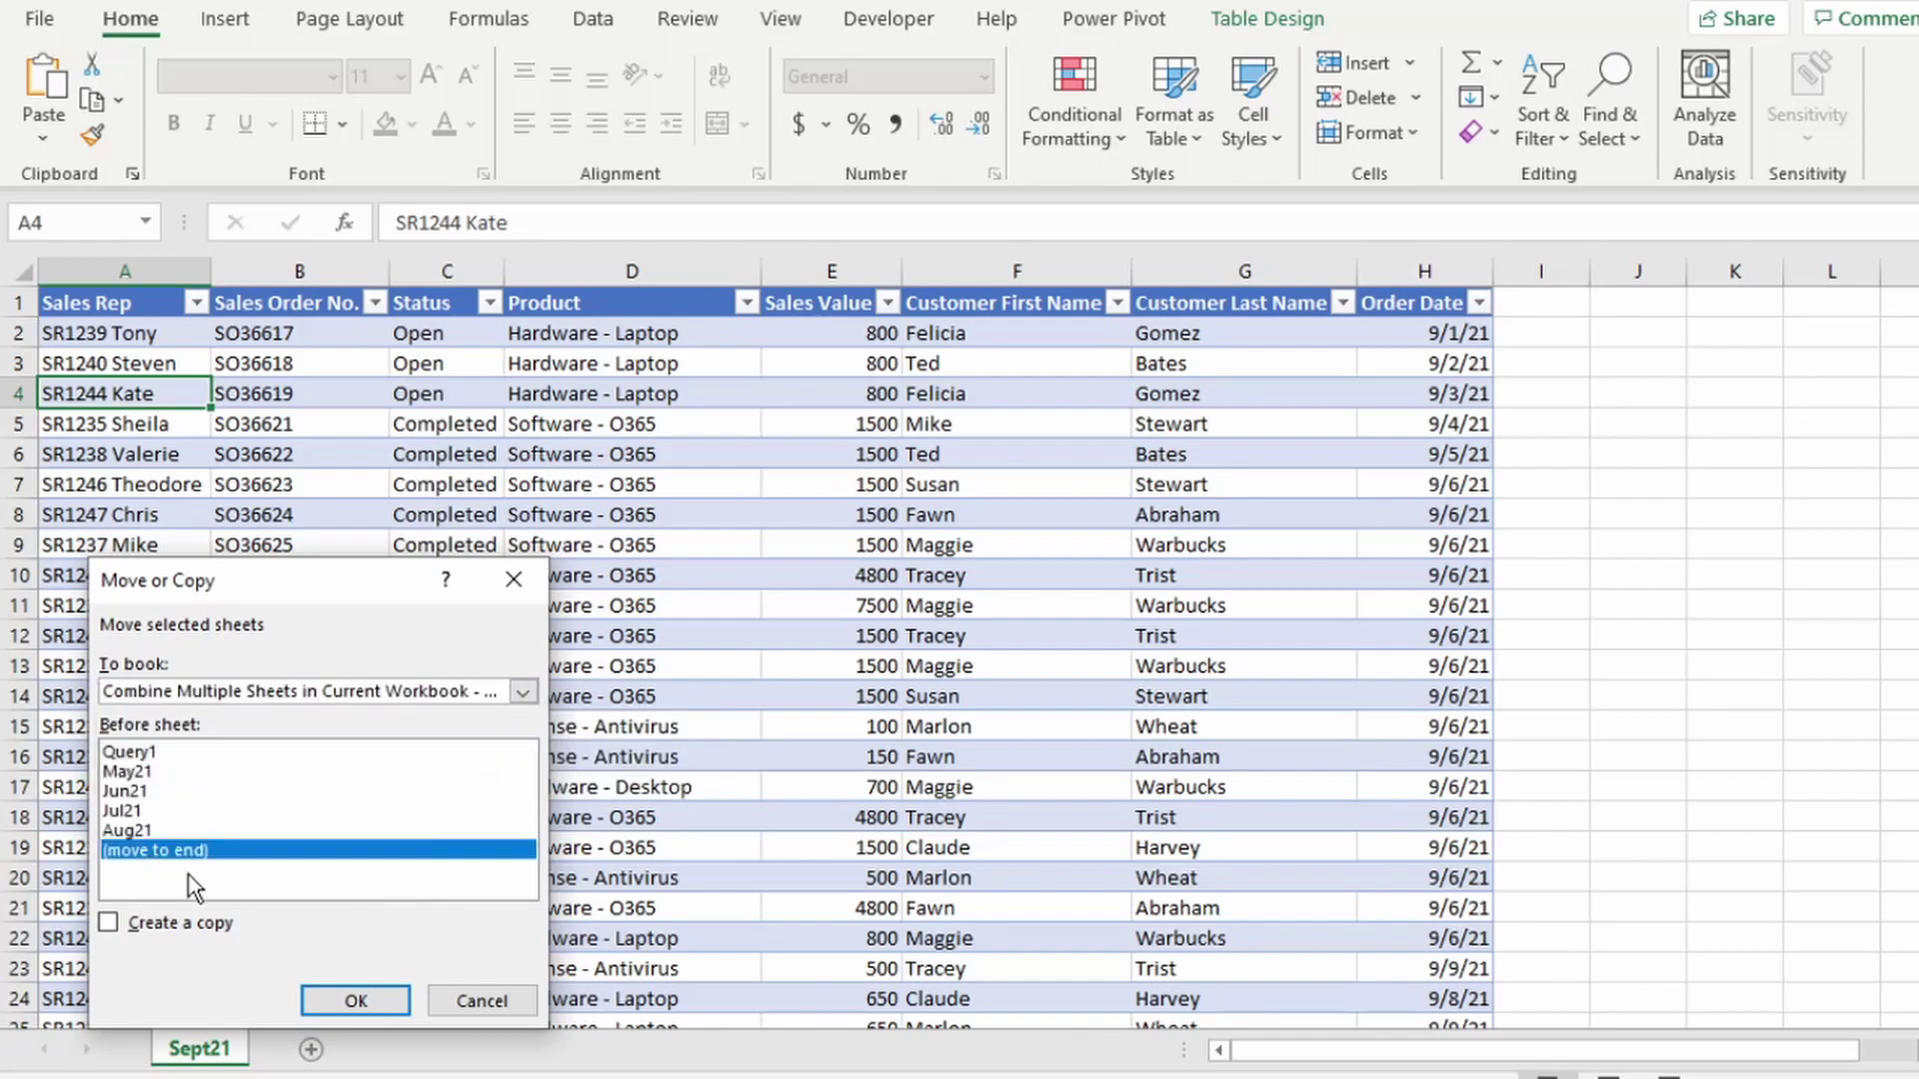
{"action": "left_click", "coordinate": [356, 1000]}
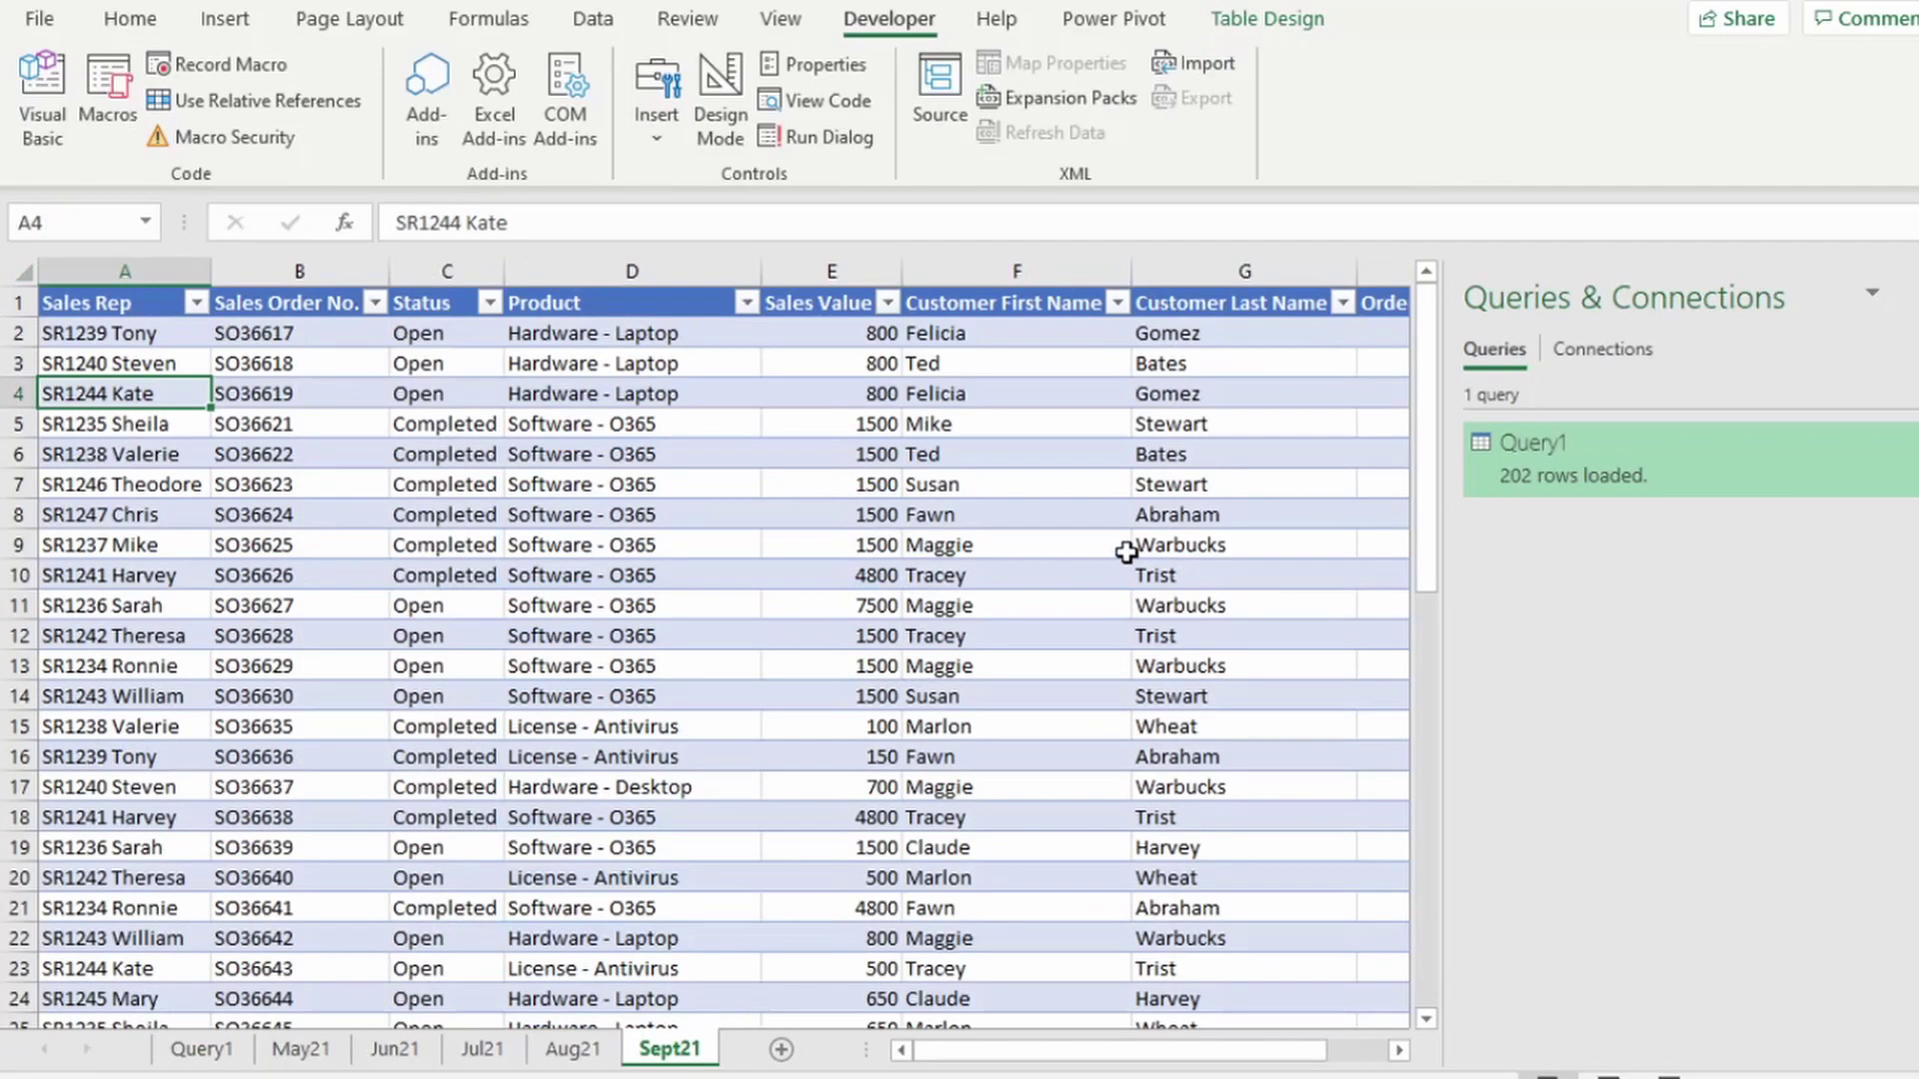
- Refresh the Query1 dashboard and filter the slicer to Sept, totalling 100,980
{"action": "left_click", "coordinate": [200, 1049]}
{"action": "left_click", "coordinate": [1221, 422]}
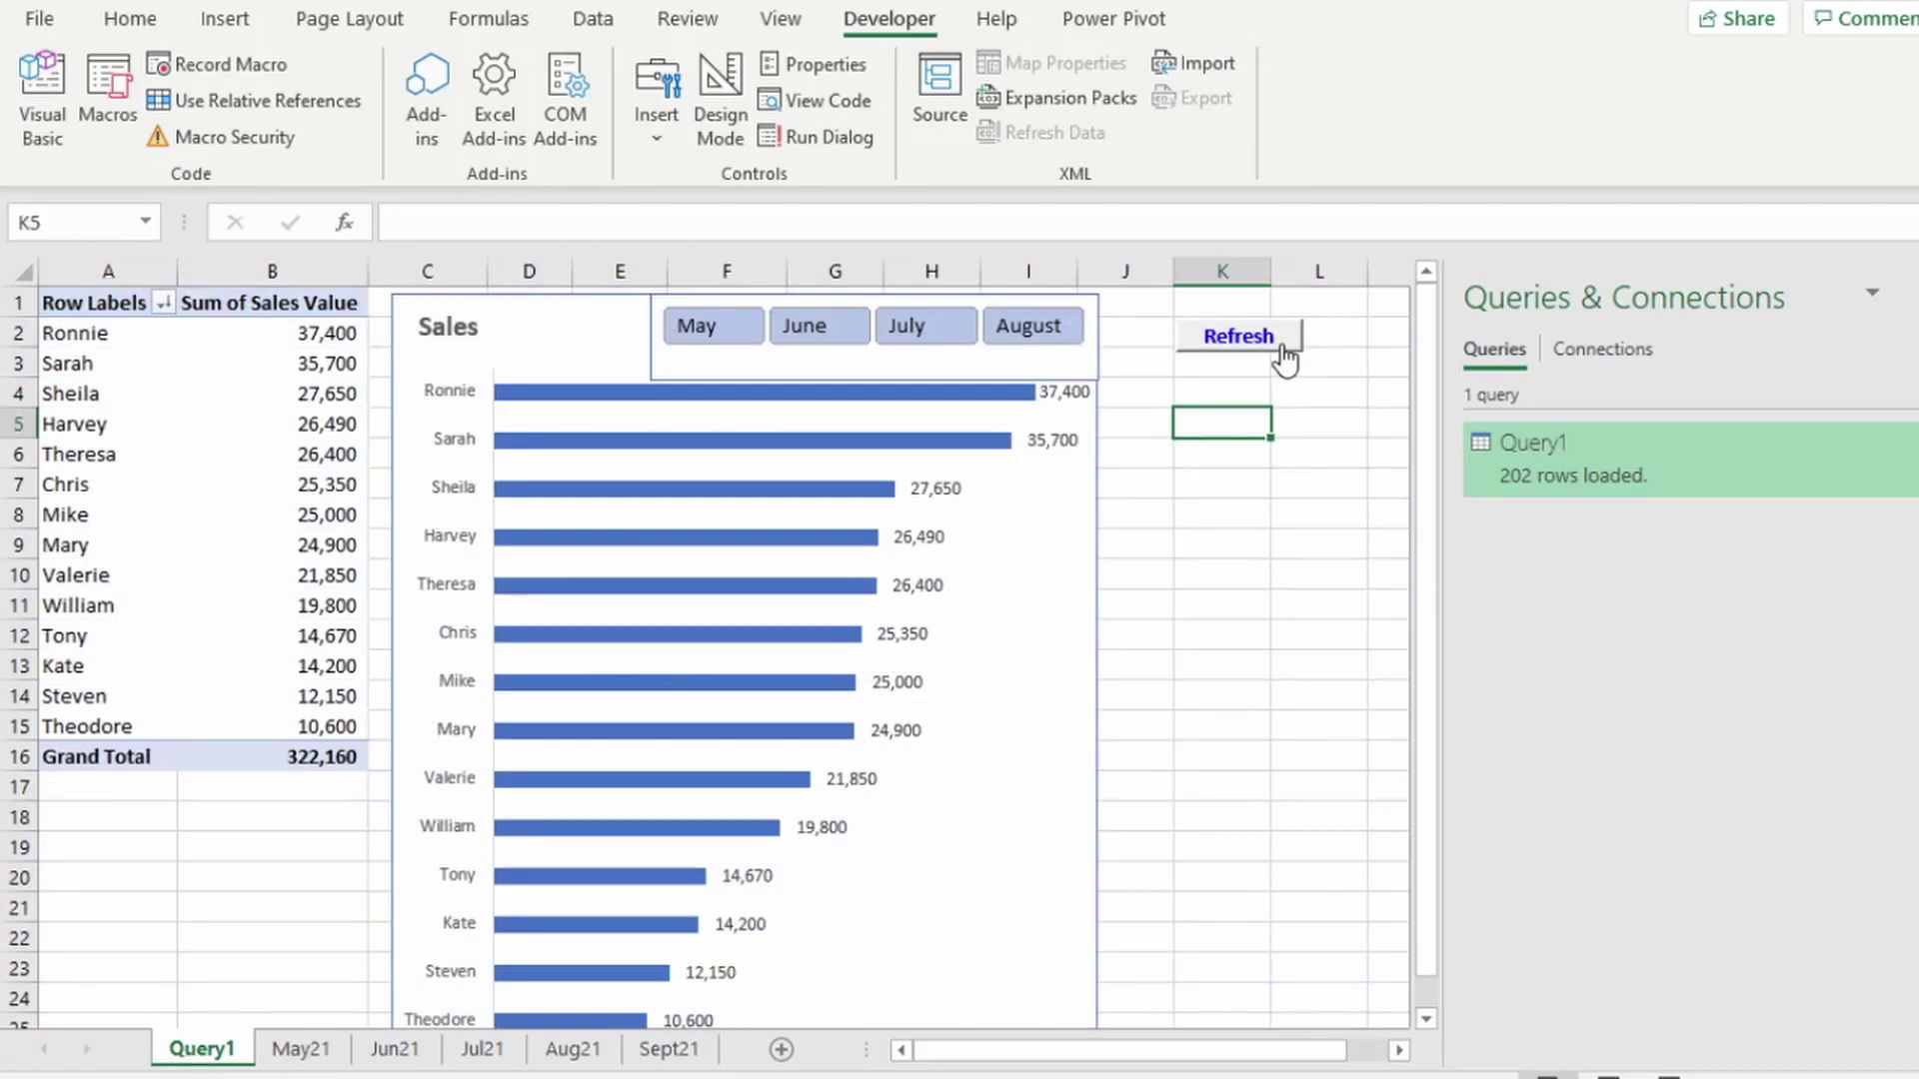
{"action": "left_click", "coordinate": [1282, 348]}
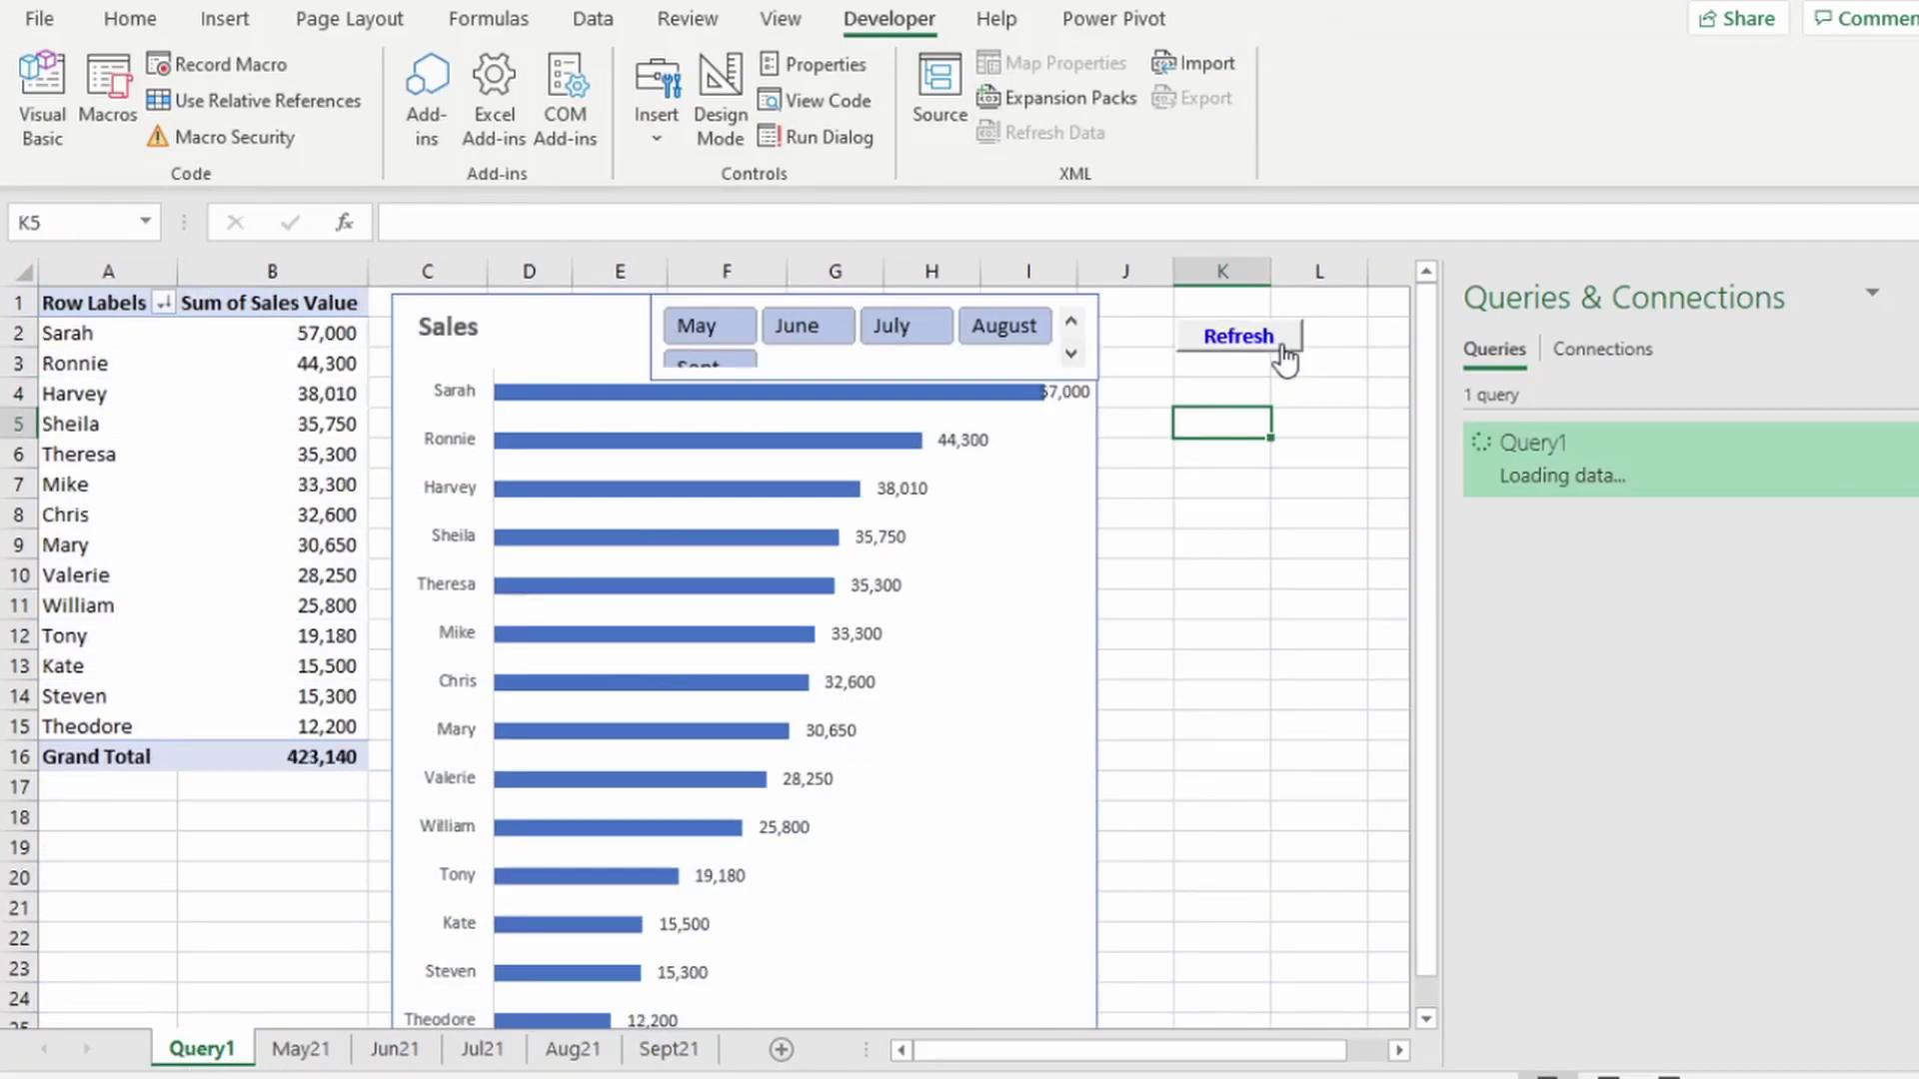
{"action": "left_click", "coordinate": [1070, 354]}
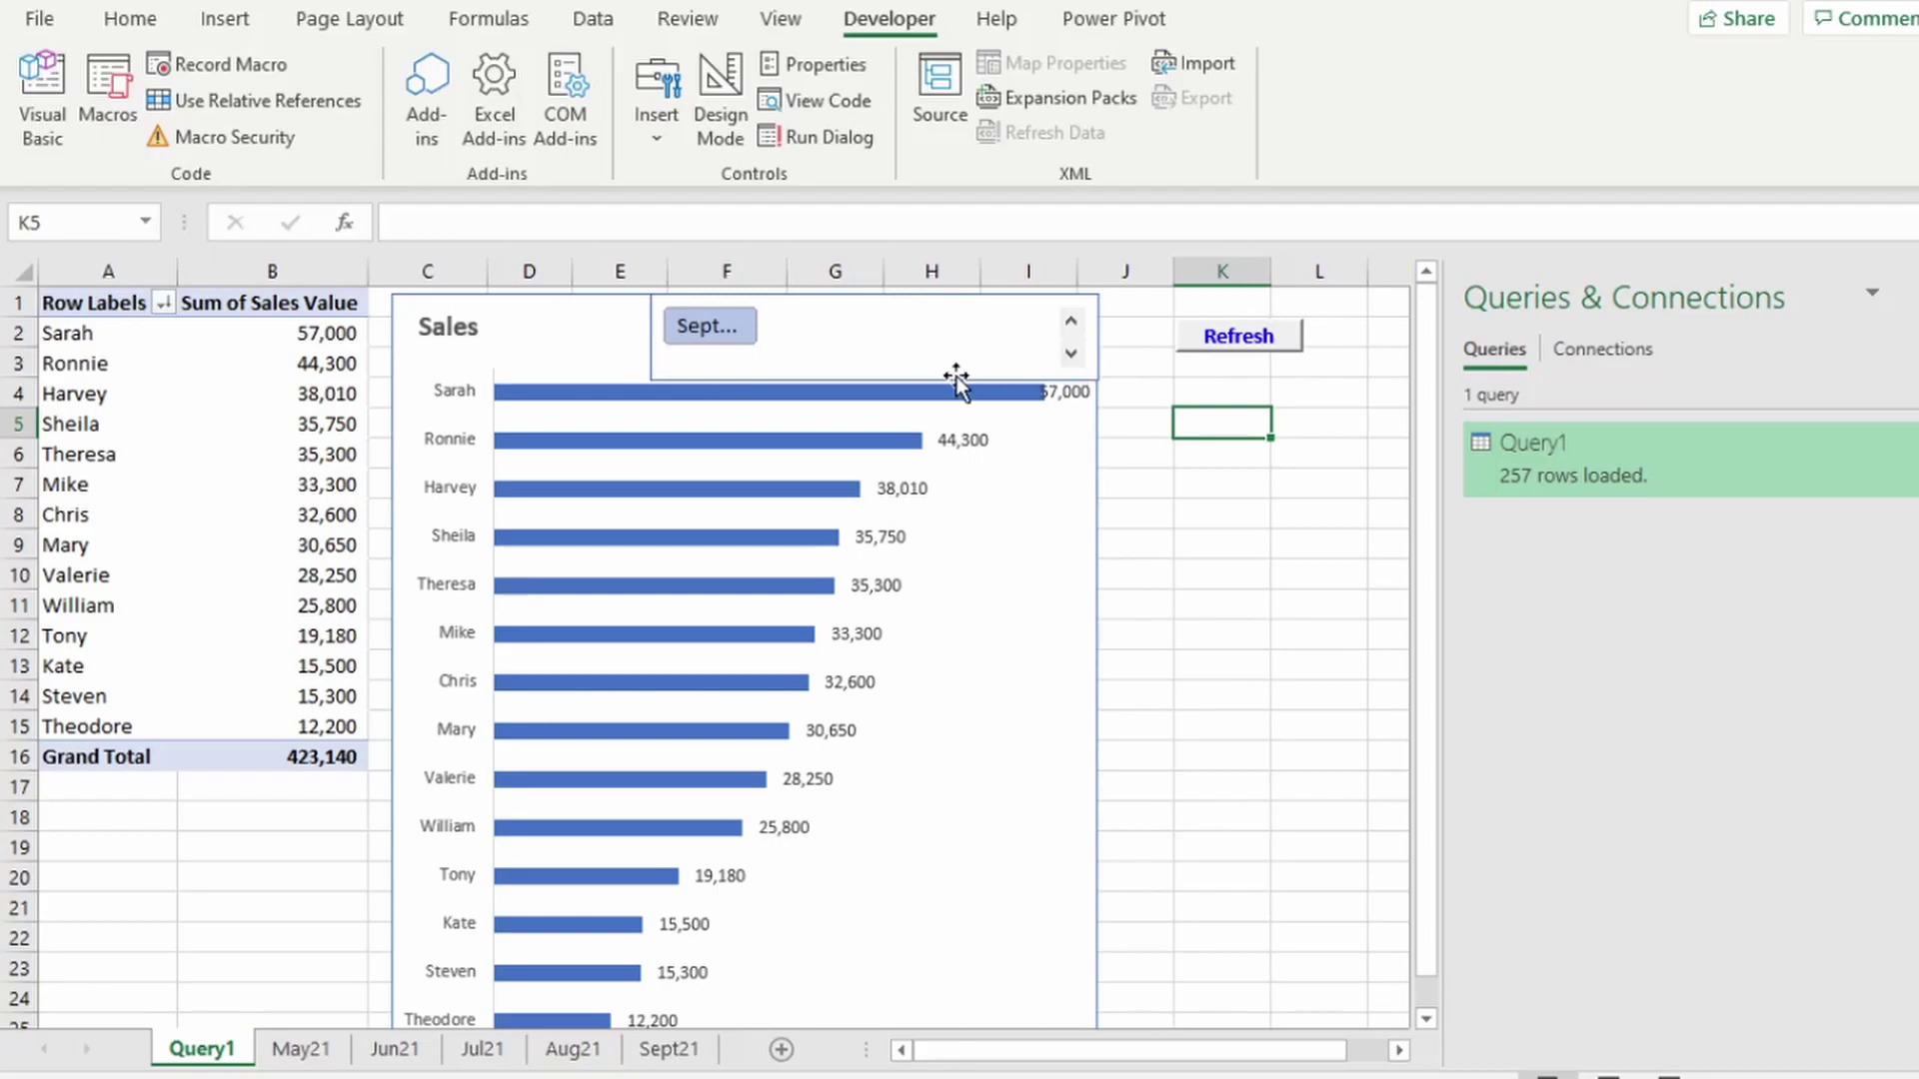
{"action": "left_click", "coordinate": [708, 326]}
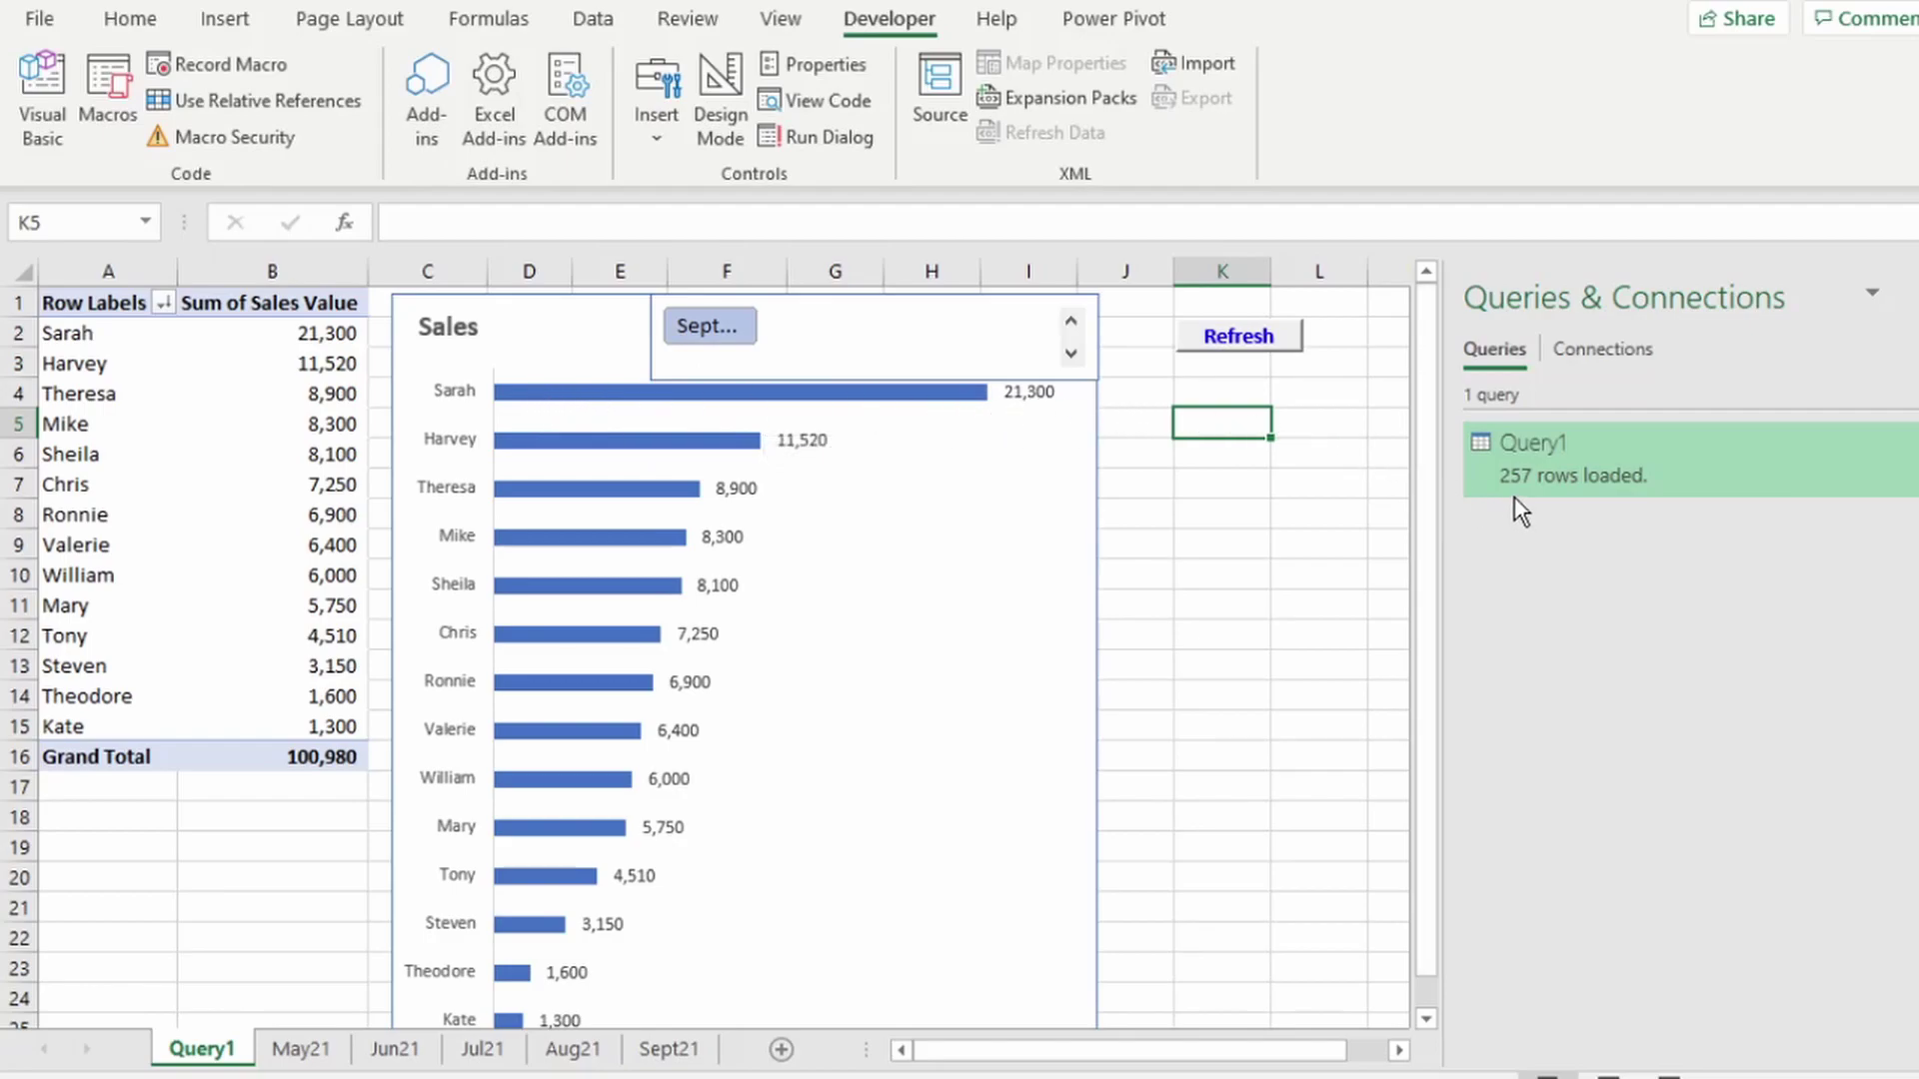
{"action": "mouse_move", "coordinate": [1521, 510]}
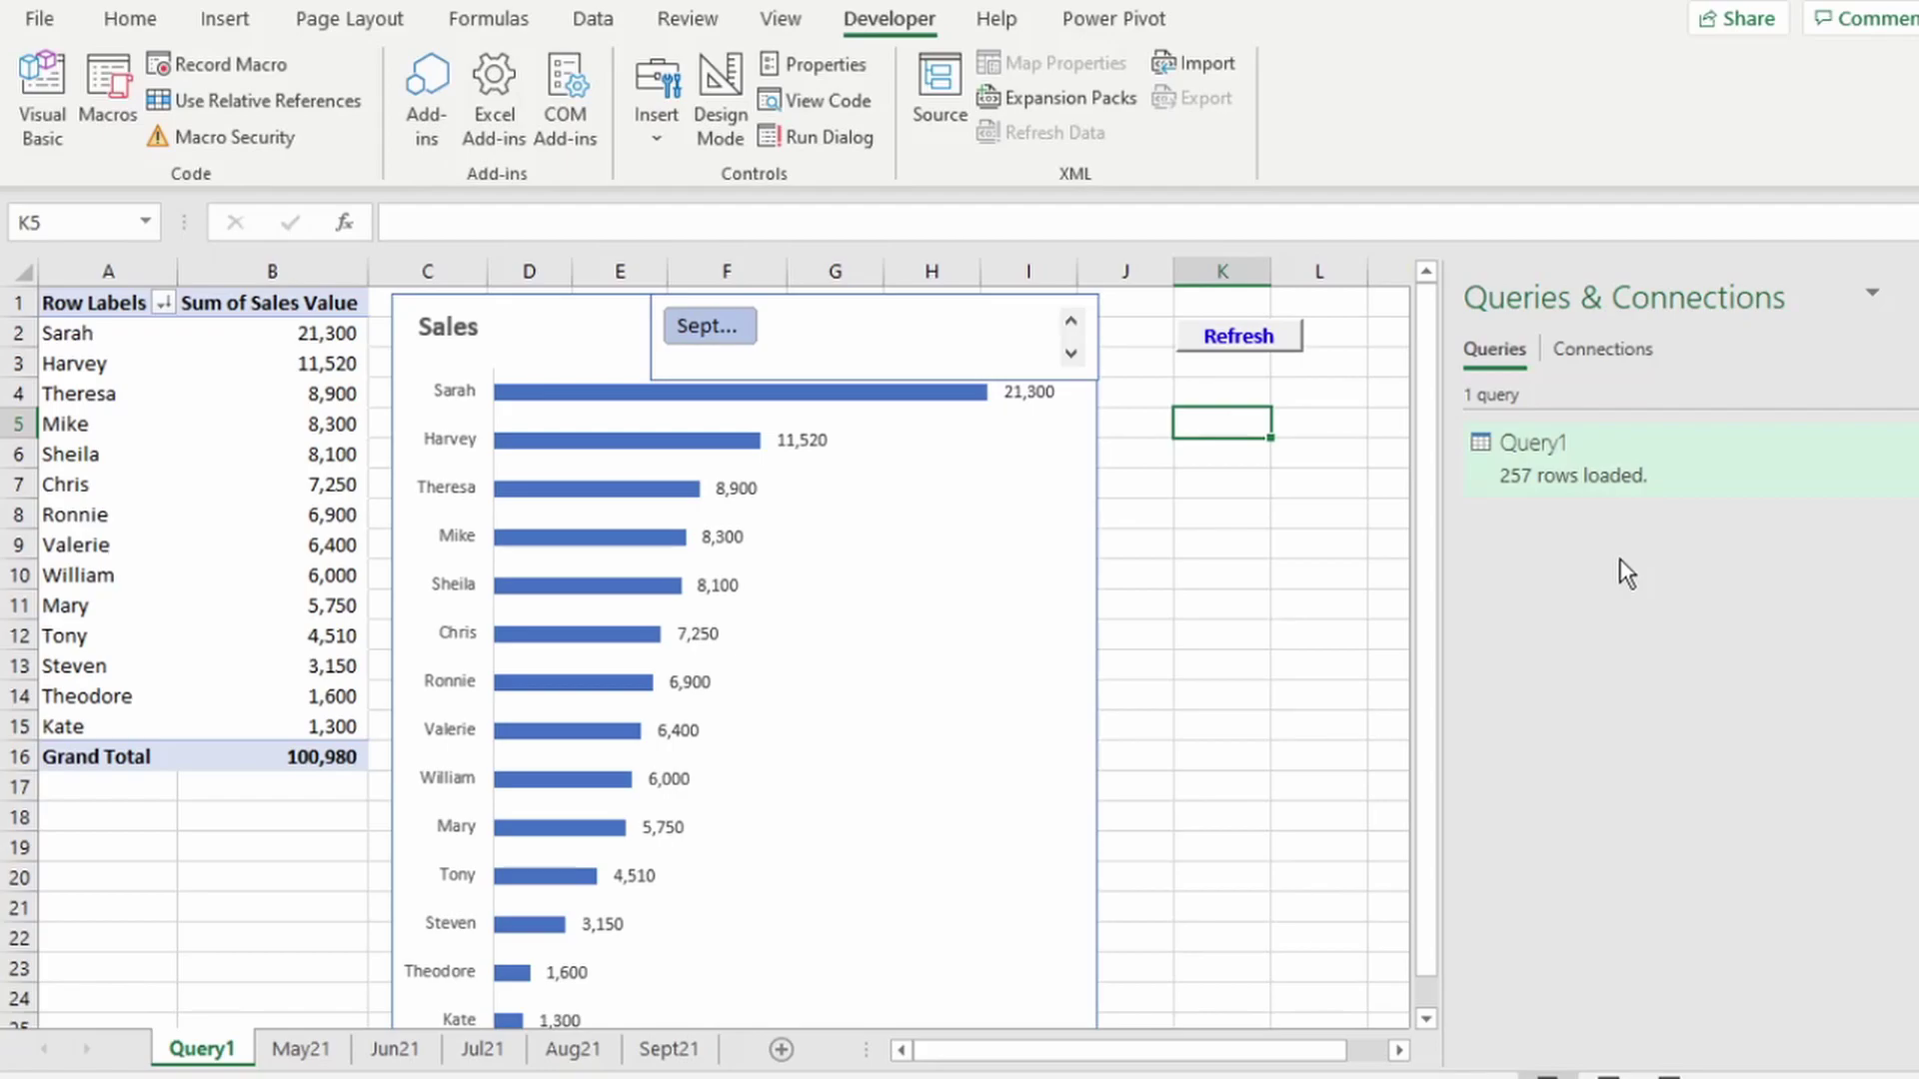
{"action": "left_click", "coordinate": [1067, 325]}
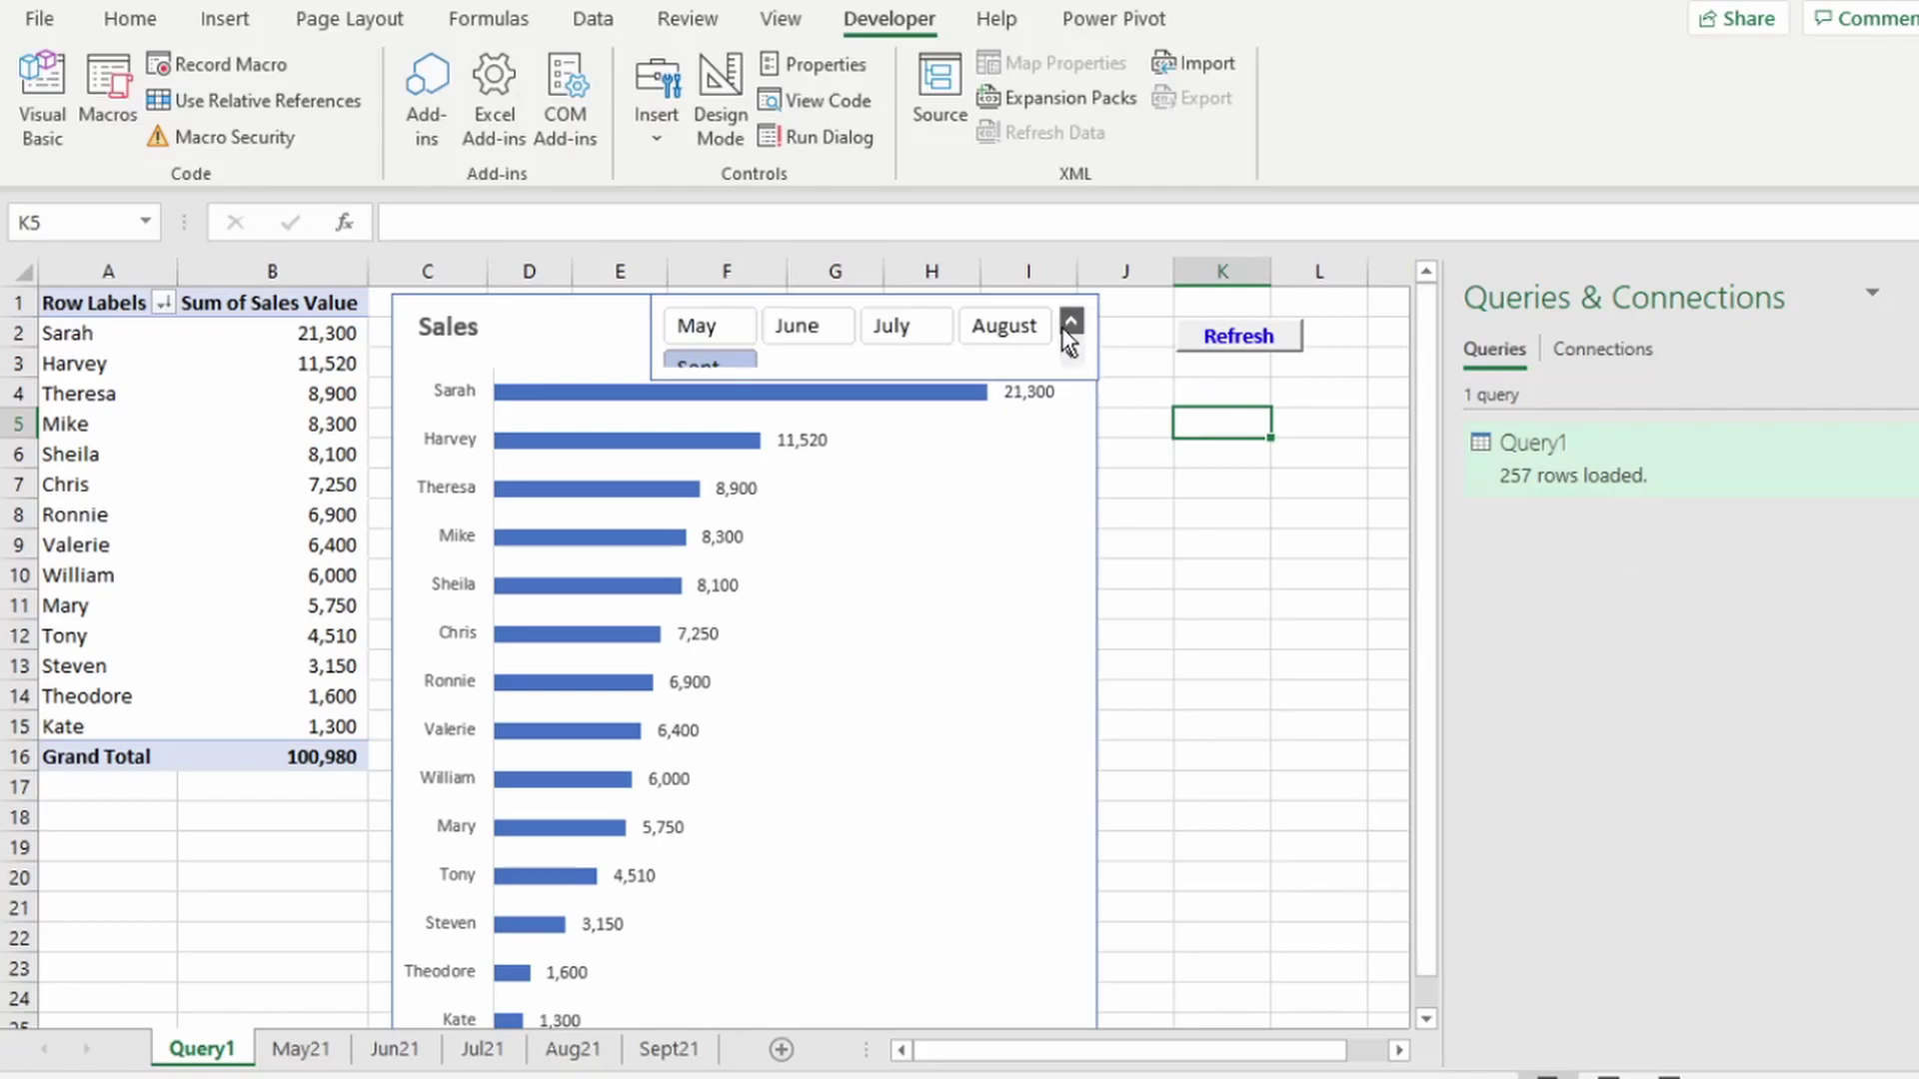